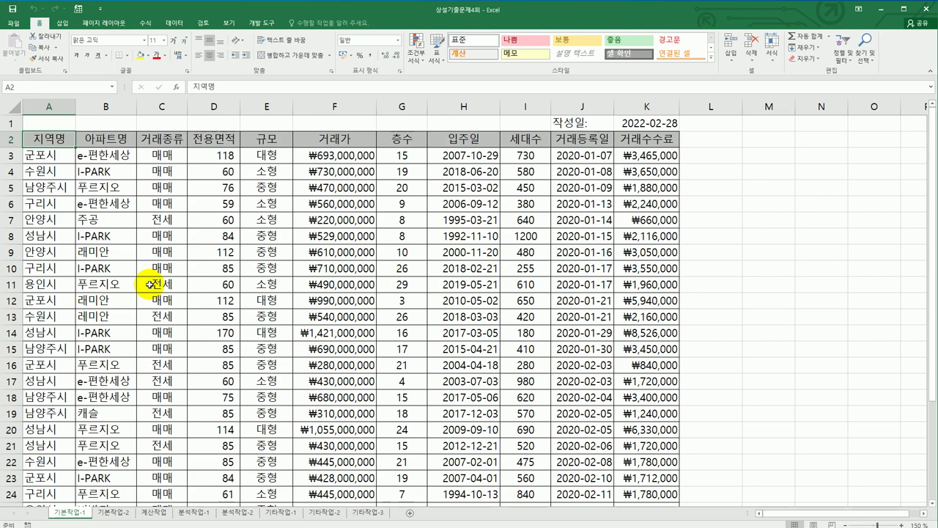
# Enter the criteria label 조건 in cell A34 below the apartment transaction table.
pyautogui.scroll(-4, 237, 301)
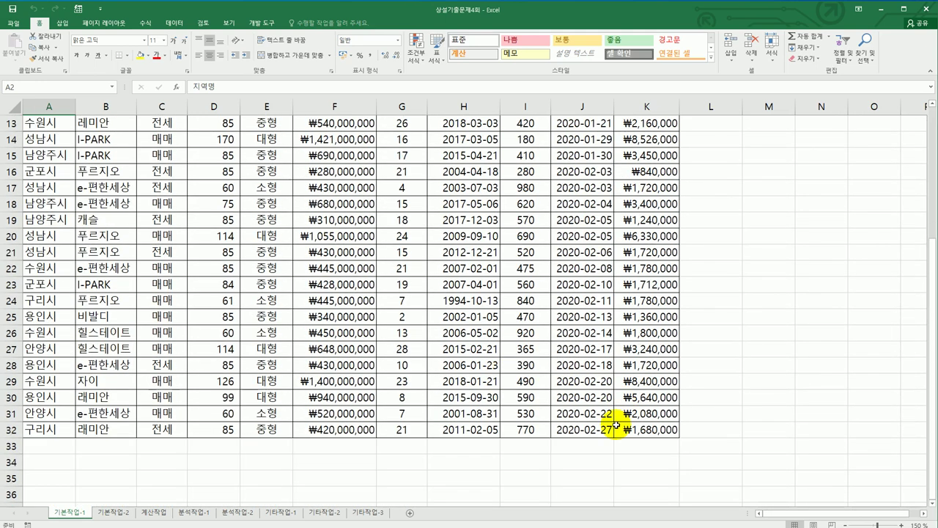
pyautogui.scroll(4, 616, 425)
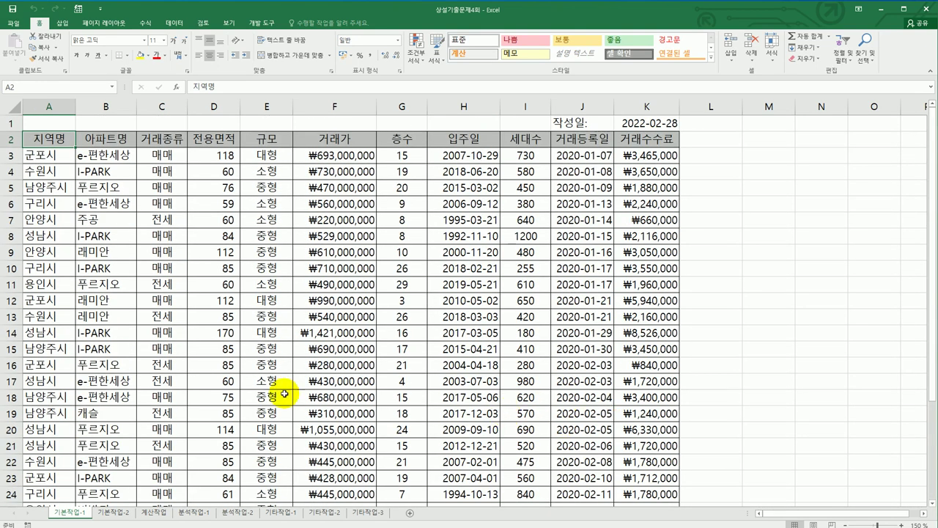
pyautogui.scroll(-2, 193, 377)
pyautogui.scroll(-3, 171, 390)
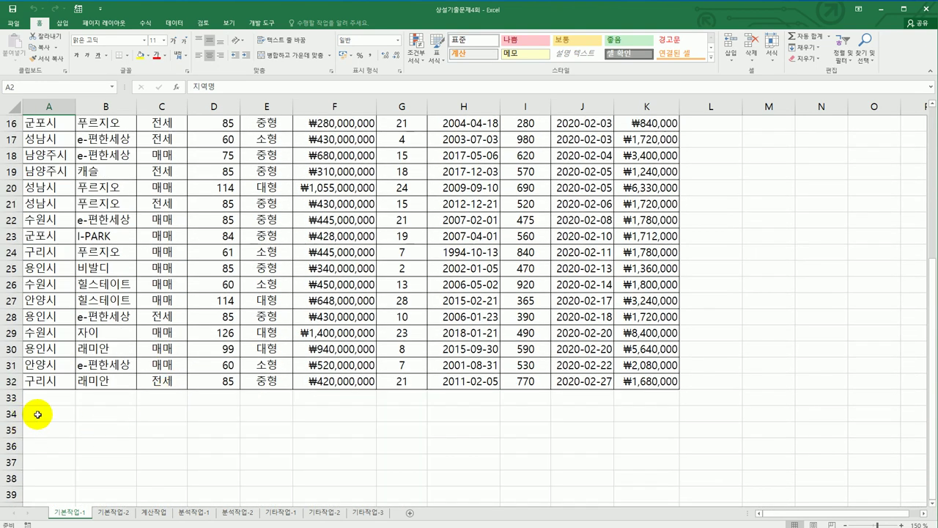
pyautogui.click(37, 414)
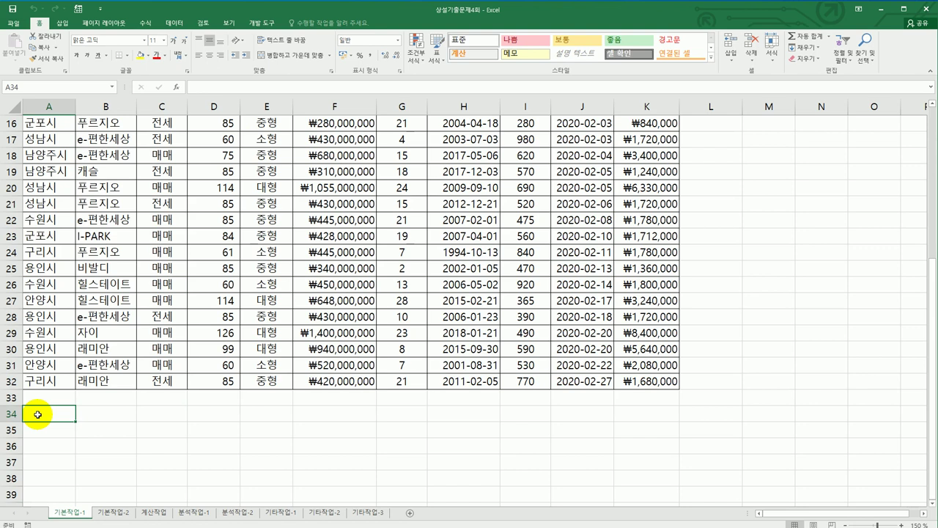
pyautogui.write('wh')
pyautogui.press('BackSpace')
pyautogui.press('BackSpace')
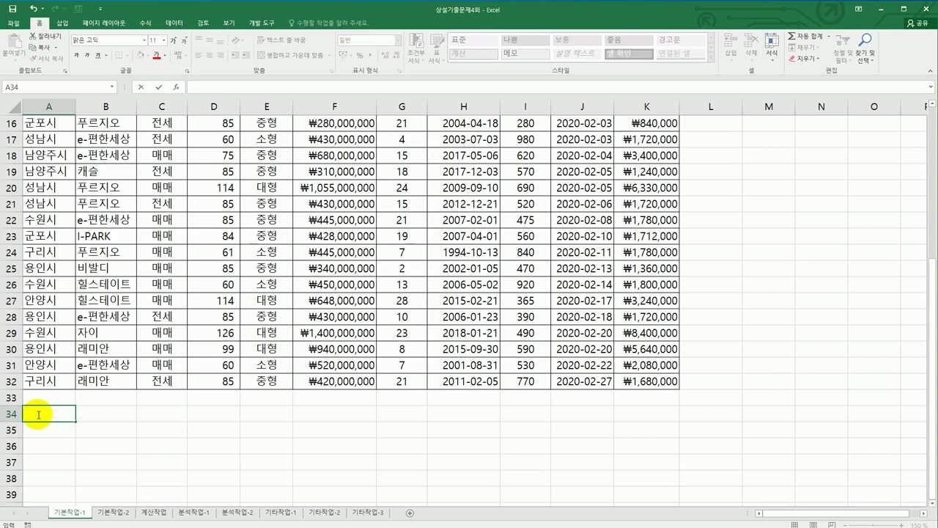
pyautogui.write('조건')
pyautogui.press('Return')
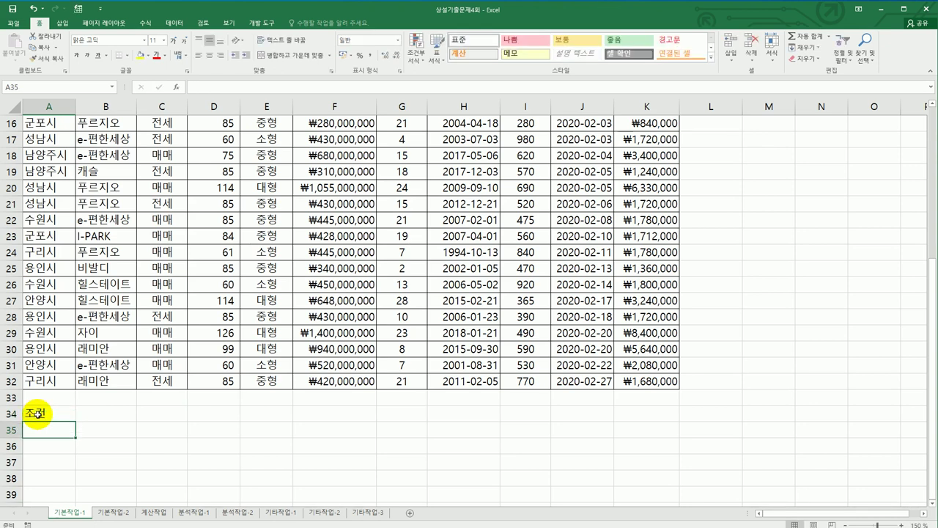
# Begin an AND formula in cell A35 with the 전용면적 condition D3>=100 as its first argument.
pyautogui.write('=')
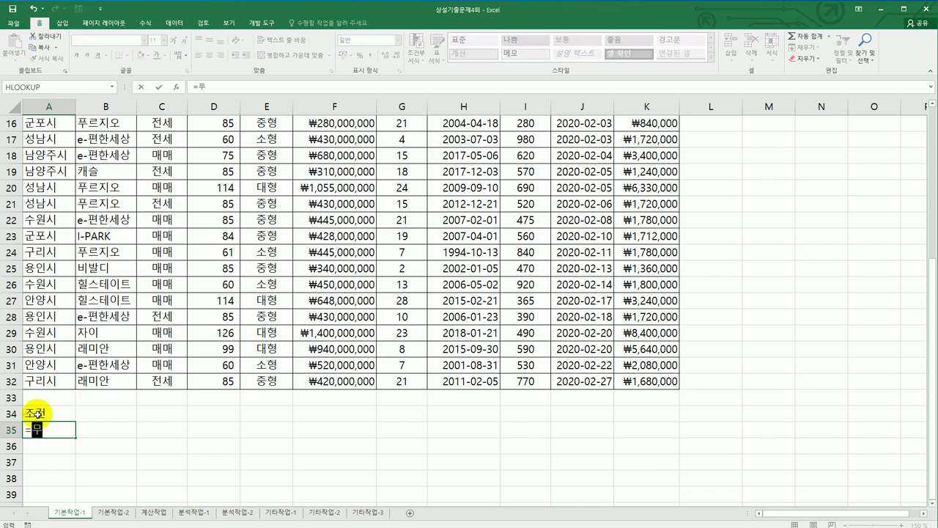
pyautogui.write('and(')
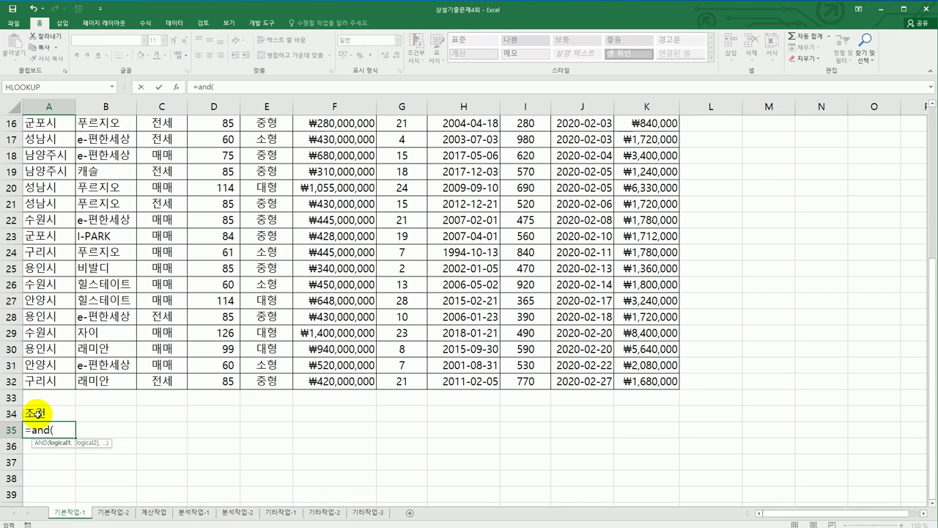
pyautogui.scroll(5, 184, 415)
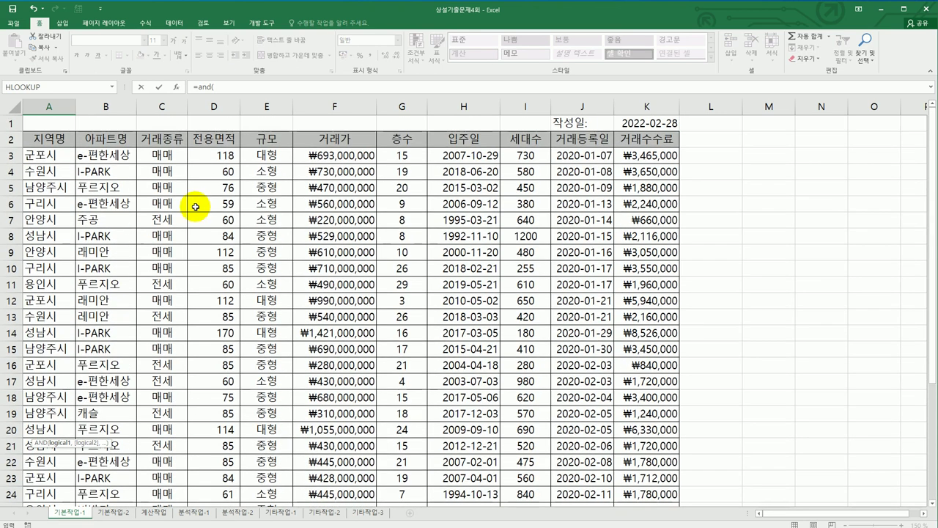
pyautogui.click(211, 159)
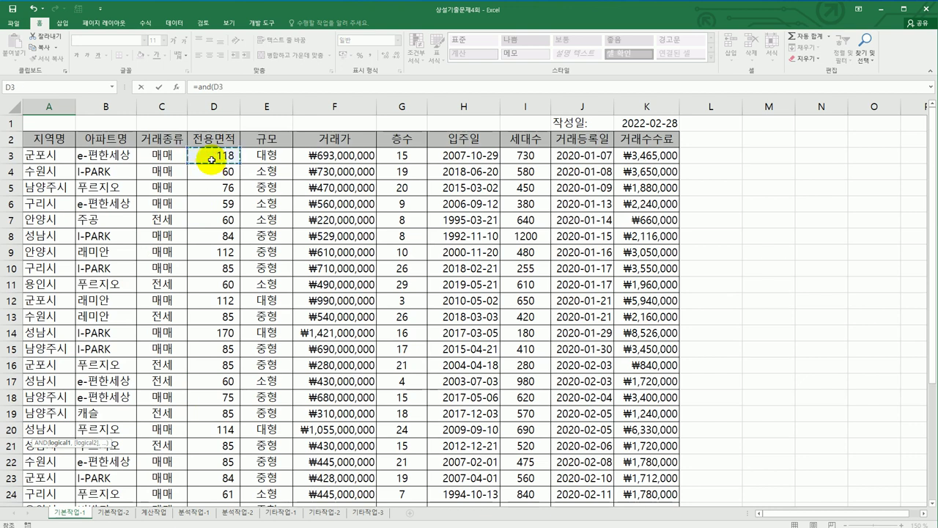
pyautogui.write('>=100,')
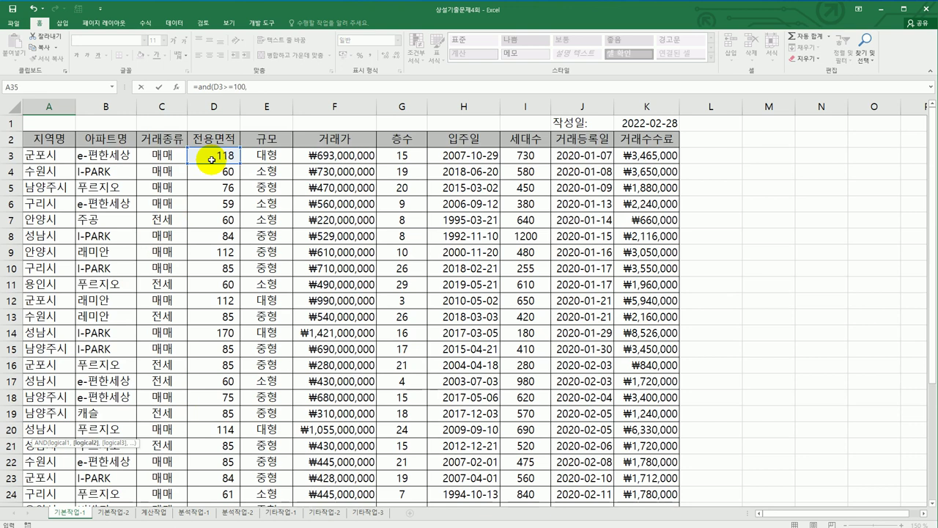
# Add EDATE(H3,10*12) to the AND formula to get the date ten years after the 입주일.
pyautogui.scroll(-5, 388, 359)
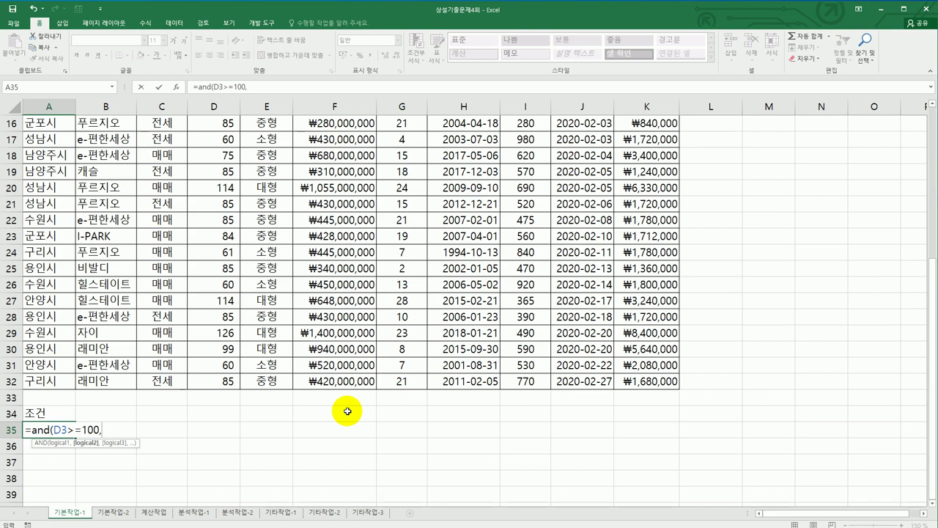
pyautogui.write('ed')
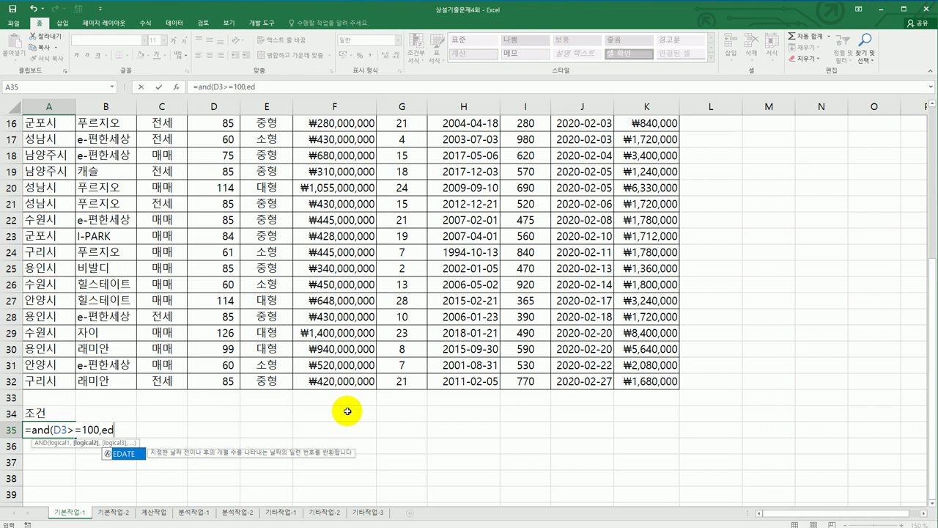
pyautogui.doubleClick(130, 455)
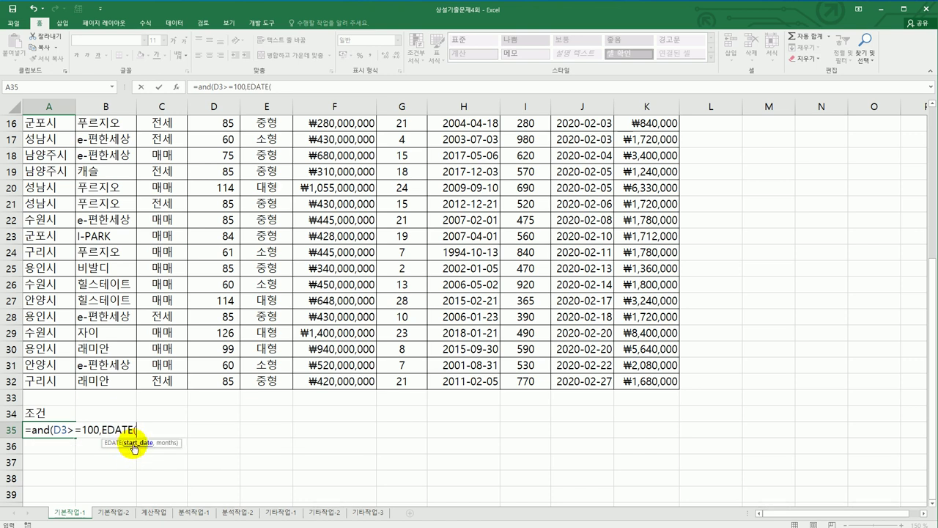
pyautogui.scroll(5, 420, 434)
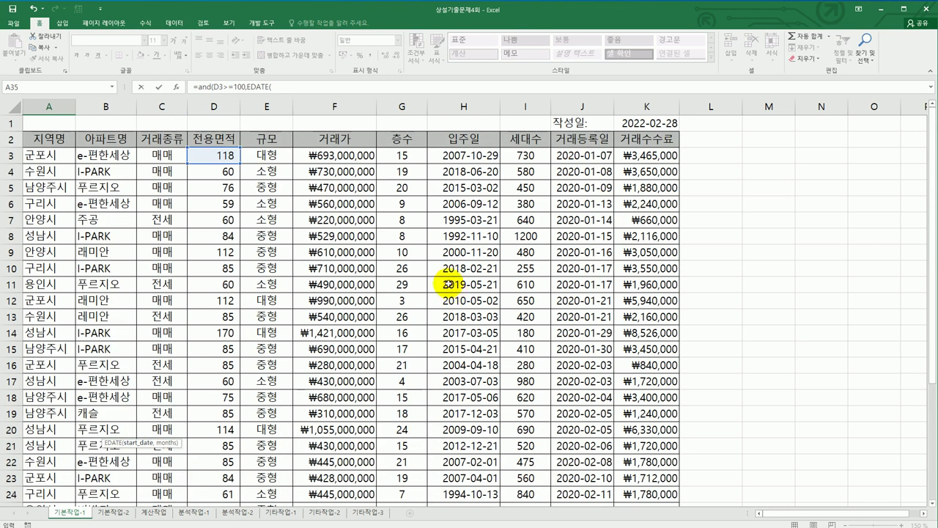
pyautogui.click(468, 156)
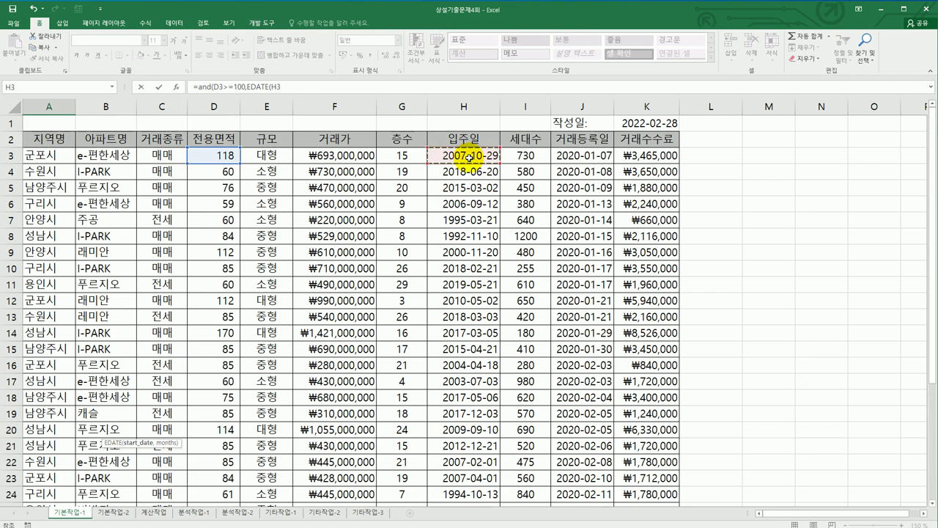
pyautogui.write(',')
pyautogui.scroll(-7, 480, 286)
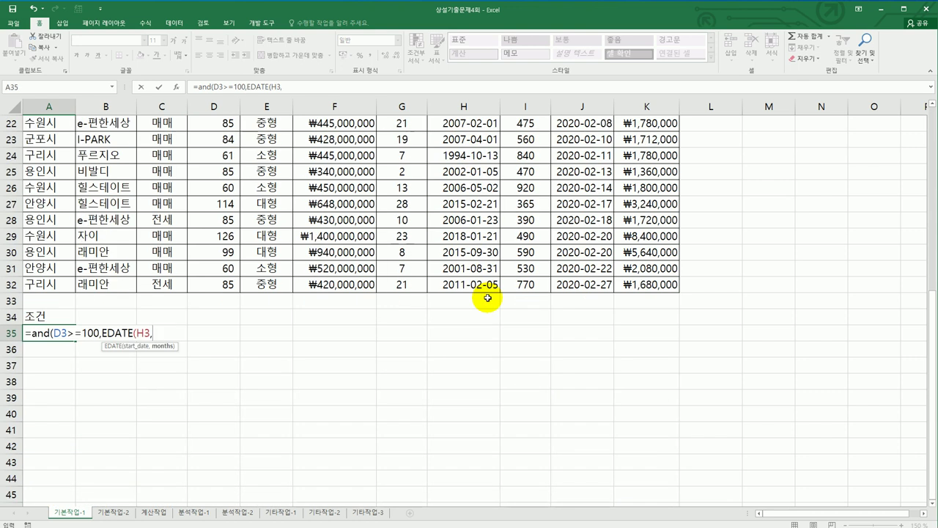
pyautogui.write('10*12)')
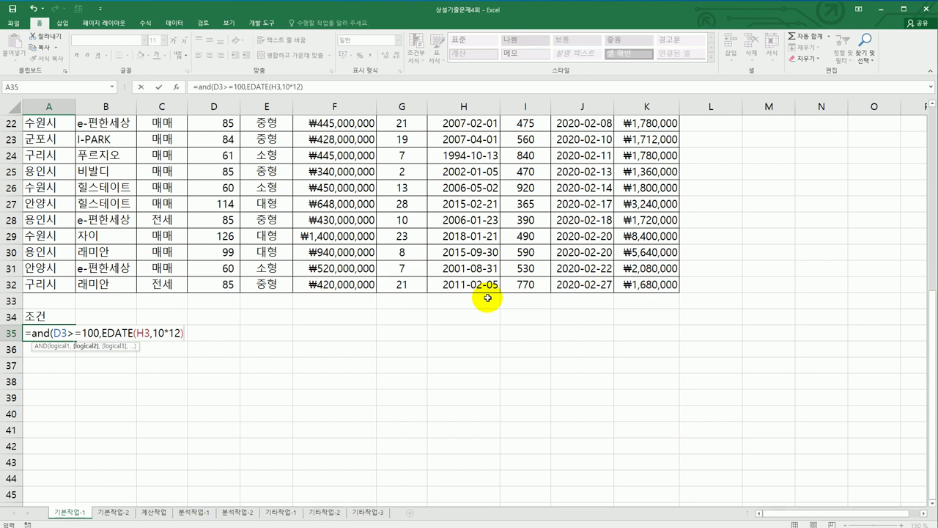
# Complete the second condition as greater than or equal to the 작성일 with absolute reference $K$1, and finish the AND formula in A35.
pyautogui.write('>=')
pyautogui.scroll(7, 544, 327)
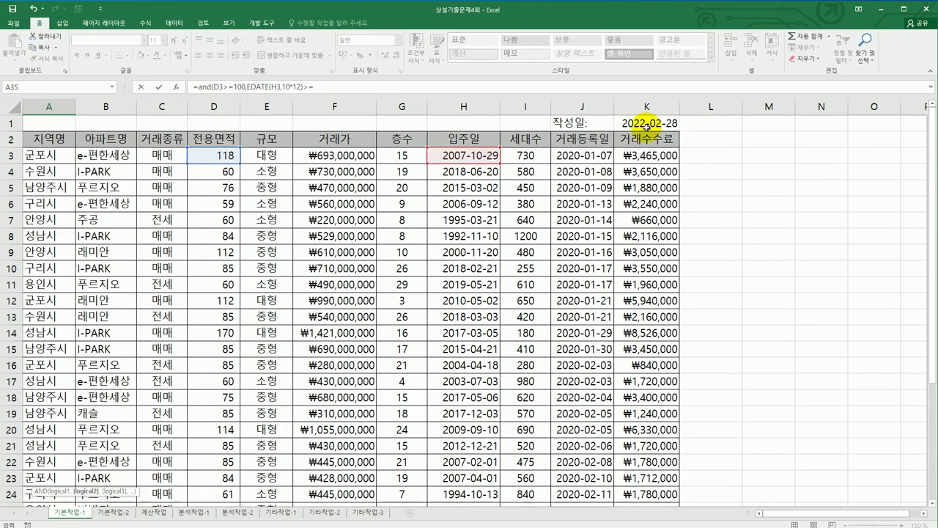
pyautogui.click(645, 124)
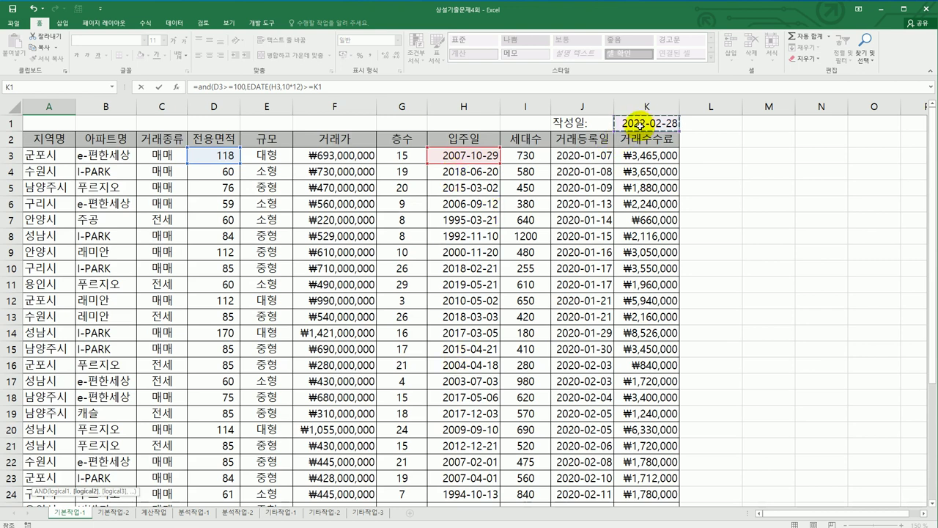
pyautogui.press('F4')
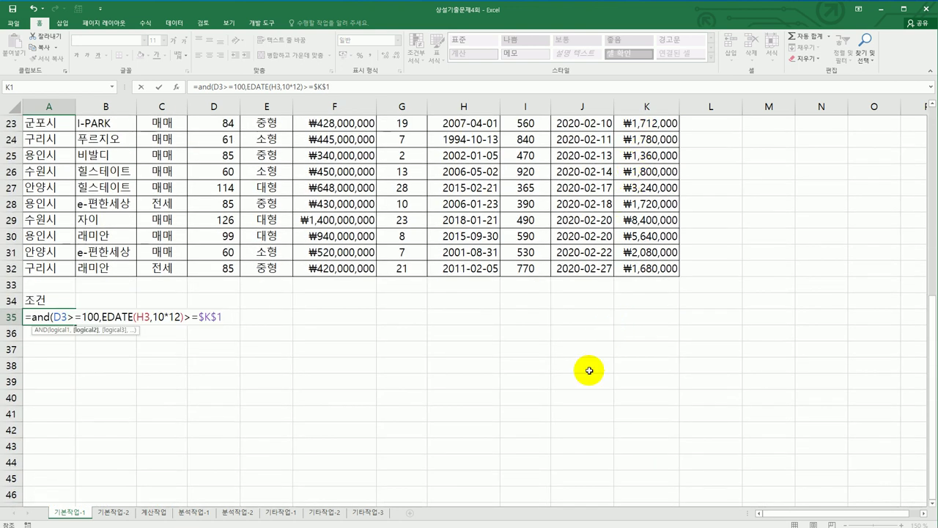
pyautogui.write(')')
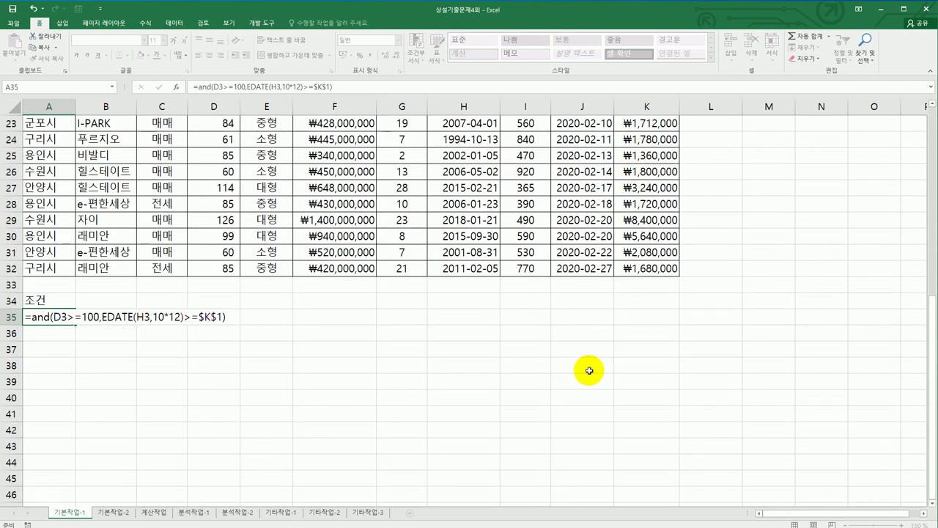
pyautogui.press('Return')
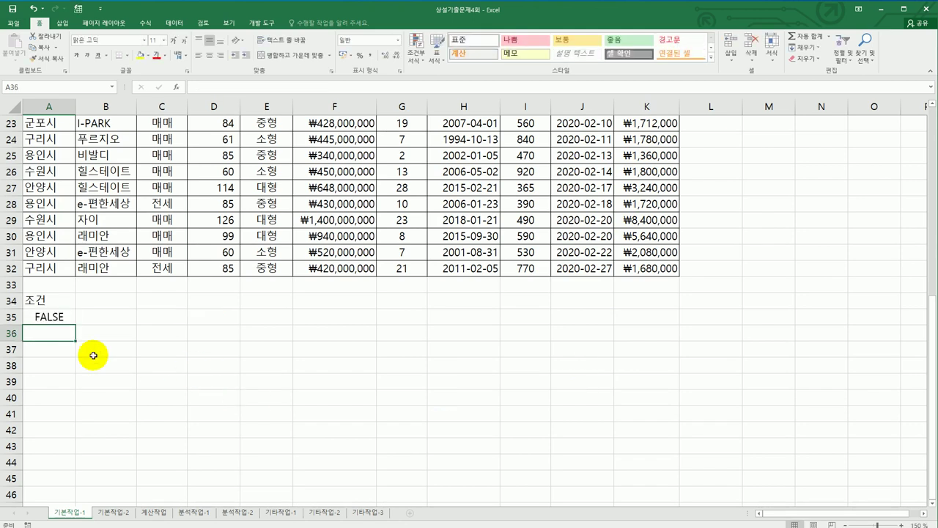
pyautogui.click(63, 317)
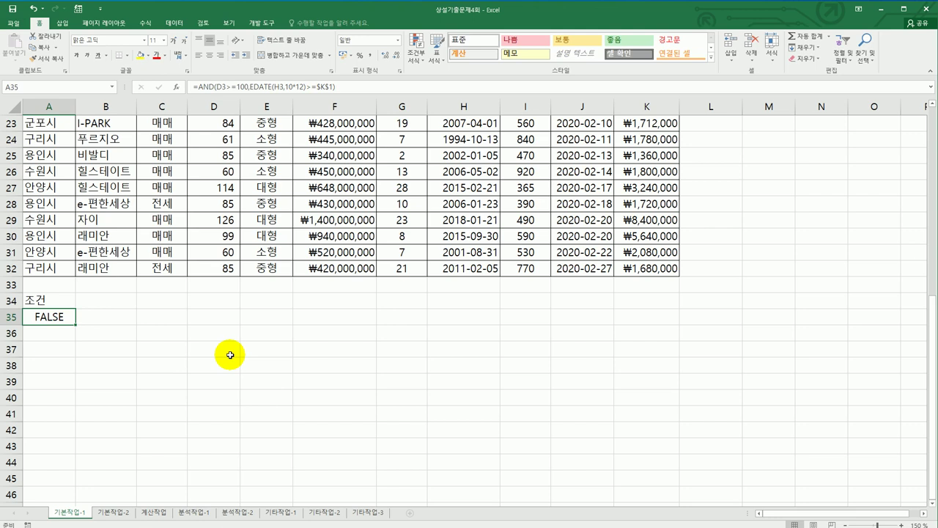
# Copy the headers 지역명, 아파트명 and 거래가 from row 2 to the cells starting at A37.
pyautogui.scroll(7, 229, 355)
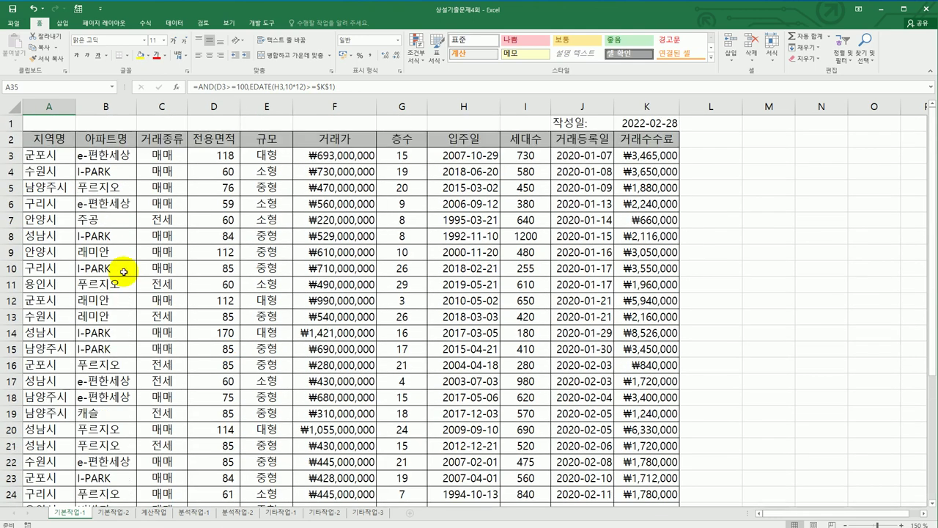
pyautogui.click(58, 139)
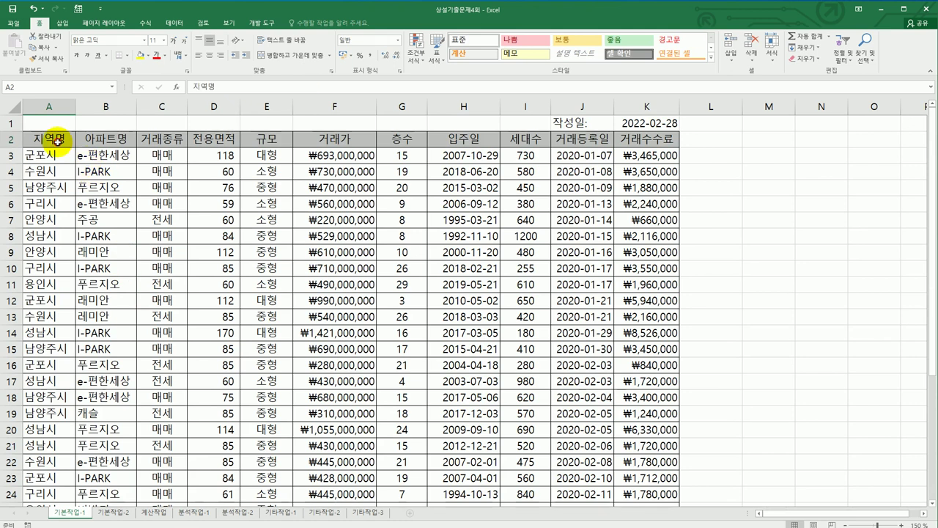
pyautogui.keyDown('ctrl'); pyautogui.click(106, 141); pyautogui.keyUp('ctrl')
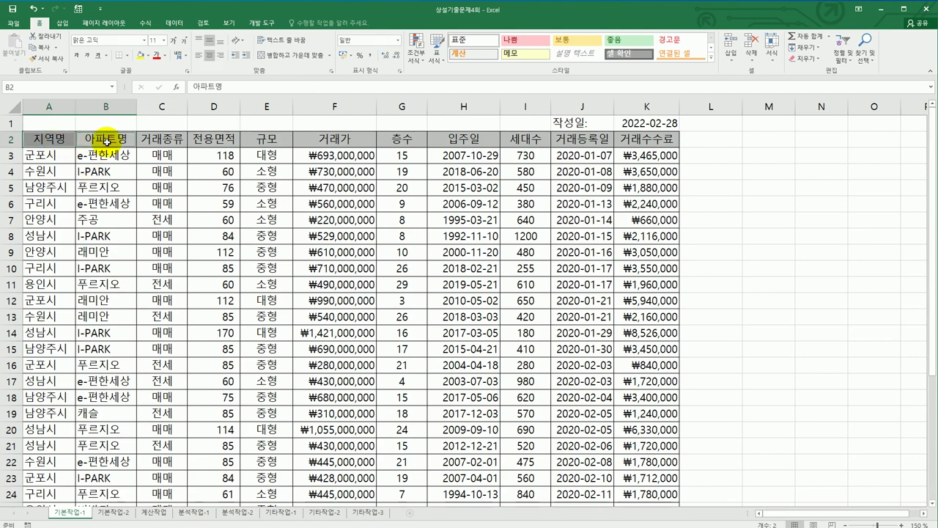
pyautogui.keyDown('ctrl'); pyautogui.click(350, 142); pyautogui.keyUp('ctrl')
pyautogui.hotkey('ctrl', 'c')
pyautogui.scroll(-3, 373, 266)
pyautogui.scroll(-4, 372, 266)
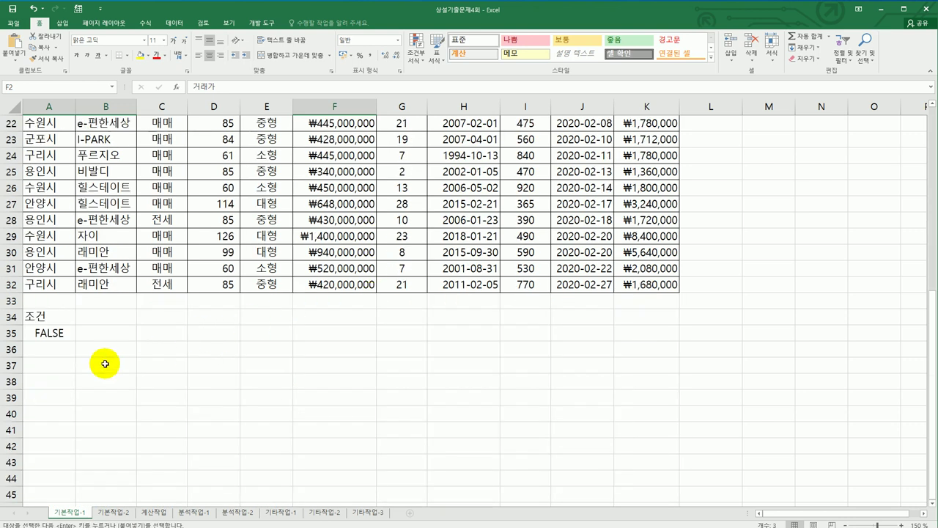
pyautogui.click(42, 369)
pyautogui.hotkey('ctrl', 'v')
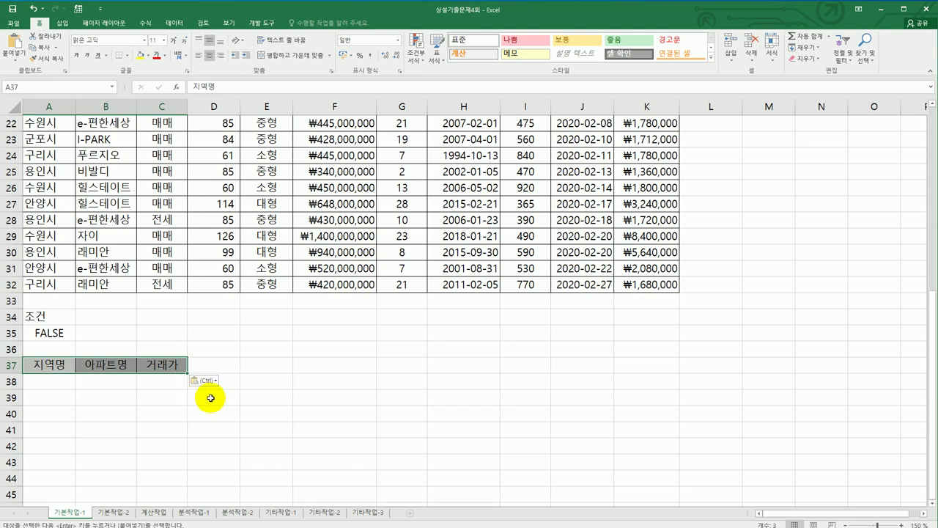
# Copy the headers 전용면적 and 입주일 from row 2 to the cells starting at D37.
pyautogui.scroll(7, 227, 381)
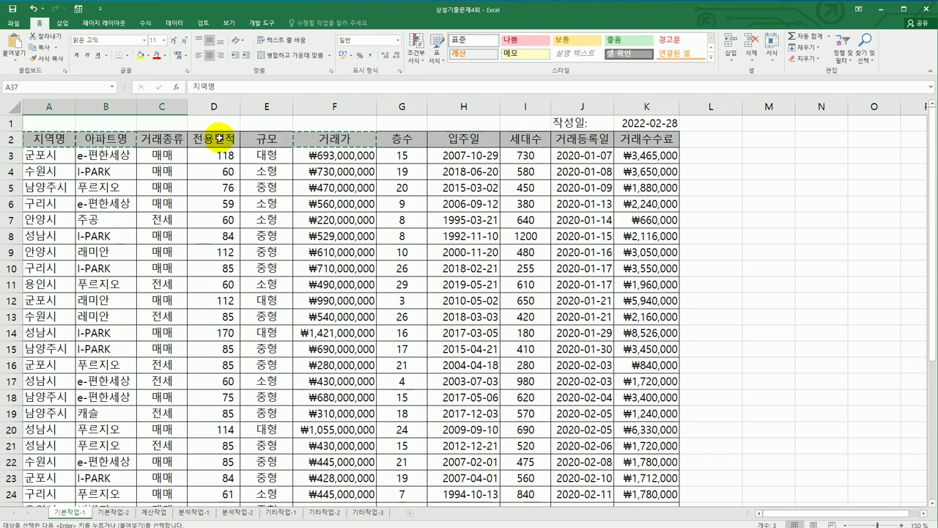
pyautogui.click(219, 138)
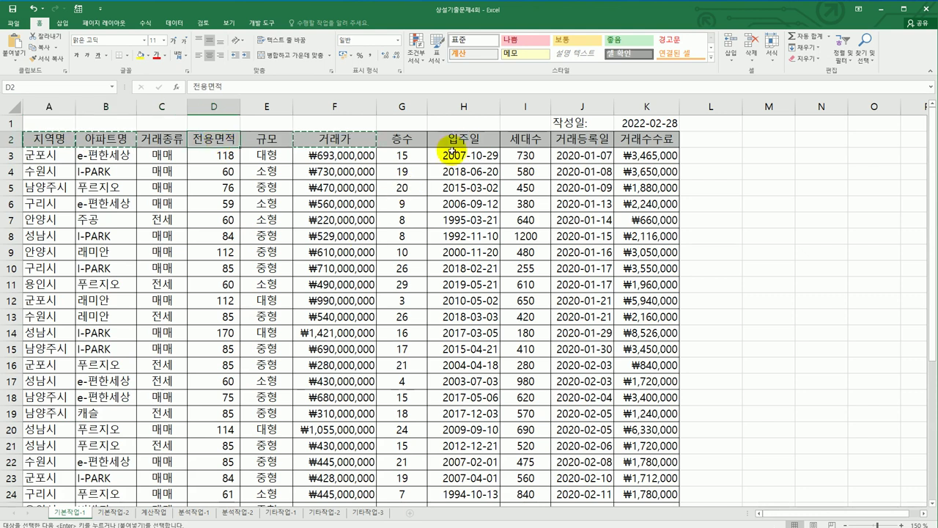
pyautogui.keyDown('ctrl'); pyautogui.click(456, 139); pyautogui.keyUp('ctrl')
pyautogui.hotkey('ctrl', 'c')
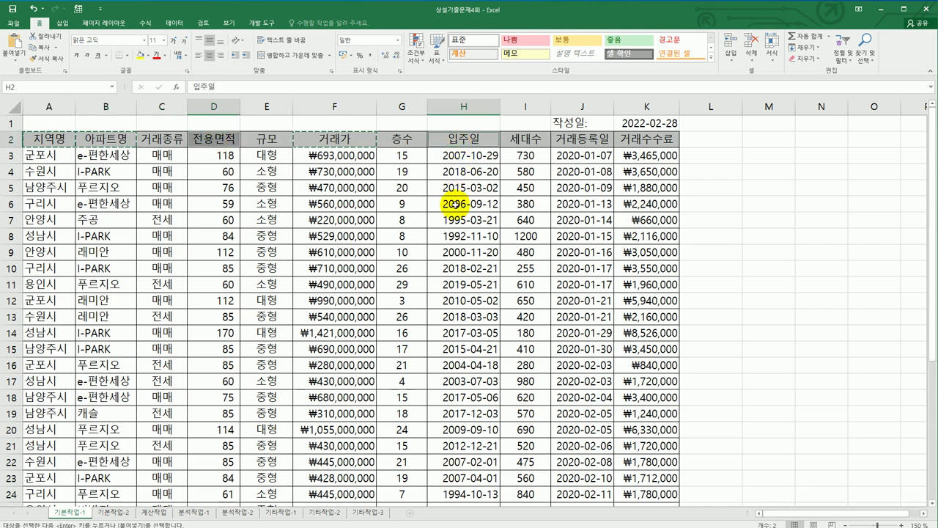
pyautogui.scroll(-6, 455, 230)
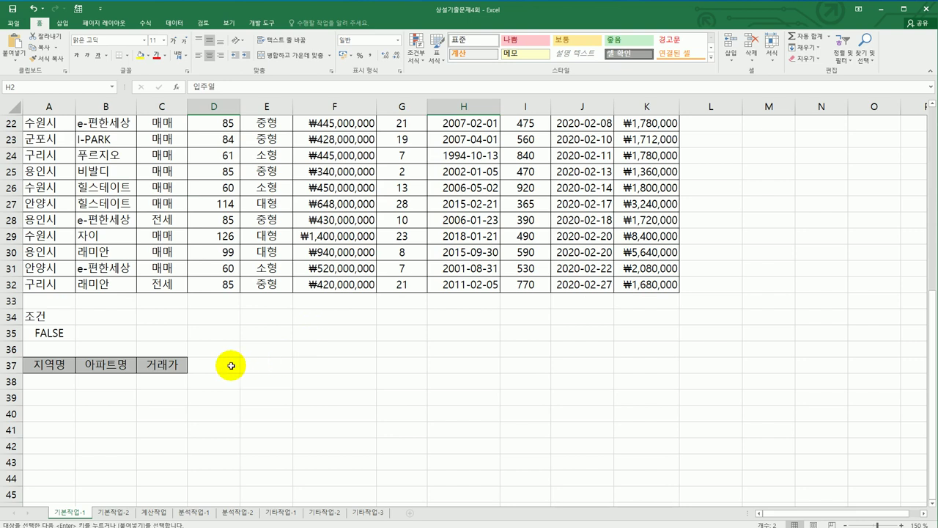
pyautogui.click(228, 365)
pyautogui.hotkey('ctrl', 'v')
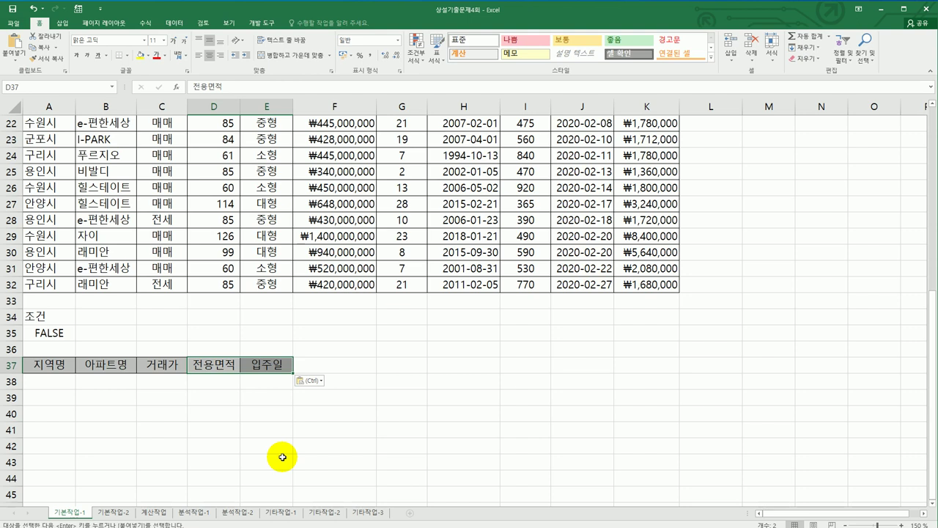
pyautogui.scroll(7, 345, 405)
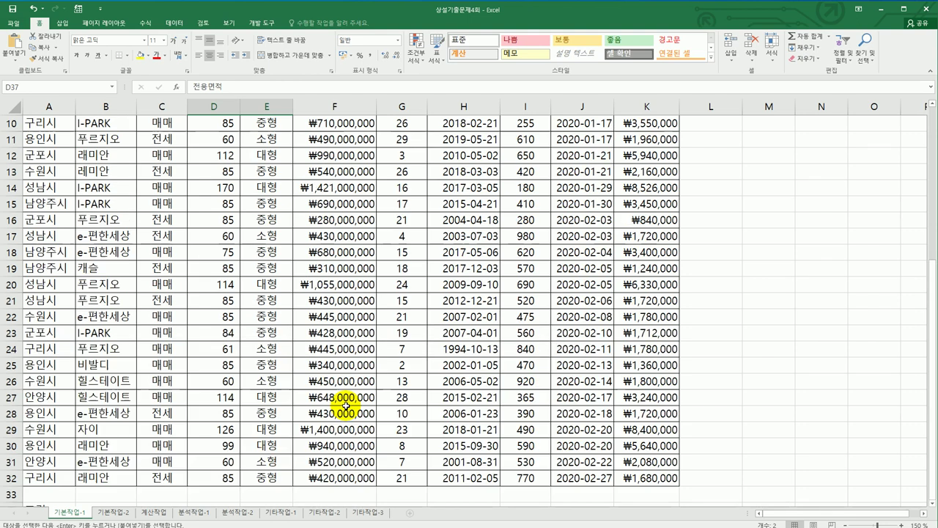
# Start an Advanced Filter on the transaction table A2:K32 with A34:A35 as the criteria range.
pyautogui.click(327, 300)
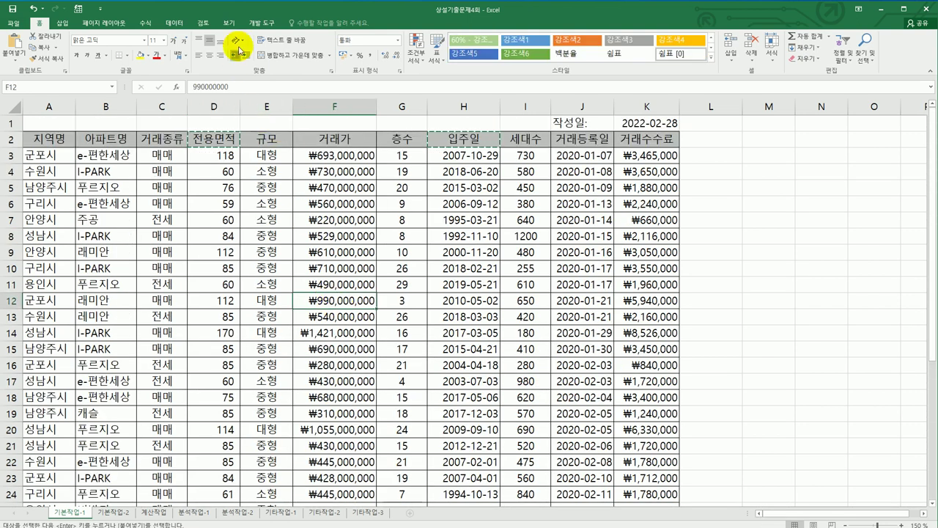
pyautogui.click(173, 25)
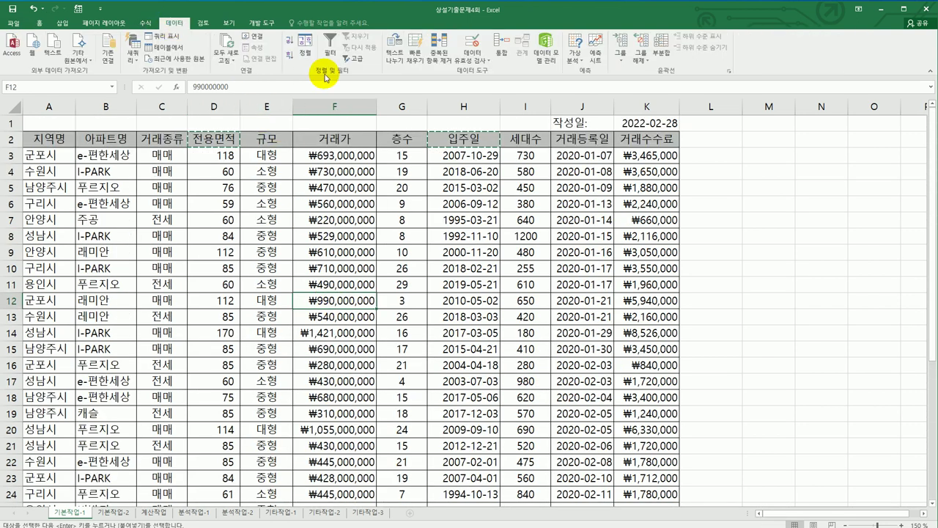
pyautogui.click(355, 59)
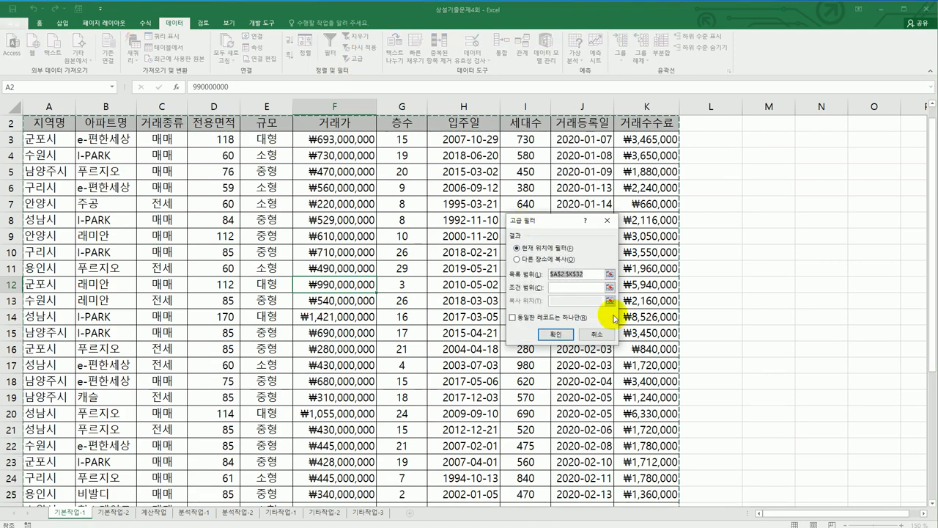
pyautogui.click(571, 288)
pyautogui.scroll(-2, 571, 290)
pyautogui.scroll(-5, 570, 288)
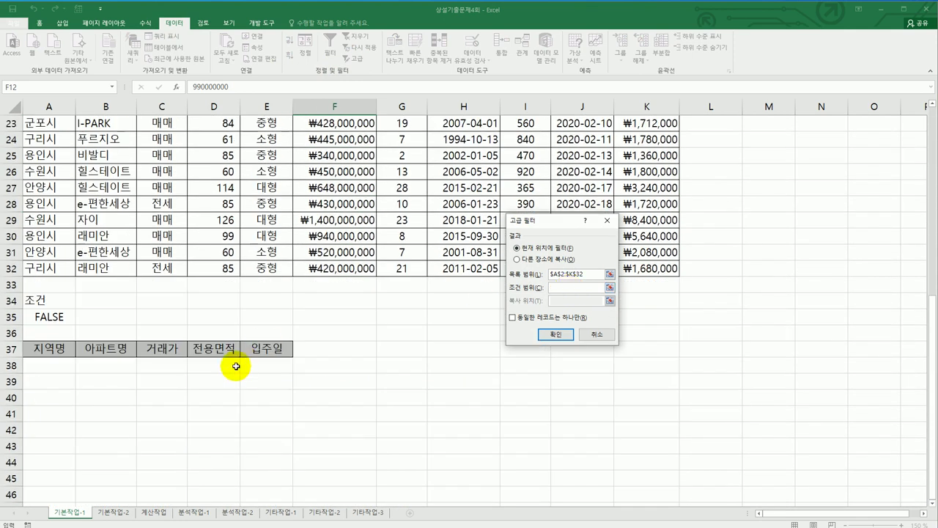
pyautogui.moveTo(52, 300); pyautogui.dragTo(56, 315)
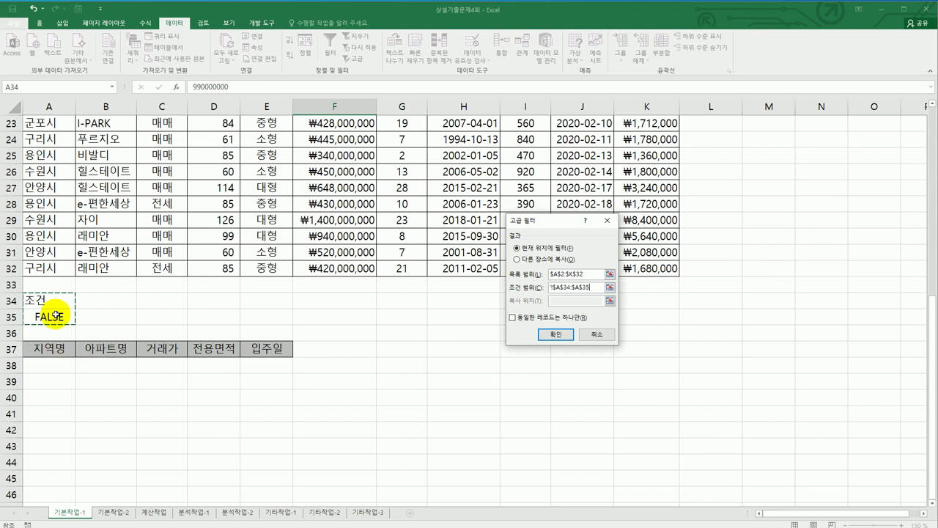
# Set the Advanced Filter to copy results to another location, the header cells A37:E37, and run it.
pyautogui.click(521, 260)
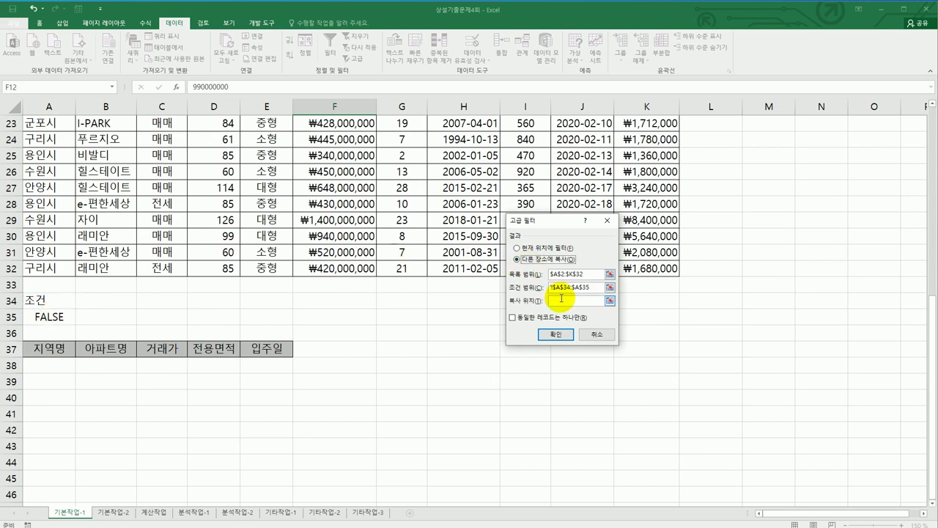
pyautogui.click(562, 299)
pyautogui.moveTo(65, 350); pyautogui.dragTo(245, 350)
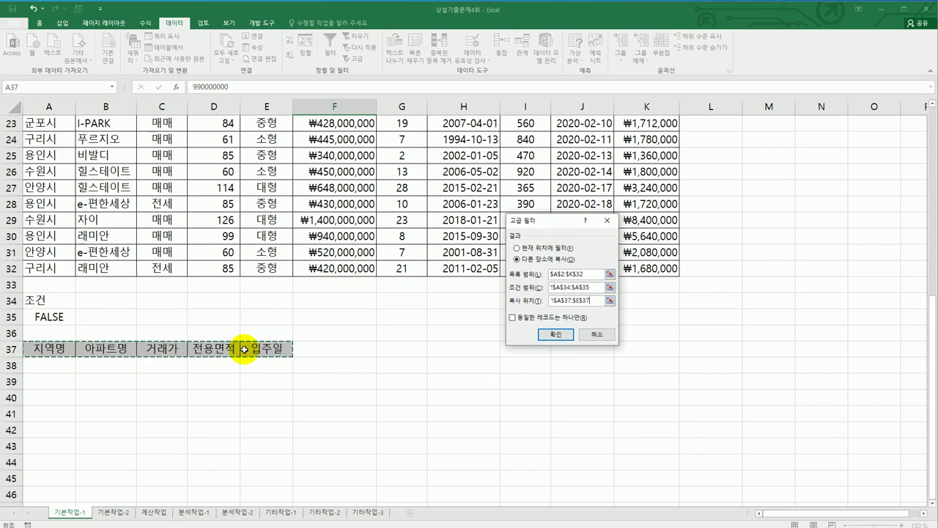
pyautogui.click(553, 334)
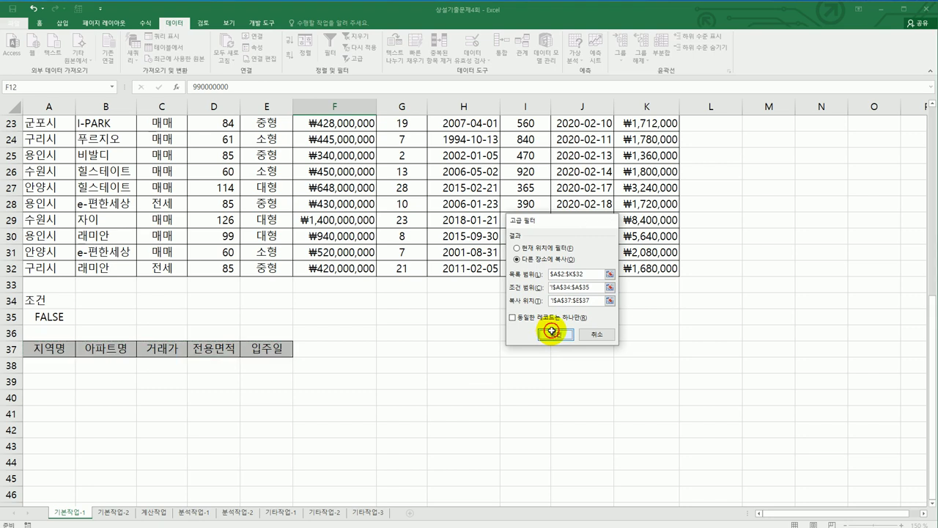
# Autofit columns C and E so the extracted 거래가 and 입주일 values fit.
pyautogui.scroll(-3, 549, 337)
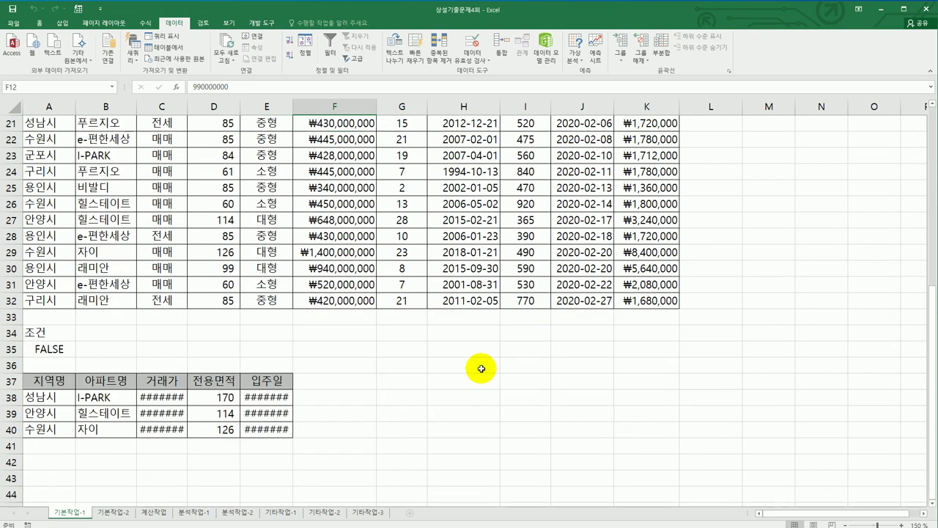
pyautogui.doubleClick(187, 109)
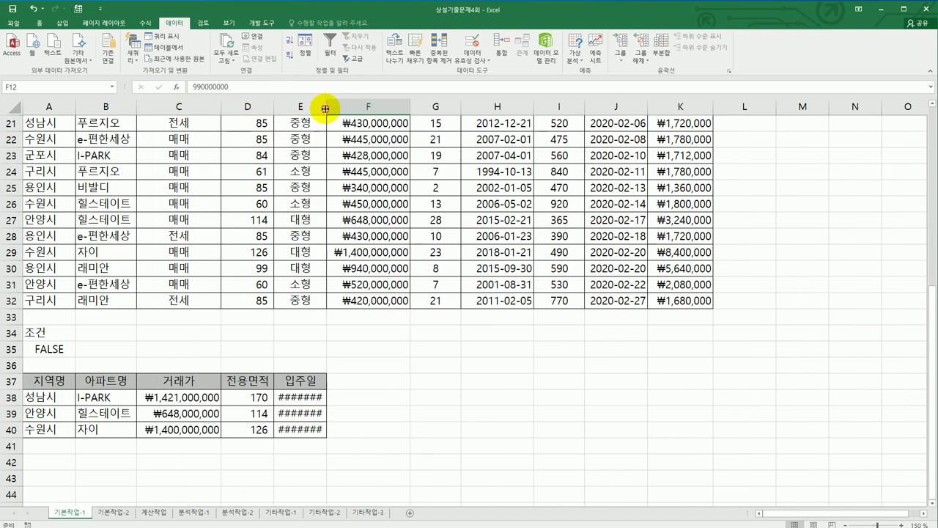
pyautogui.doubleClick(324, 109)
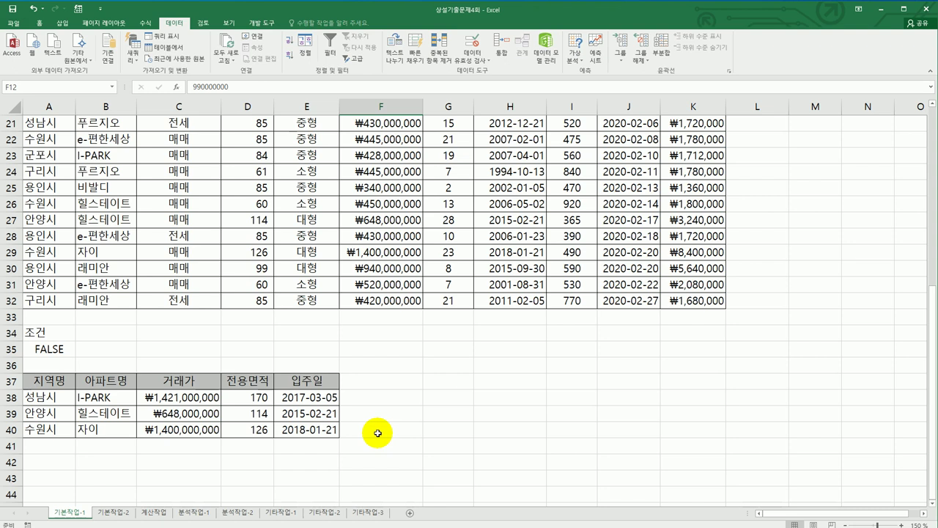
# Select the data rows A3:K32 and create a new conditional formatting rule that uses a formula to determine the cells.
pyautogui.scroll(7, 377, 434)
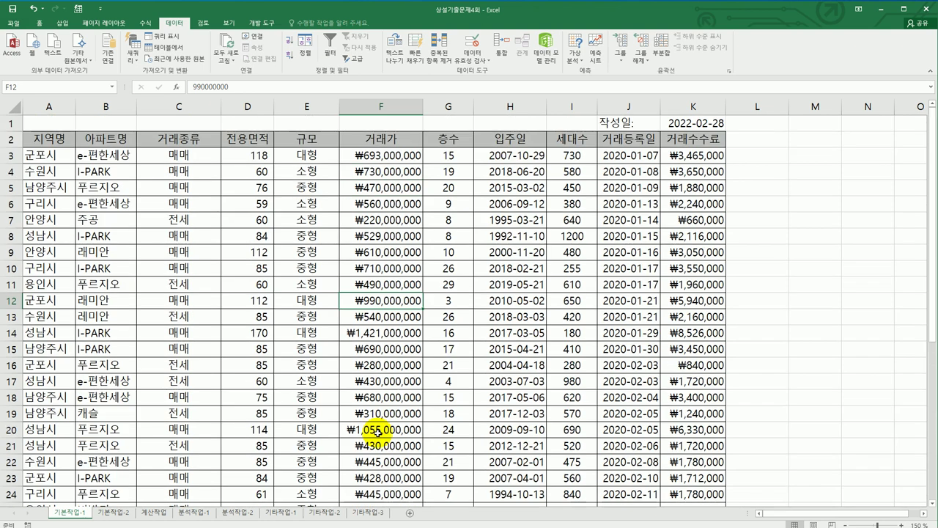
pyautogui.moveTo(44, 156); pyautogui.dragTo(701, 462)
pyautogui.scroll(4, 702, 462)
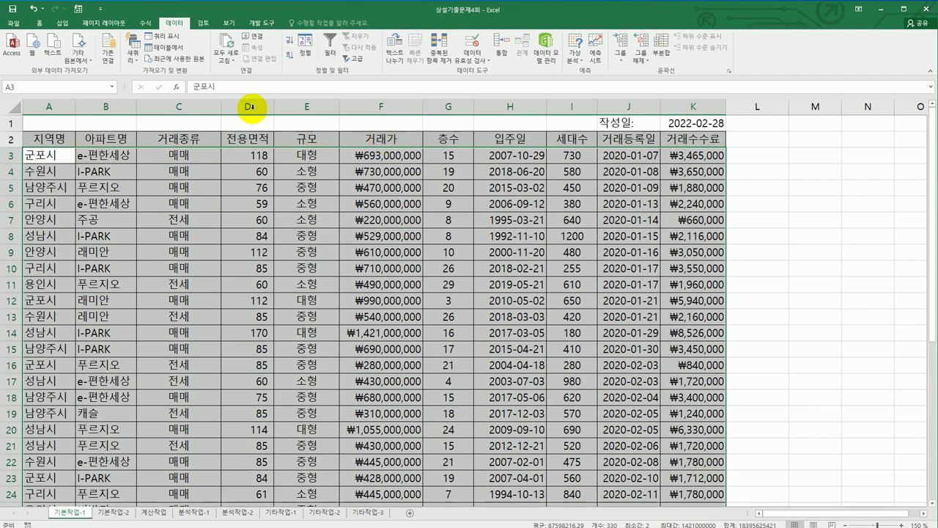
pyautogui.click(39, 23)
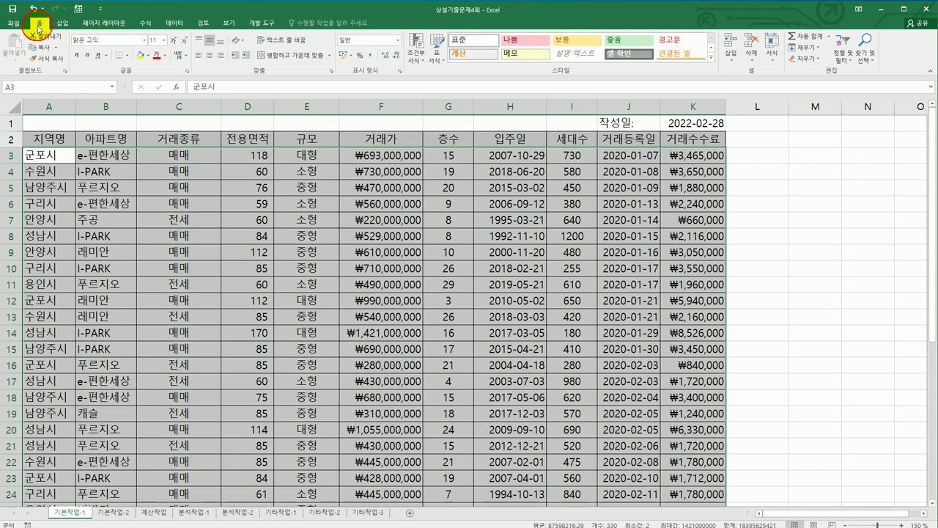
pyautogui.click(417, 53)
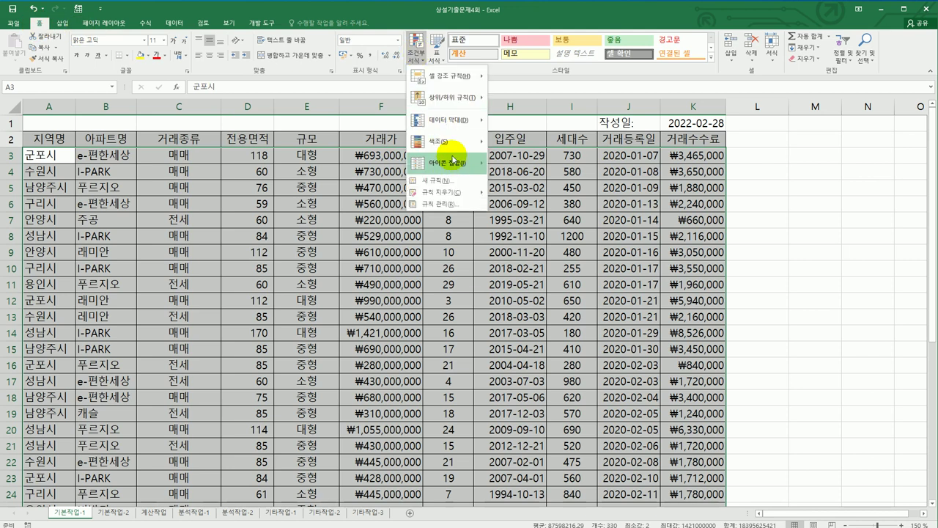
pyautogui.click(456, 181)
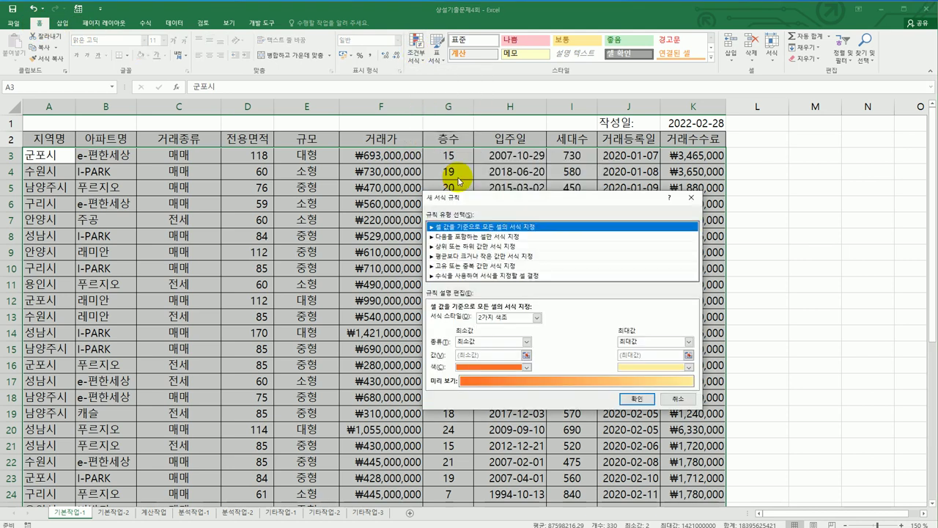
pyautogui.click(484, 277)
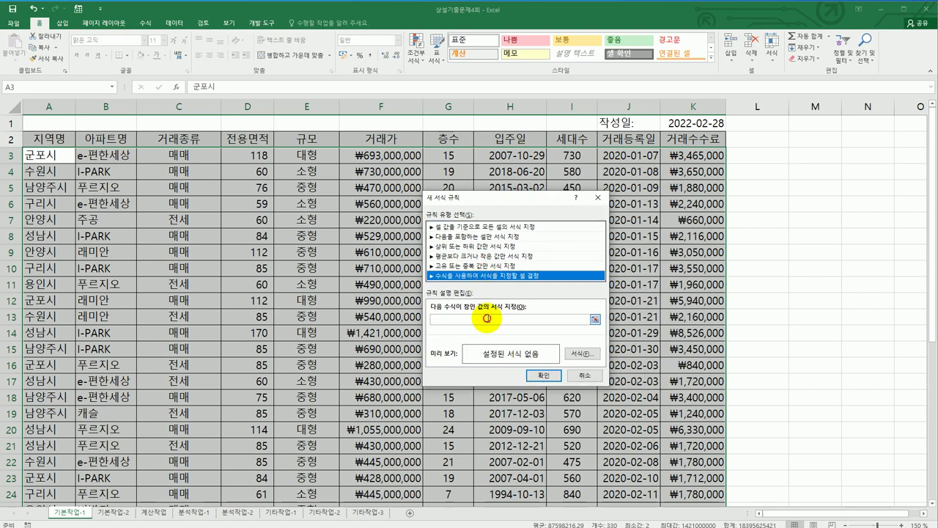
# Begin the rule's AND formula with the condition $C3="매매", keeping only the 거래종류 column absolute.
pyautogui.click(488, 318)
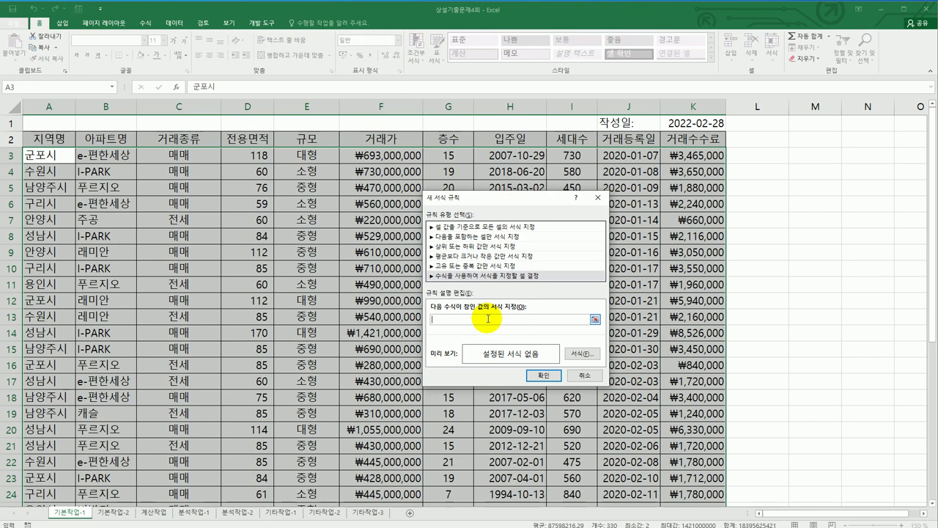
pyautogui.write('=and(')
pyautogui.click(197, 156)
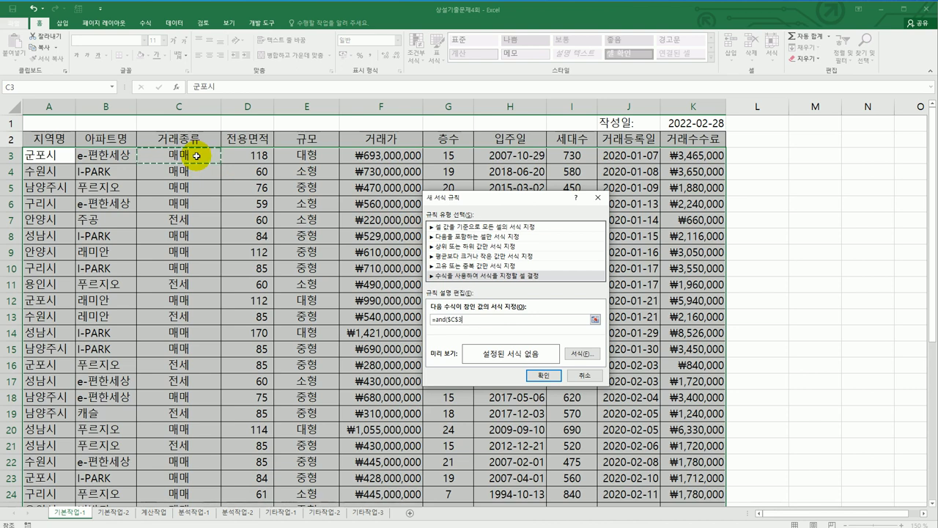
pyautogui.press('F4')
pyautogui.press('F4')
pyautogui.write('="매매"ㅁ매"')
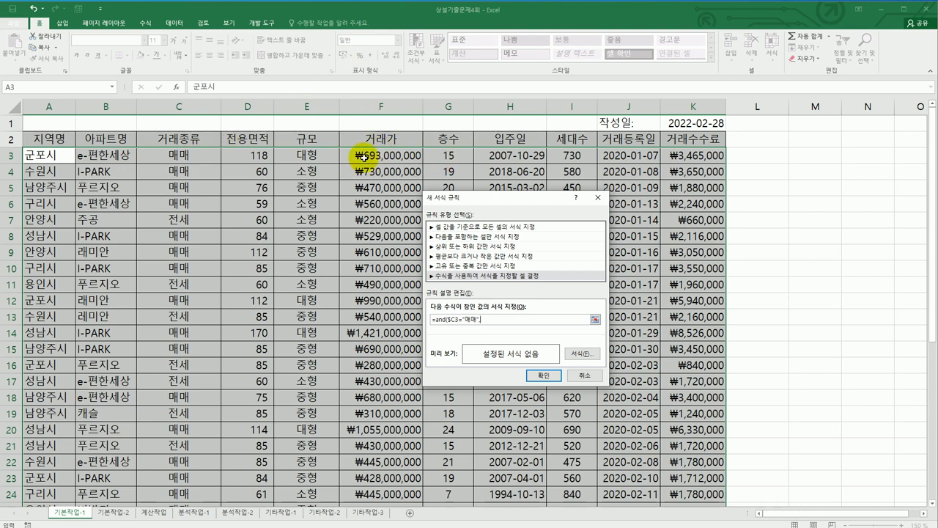
# Add the second condition $D3<=AVERAGE($D$3:$D$32) for the 전용면적 column and close the AND formula.
pyautogui.write(',')
pyautogui.click(263, 155)
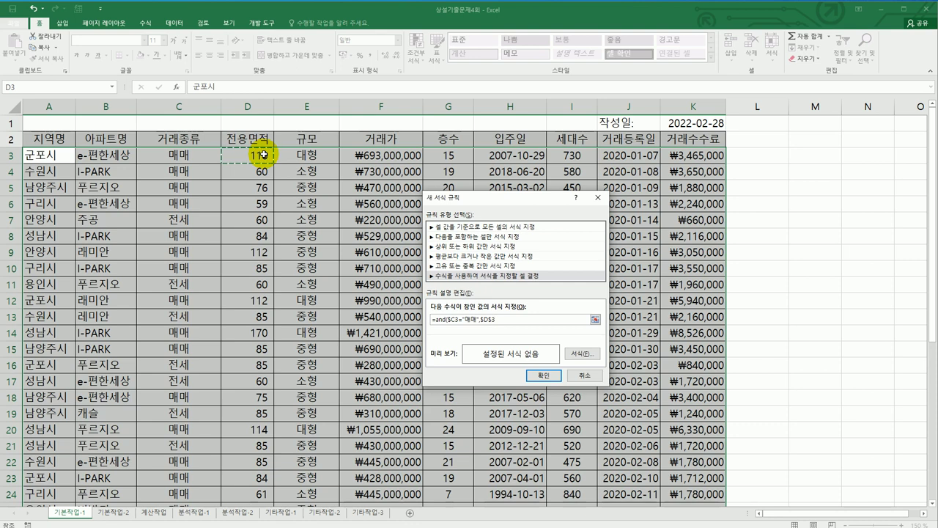
pyautogui.press('F4')
pyautogui.press('F4')
pyautogui.write('<=ave')
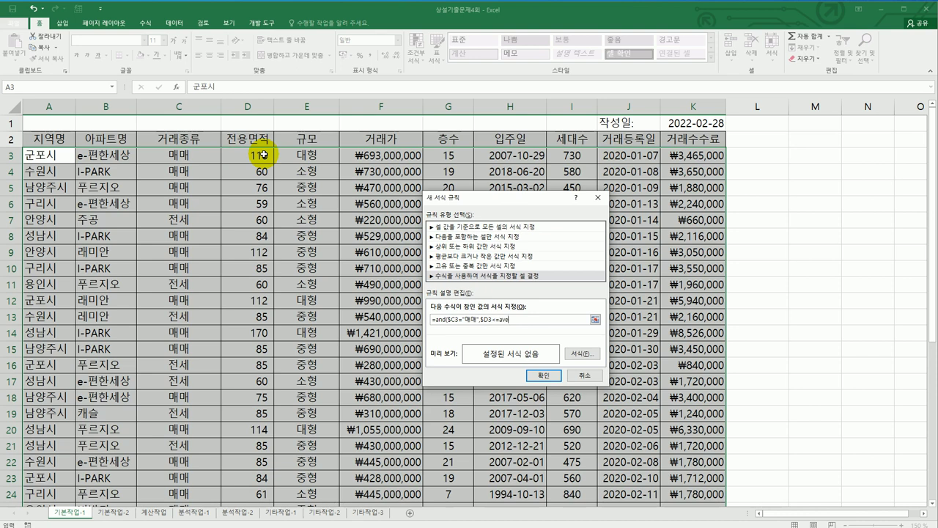
pyautogui.write('rage(')
pyautogui.moveTo(262, 155); pyautogui.dragTo(251, 477)
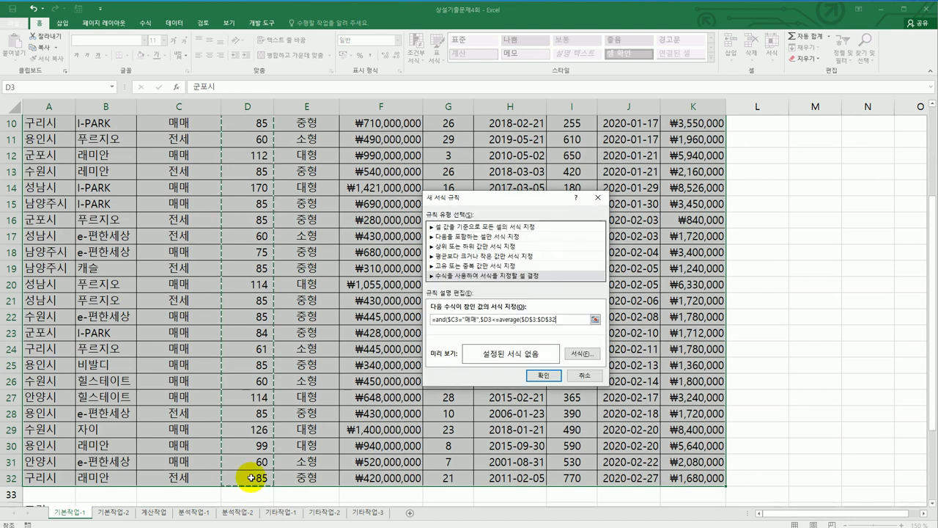
pyautogui.write(')')
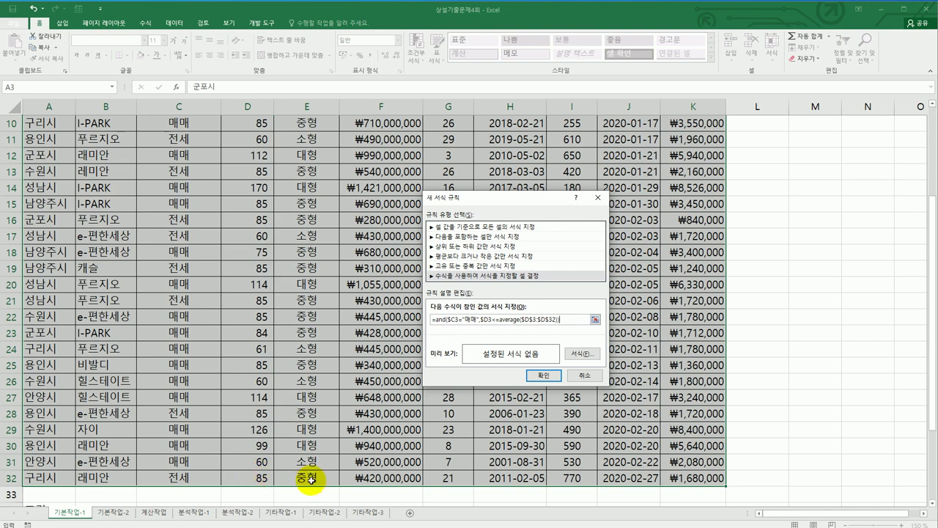
# Give the rule a bold (굵게) font style in standard blue and apply it to the data rows.
pyautogui.click(580, 353)
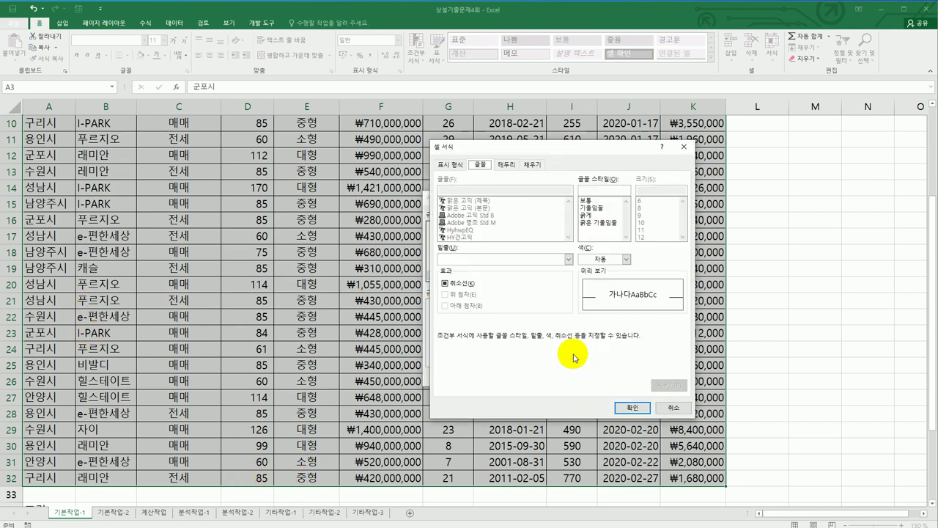
pyautogui.click(587, 215)
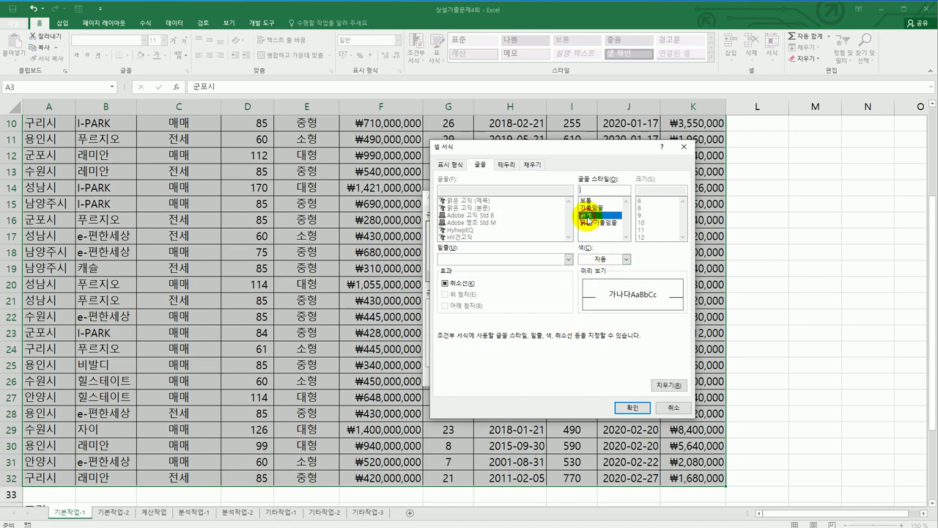
pyautogui.click(627, 260)
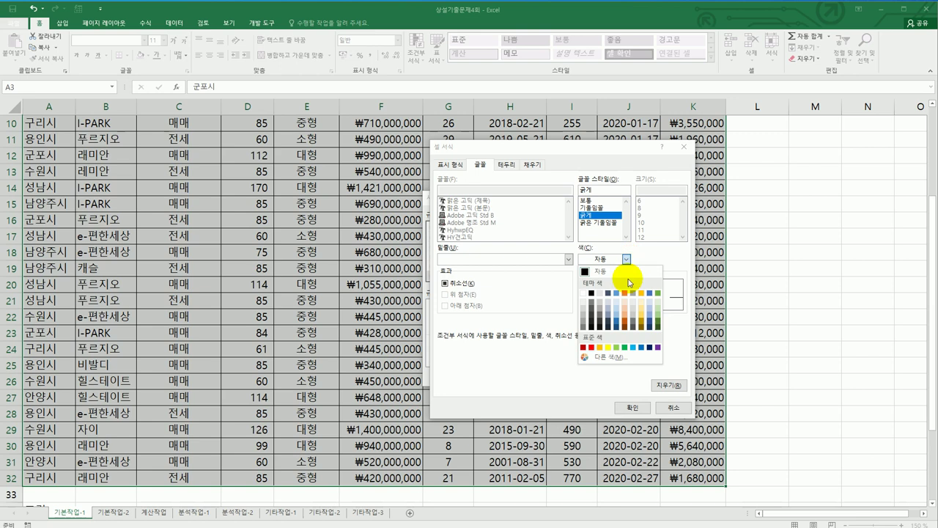
pyautogui.click(643, 347)
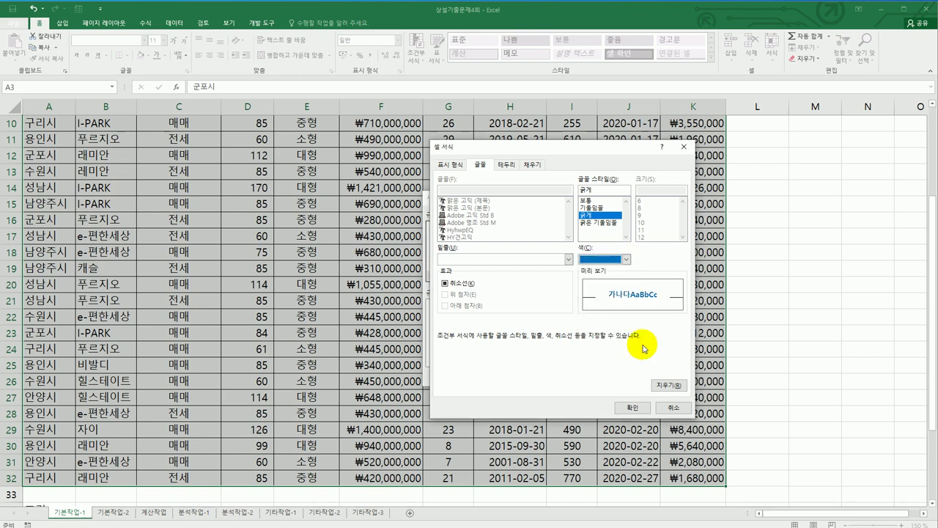
pyautogui.click(633, 407)
pyautogui.click(536, 378)
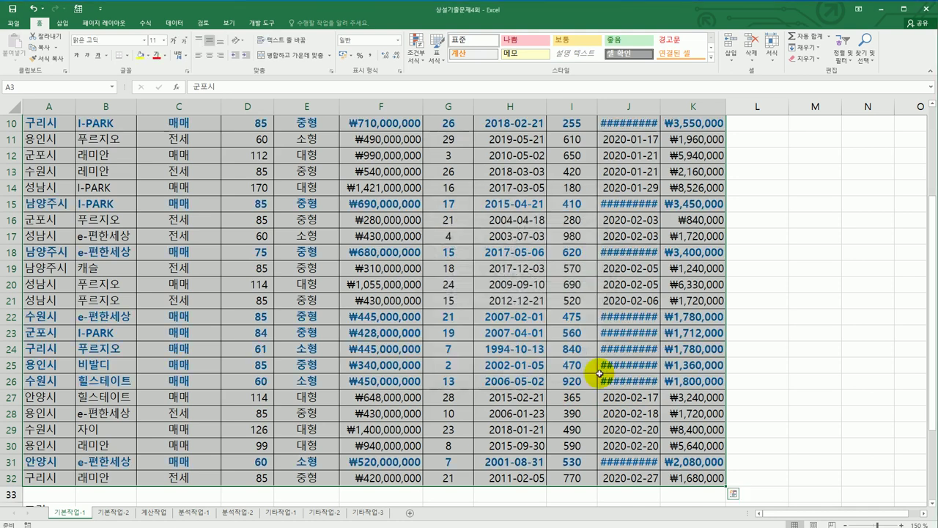
# Autofit column J so the bold 거래등록일 dates fit, and review the formatted rows.
pyautogui.scroll(3, 627, 420)
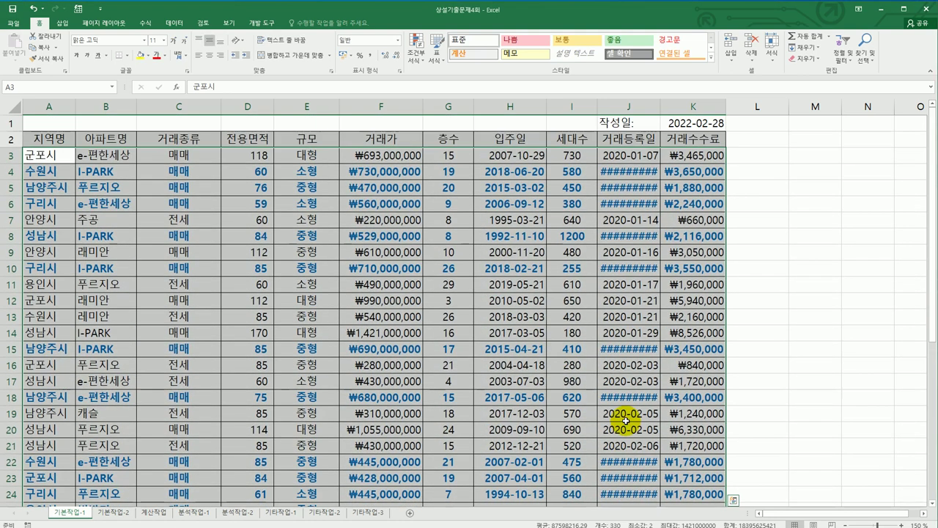
pyautogui.doubleClick(660, 106)
pyautogui.scroll(-1, 651, 243)
pyautogui.scroll(-5, 651, 244)
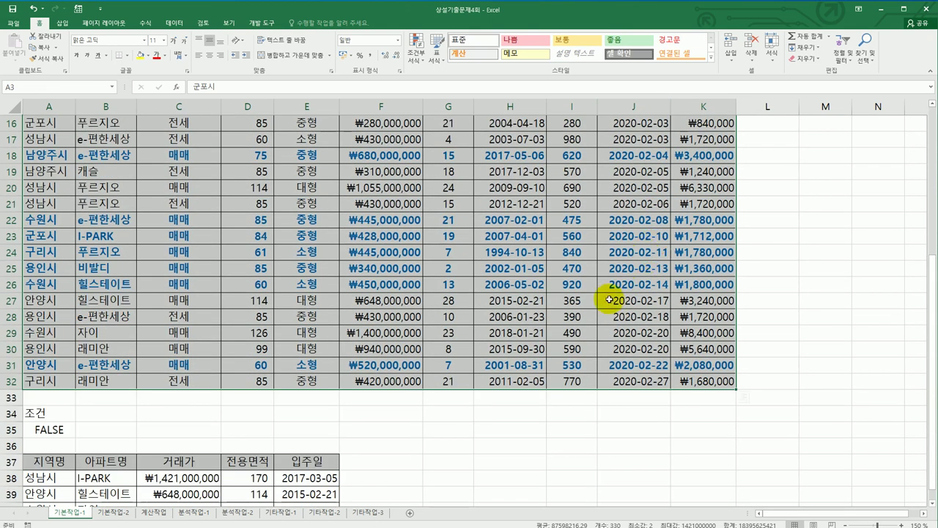
pyautogui.scroll(5, 601, 304)
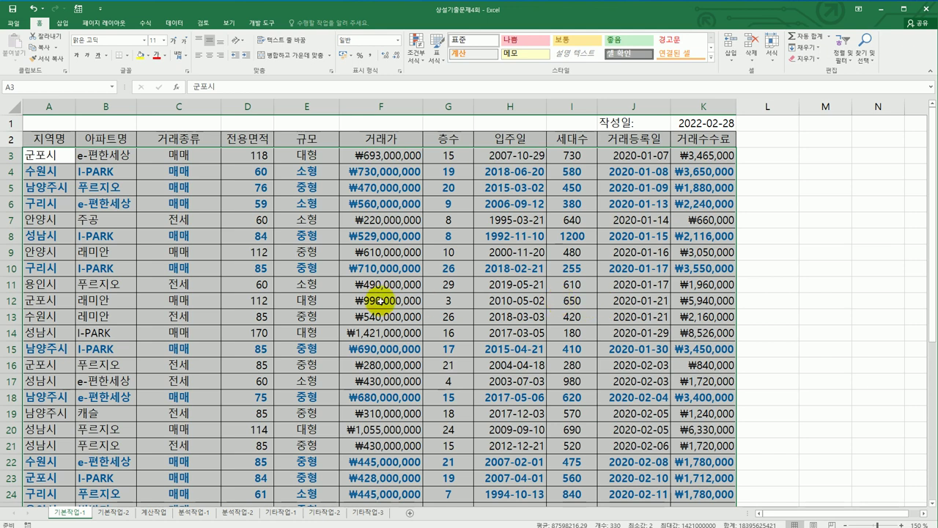
# Calculate the average of the 전용면적 values in D3:D32 in the empty cell D34 to check the highlighting.
pyautogui.scroll(-2, 226, 220)
pyautogui.scroll(-2, 252, 307)
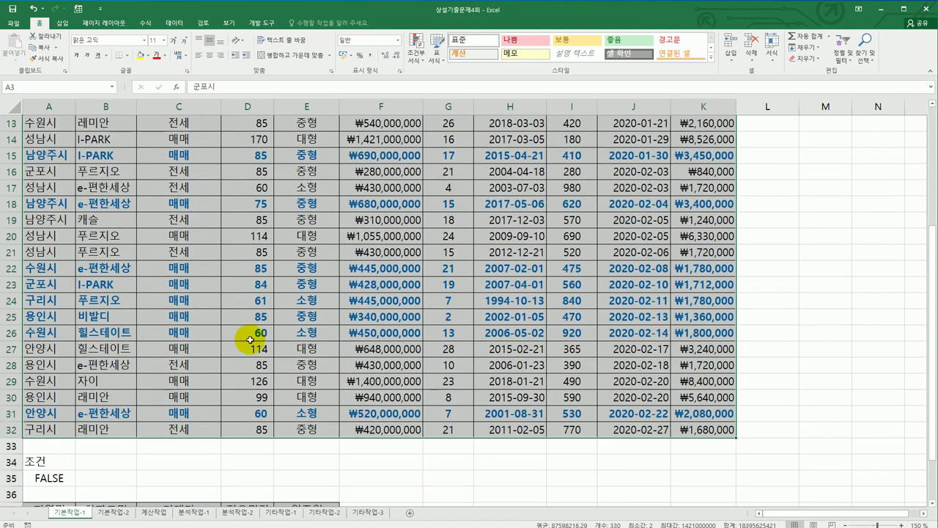
pyautogui.click(242, 460)
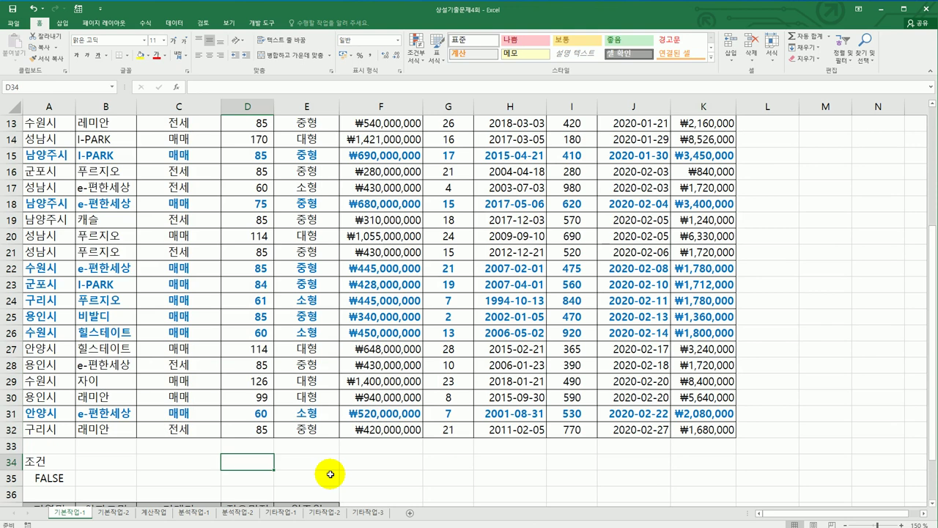
pyautogui.write('=ave')
pyautogui.press('Tab')
pyautogui.moveTo(249, 433); pyautogui.dragTo(250, 149)
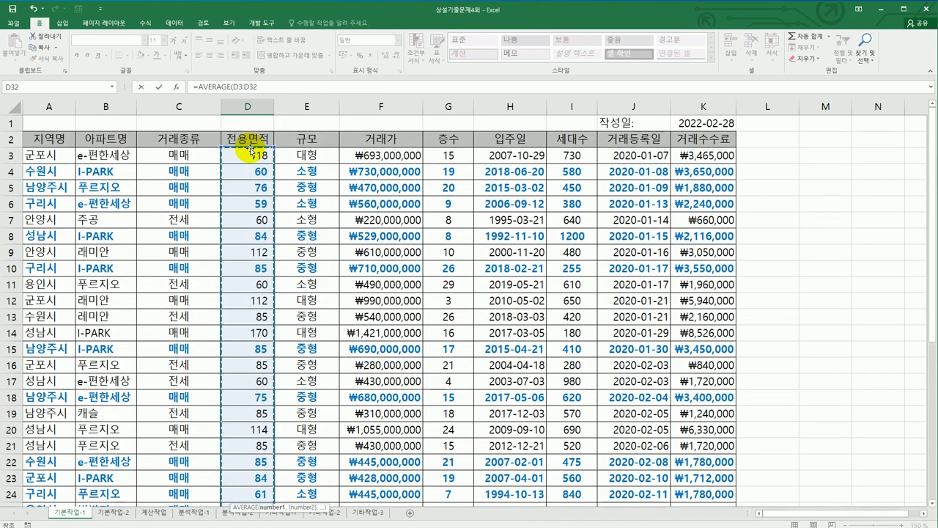
pyautogui.press('Return')
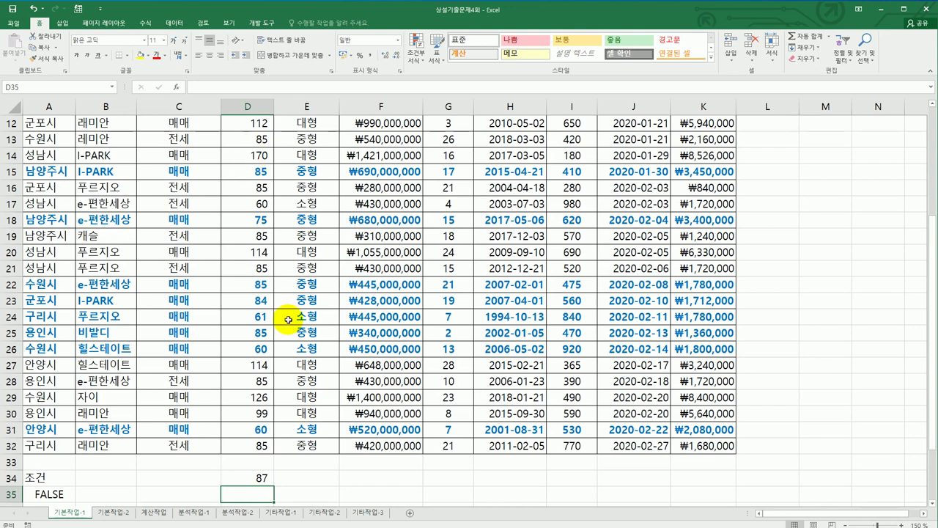
# Compare the highlighted rows' 전용면적 values with the average in D34, and clear that temporary formula.
pyautogui.click(256, 478)
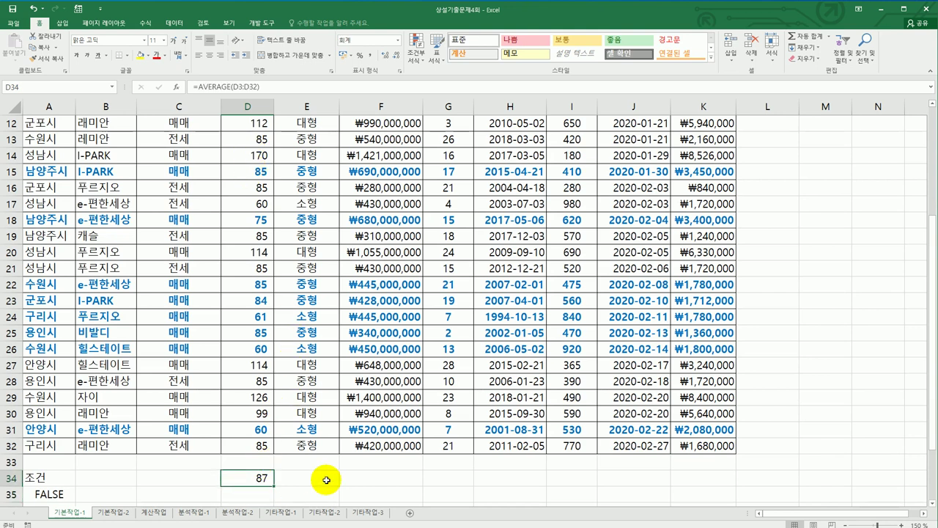
pyautogui.scroll(-1, 326, 479)
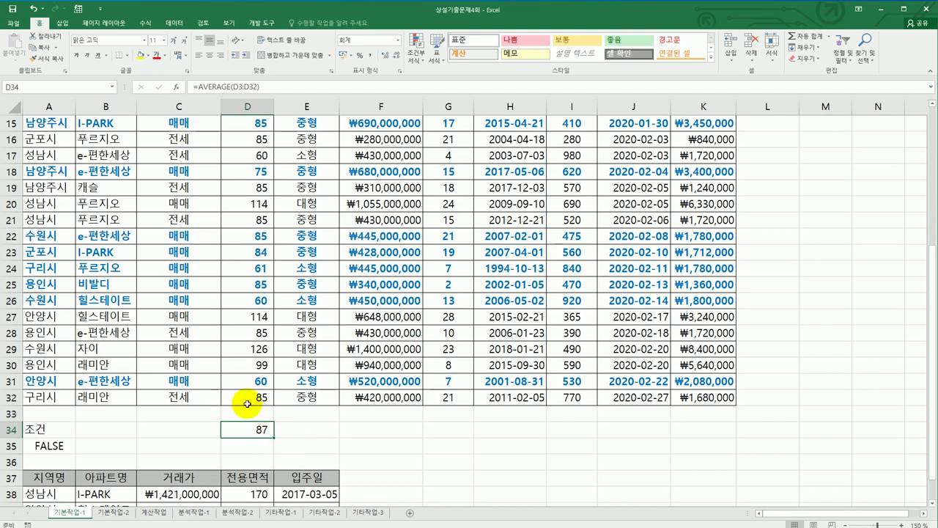
pyautogui.scroll(2, 249, 398)
pyautogui.scroll(3, 250, 398)
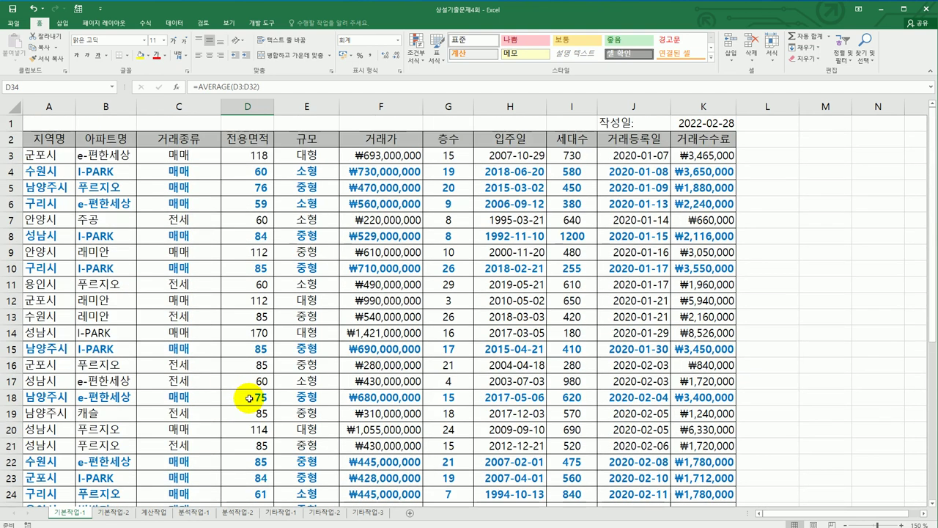
pyautogui.scroll(-6, 247, 351)
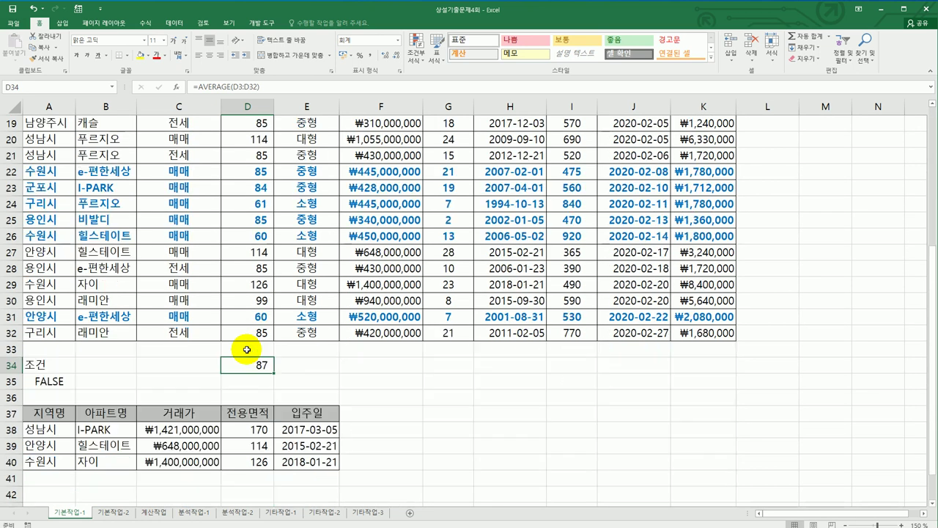
pyautogui.scroll(6, 248, 355)
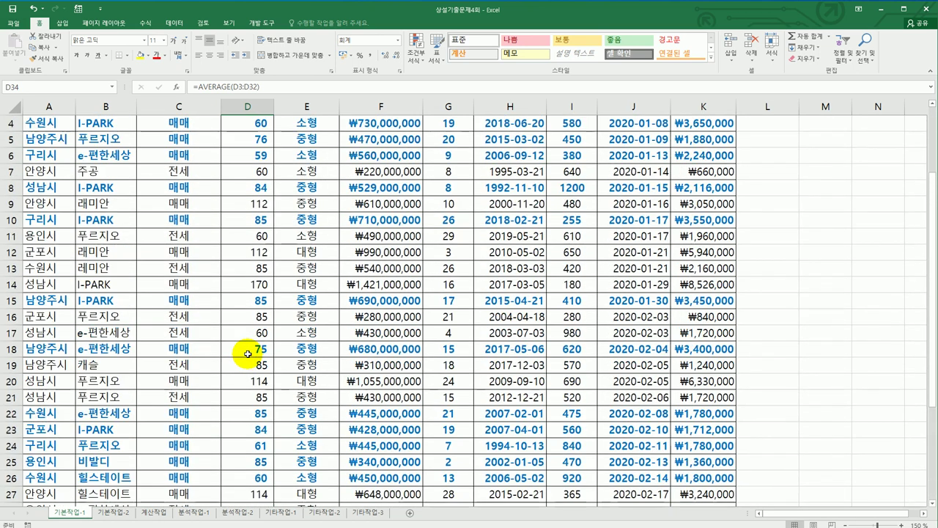
pyautogui.scroll(-6, 248, 354)
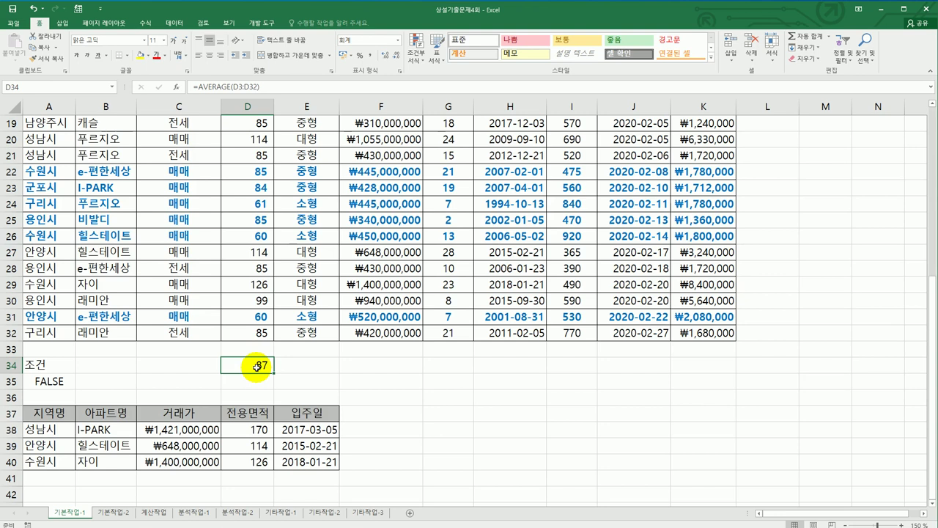
pyautogui.press('Delete')
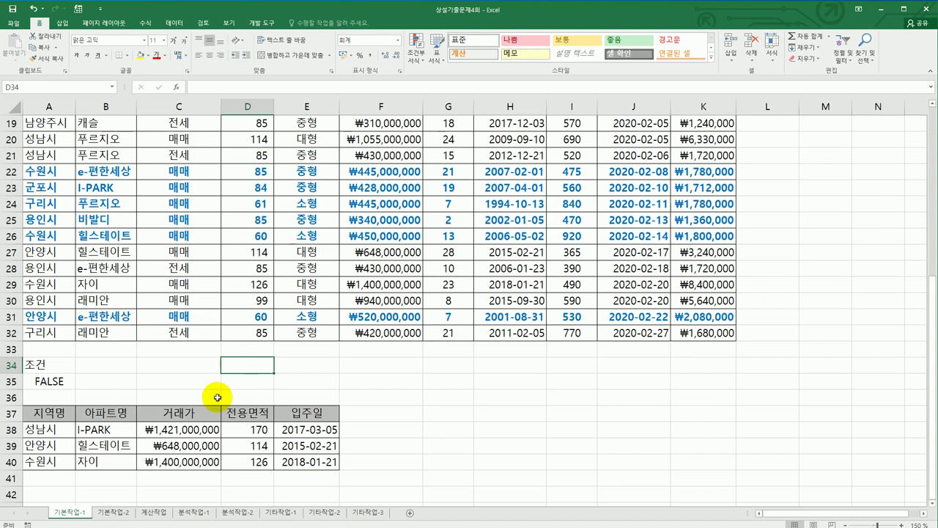
# Switch to sheet 기본작업-2 and set its page orientation to landscape (가로).
pyautogui.click(113, 512)
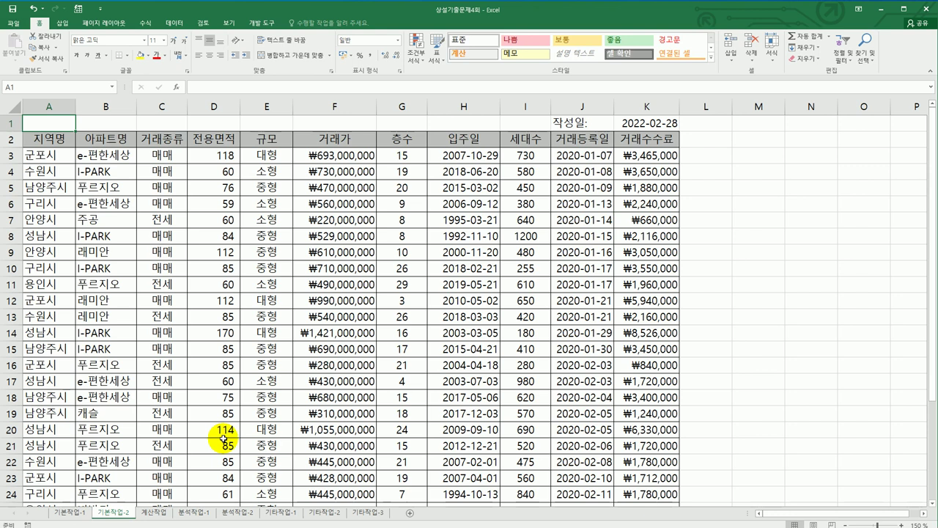
pyautogui.click(104, 23)
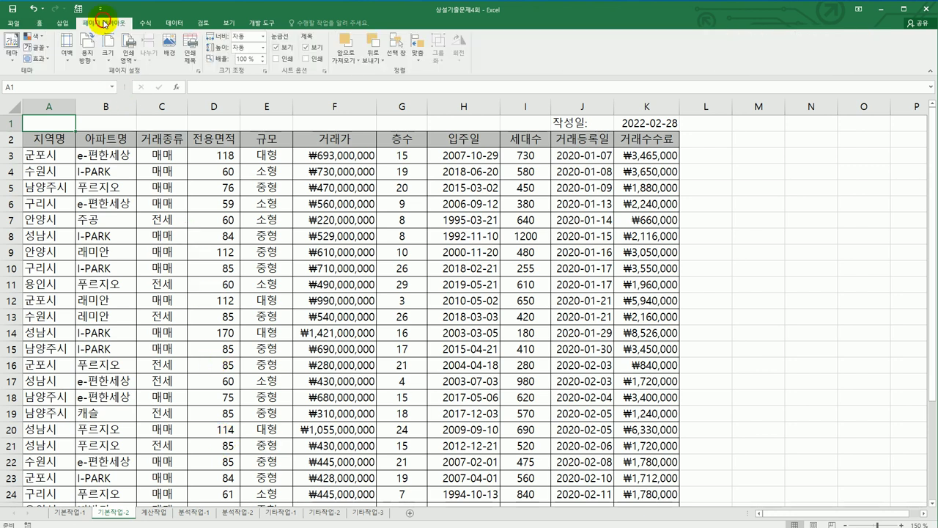
pyautogui.click(88, 53)
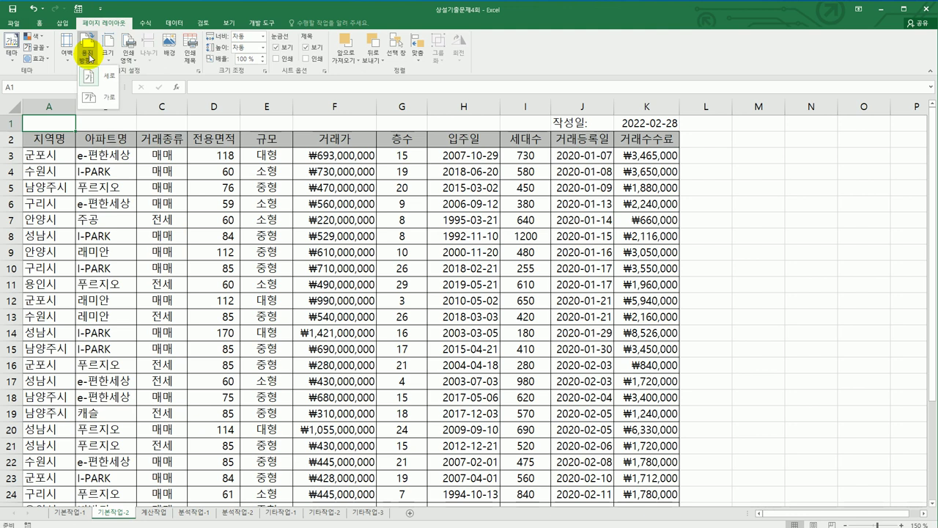
pyautogui.click(97, 105)
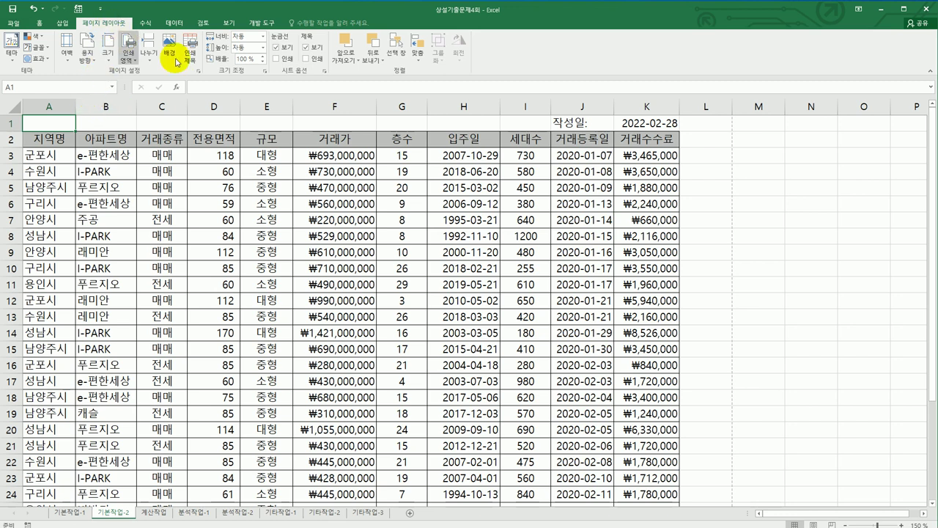
# In the page setup margins, centre the printout horizontally (가로) on the page.
pyautogui.click(198, 70)
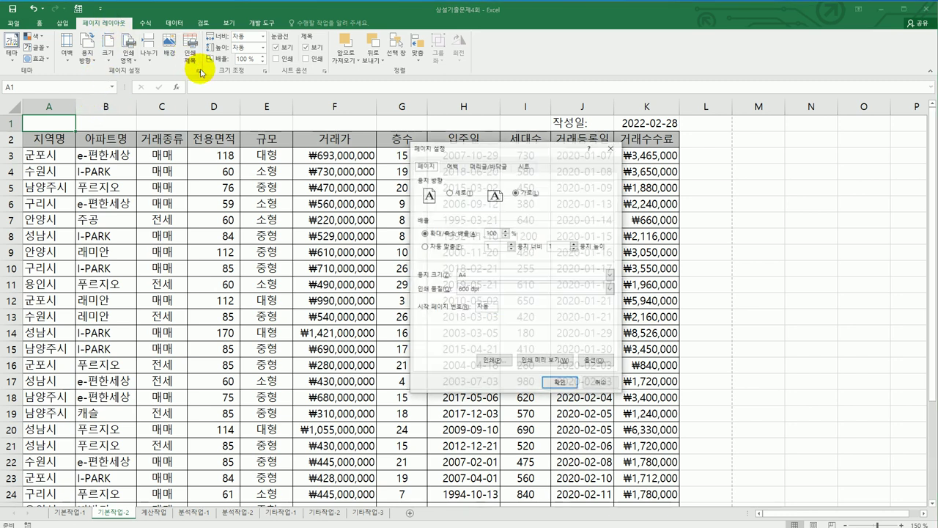
pyautogui.click(451, 166)
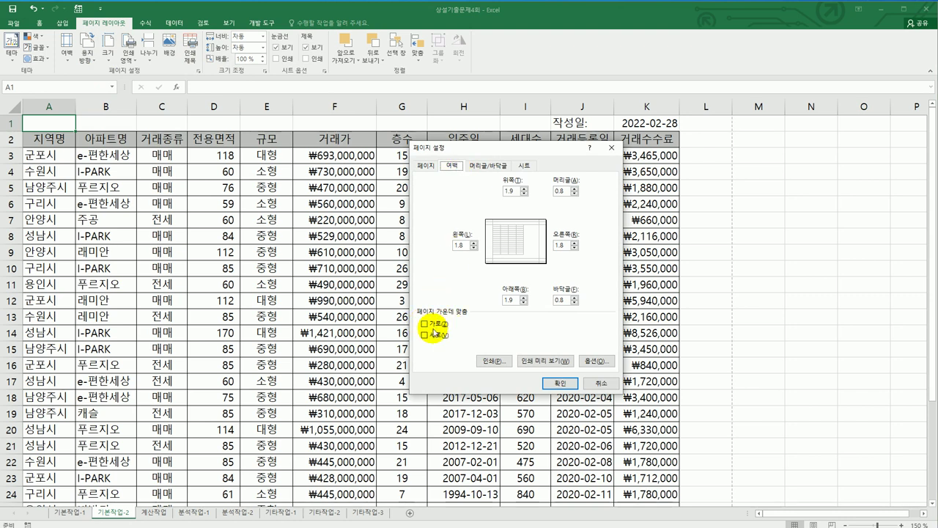
pyautogui.click(432, 326)
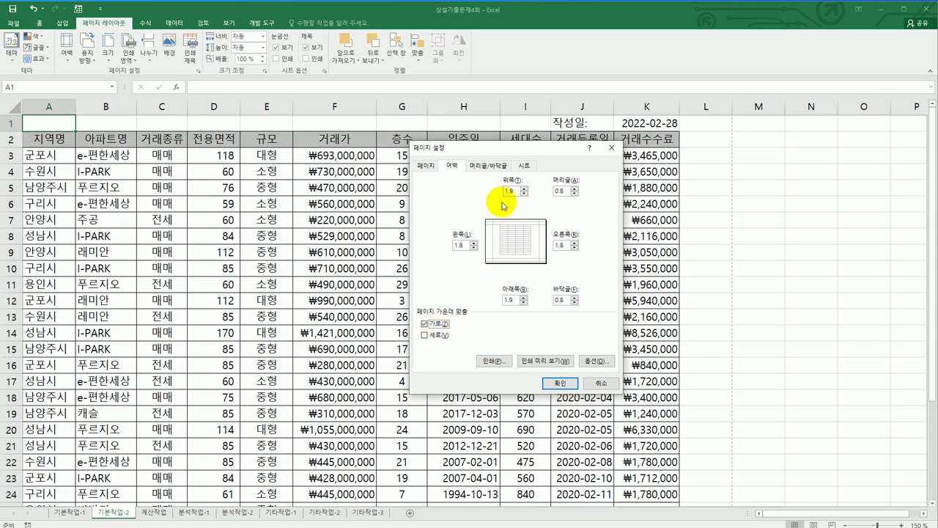
# Add a custom footer whose centre section holds the page number code followed by the text 페이지.
pyautogui.click(489, 167)
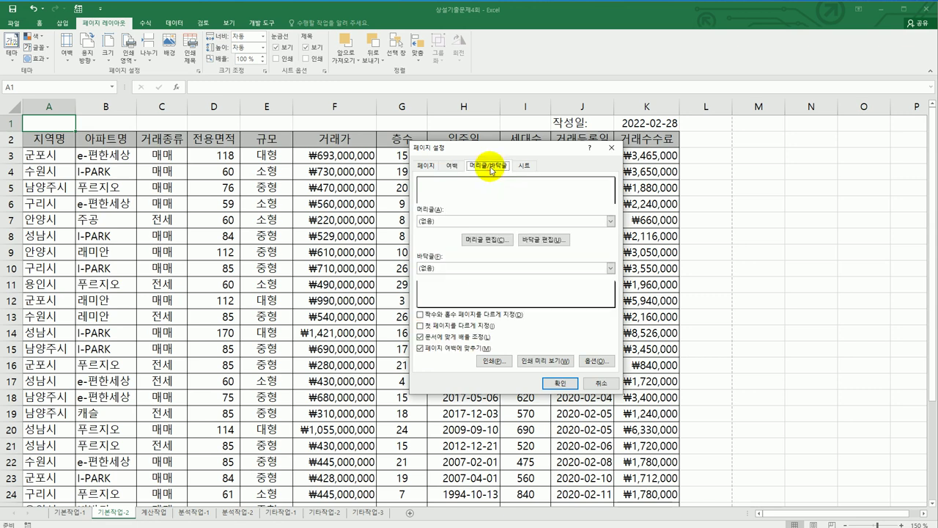
pyautogui.click(549, 239)
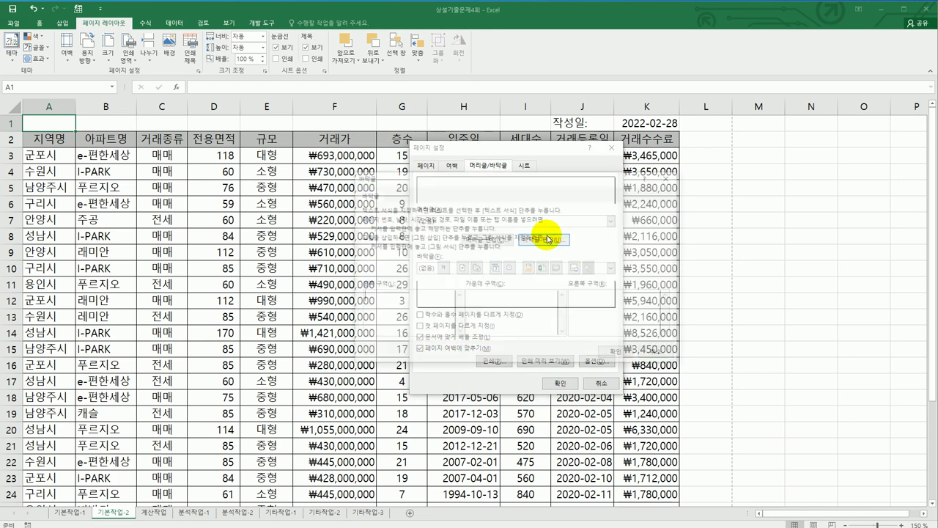
pyautogui.click(508, 300)
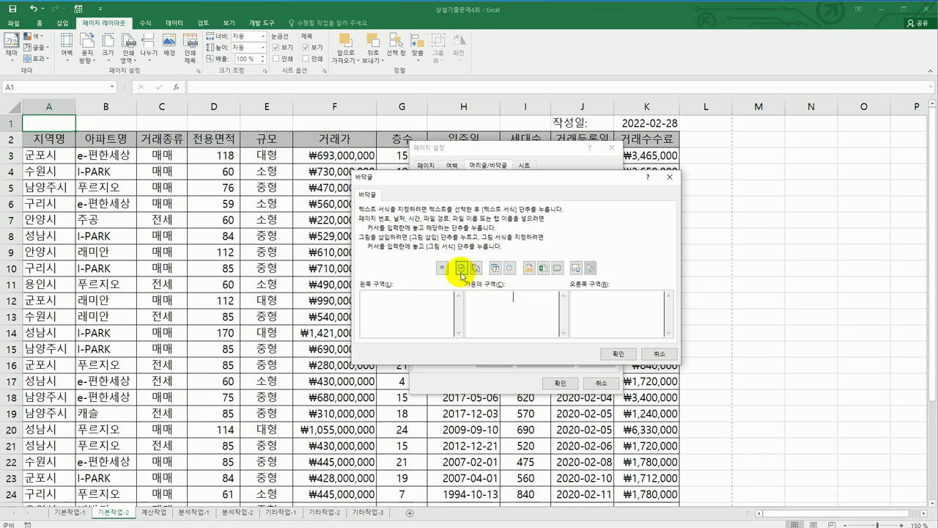
pyautogui.click(461, 268)
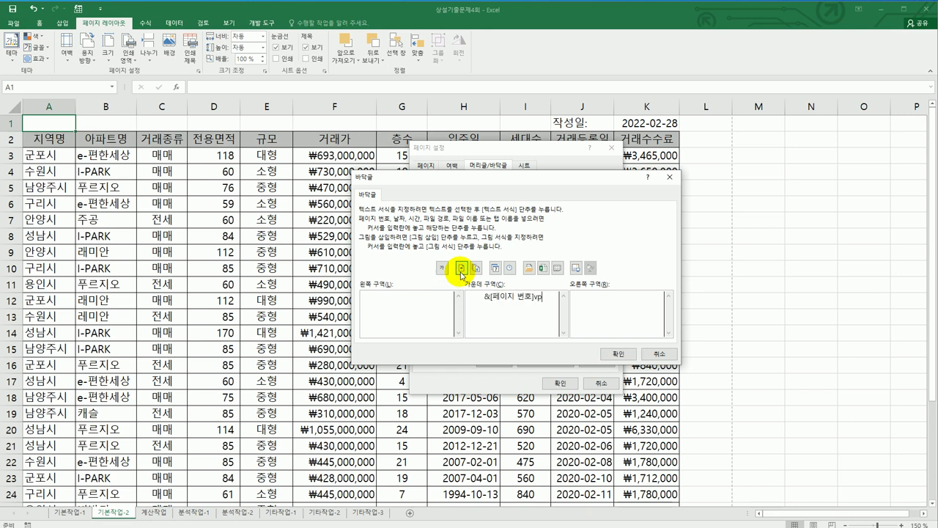
pyautogui.write('페이지')
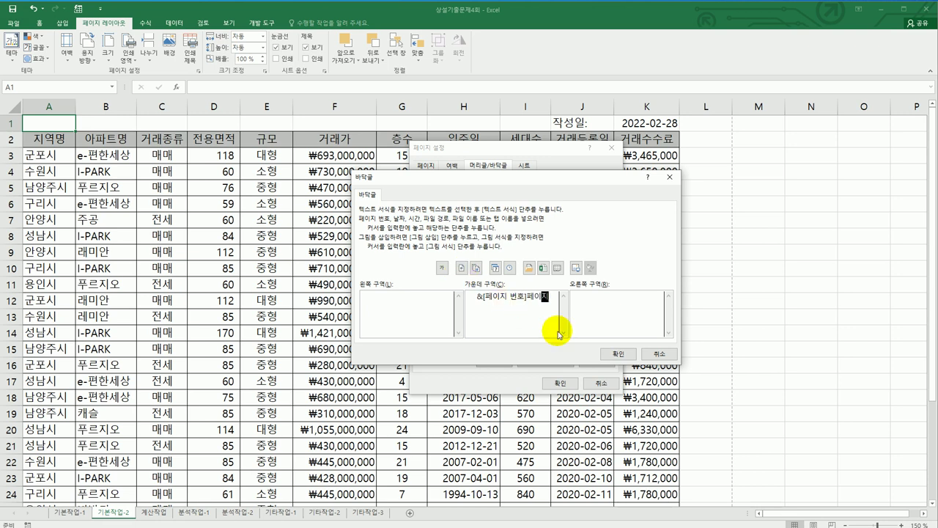
pyautogui.click(608, 357)
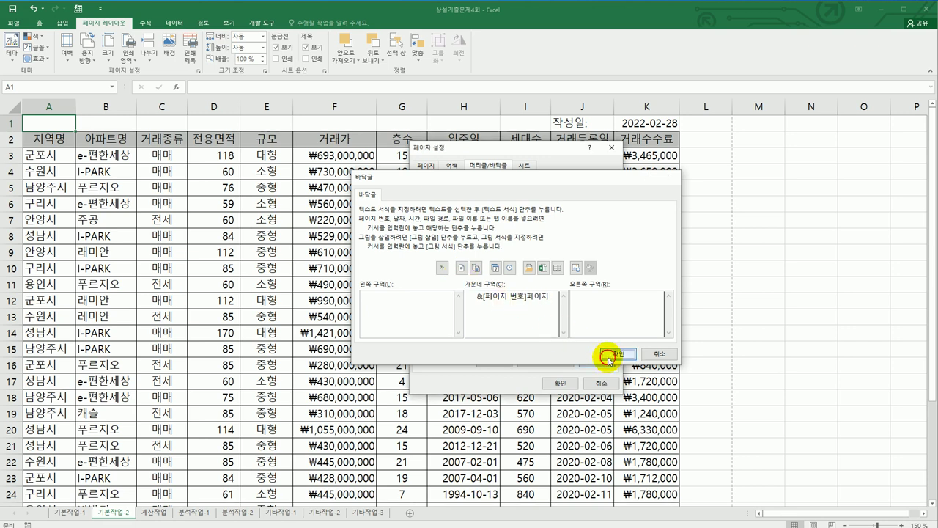
# Set the sheet's print area to A1:K32.
pyautogui.click(525, 166)
pyautogui.click(494, 183)
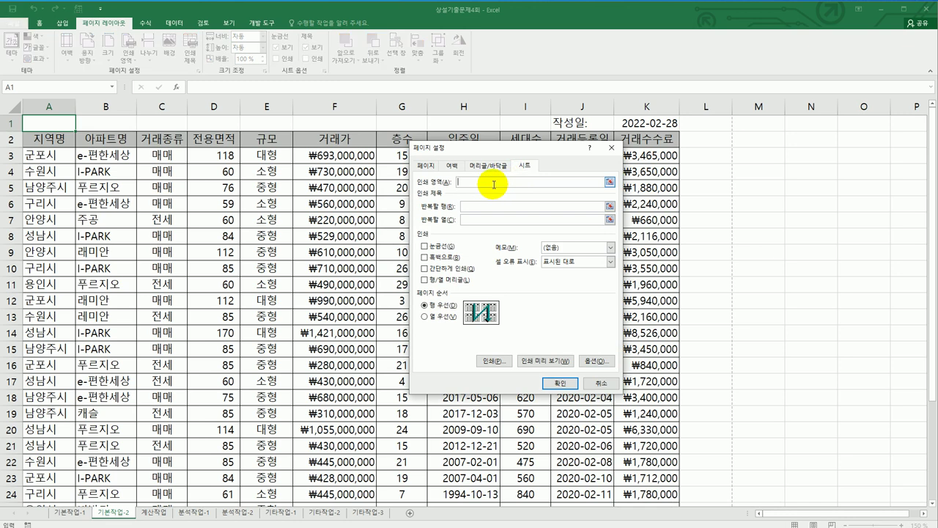
pyautogui.moveTo(62, 123); pyautogui.dragTo(664, 476)
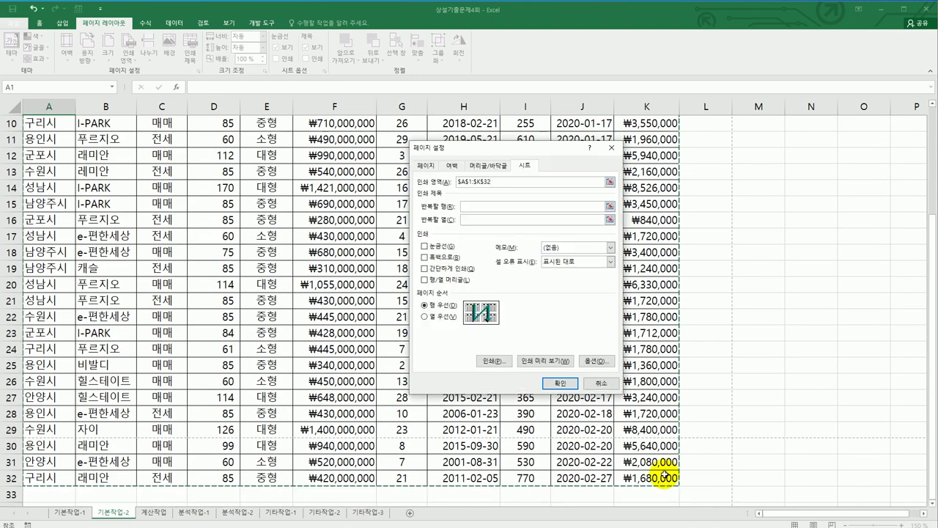
# Set rows 1 to 2 ($1:$2) as repeating print title rows and apply the page setup.
pyautogui.click(502, 206)
pyautogui.scroll(3, 374, 315)
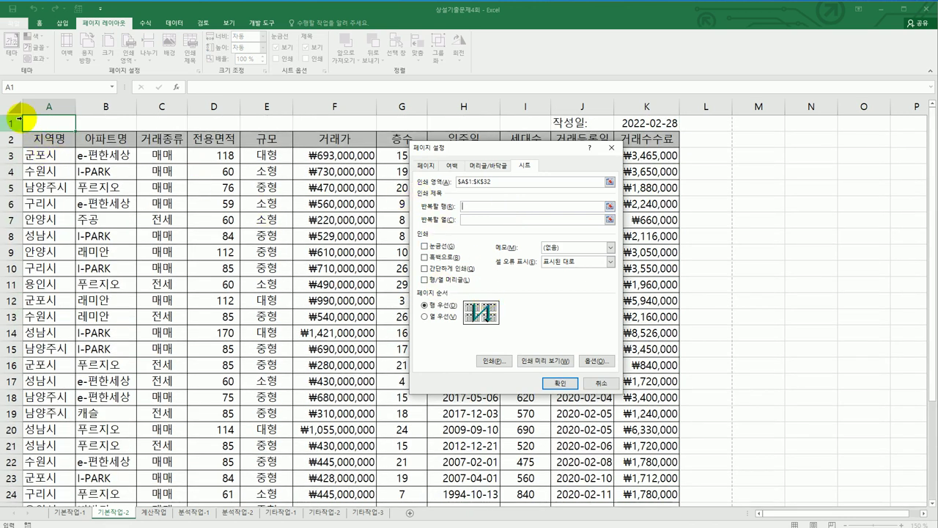
pyautogui.moveTo(16, 122); pyautogui.dragTo(16, 139)
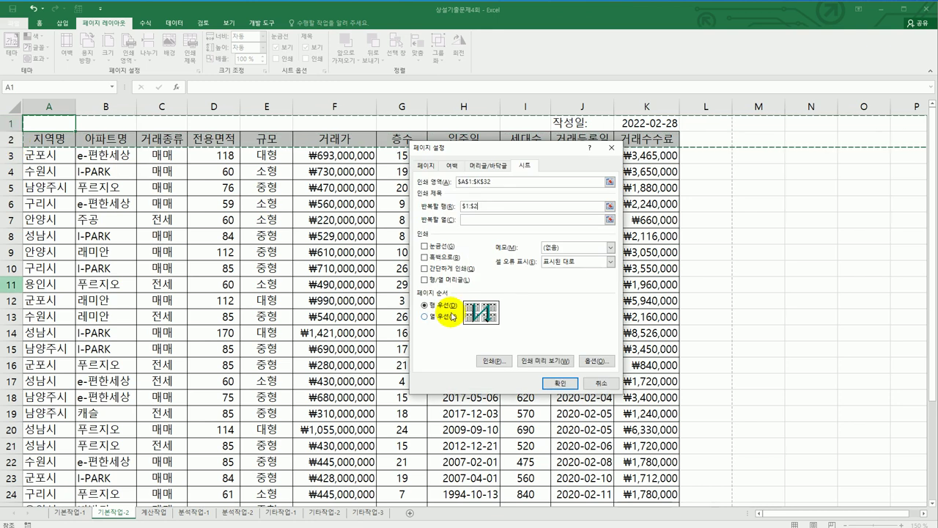
pyautogui.click(566, 387)
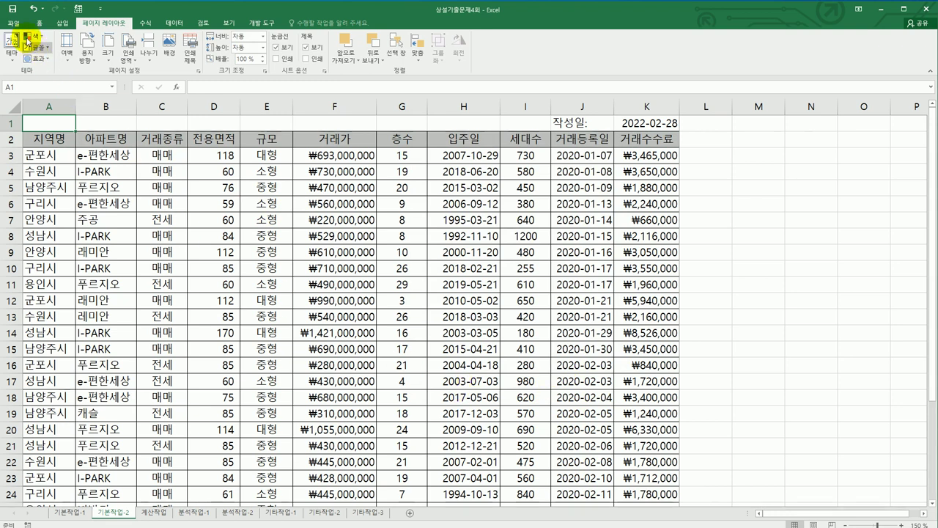
# Check the footer and repeated title rows on both pages in the print preview, and return to the sheet.
pyautogui.click(13, 23)
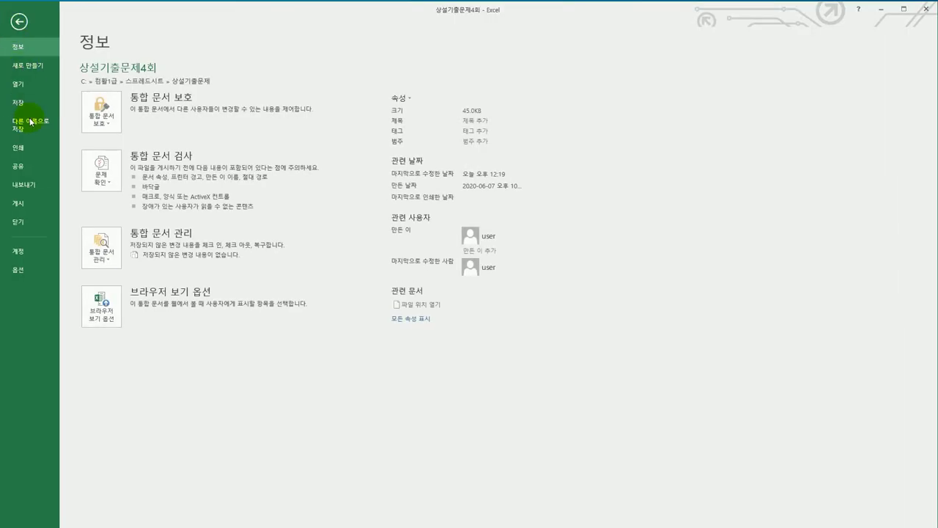
pyautogui.click(29, 150)
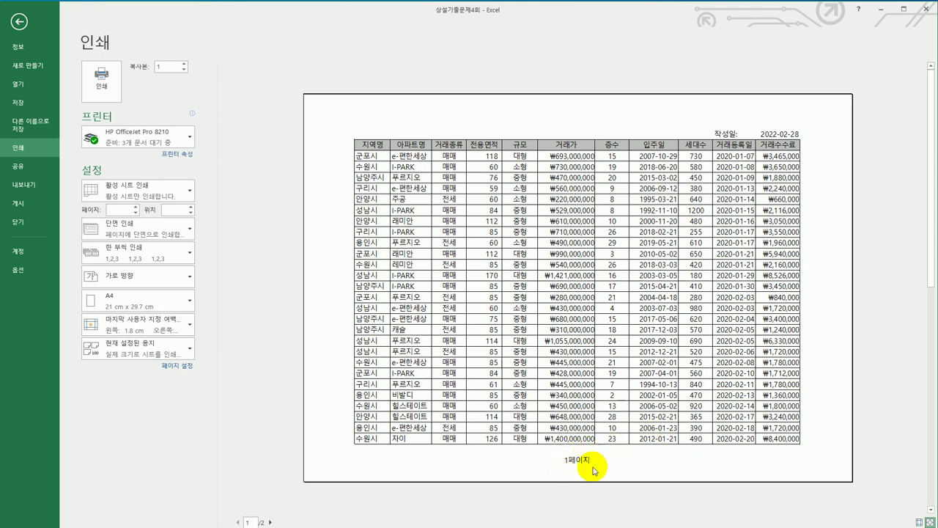
pyautogui.click(271, 523)
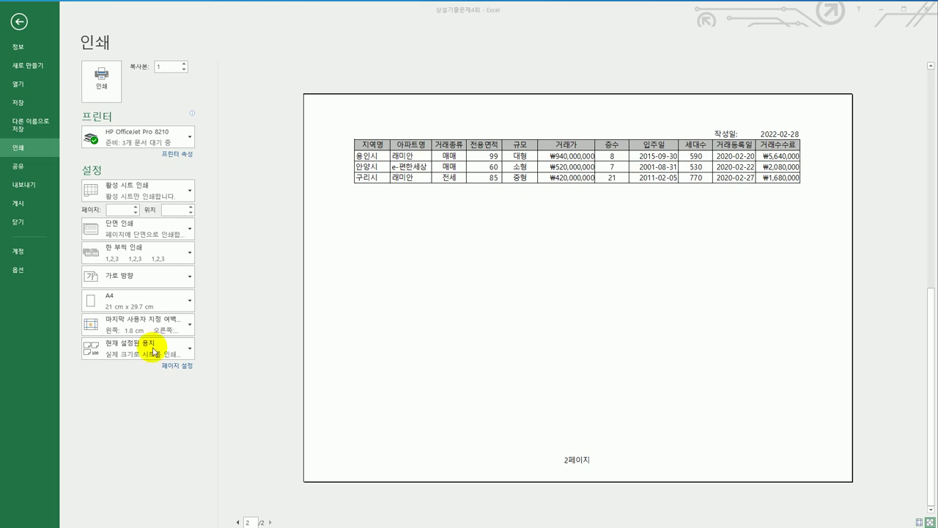
pyautogui.click(20, 23)
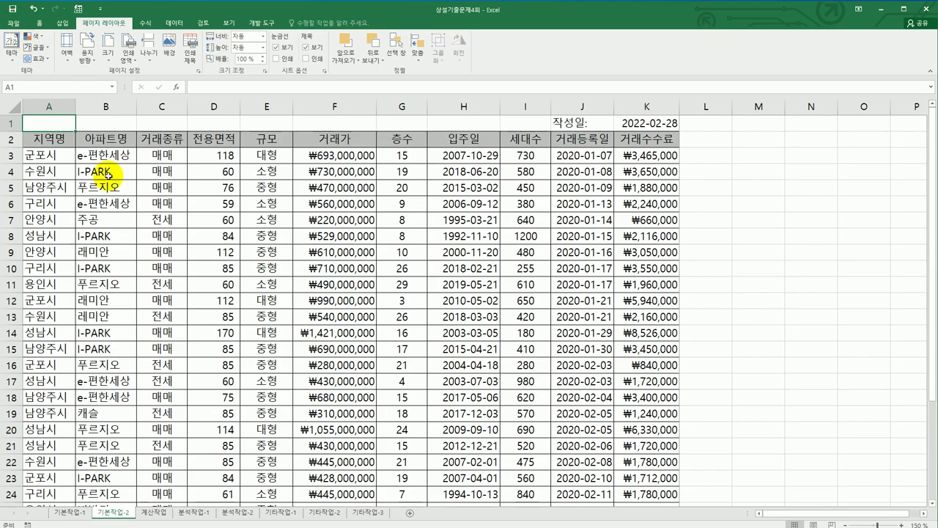
# Open sheet 계산작업 and examine the transaction table and the smaller tables 표2 to 표5 beneath it.
pyautogui.click(160, 515)
pyautogui.scroll(3, 226, 429)
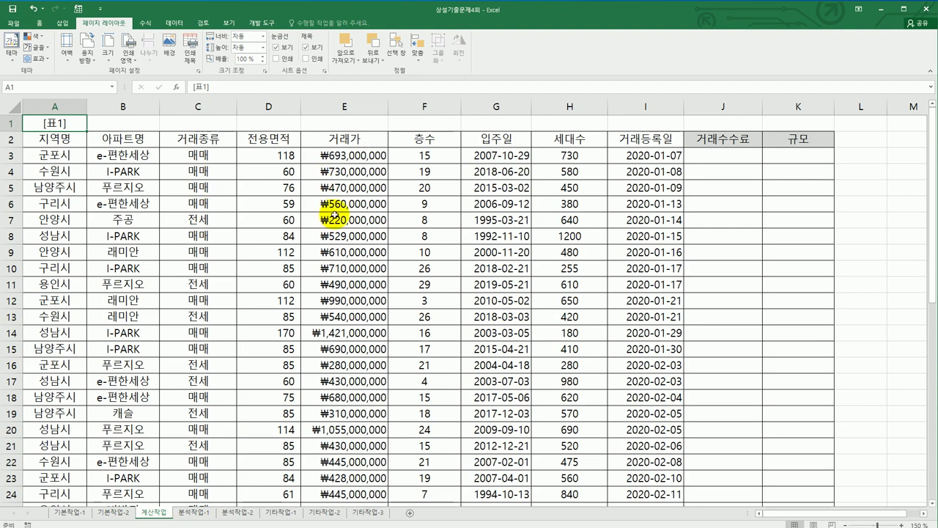
pyautogui.scroll(-1, 506, 261)
pyautogui.scroll(-9, 506, 262)
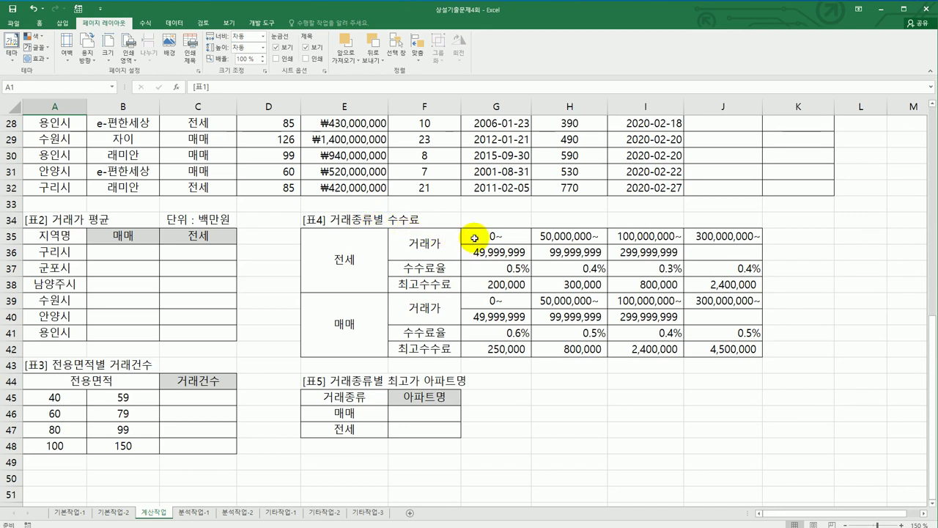
# Examine the 거래가 column of 표1 and the 수수료율 and 최고수수료 rows for 전세 and 매매 in 표4.
pyautogui.scroll(9, 709, 392)
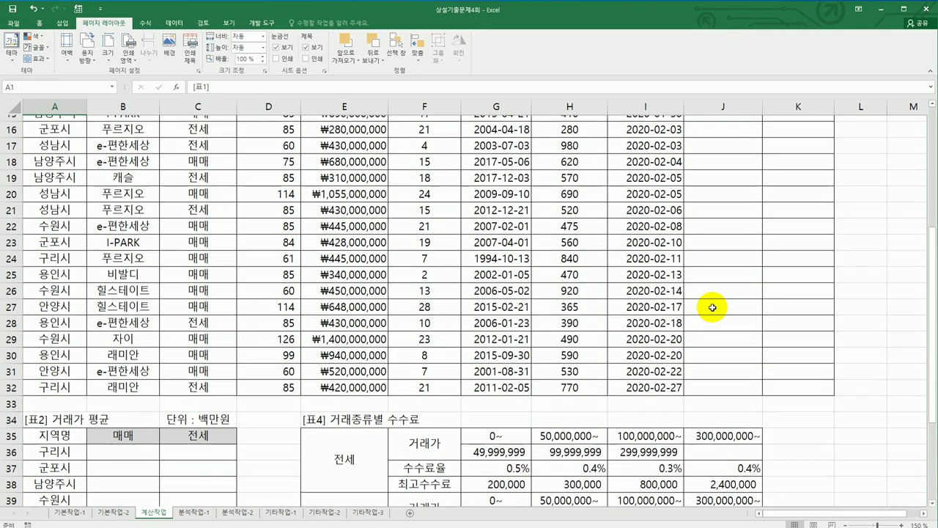
pyautogui.click(719, 160)
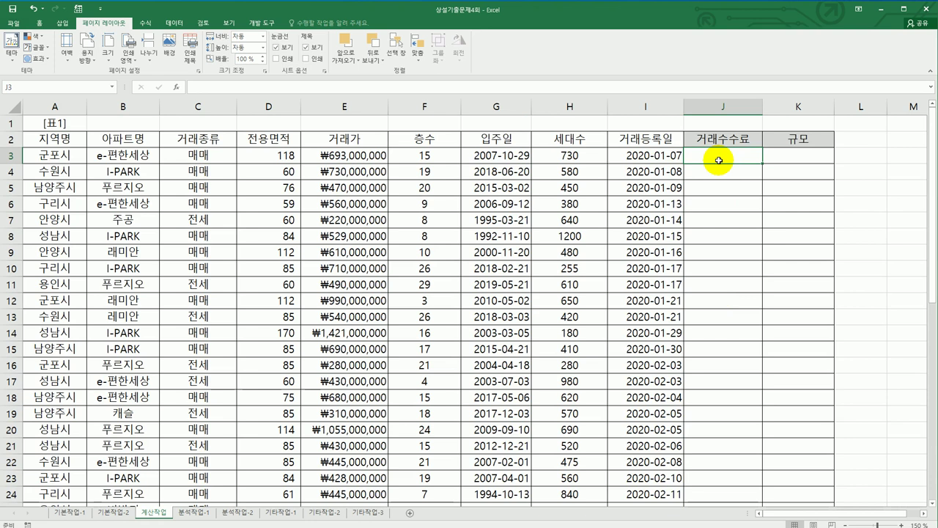
pyautogui.click(336, 157)
pyautogui.scroll(-8, 455, 234)
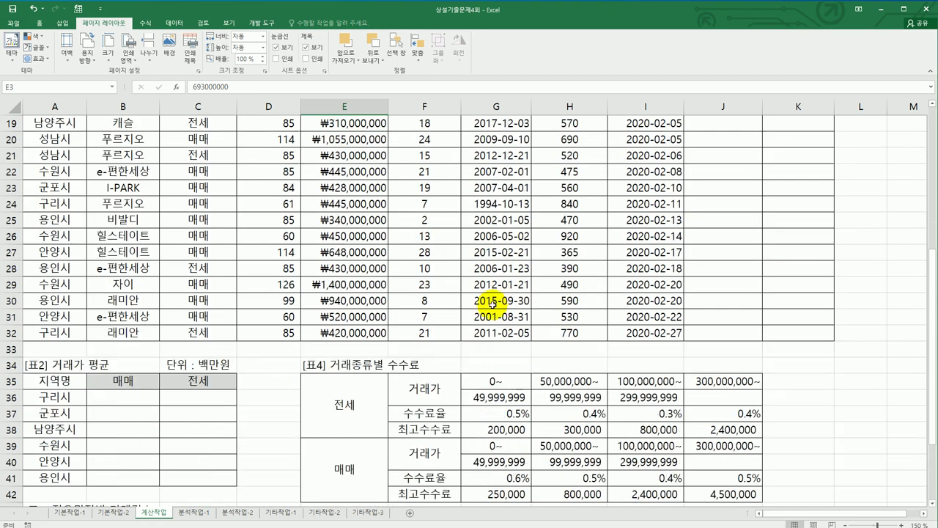
pyautogui.moveTo(490, 325); pyautogui.dragTo(725, 319)
pyautogui.moveTo(526, 378); pyautogui.dragTo(718, 377)
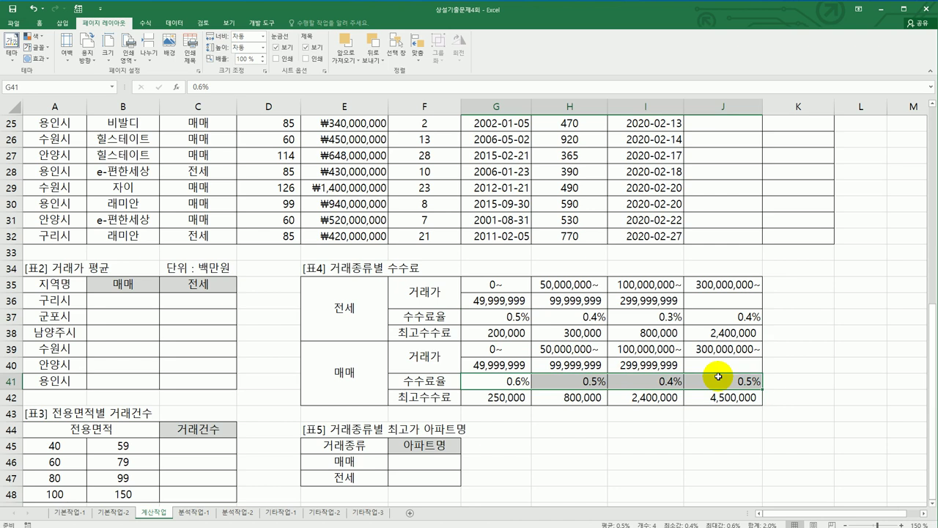
pyautogui.scroll(8, 718, 377)
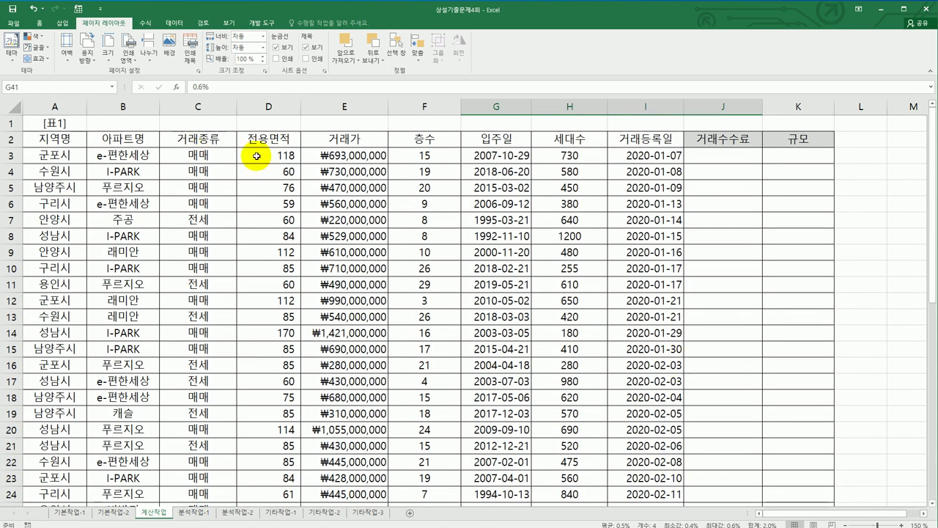
pyautogui.scroll(-9, 415, 202)
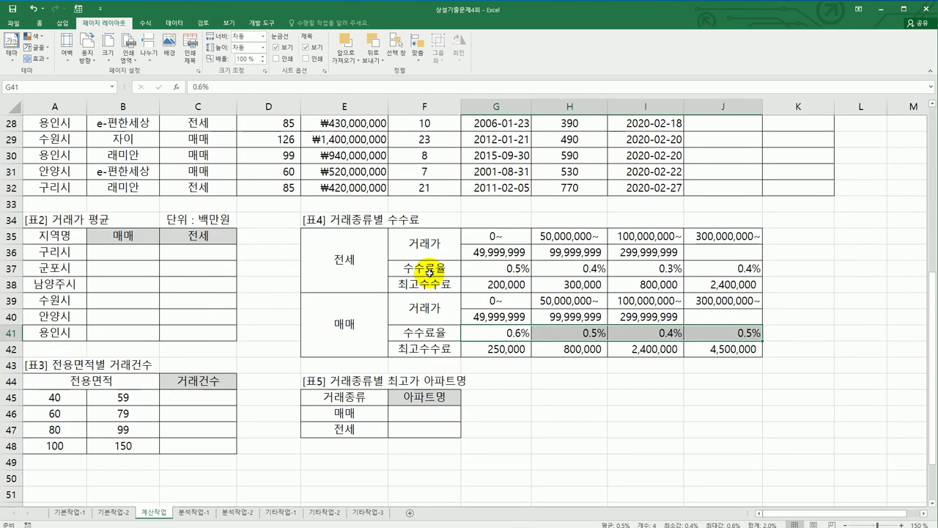
pyautogui.moveTo(488, 285); pyautogui.dragTo(717, 288)
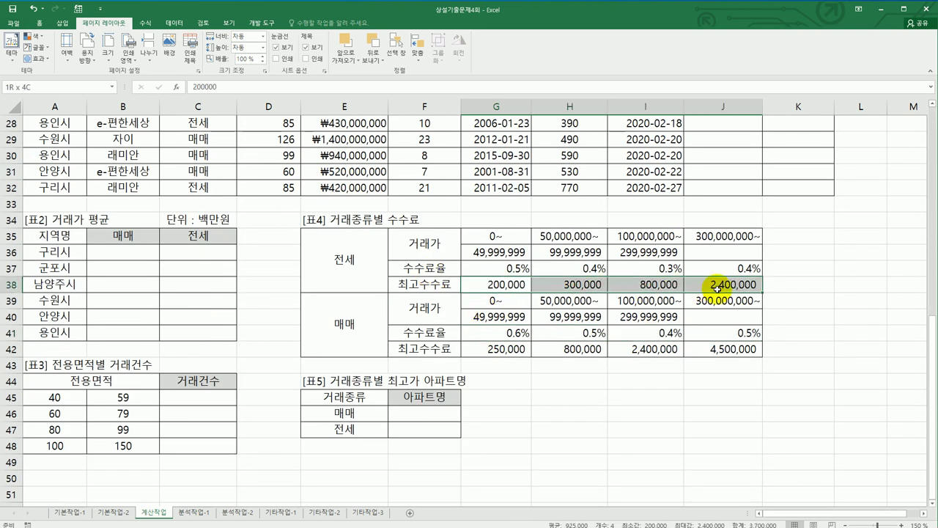
pyautogui.moveTo(494, 350); pyautogui.dragTo(712, 349)
pyautogui.scroll(9, 711, 349)
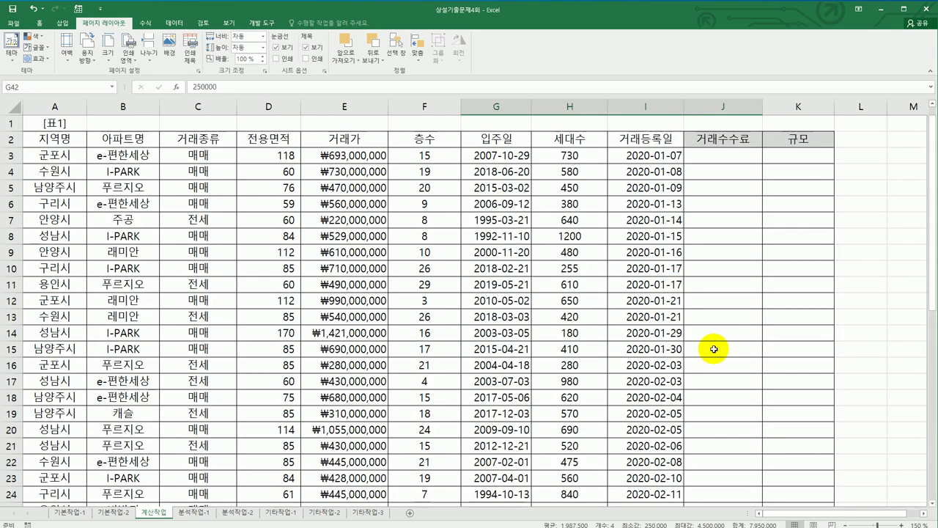
# Begin a formula in cell J3, the first cell of the 거래수수료 column.
pyautogui.click(719, 154)
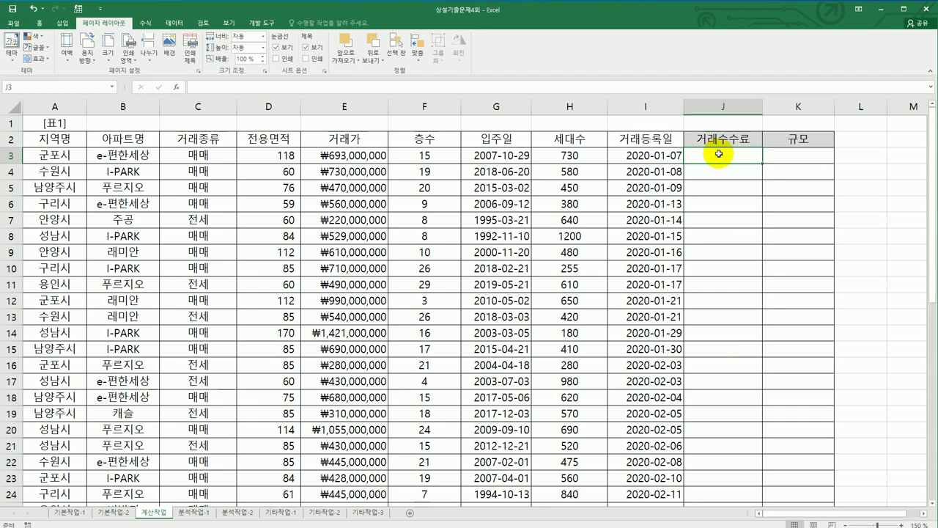
pyautogui.write('=')
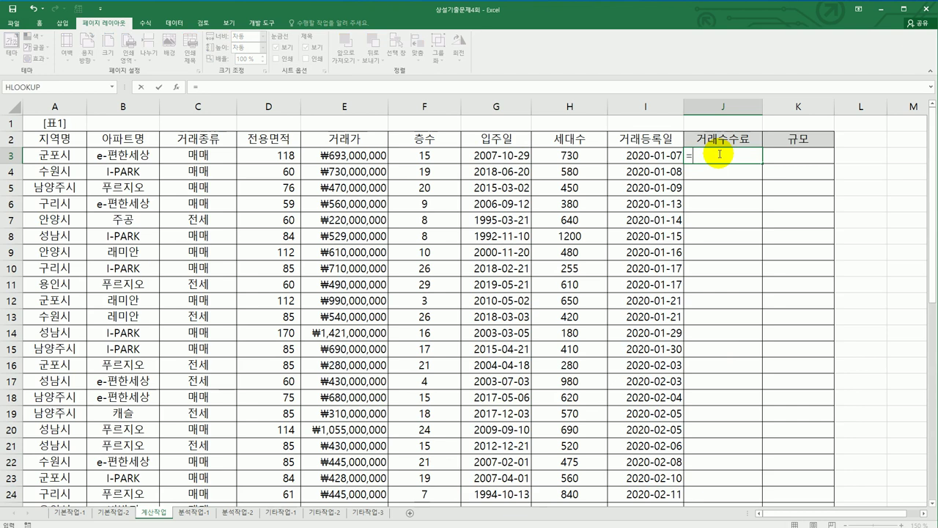
pyautogui.press('Left')
pyautogui.press('Left')
pyautogui.press('Left')
pyautogui.press('Left')
pyautogui.press('Left')
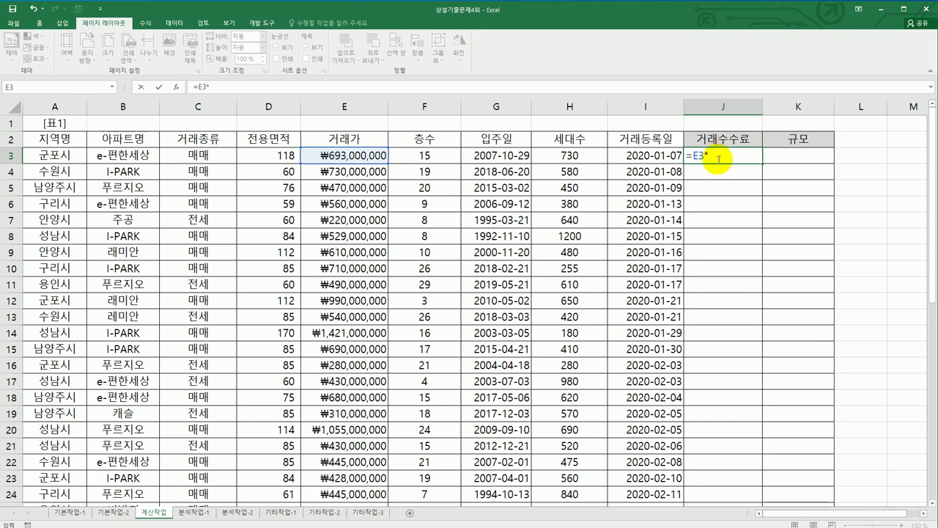
pyautogui.scroll(-8, 726, 279)
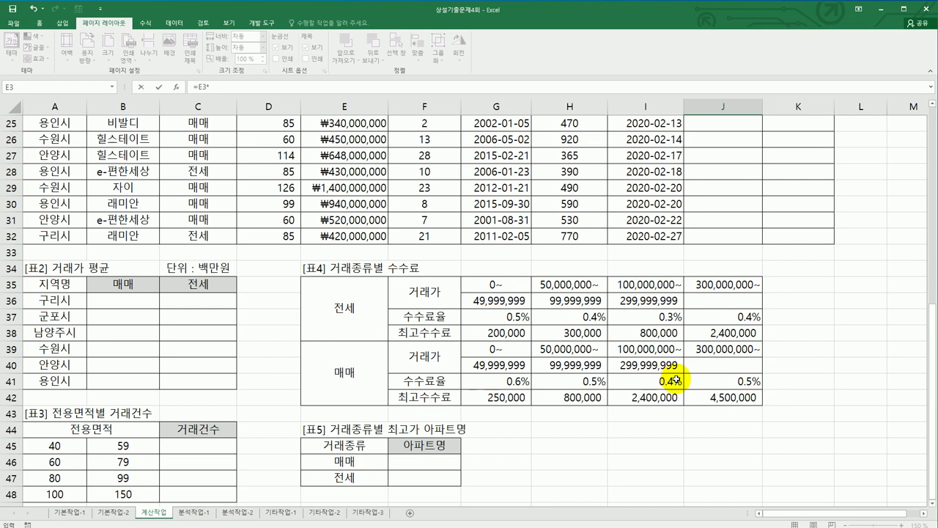
pyautogui.scroll(8, 675, 379)
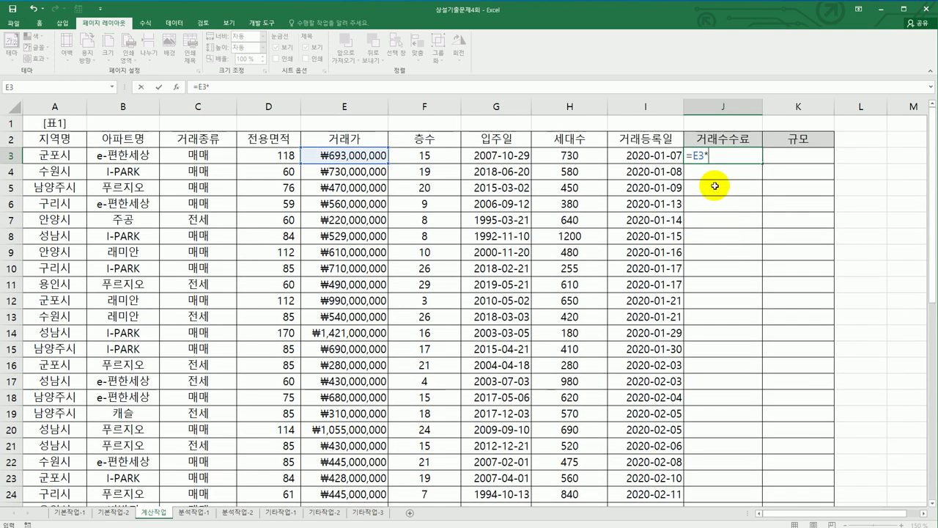
pyautogui.press('BackSpace')
pyautogui.press('BackSpace')
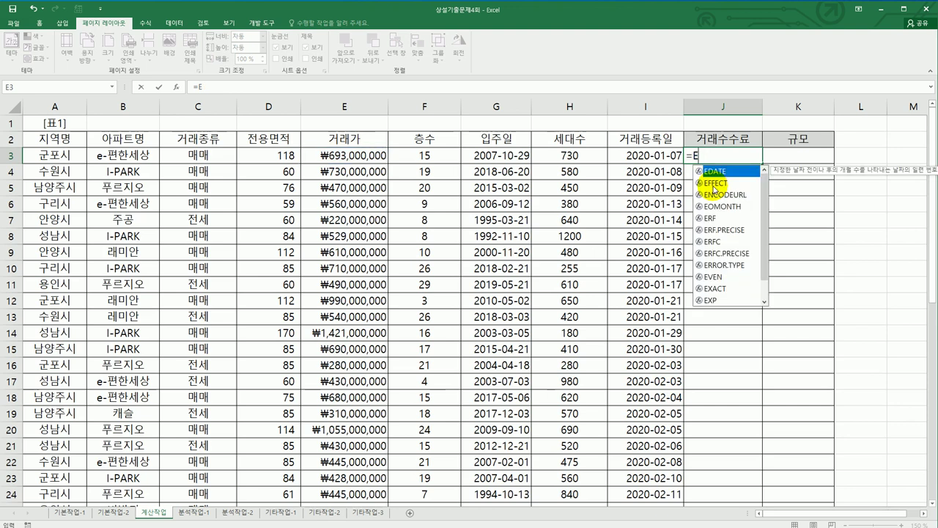
# Complete the formula in J3 as =MATCH(C3,$E$35:$E$42,0) to find the transaction type's position in 표4.
pyautogui.scroll(-7, 645, 203)
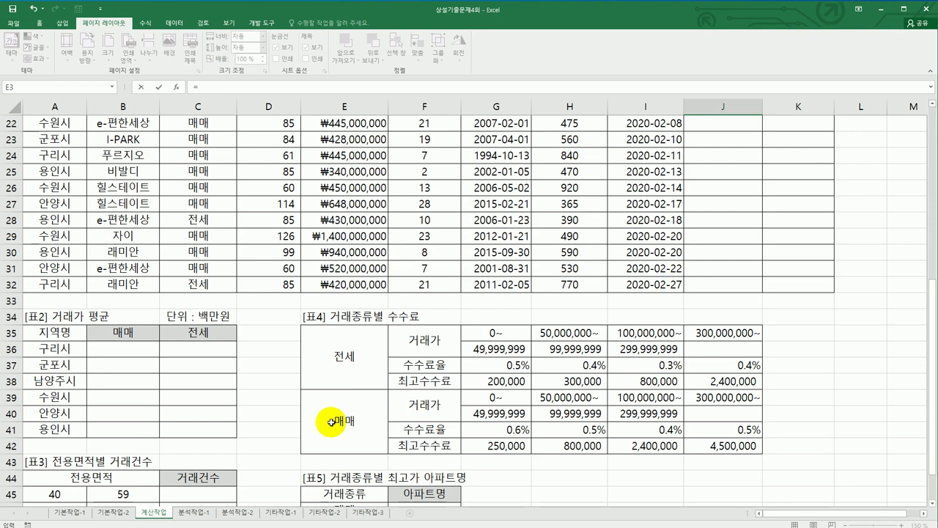
pyautogui.scroll(7, 373, 413)
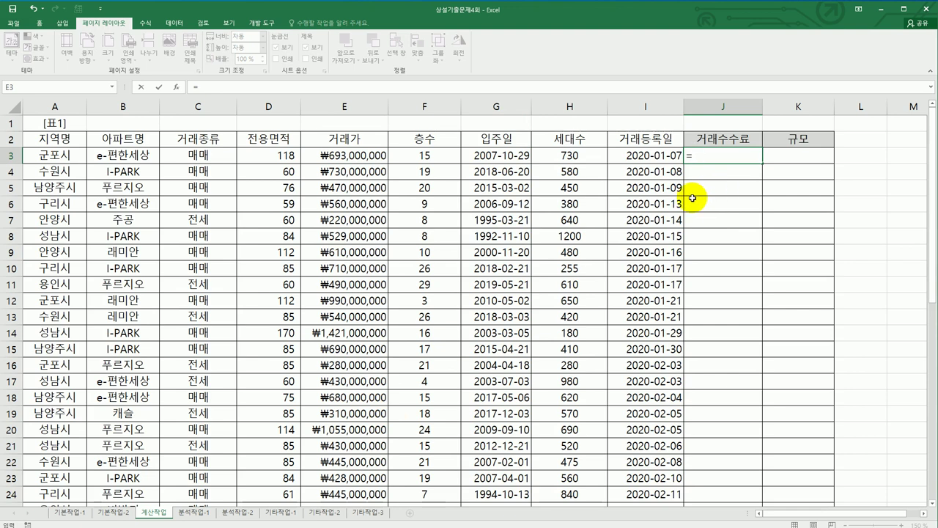
pyautogui.write('m')
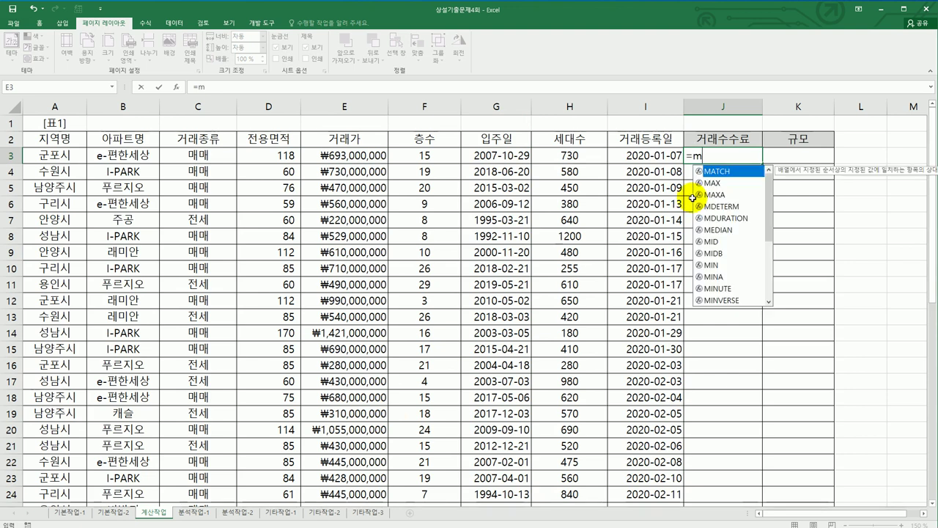
pyautogui.doubleClick(727, 174)
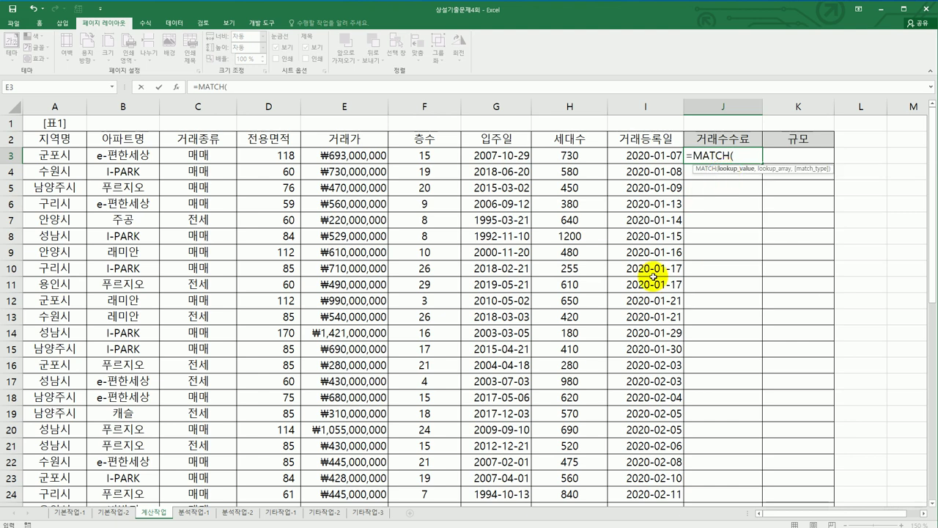
pyautogui.click(215, 156)
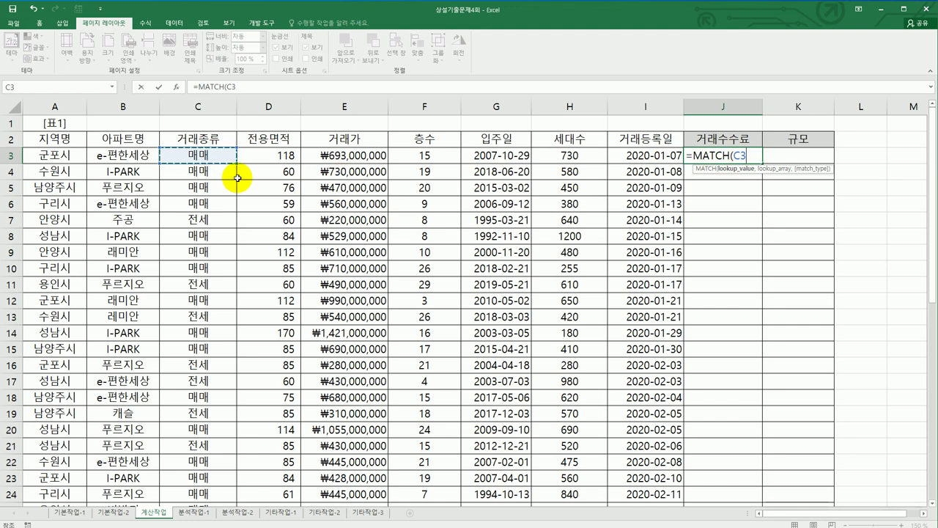
pyautogui.write(',')
pyautogui.scroll(-6, 308, 279)
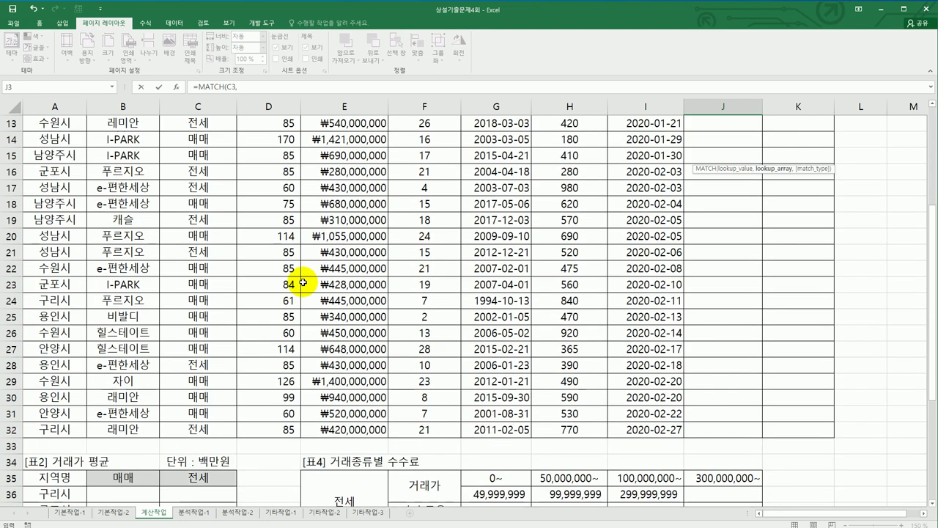
pyautogui.moveTo(353, 342); pyautogui.dragTo(350, 436)
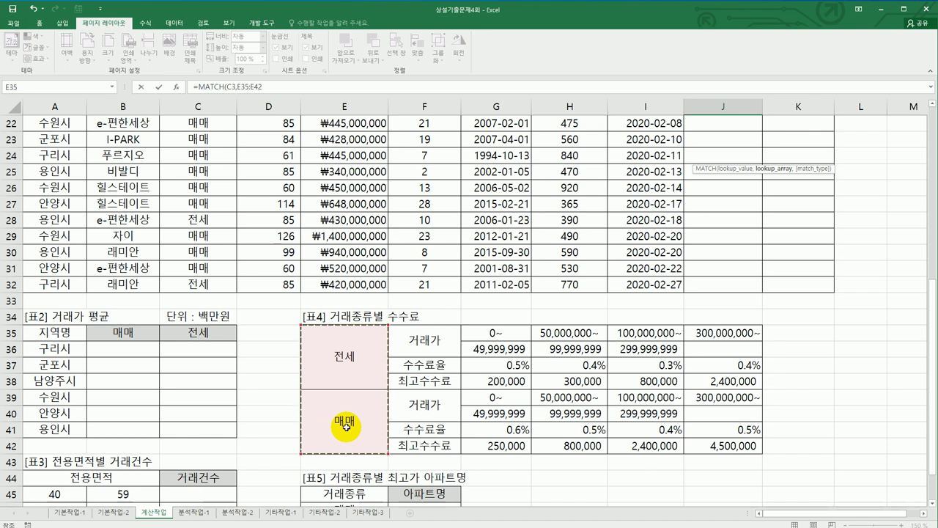
pyautogui.press('F4')
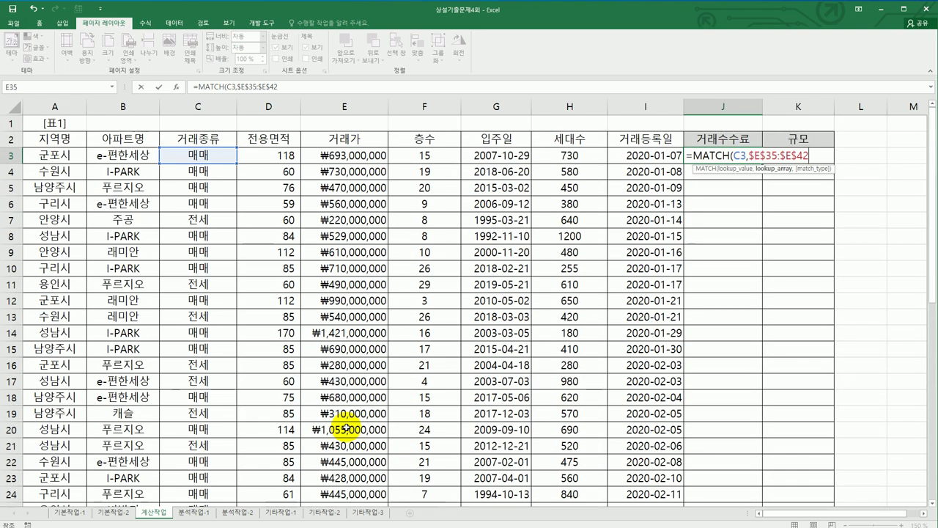
pyautogui.write(',')
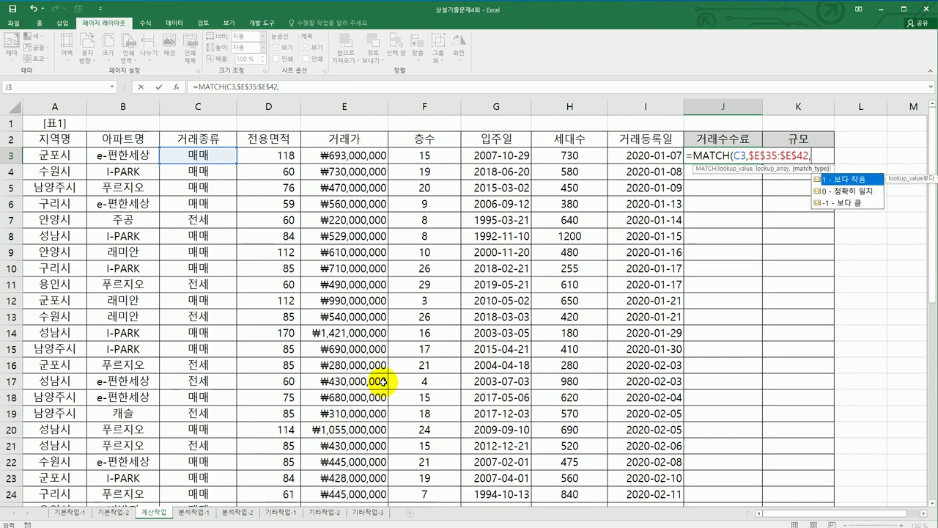
pyautogui.doubleClick(836, 192)
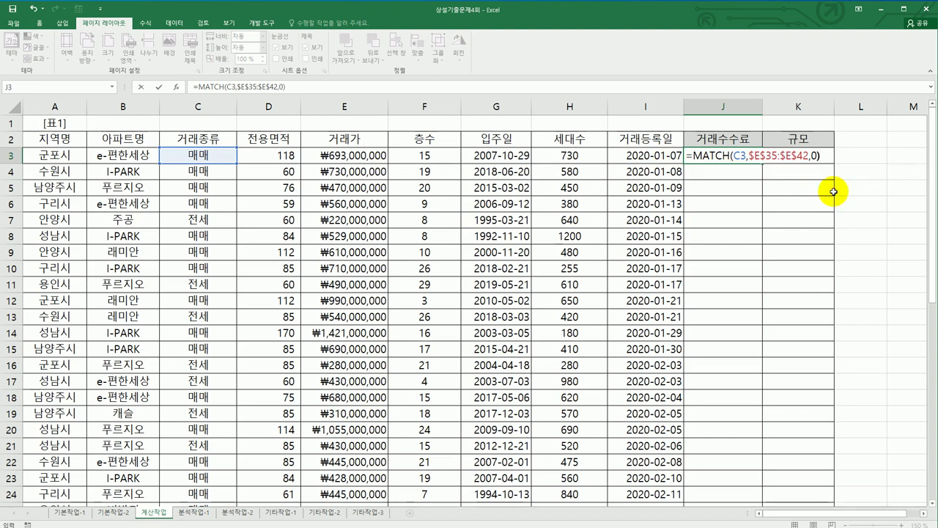
pyautogui.press('Return')
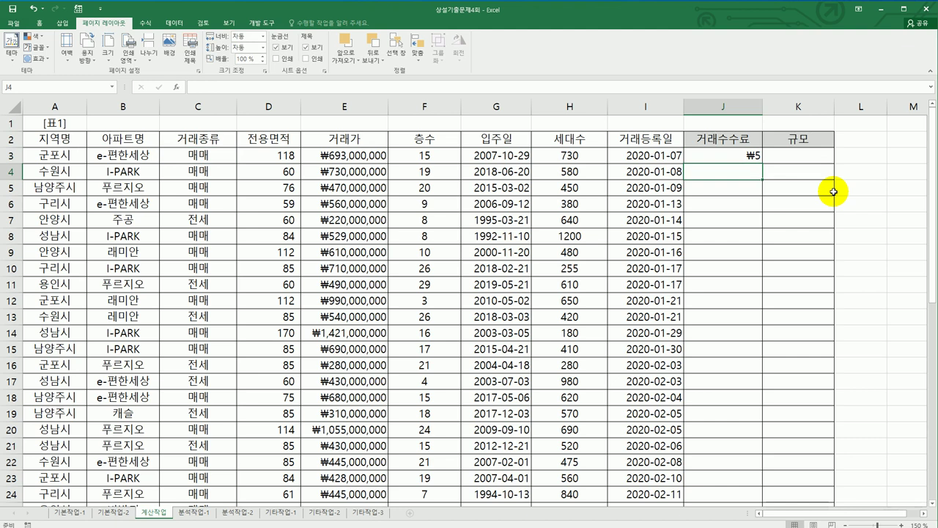
# Fill the MATCH formula from J3 down the 거래수수료 column to J32.
pyautogui.click(748, 152)
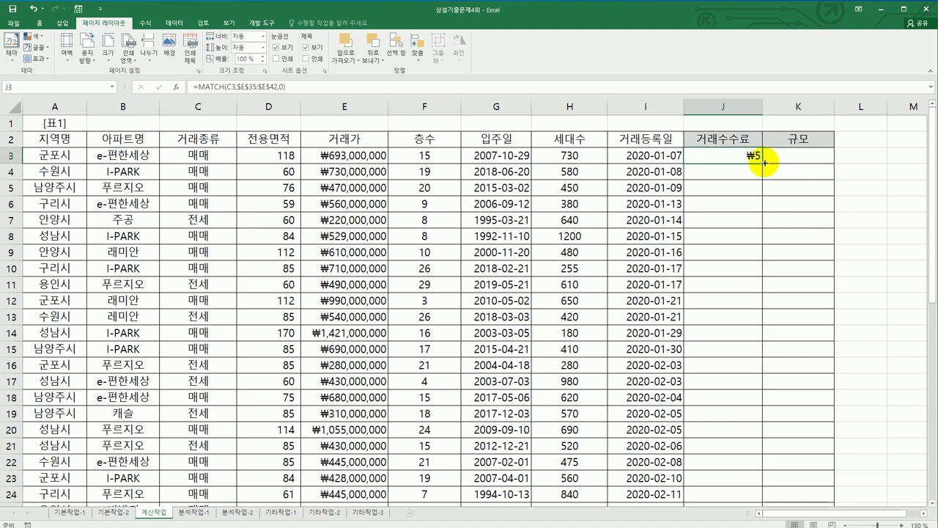
pyautogui.moveTo(764, 162); pyautogui.dragTo(748, 477)
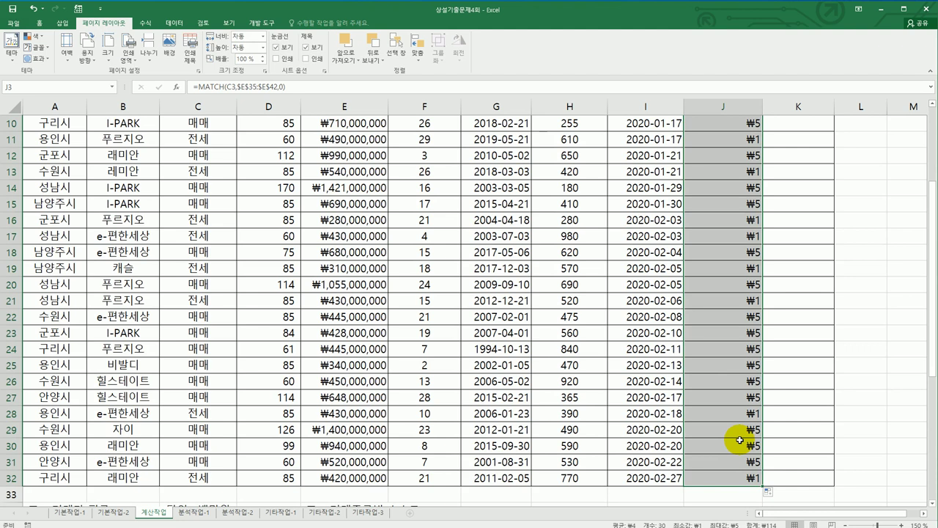
pyautogui.scroll(3, 740, 440)
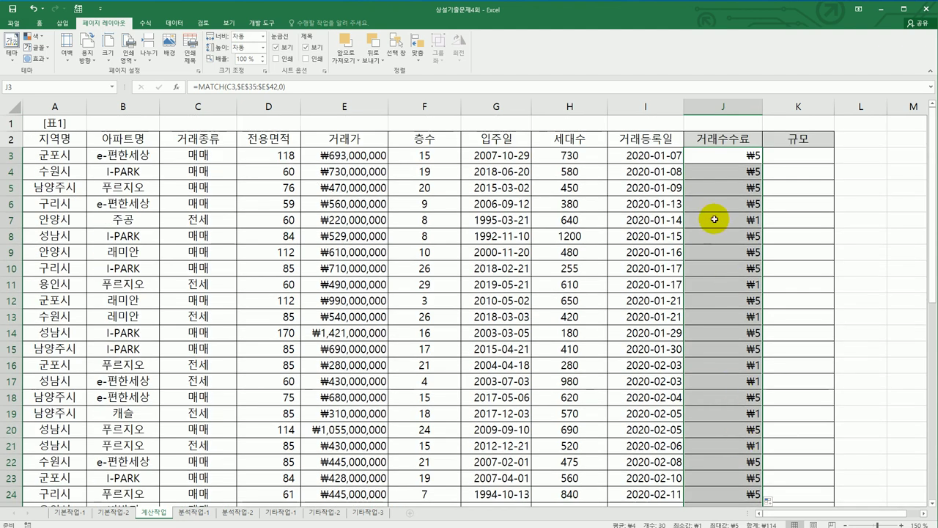
# Compare the MATCH results with the 거래종류 entries and the 전세 and 매매 blocks of 표4, and select G35:J42.
pyautogui.click(196, 155)
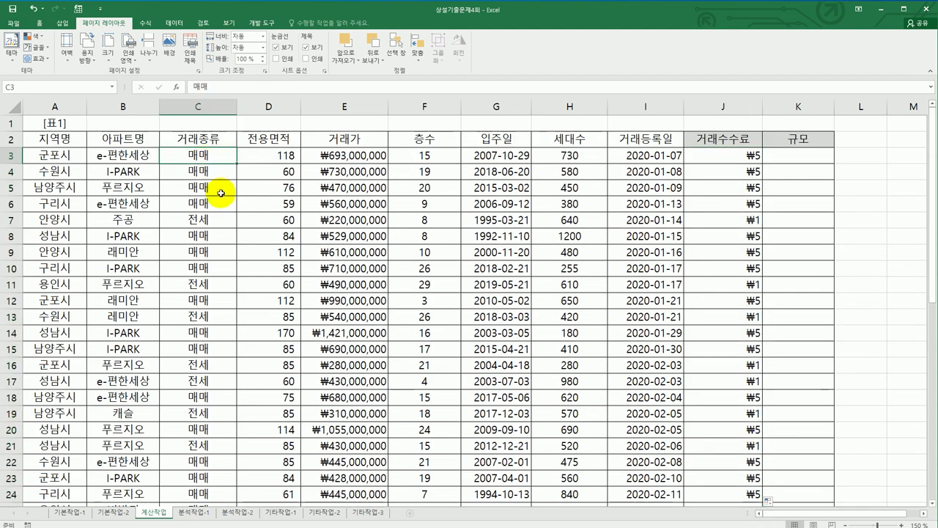
pyautogui.click(708, 222)
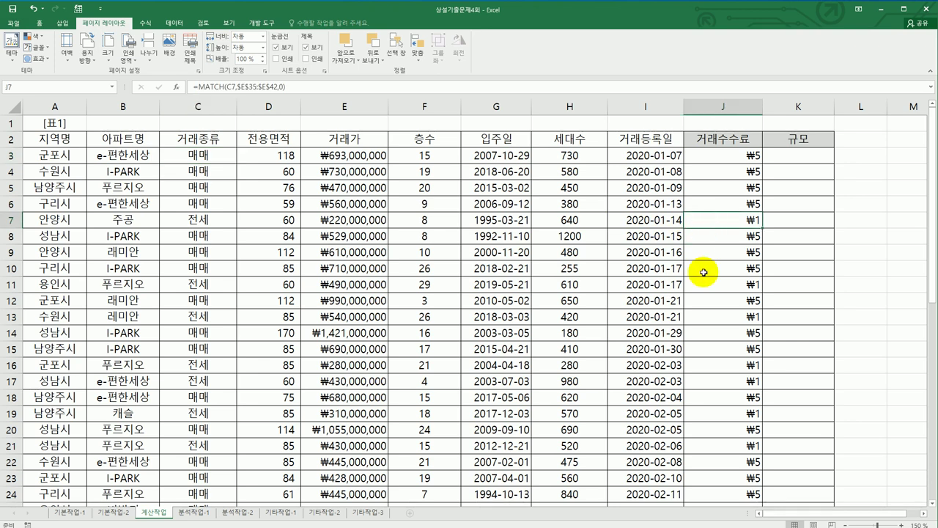
pyautogui.scroll(-3, 704, 272)
pyautogui.scroll(-6, 704, 272)
pyautogui.click(346, 256)
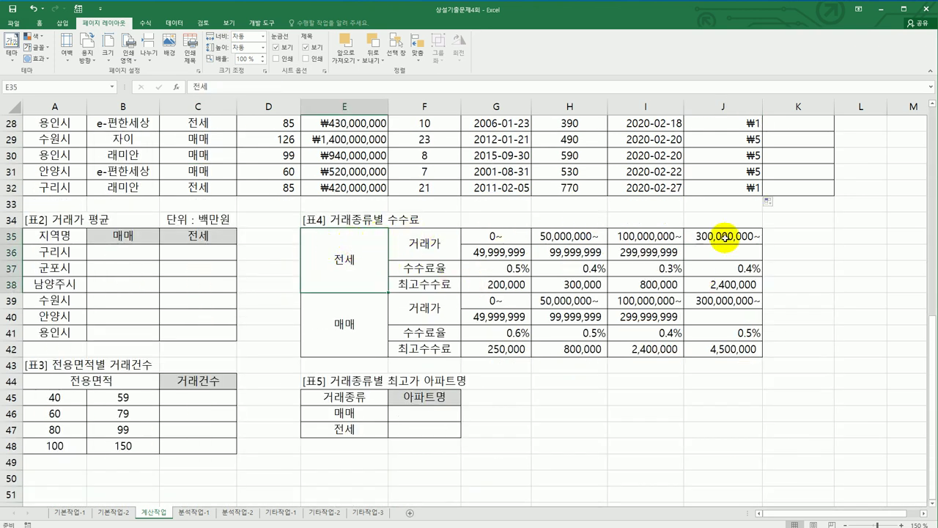
pyautogui.click(329, 342)
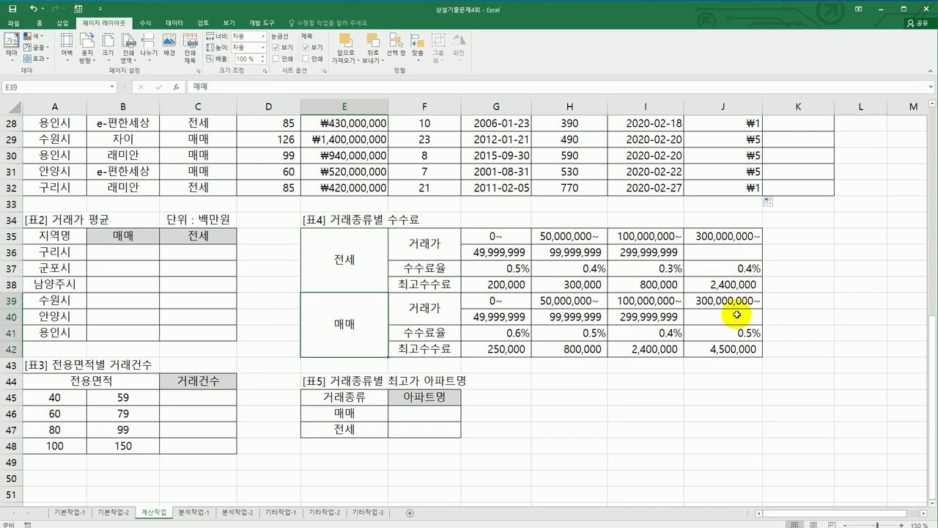
pyautogui.moveTo(488, 236); pyautogui.dragTo(731, 349)
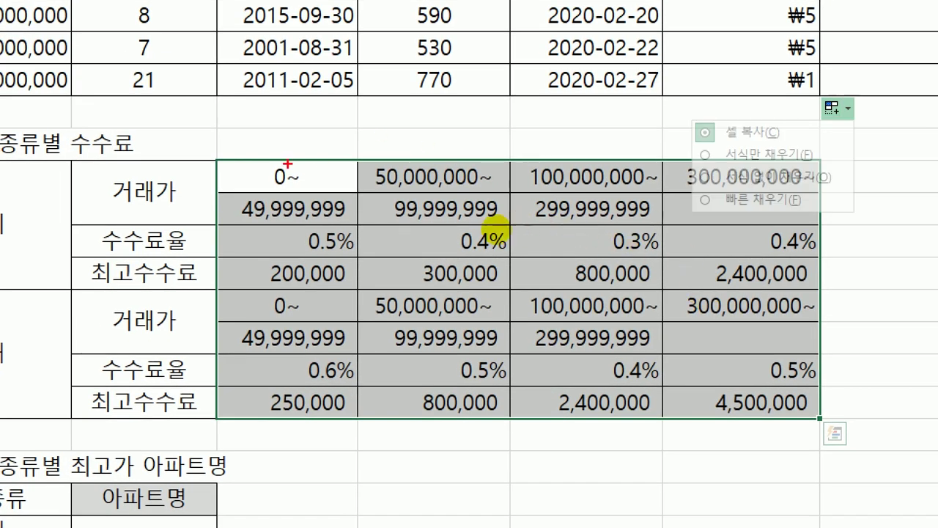
pyautogui.moveTo(24, 197); pyautogui.dragTo(28, 268)
pyautogui.moveTo(26, 324)
pyautogui.mouseDown()
pyautogui.moveTo(24, 345)
pyautogui.moveTo(51, 379)
pyautogui.mouseUp()
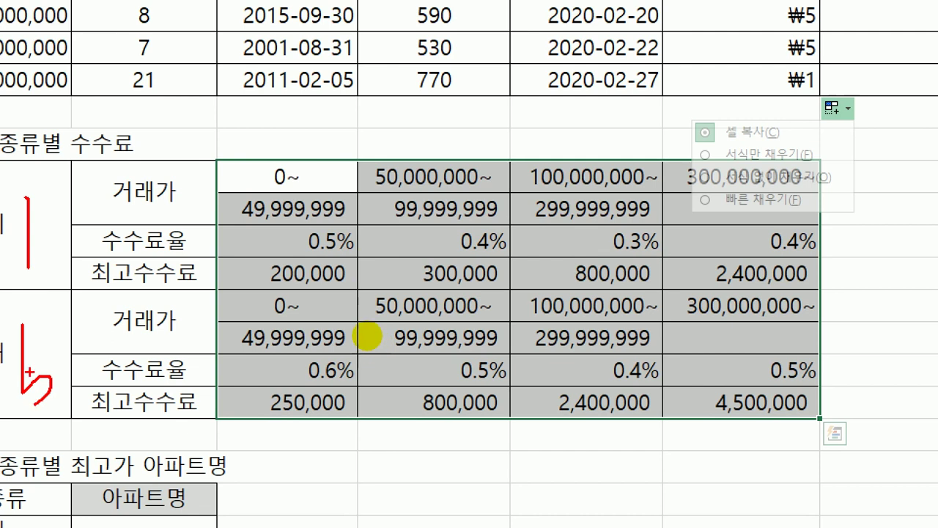
pyautogui.moveTo(21, 345); pyautogui.dragTo(45, 342)
pyautogui.moveTo(160, 256); pyautogui.dragTo(571, 254)
pyautogui.moveTo(335, 156)
pyautogui.mouseDown()
pyautogui.moveTo(350, 218)
pyautogui.moveTo(374, 243)
pyautogui.moveTo(365, 256)
pyautogui.mouseUp()
pyautogui.moveTo(43, 236)
pyautogui.mouseDown()
pyautogui.moveTo(85, 235)
pyautogui.moveTo(68, 266)
pyautogui.mouseUp()
pyautogui.moveTo(92, 219)
pyautogui.mouseDown()
pyautogui.moveTo(117, 207)
pyautogui.moveTo(129, 227)
pyautogui.moveTo(106, 272)
pyautogui.moveTo(154, 266)
pyautogui.mouseUp()
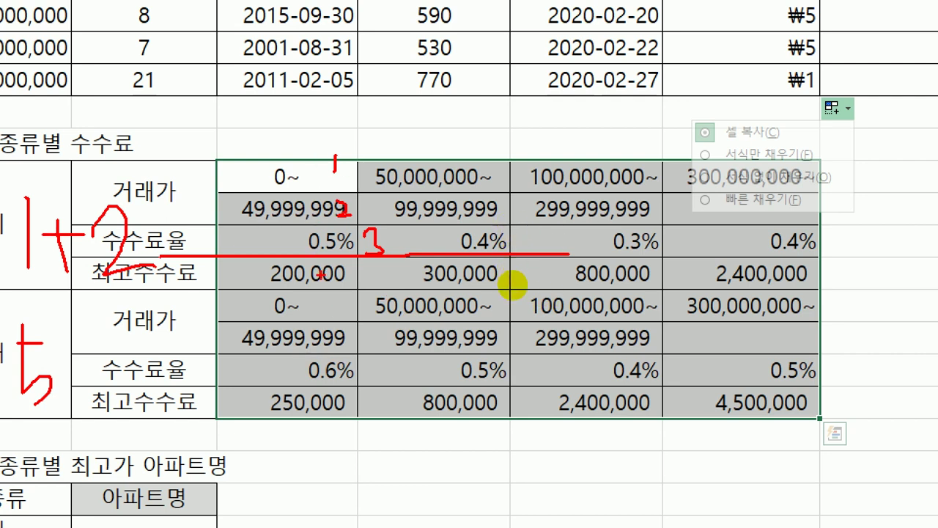
pyautogui.moveTo(353, 293)
pyautogui.mouseDown()
pyautogui.moveTo(360, 314)
pyautogui.moveTo(360, 291)
pyautogui.mouseUp()
pyautogui.moveTo(361, 325); pyautogui.dragTo(357, 346)
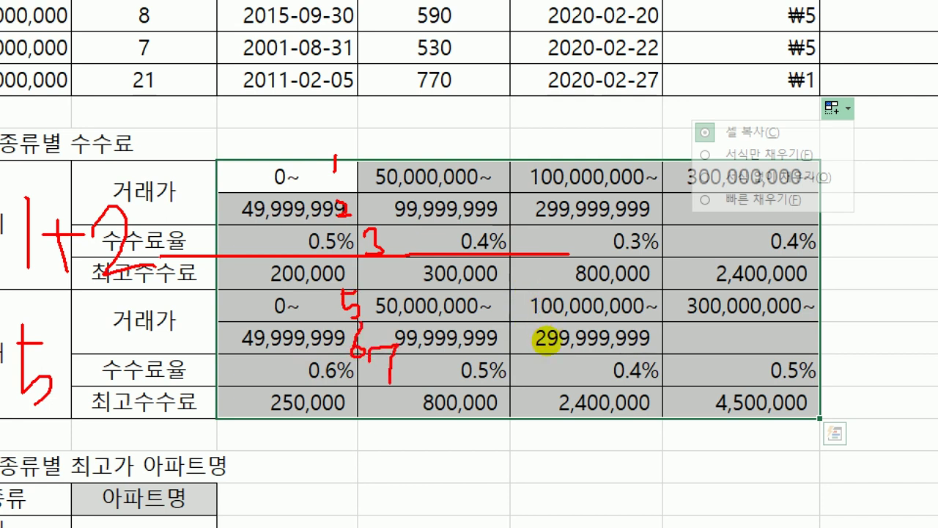
pyautogui.moveTo(373, 348); pyautogui.dragTo(388, 387)
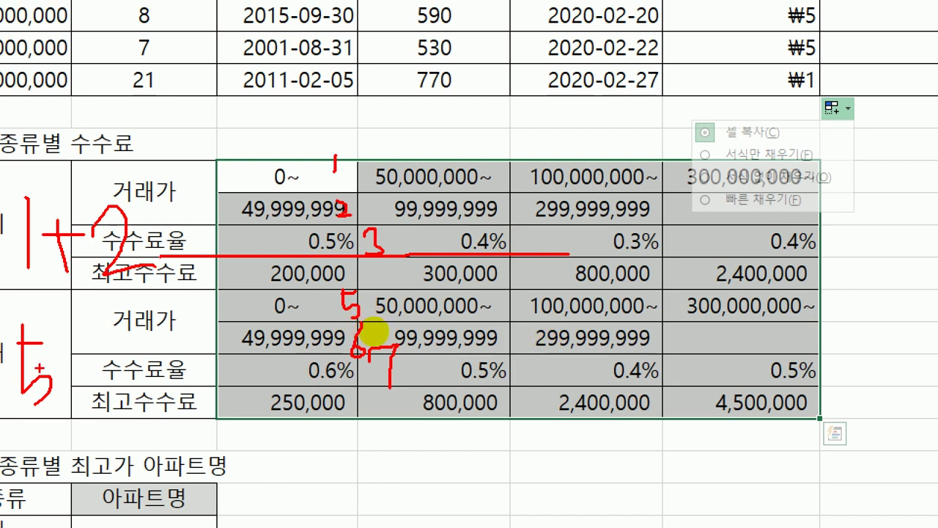
pyautogui.moveTo(62, 369)
pyautogui.mouseDown()
pyautogui.moveTo(101, 361)
pyautogui.moveTo(88, 385)
pyautogui.moveTo(139, 341)
pyautogui.moveTo(125, 393)
pyautogui.moveTo(158, 392)
pyautogui.mouseUp()
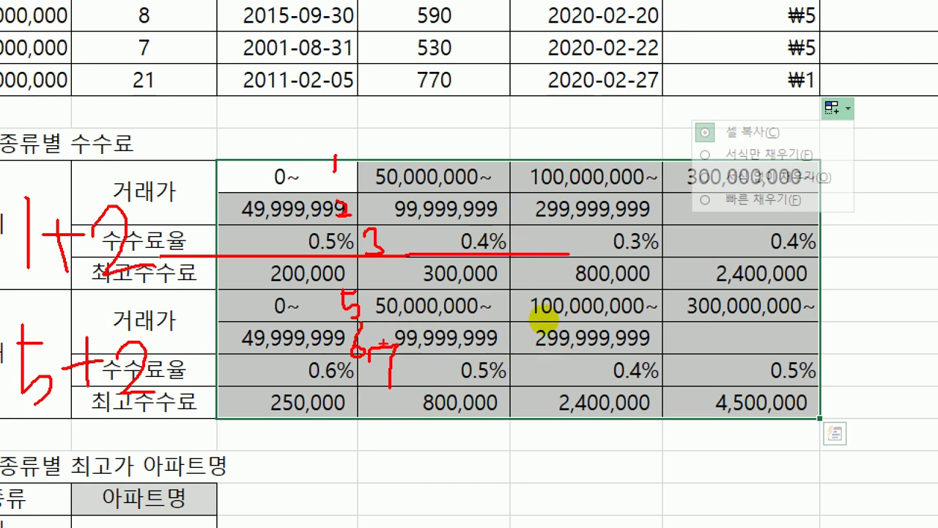
pyautogui.press('Escape')
# Add +2 to the MATCH formula in J3 so it points to the 수수료율 row of 표4.
pyautogui.scroll(8, 721, 243)
pyautogui.scroll(1, 722, 243)
pyautogui.click(722, 155)
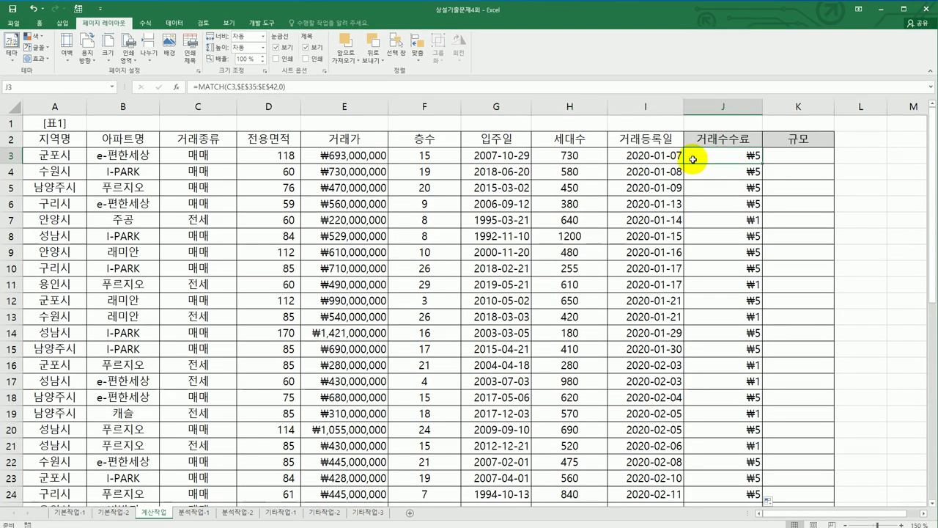
pyautogui.click(349, 86)
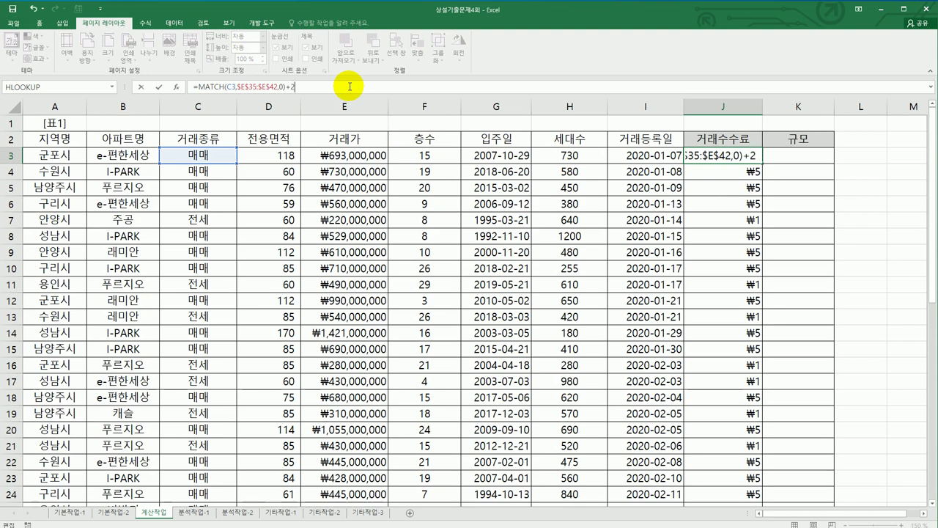
pyautogui.press('Return')
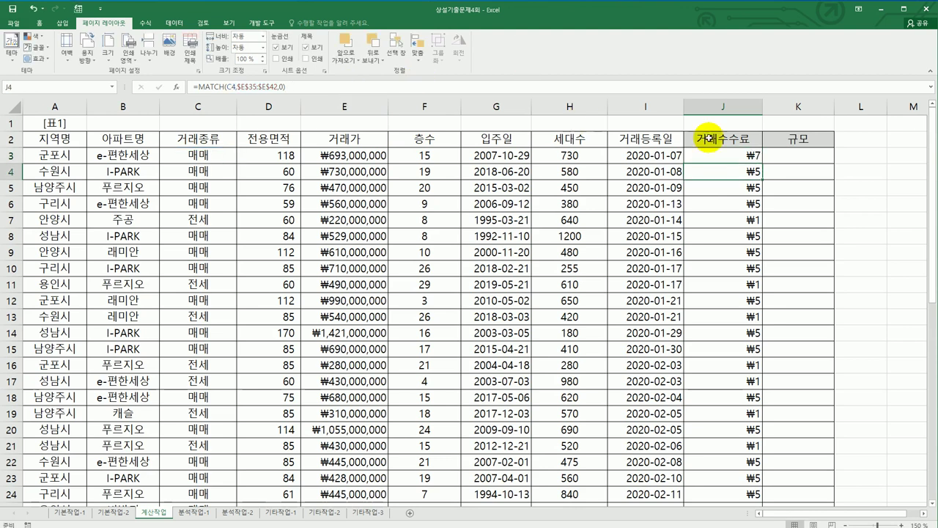
# Fill the MATCH+2 formula from J3 down to J32 and compare the row numbers with 표4.
pyautogui.click(722, 157)
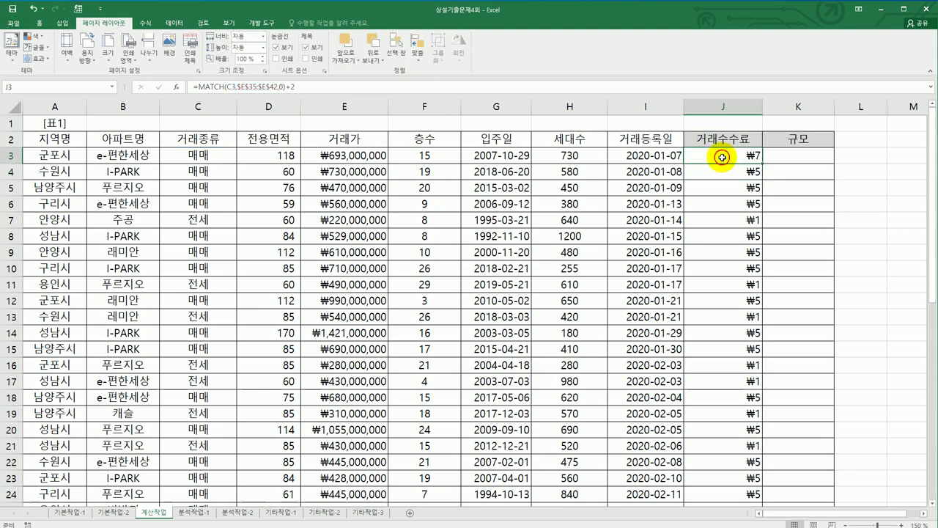
pyautogui.doubleClick(761, 164)
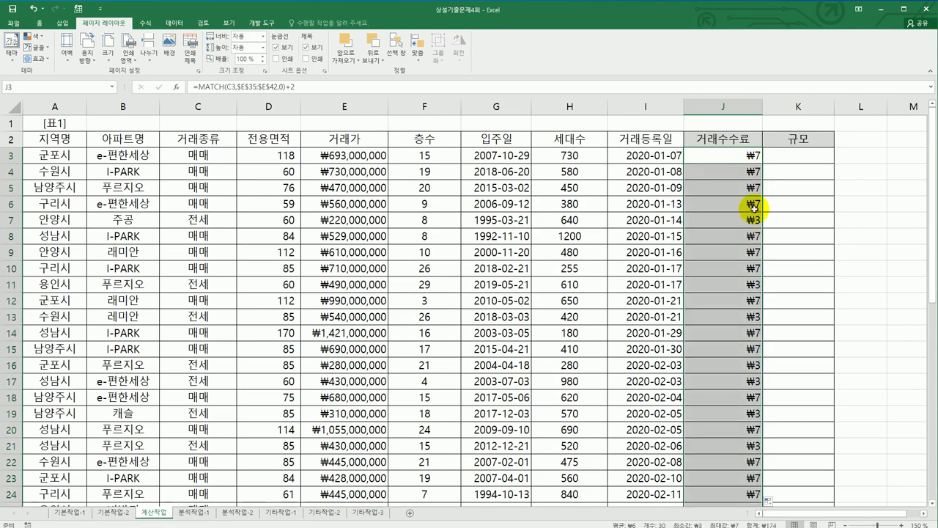
pyautogui.click(740, 159)
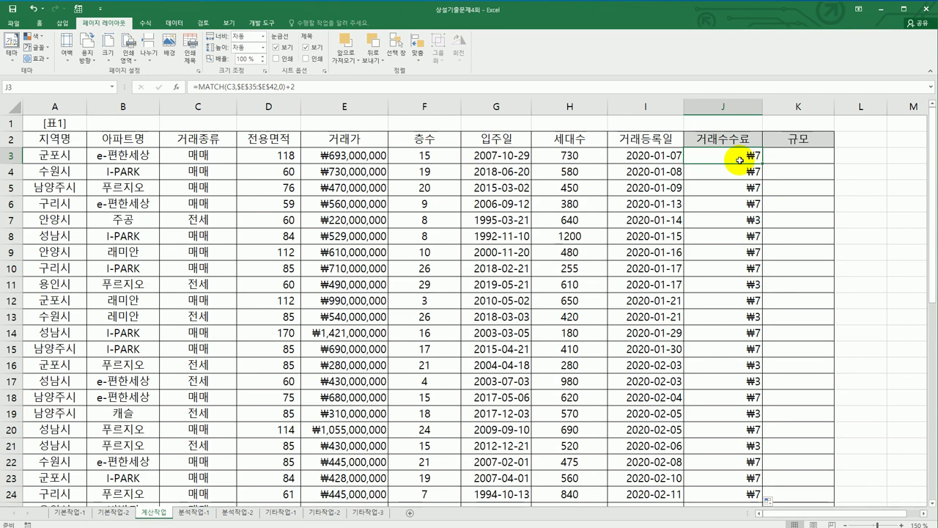
pyautogui.scroll(-8, 709, 210)
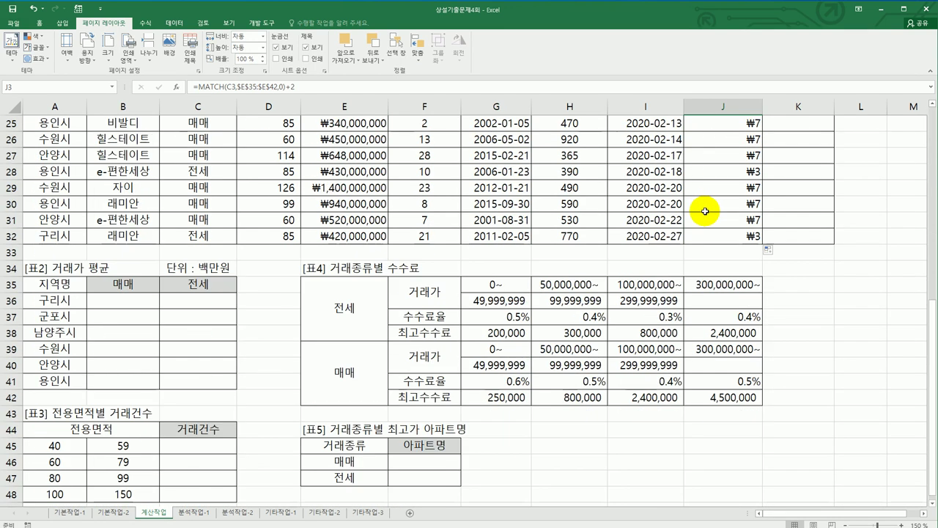
pyautogui.scroll(8, 708, 210)
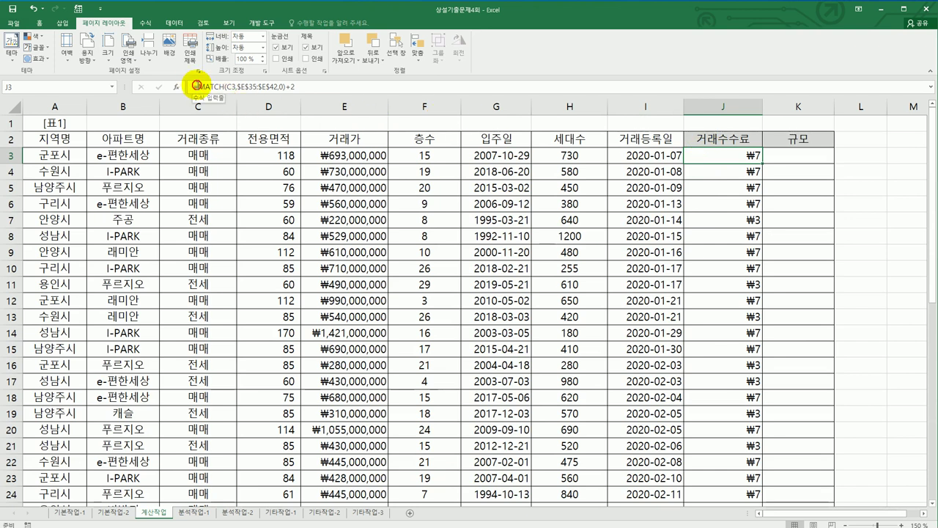
# Insert an HLOOKUP before MATCH in the J3 formula, with the 거래가 cell E3 as its lookup value.
pyautogui.click(195, 86)
pyautogui.write('hl')
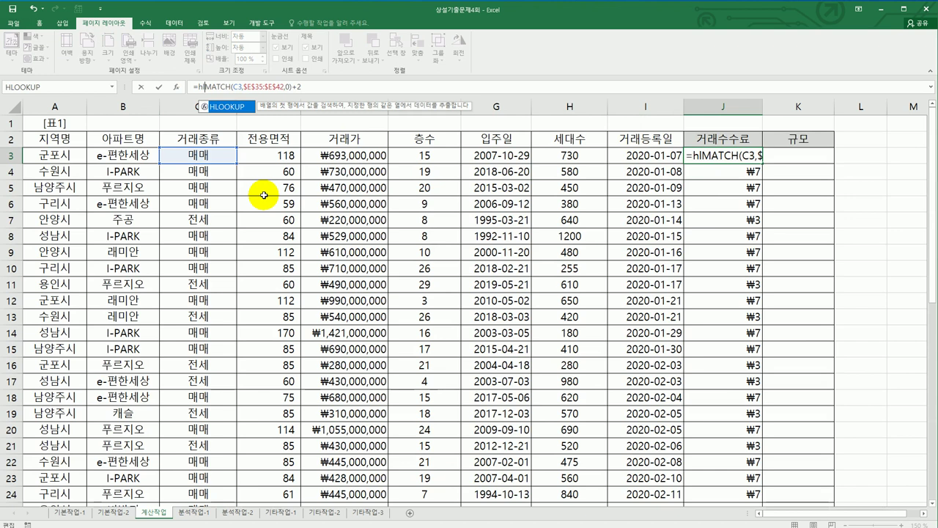
pyautogui.doubleClick(229, 106)
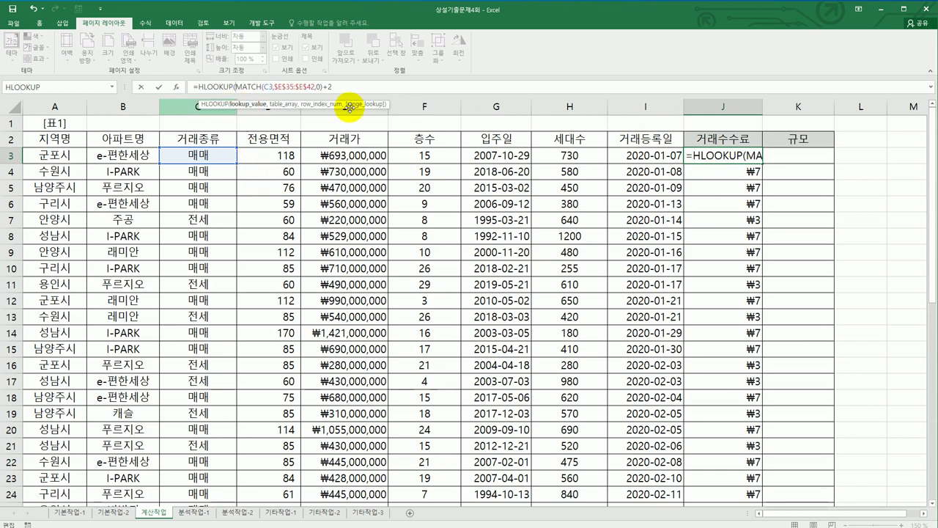
pyautogui.click(342, 154)
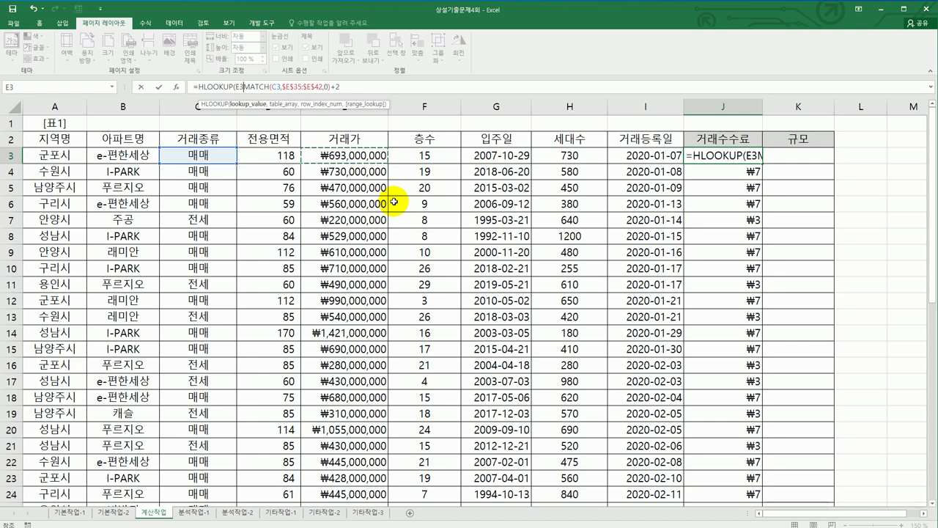
pyautogui.write(',')
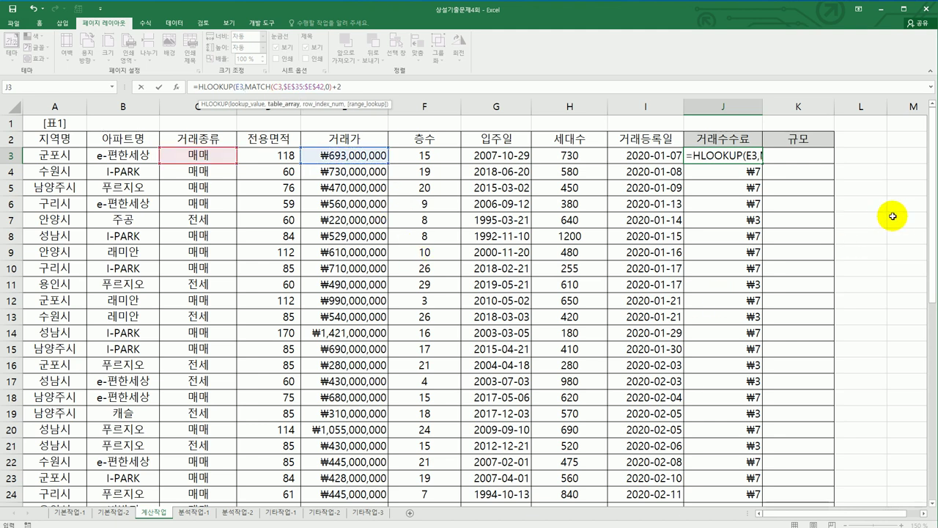
# Set $G$35:$J$42 as the lookup table and complete J3 as =HLOOKUP(E3,$G$35:$J$42,MATCH(C3,$E$35:$E$42,0)+2).
pyautogui.moveTo(925, 168); pyautogui.dragTo(927, 427)
pyautogui.moveTo(511, 292); pyautogui.dragTo(713, 393)
pyautogui.press('F4')
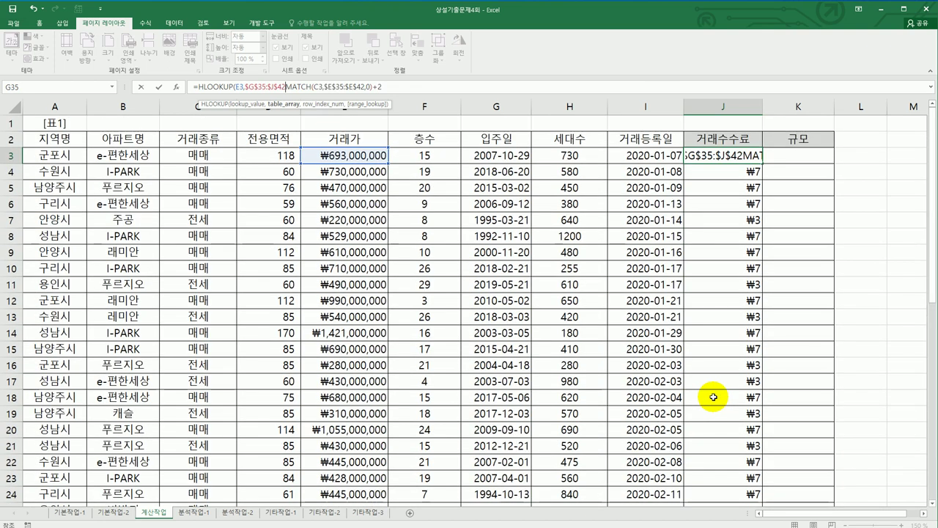
pyautogui.write(',')
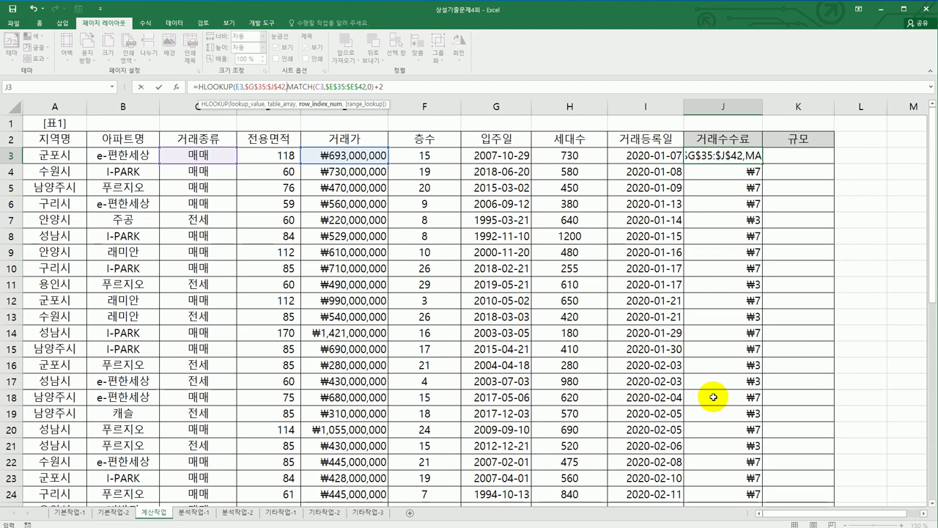
pyautogui.click(412, 86)
pyautogui.press('Return')
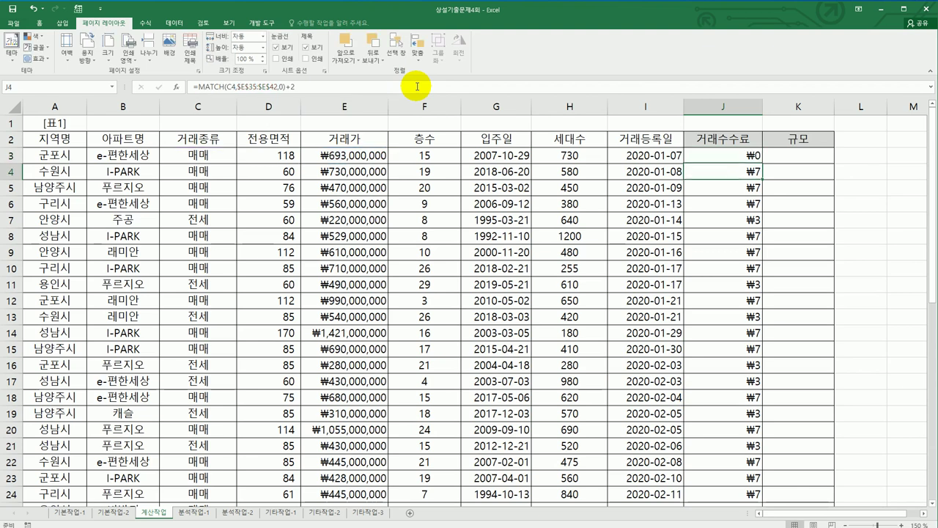
# Multiply the HLOOKUP fee rate in J3 by the 거래가 in E3.
pyautogui.click(723, 154)
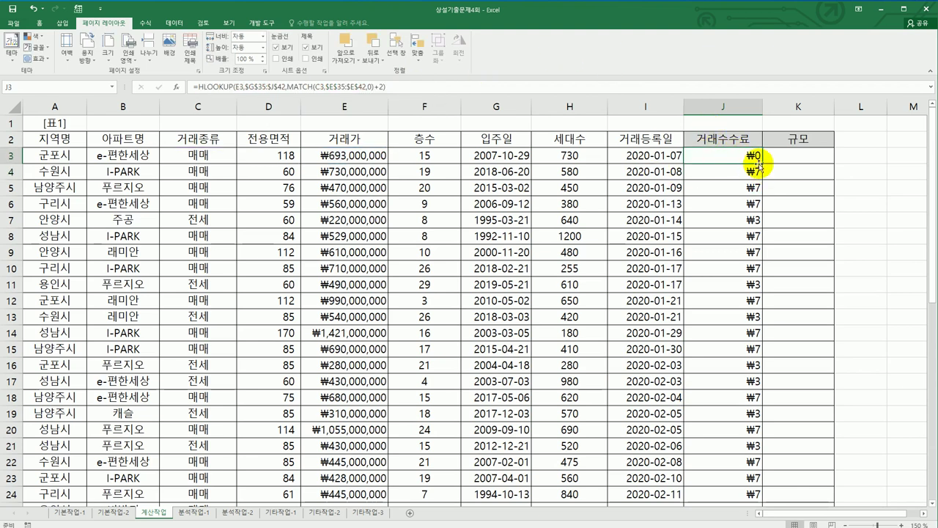
pyautogui.click(418, 88)
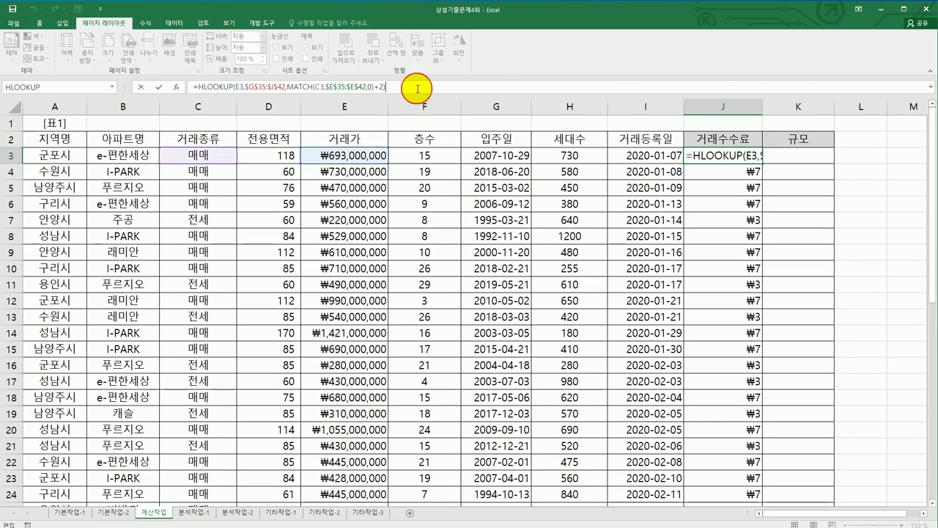
pyautogui.write('*')
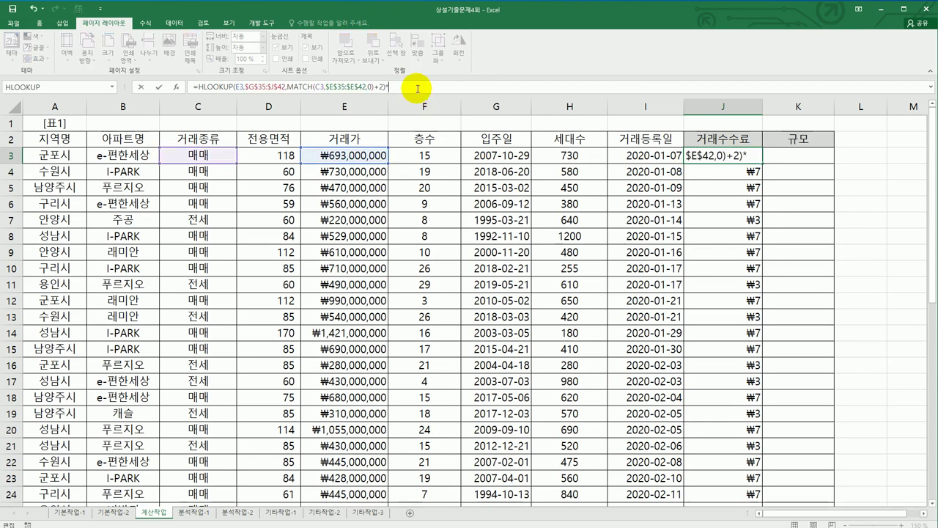
pyautogui.click(353, 157)
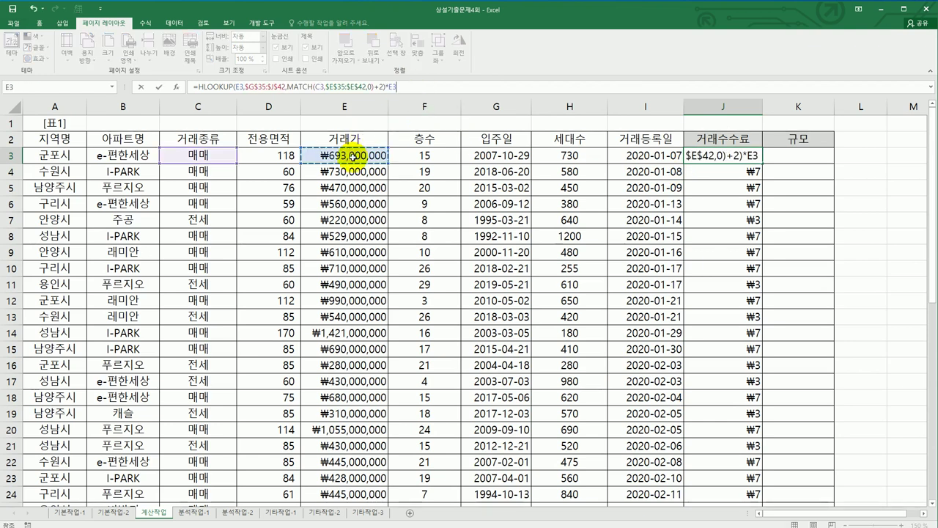
pyautogui.press('Return')
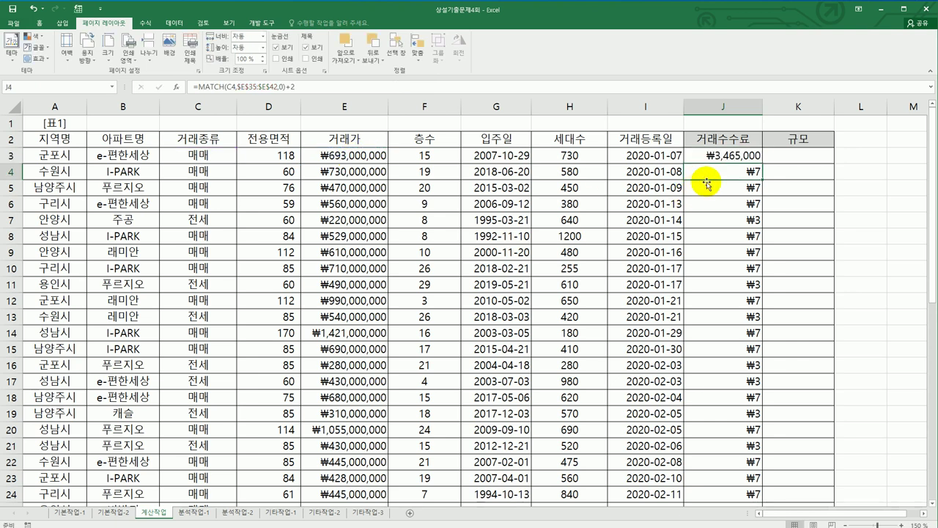
# Fill the rate-times-price formula from J3 down to J32 and check the fees against the 최고수수료 limits in 표4.
pyautogui.click(735, 154)
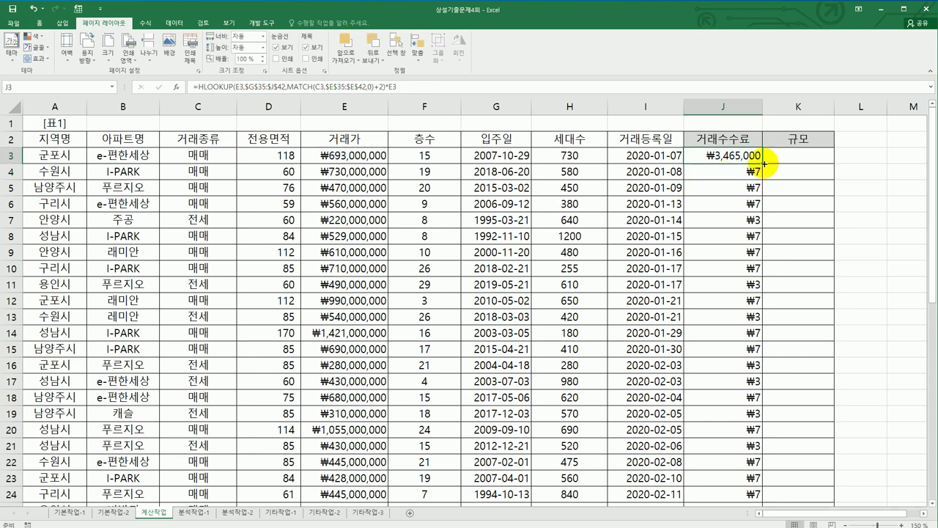
pyautogui.doubleClick(762, 164)
pyautogui.scroll(-6, 766, 162)
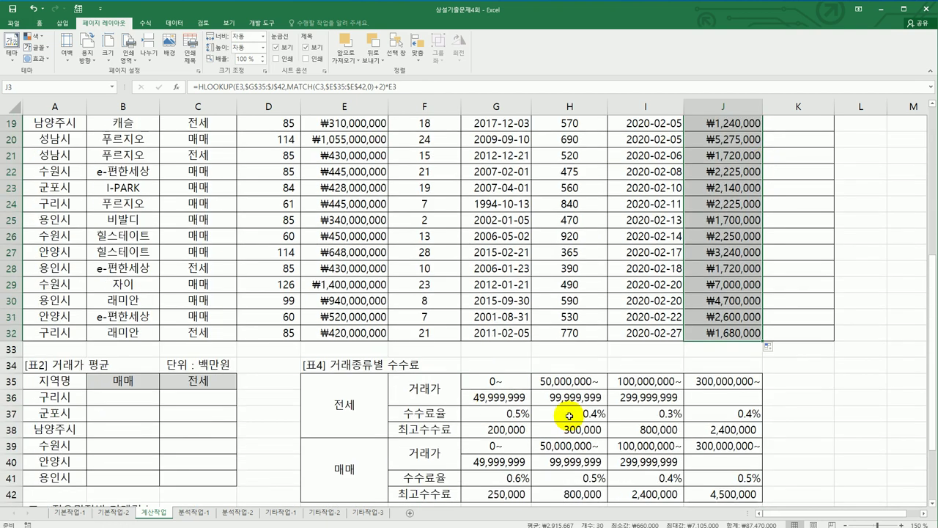
pyautogui.scroll(6, 694, 366)
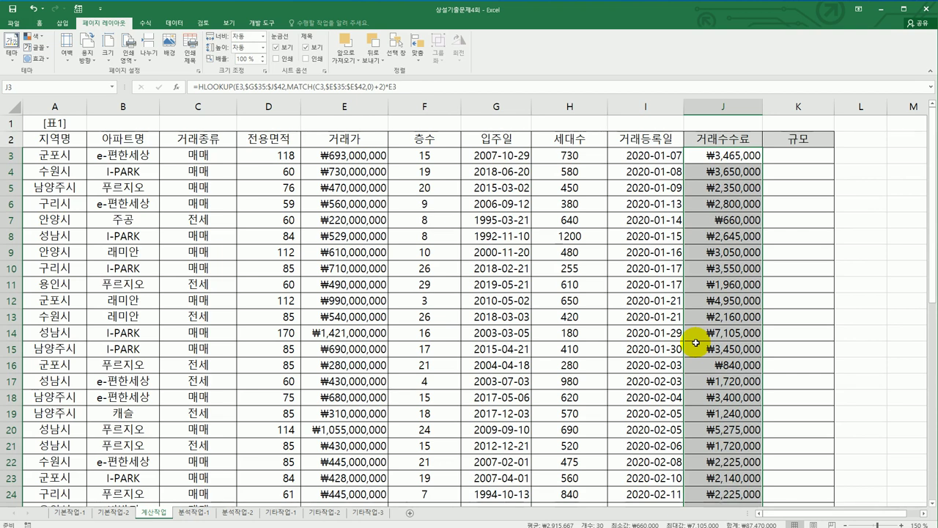
# Enclose the J3 calculation in a MIN function as its first argument and begin a second argument.
pyautogui.click(713, 157)
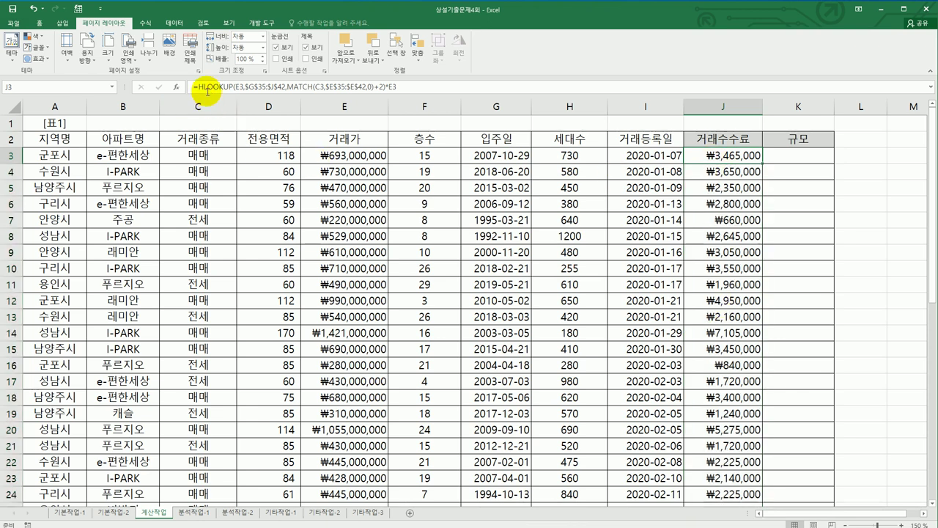
pyautogui.click(197, 86)
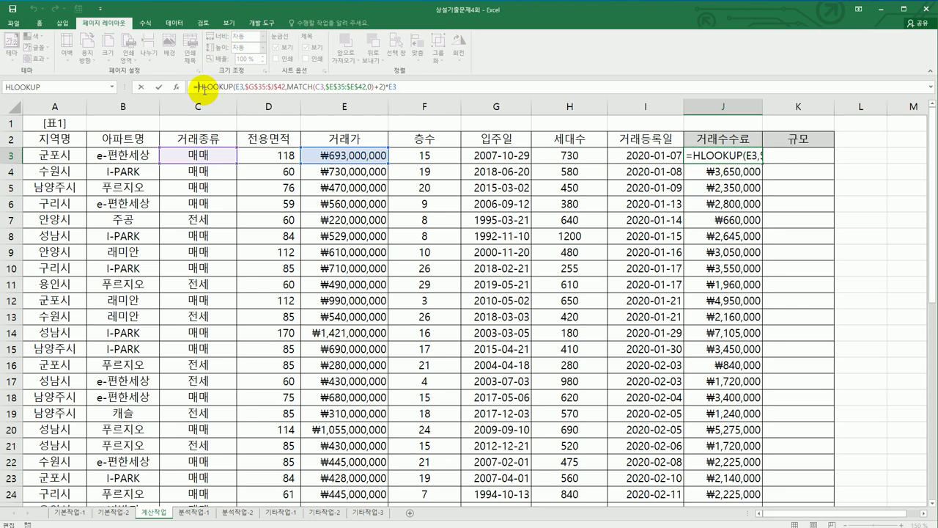
pyautogui.write('min')
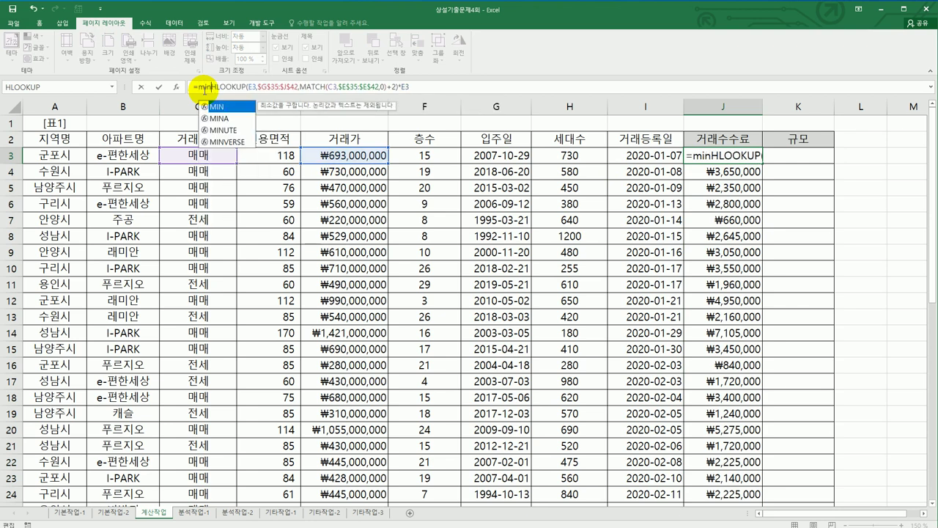
pyautogui.press('Tab')
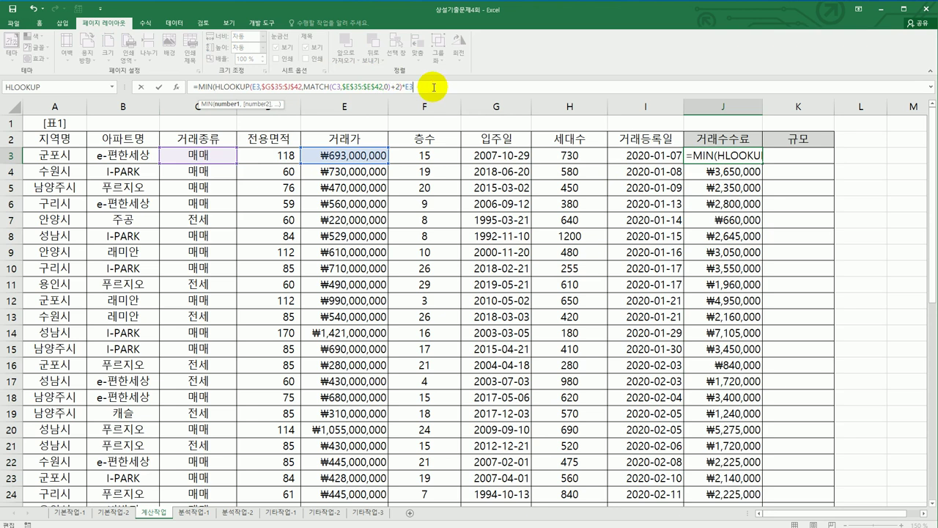
pyautogui.click(434, 87)
pyautogui.write(',')
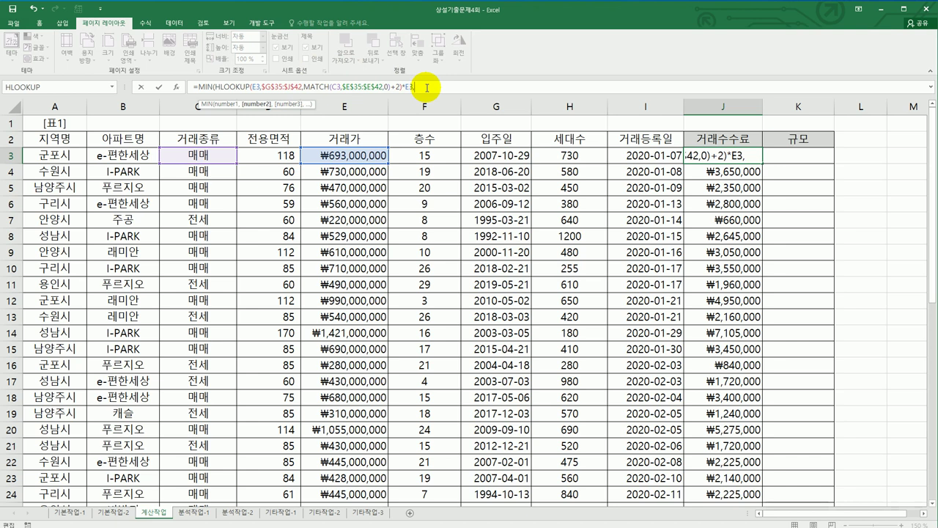
# Add an HLOOKUP as the second MIN argument in J3, looking up E3 in the absolute range $G$35:$J$42.
pyautogui.write('h')
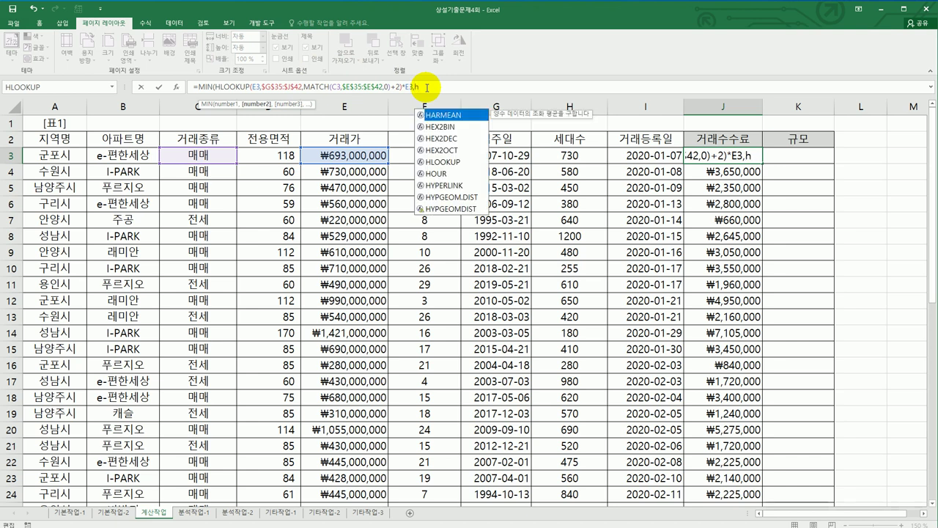
pyautogui.write('l')
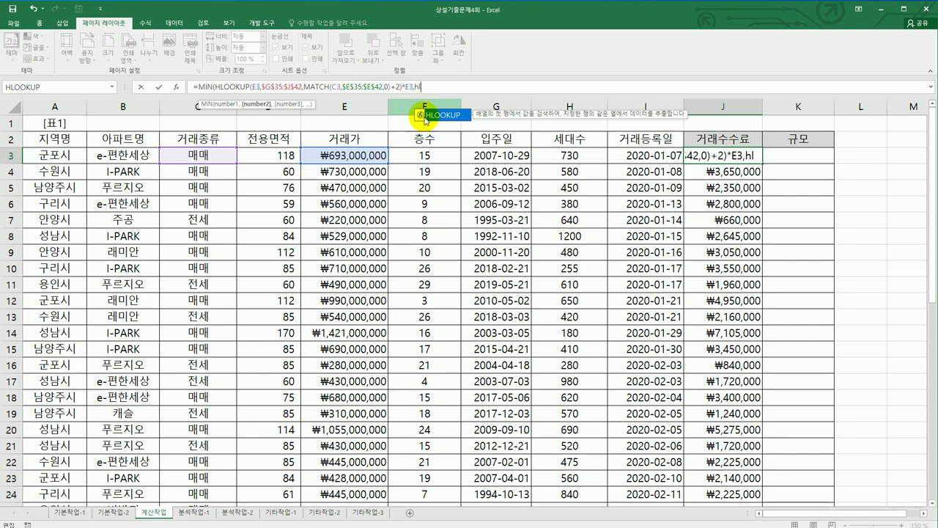
pyautogui.doubleClick(443, 116)
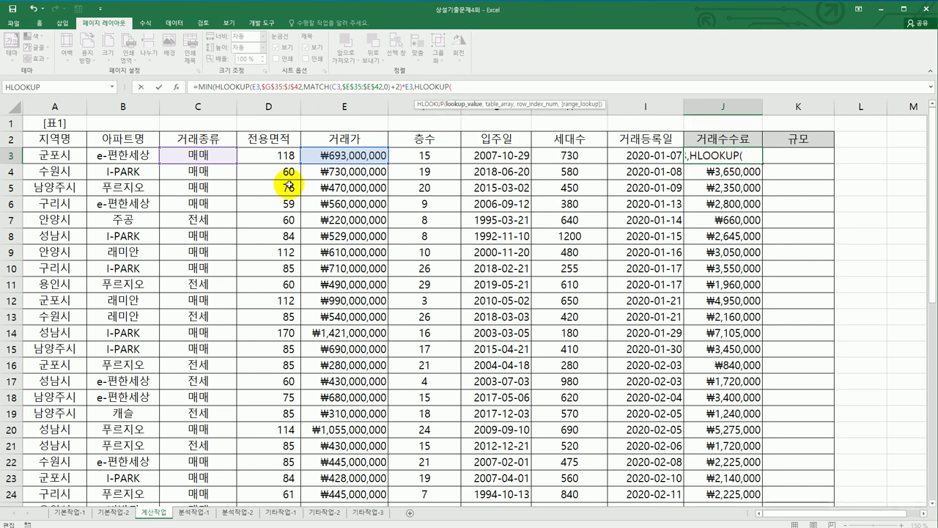
pyautogui.click(341, 155)
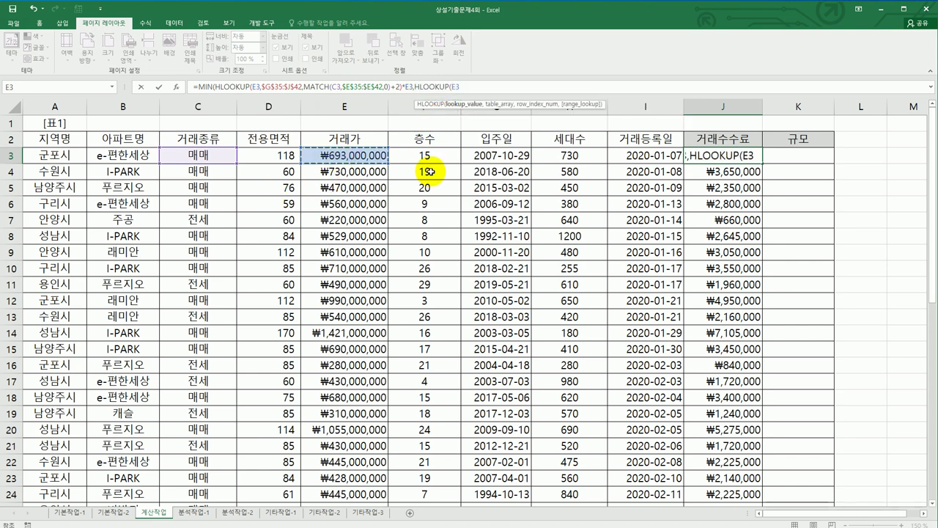
pyautogui.write(',')
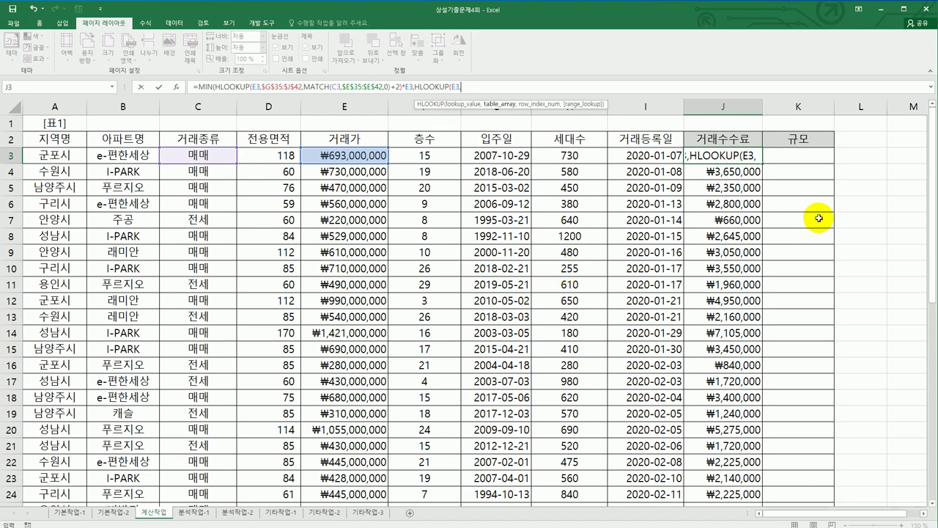
pyautogui.scroll(-7, 920, 215)
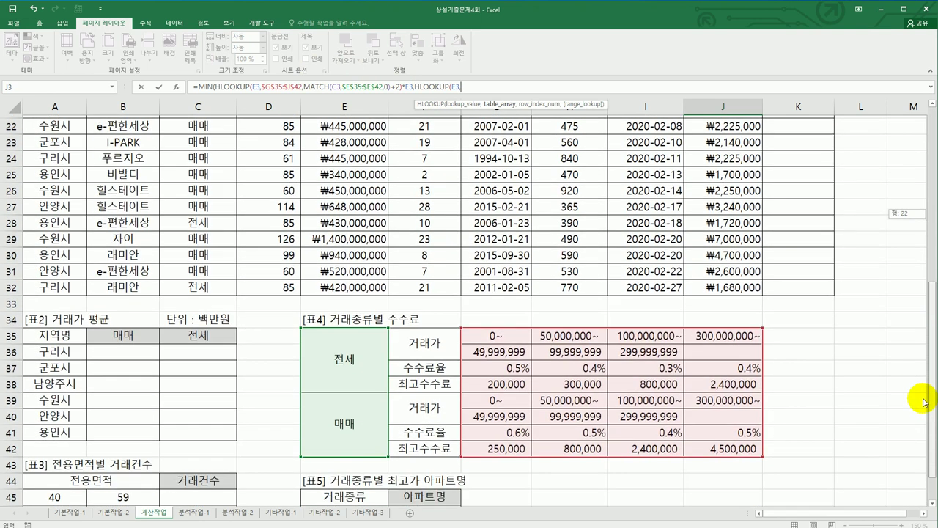
pyautogui.moveTo(506, 283); pyautogui.dragTo(718, 397)
pyautogui.press('F4')
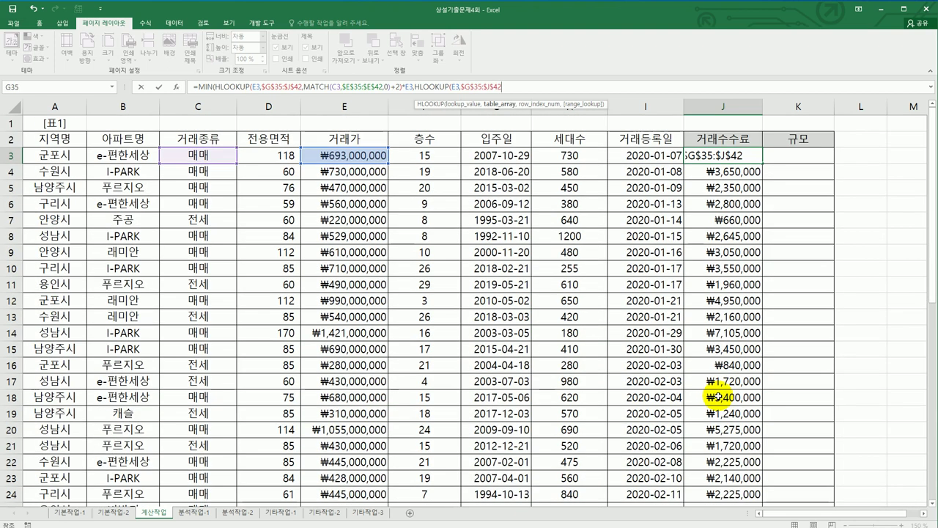
pyautogui.write(',')
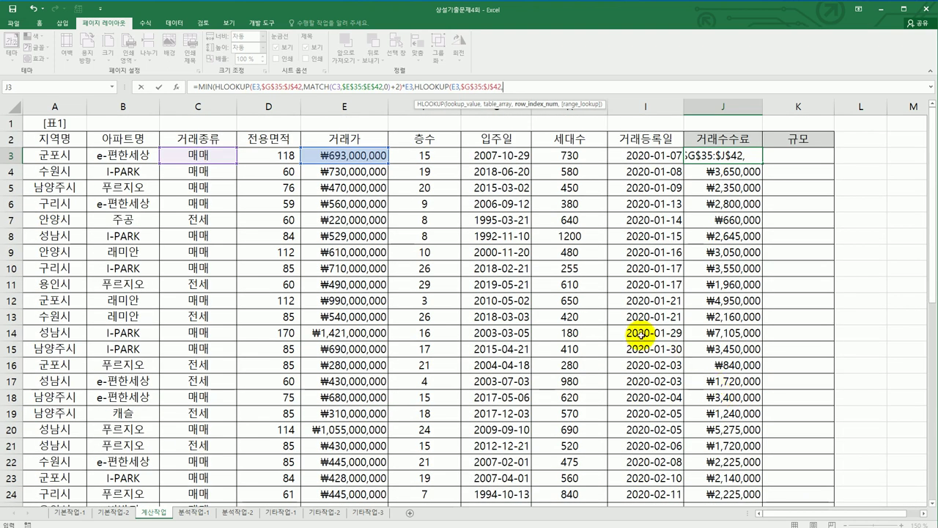
# Use MATCH(C3,$E$35:$E$42,0) for the row index of the second HLOOKUP in J3.
pyautogui.write('ma')
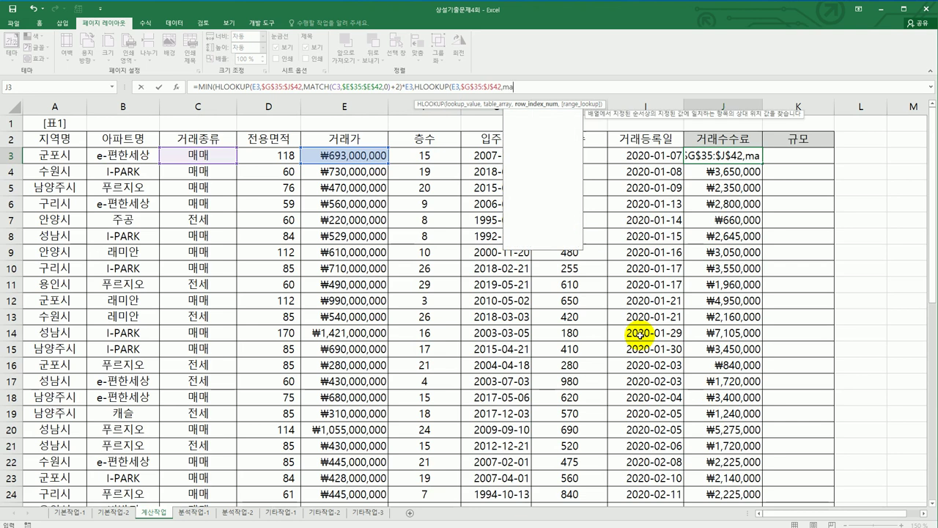
pyautogui.write('tch')
pyautogui.press('Tab')
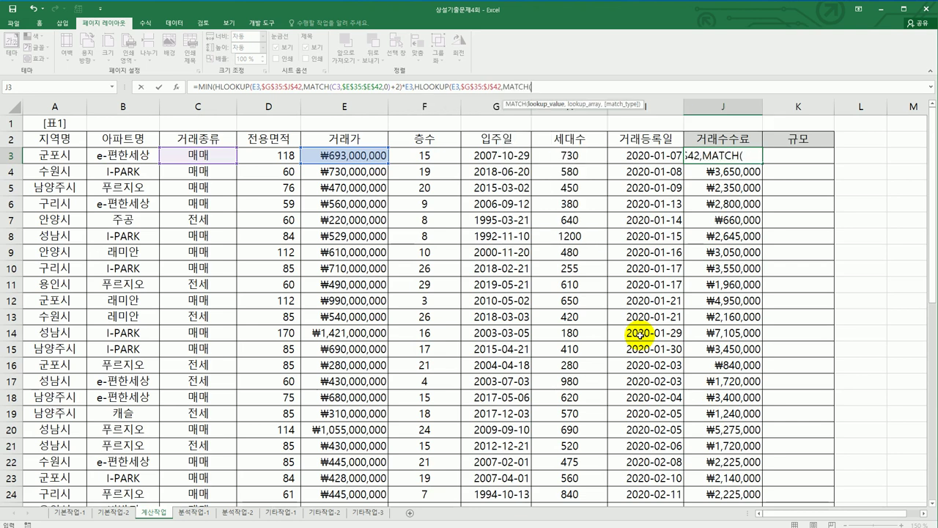
pyautogui.click(207, 157)
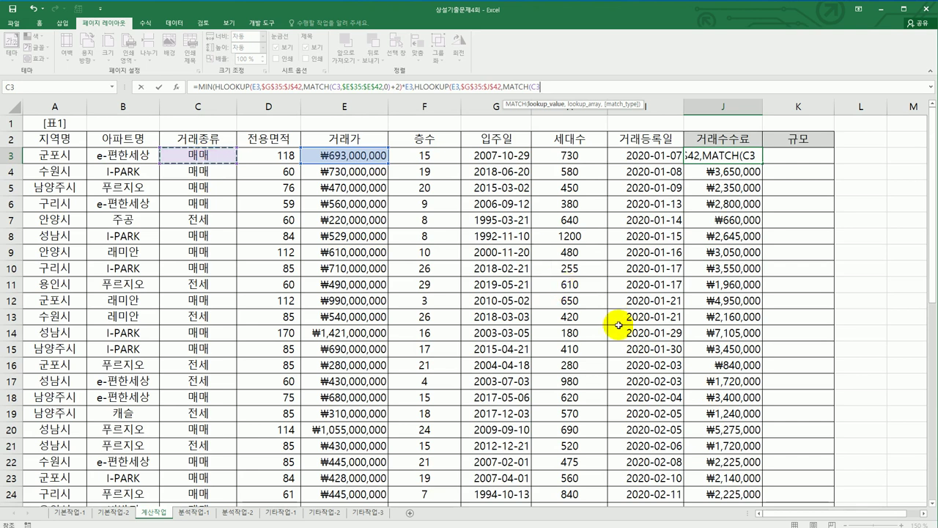
pyautogui.write(',')
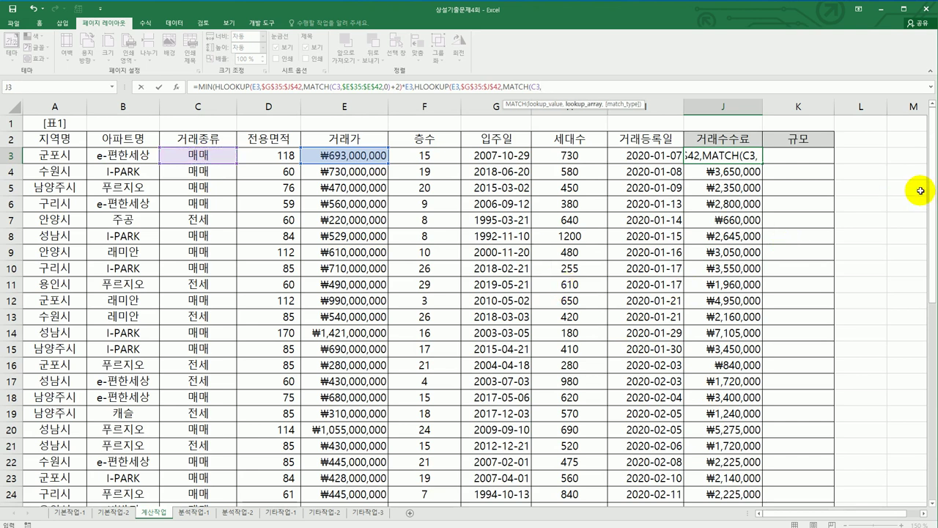
pyautogui.moveTo(932, 196); pyautogui.dragTo(930, 266)
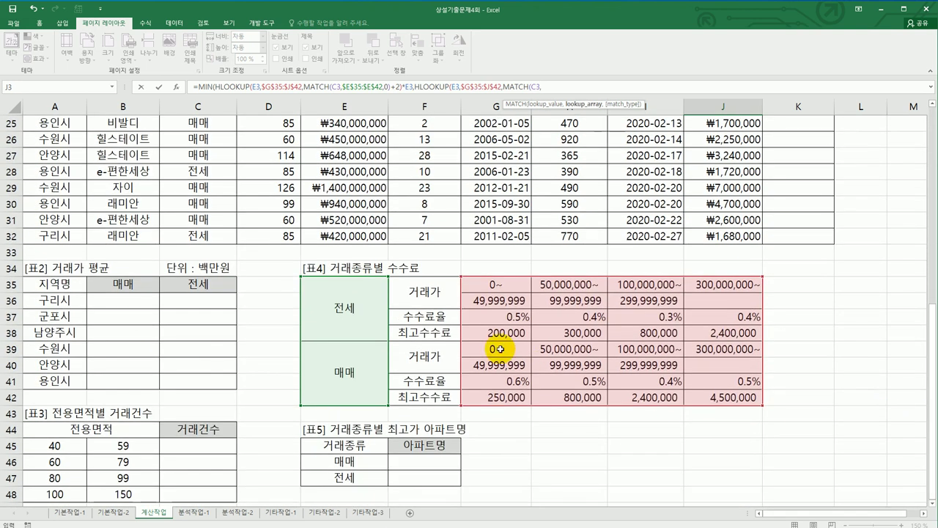
pyautogui.click(361, 334)
pyautogui.moveTo(361, 334); pyautogui.dragTo(357, 376)
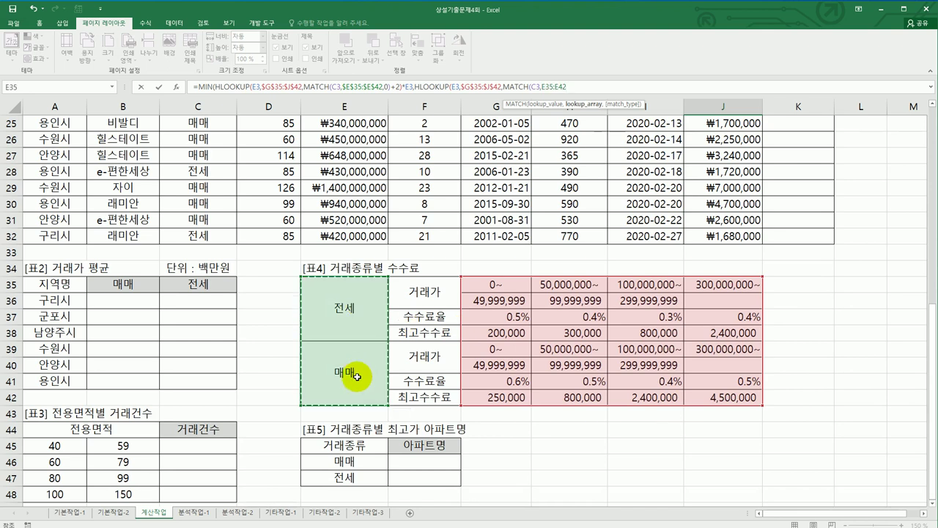
pyautogui.press('F4')
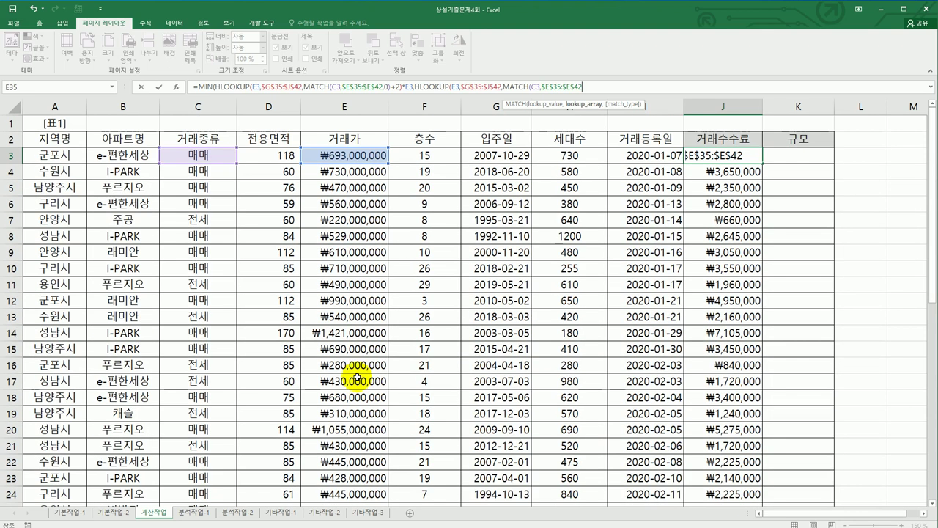
pyautogui.write(',')
pyautogui.click(606, 128)
pyautogui.doubleClick(604, 128)
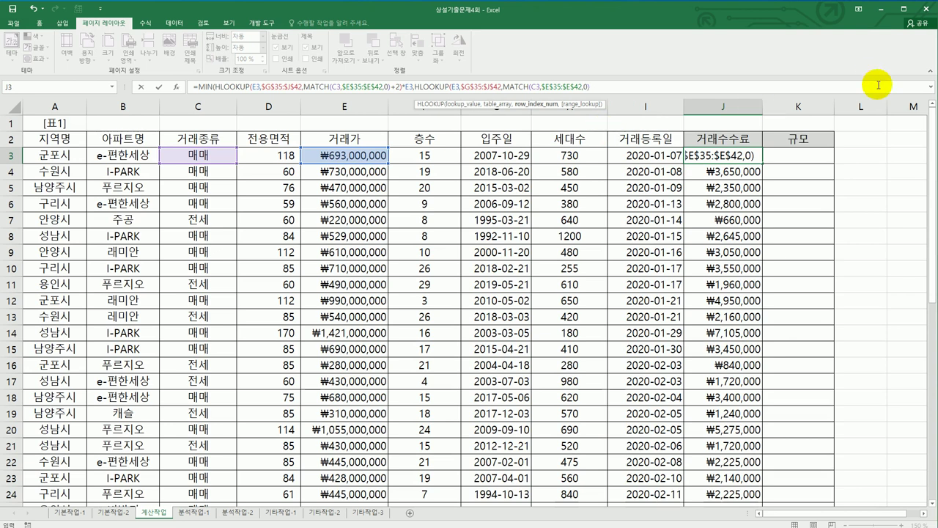
# Add 3 to the second MATCH to reach the 최고수수료 row of 표4, and close the HLOOKUP and MIN functions.
pyautogui.moveTo(928, 147); pyautogui.dragTo(928, 251)
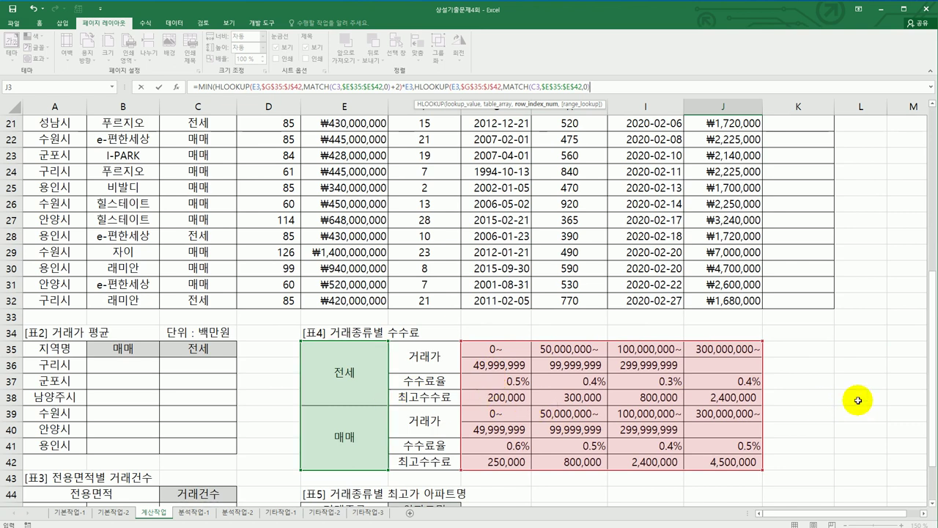
pyautogui.moveTo(928, 370); pyautogui.dragTo(927, 199)
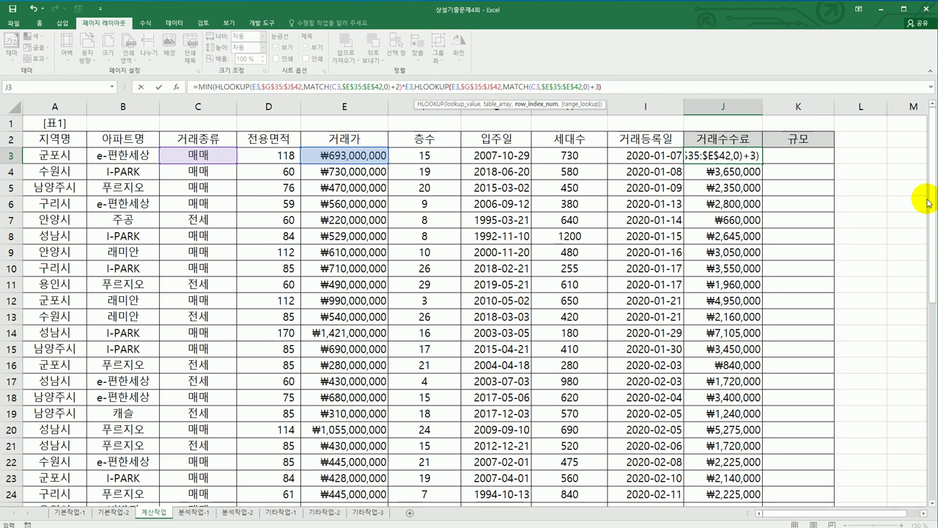
pyautogui.write(')')
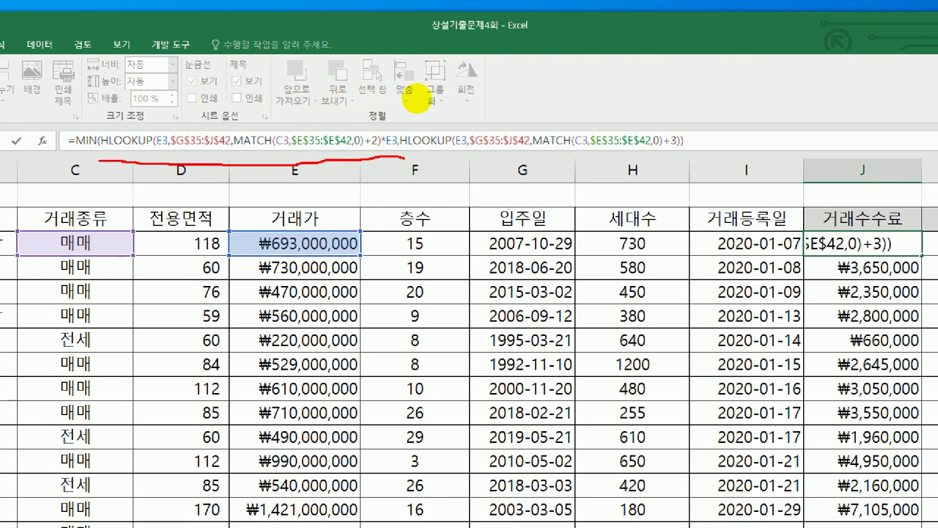
pyautogui.moveTo(386, 176); pyautogui.dragTo(412, 108)
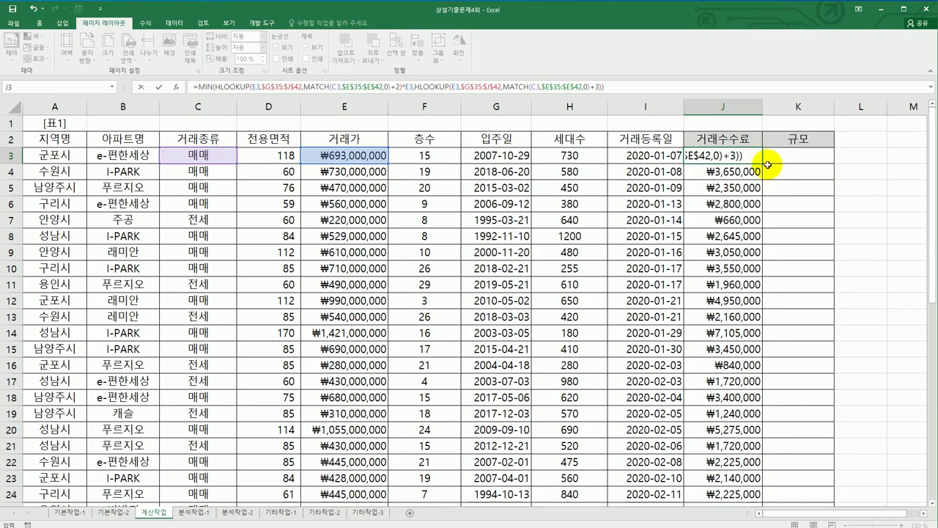
# Enter the MIN formula in J3, fill it down the 거래수수료 column to J32, and review the resulting fees.
pyautogui.hotkey('ctrl', 'Return')
pyautogui.doubleClick(762, 164)
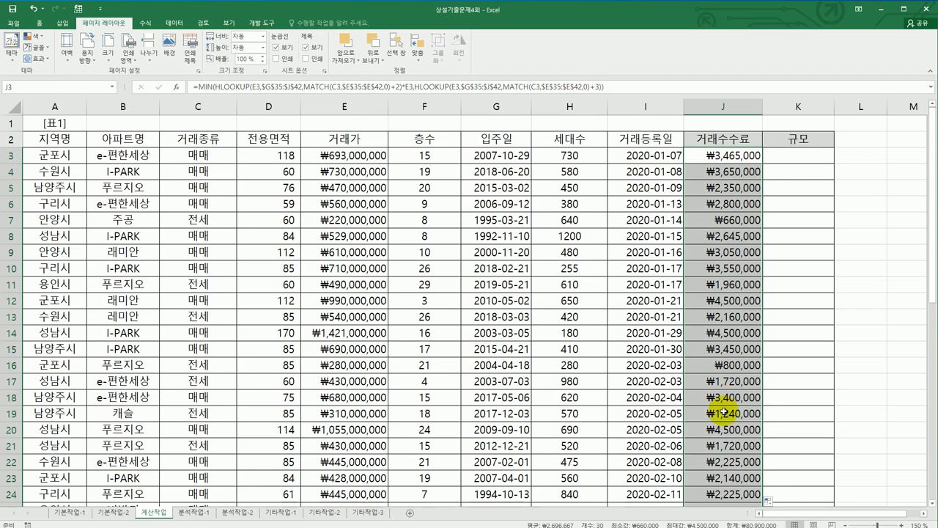
pyautogui.scroll(-3, 734, 412)
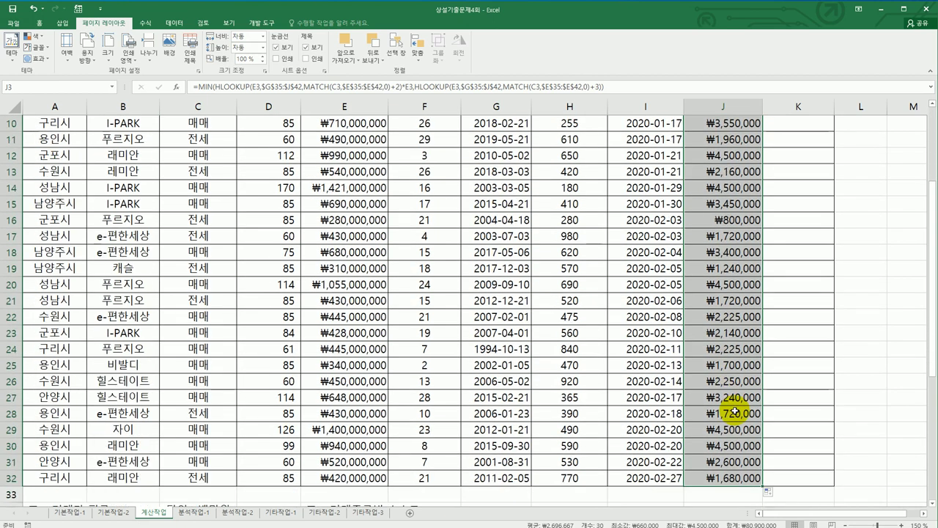
pyautogui.scroll(3, 734, 412)
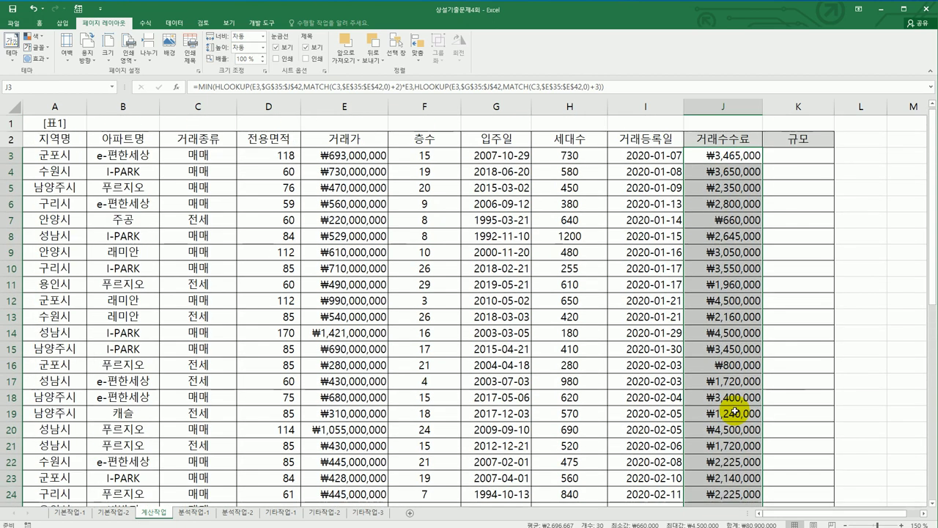
pyautogui.keyDown('shift'); pyautogui.click(723, 173); pyautogui.keyUp('shift')
pyautogui.click(723, 157)
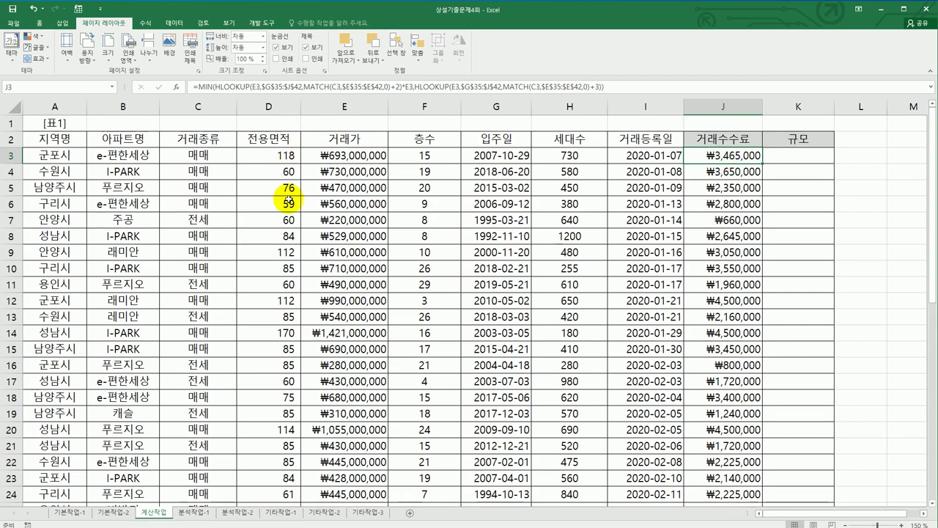
# Examine the 지역명, 거래종류 and 거래가 headers of 표1 against the regions and transaction types in 표2.
pyautogui.click(64, 140)
pyautogui.click(186, 142)
pyautogui.click(304, 140)
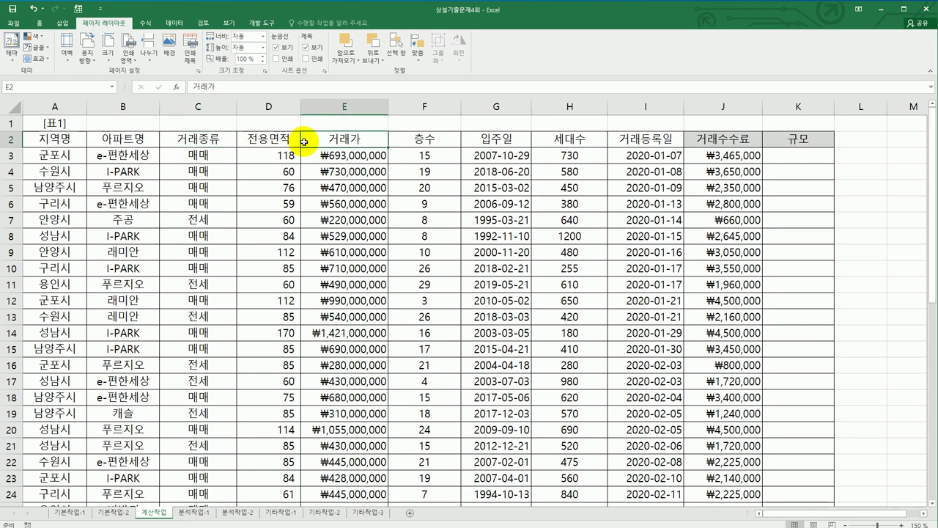
pyautogui.scroll(-7, 554, 283)
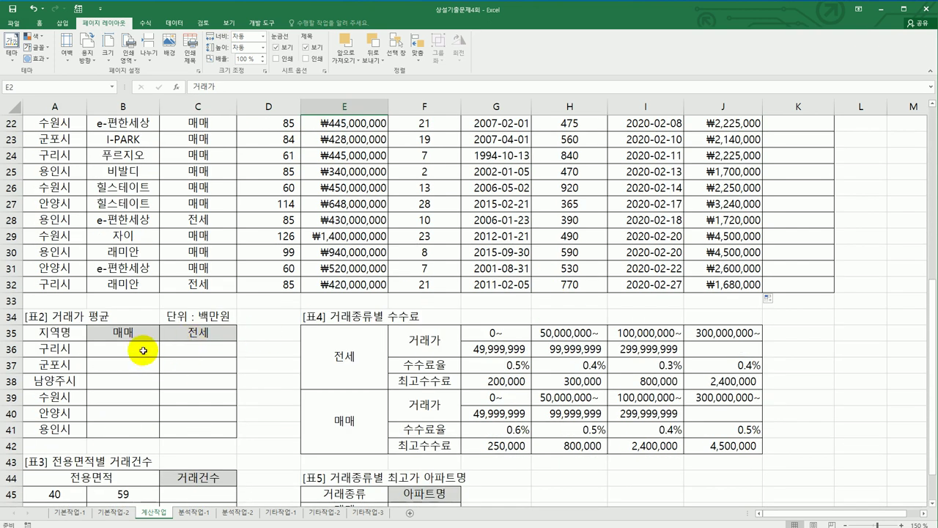
pyautogui.moveTo(66, 349); pyautogui.dragTo(69, 433)
pyautogui.moveTo(105, 337); pyautogui.dragTo(178, 332)
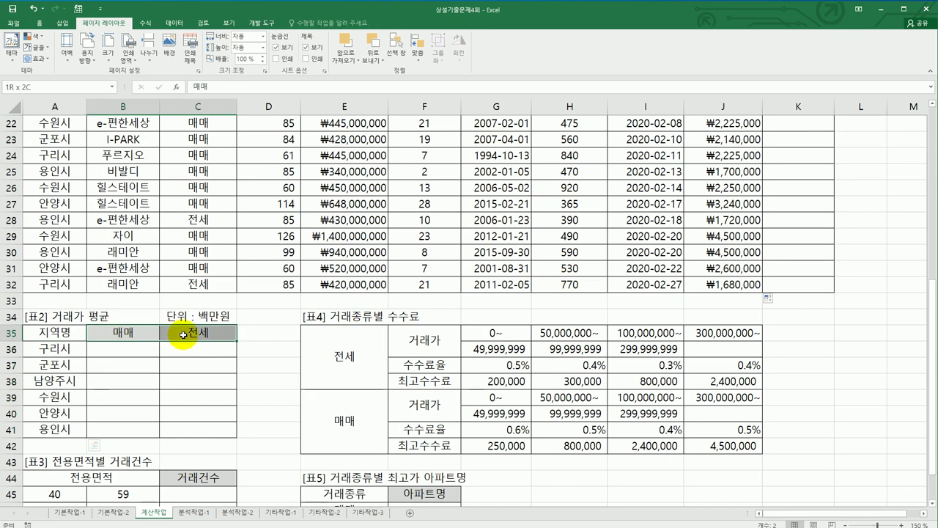
# Begin a formula in B36 with AVERAGE and a nested IF, opening a parenthesis for the first condition.
pyautogui.click(145, 346)
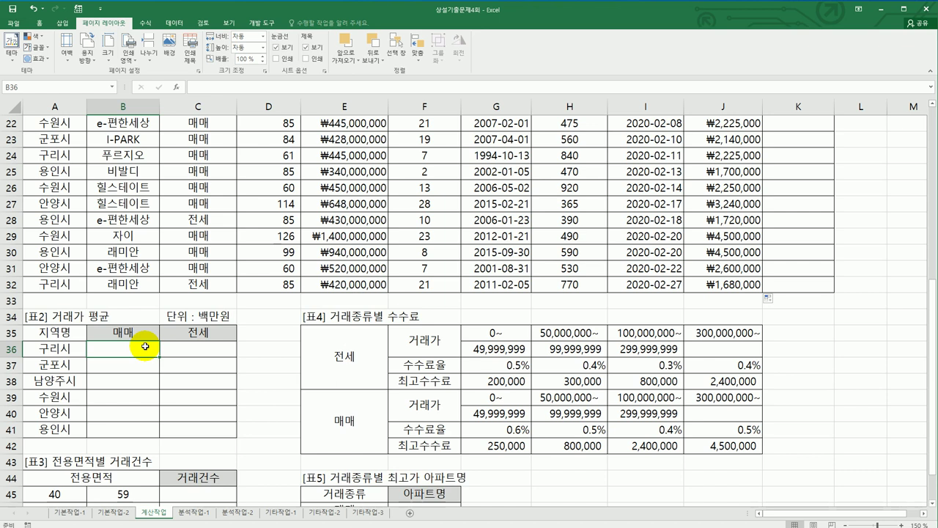
pyautogui.scroll(-1, 145, 346)
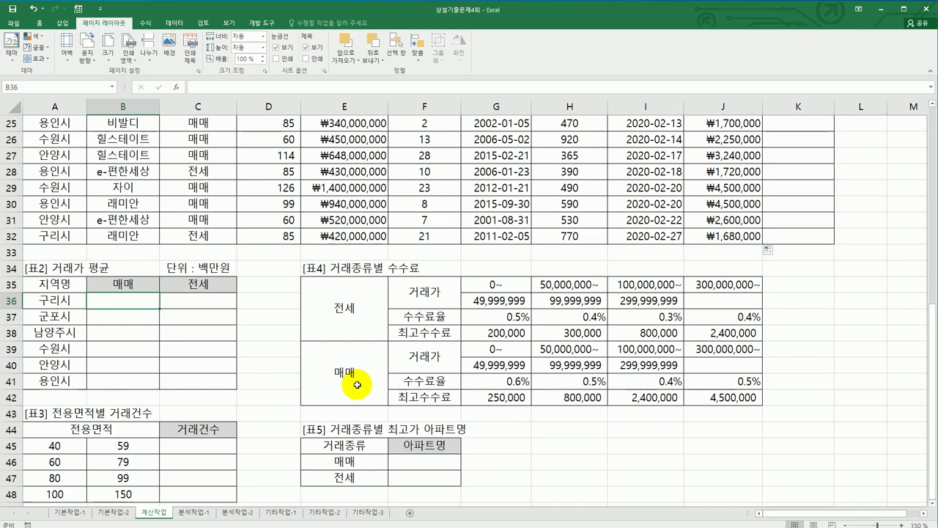
pyautogui.write('=av')
pyautogui.press('Down')
pyautogui.press('Tab')
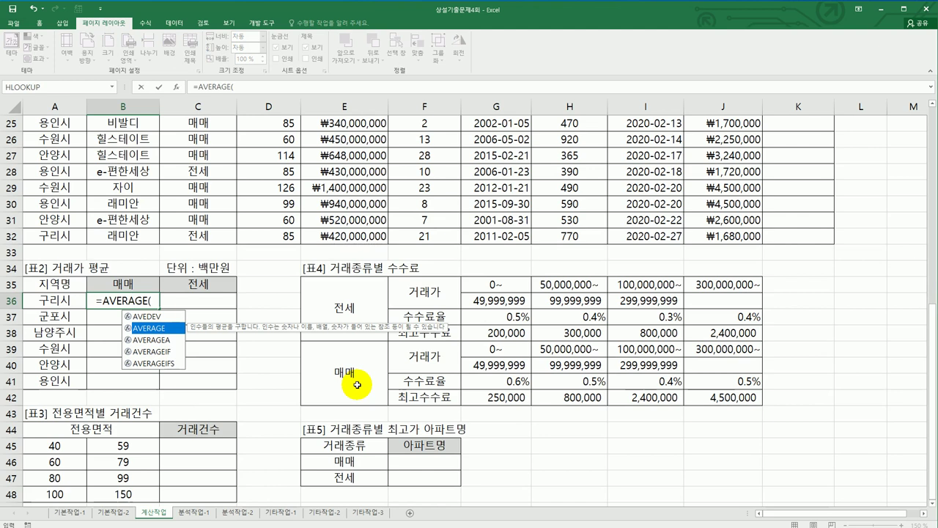
pyautogui.write('if(')
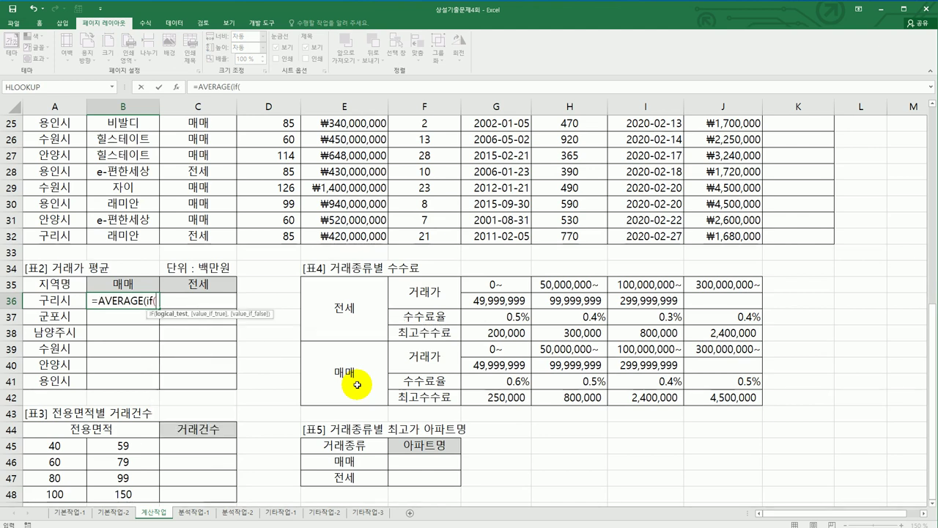
pyautogui.write('(')
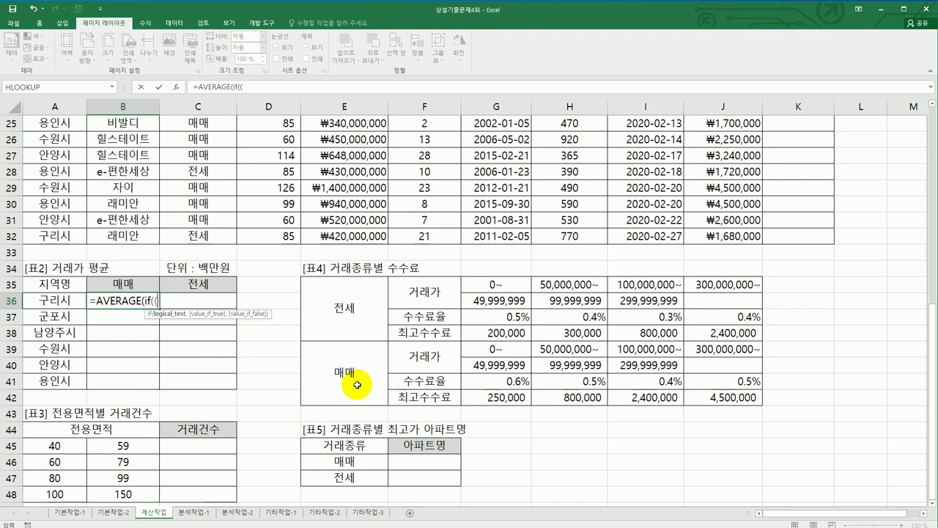
# Add the region condition ($A$3:$A$32=$A36), with the range fully absolute and only the column locked for A36.
pyautogui.scroll(8, 303, 383)
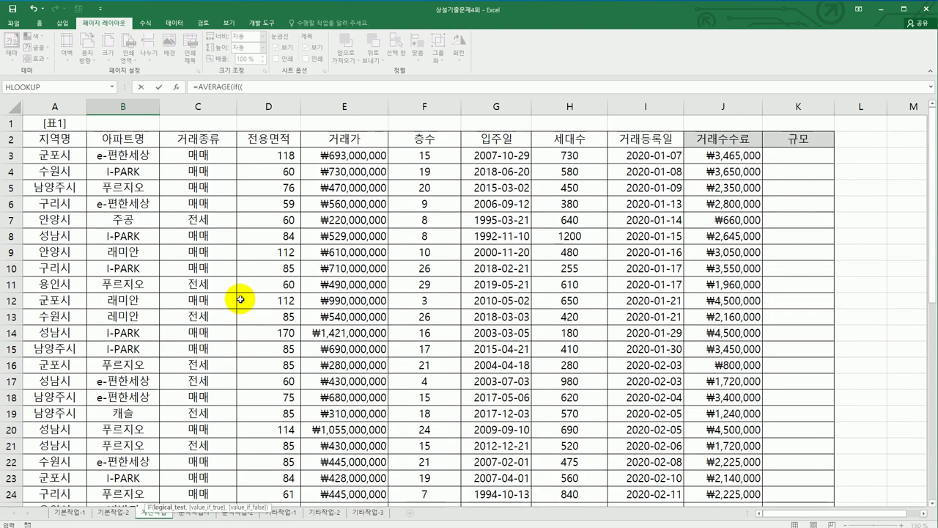
pyautogui.moveTo(62, 156); pyautogui.dragTo(56, 475)
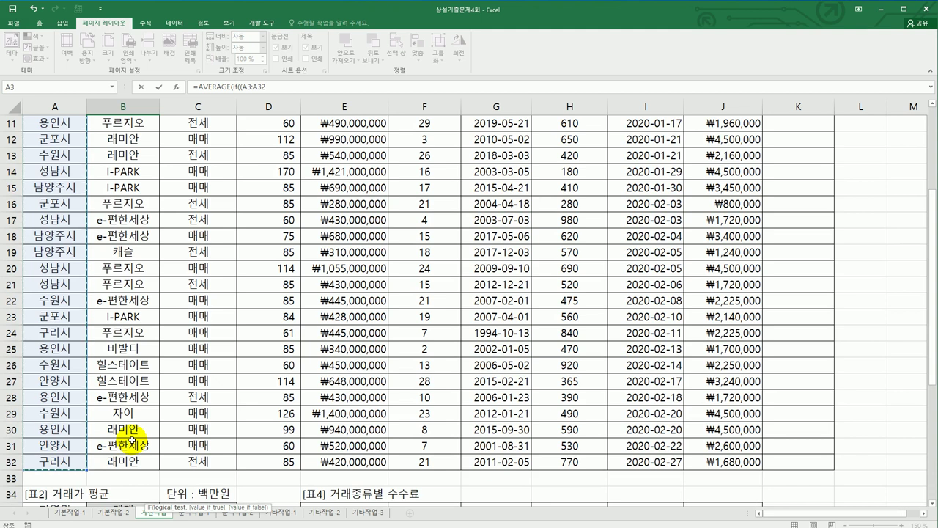
pyautogui.press('F4')
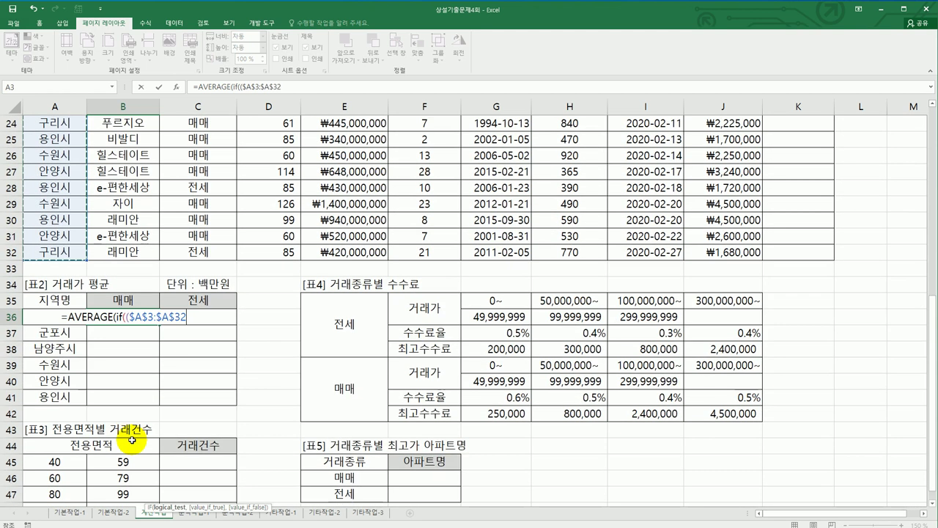
pyautogui.write('=')
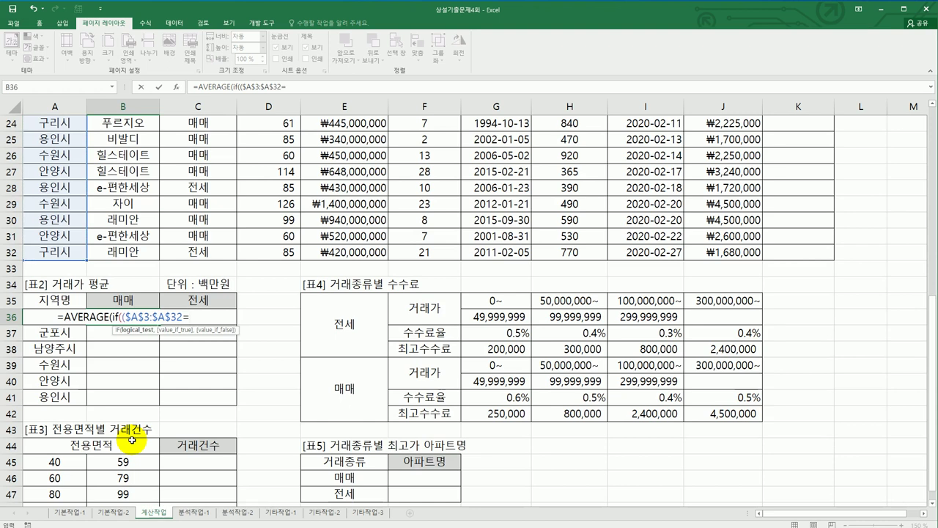
pyautogui.press('Left')
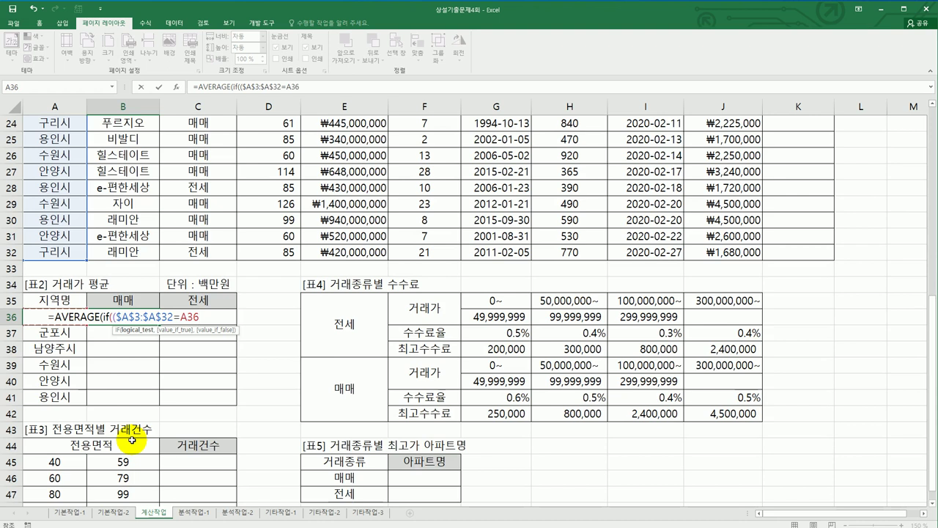
pyautogui.press('F4')
pyautogui.press('F4')
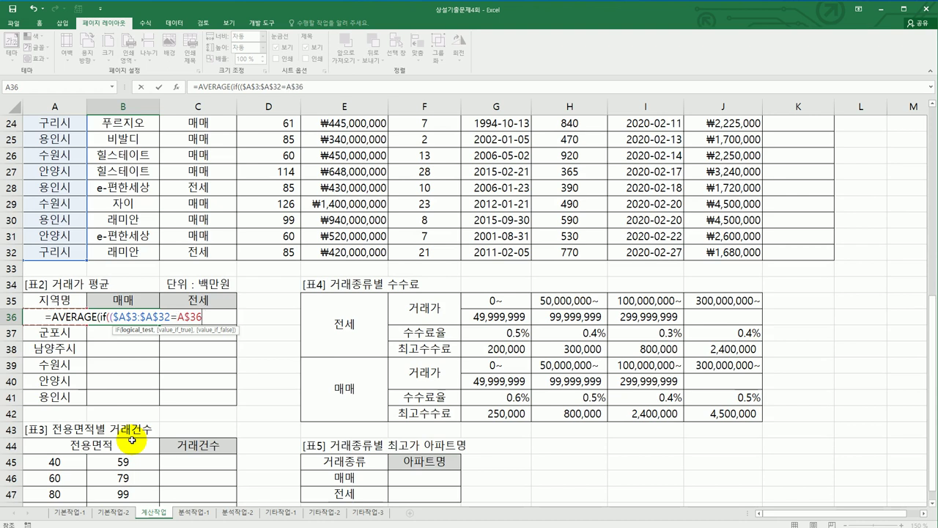
pyautogui.press('F4')
pyautogui.write(')')
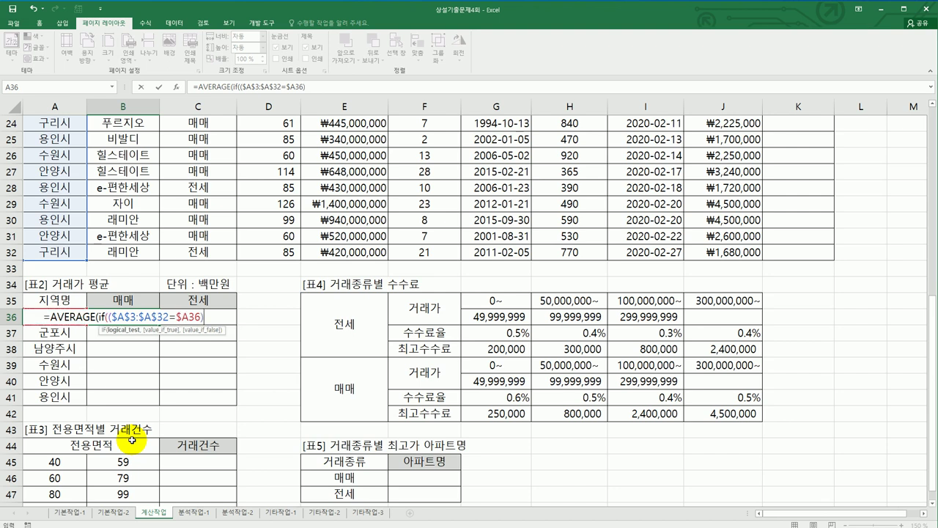
# Multiply by the transaction type condition ($C$3:$C$32=B$35), locking only the row of B35, and move on to IF's true value.
pyautogui.write('*')
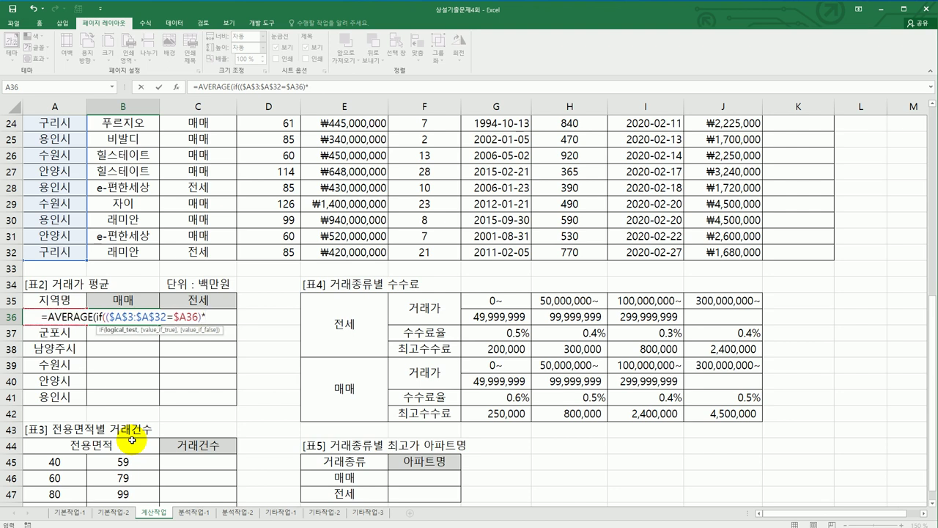
pyautogui.write('(')
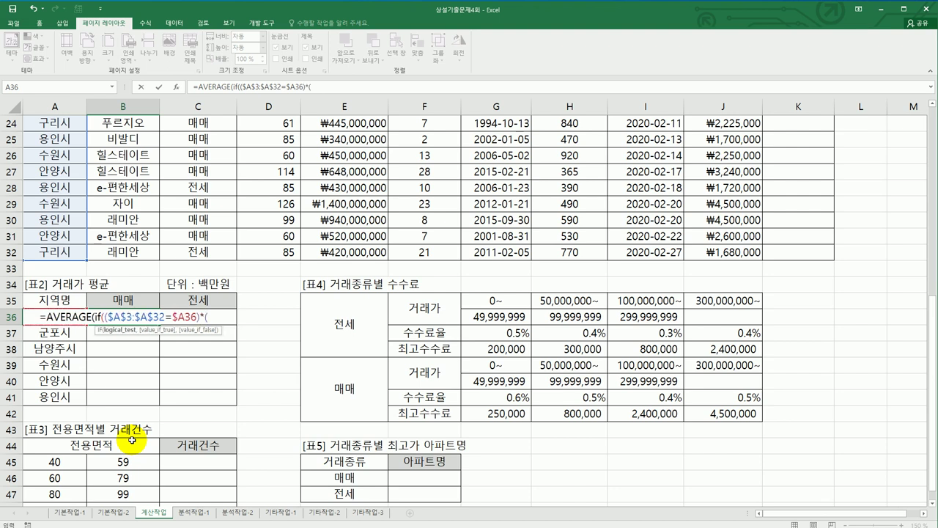
pyautogui.scroll(8, 242, 381)
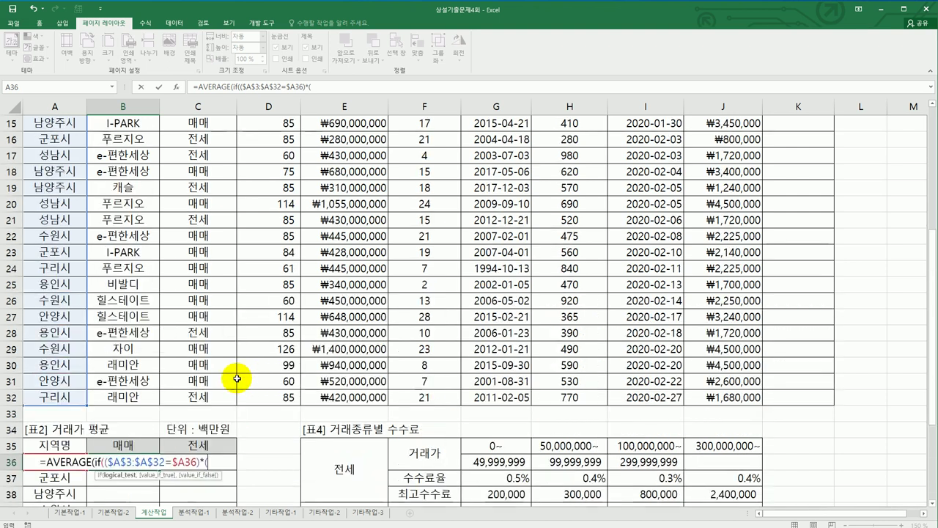
pyautogui.moveTo(212, 154); pyautogui.dragTo(202, 478)
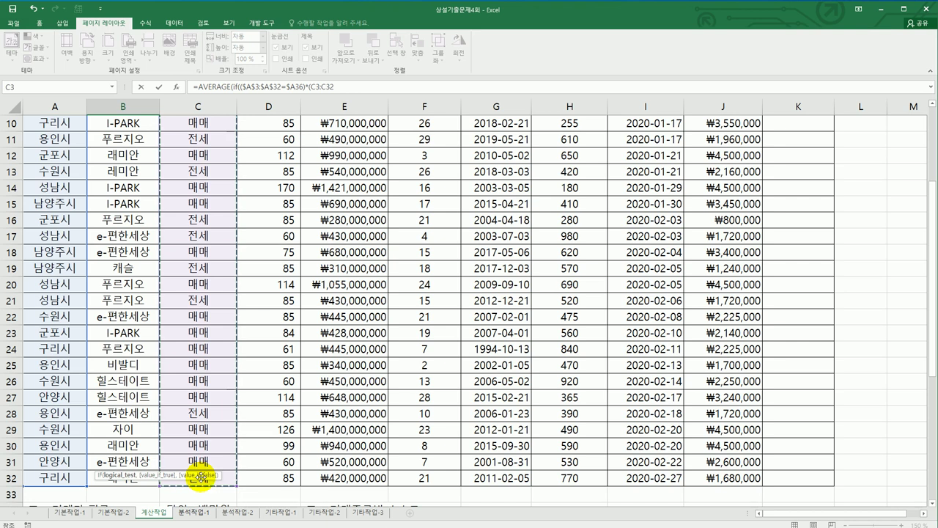
pyautogui.press('F4')
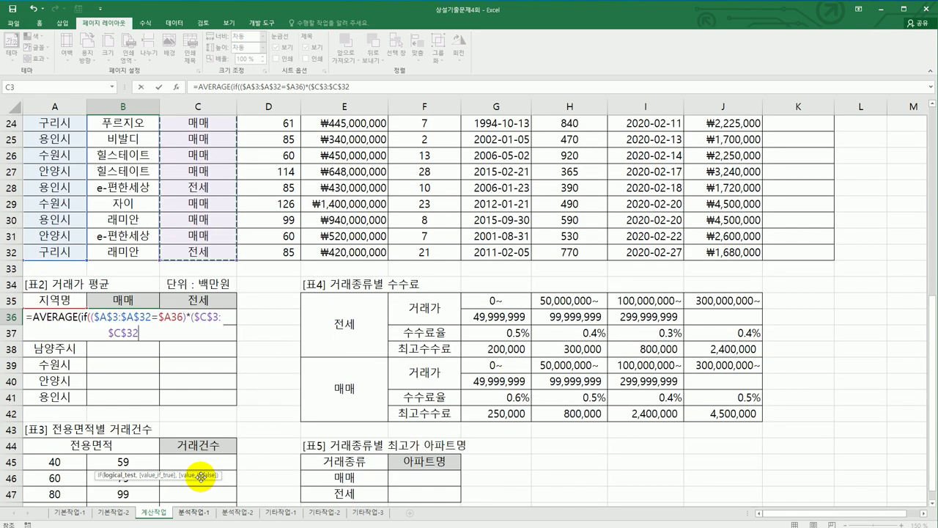
pyautogui.write('=')
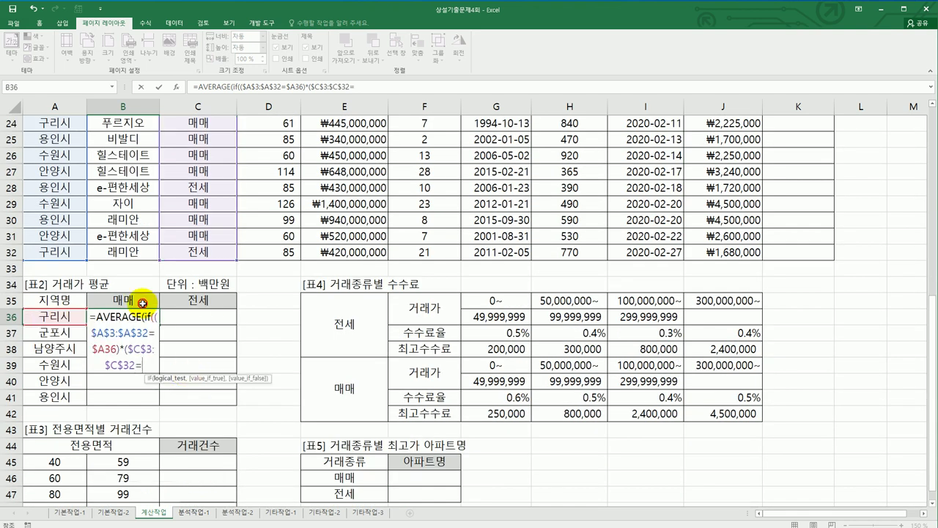
pyautogui.click(143, 304)
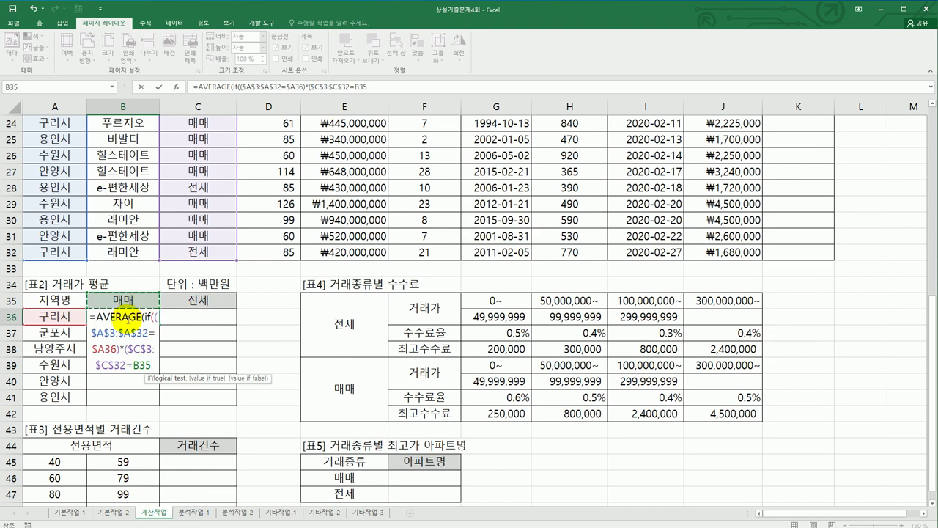
pyautogui.press('F4')
pyautogui.press('F4')
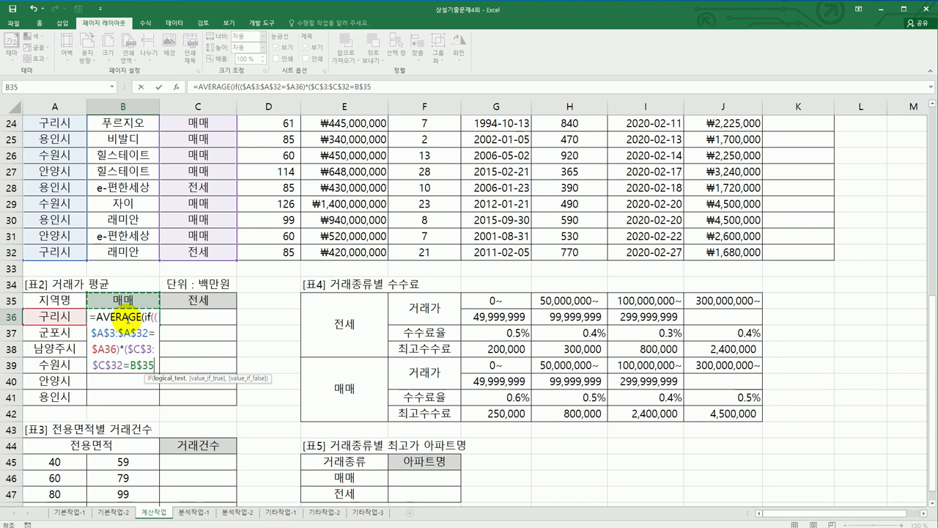
pyautogui.write('),')
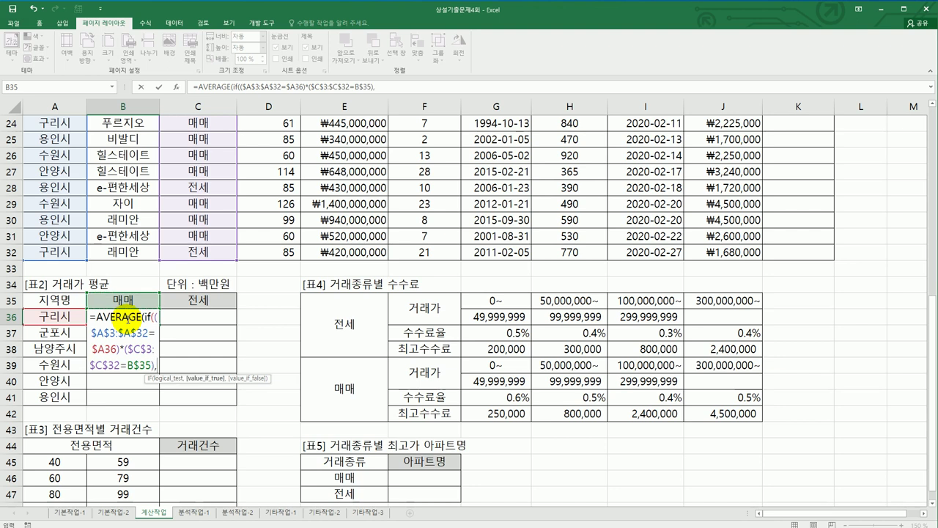
# Use $E$3:$E$32 as IF's true value, enter B36 as an array formula, and fill it across B36:C41.
pyautogui.scroll(2, 284, 349)
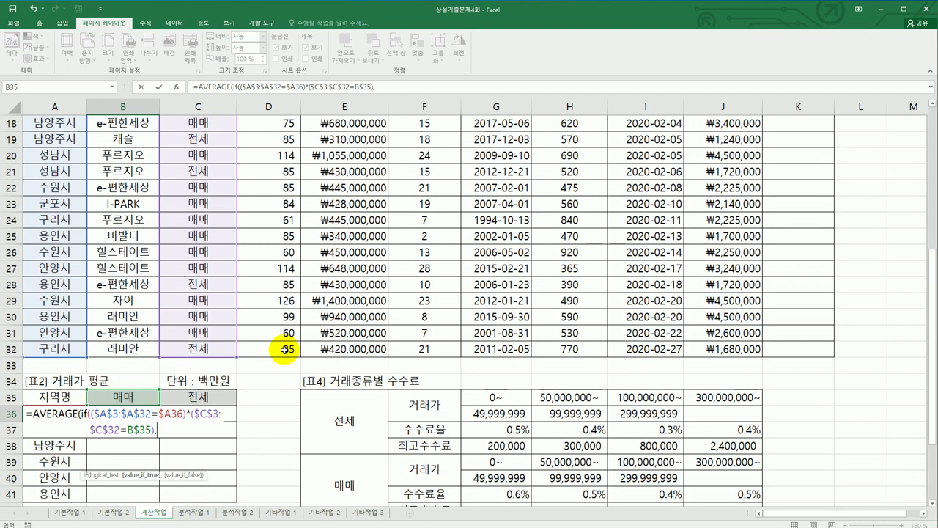
pyautogui.scroll(6, 285, 349)
pyautogui.click(353, 155)
pyautogui.moveTo(353, 155); pyautogui.dragTo(330, 462)
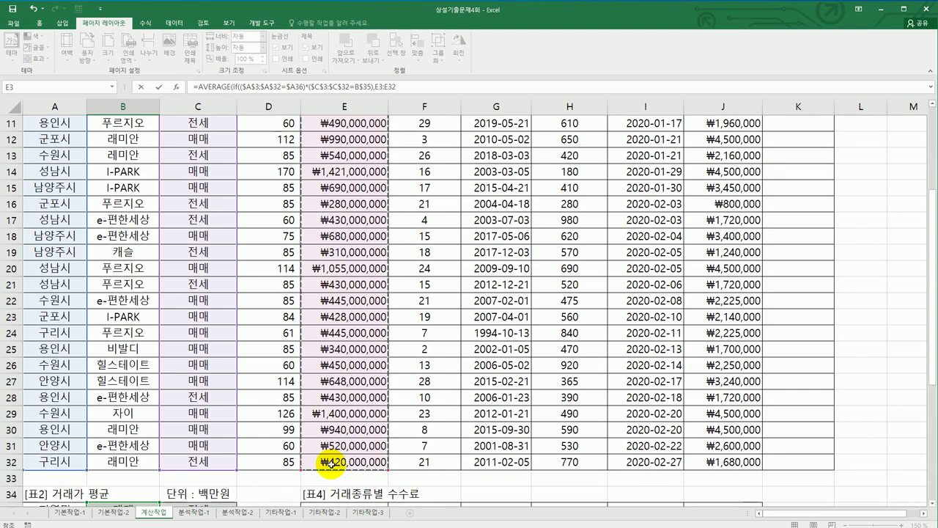
pyautogui.press('F4')
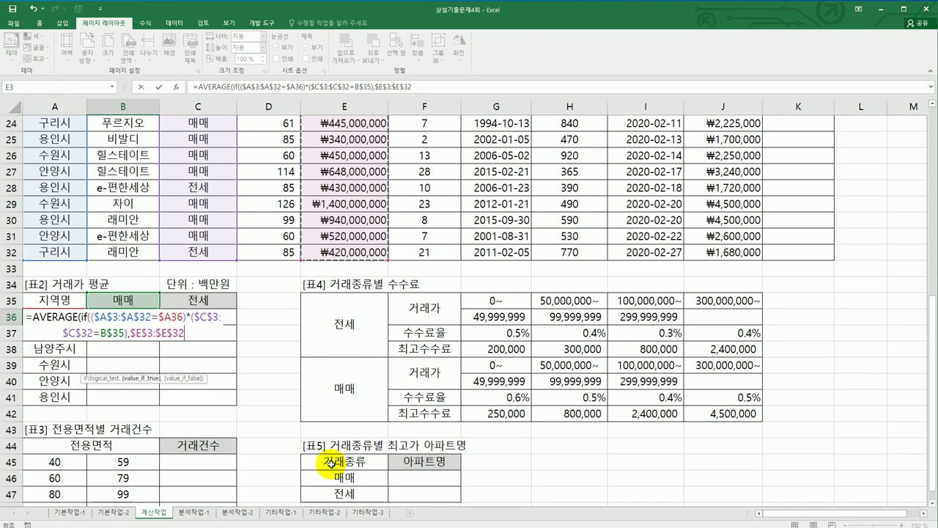
pyautogui.write('))')
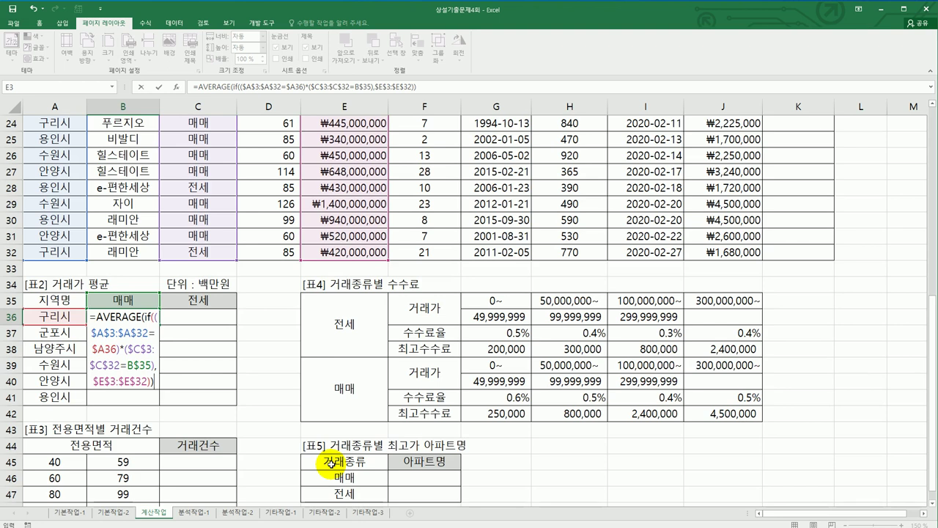
pyautogui.hotkey('ctrl', 'shift', 'Return')
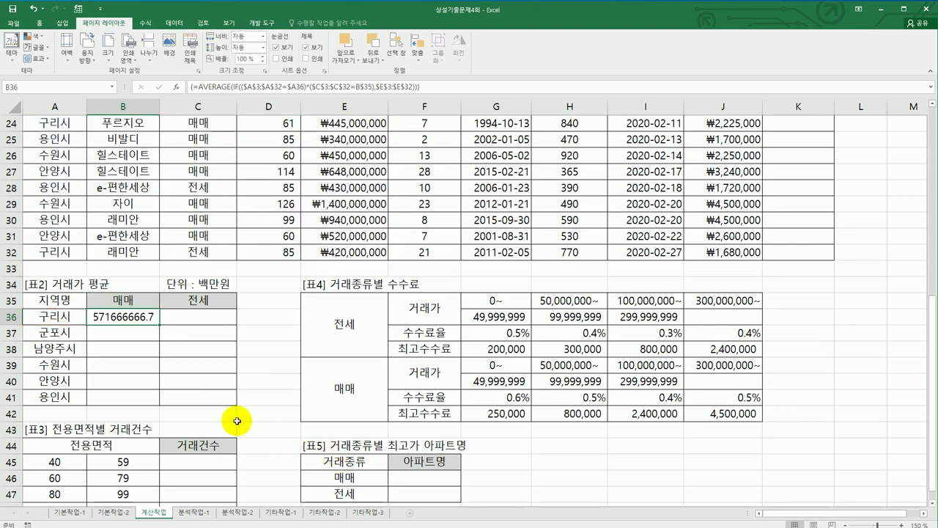
pyautogui.moveTo(157, 325); pyautogui.dragTo(216, 405)
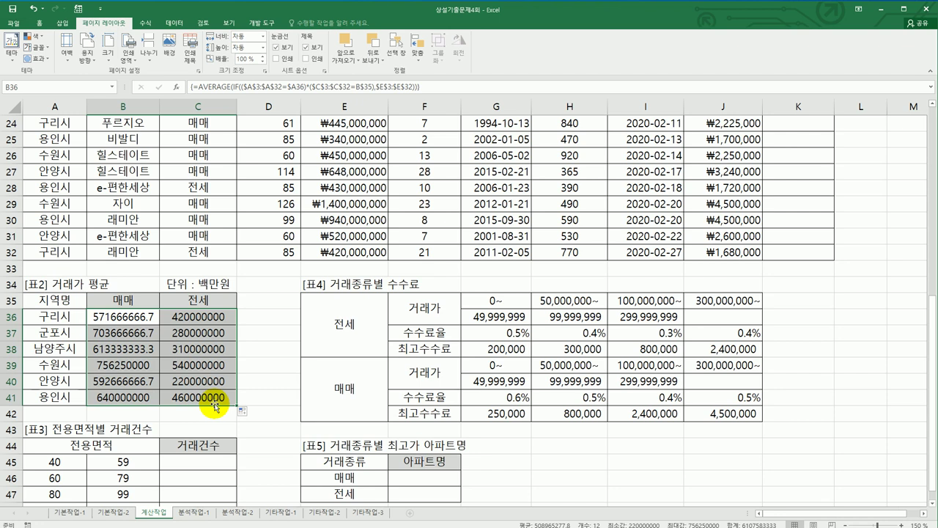
# Edit the B36 formula to insert the TEXT function in front of AVERAGE.
pyautogui.click(127, 320)
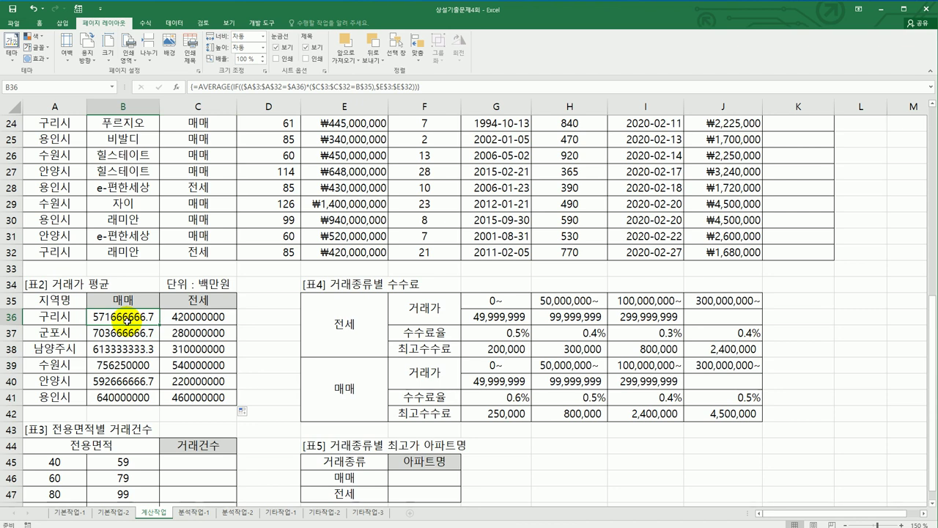
pyautogui.click(199, 87)
pyautogui.write('t')
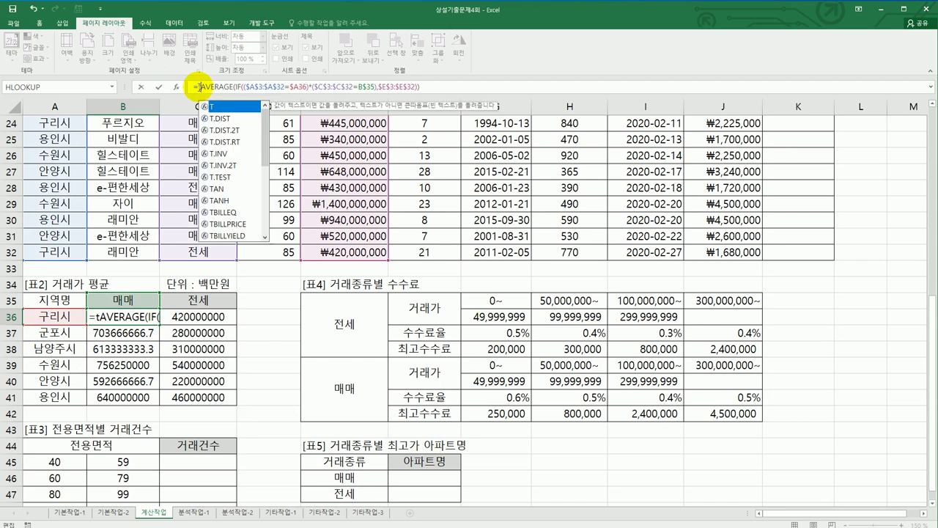
pyautogui.write('e')
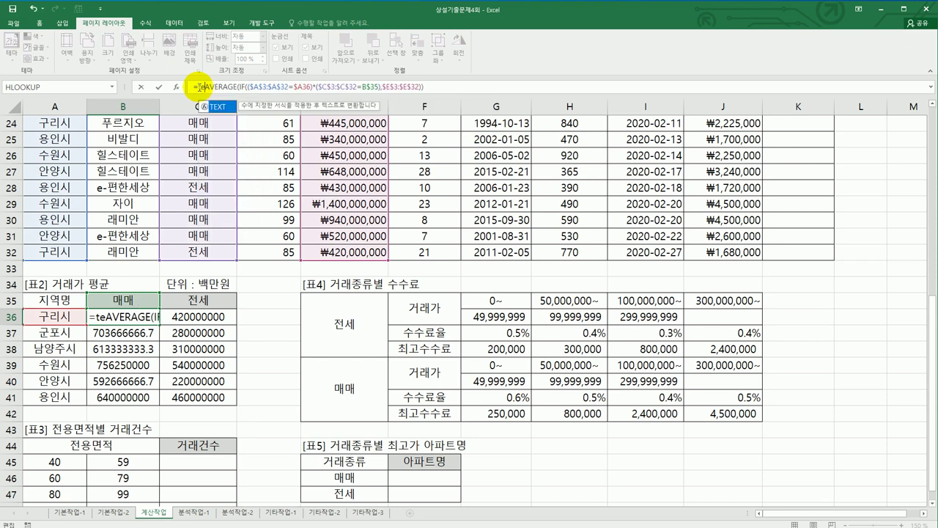
pyautogui.doubleClick(226, 109)
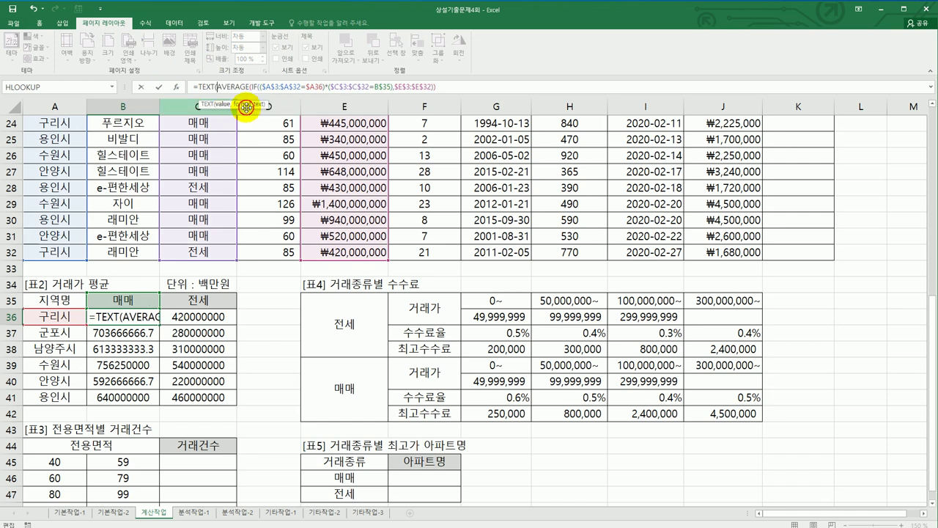
# Add "#,," as the TEXT format at the end of the B36 formula, close the function, and enter it as a regular formula.
pyautogui.click(454, 86)
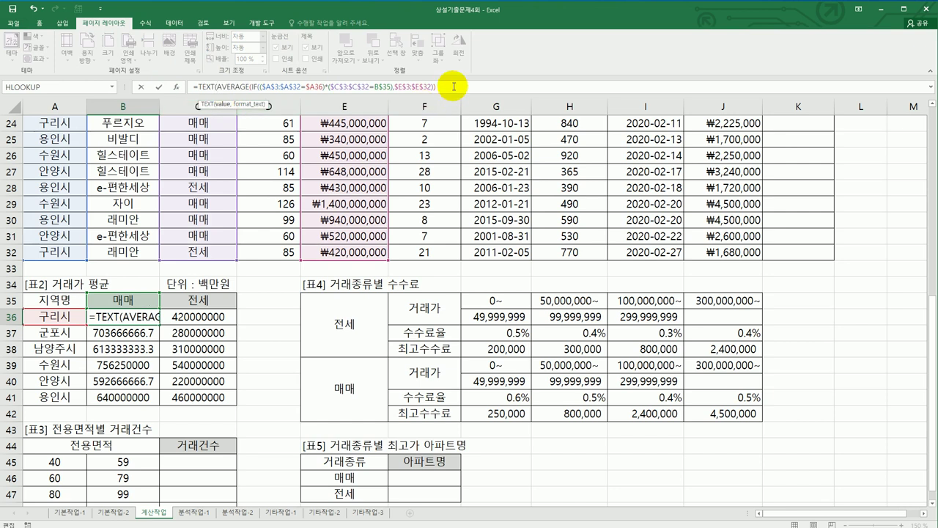
pyautogui.write(',')
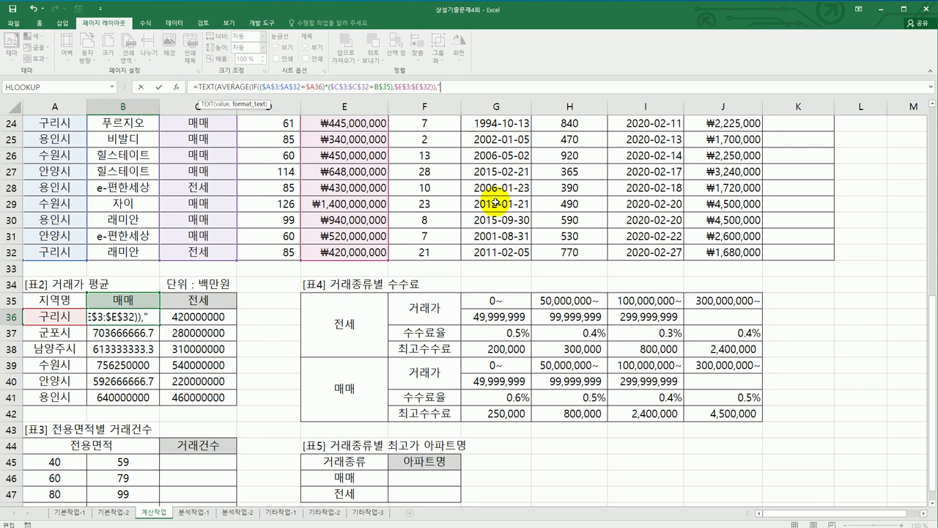
pyautogui.write('"#,,"')
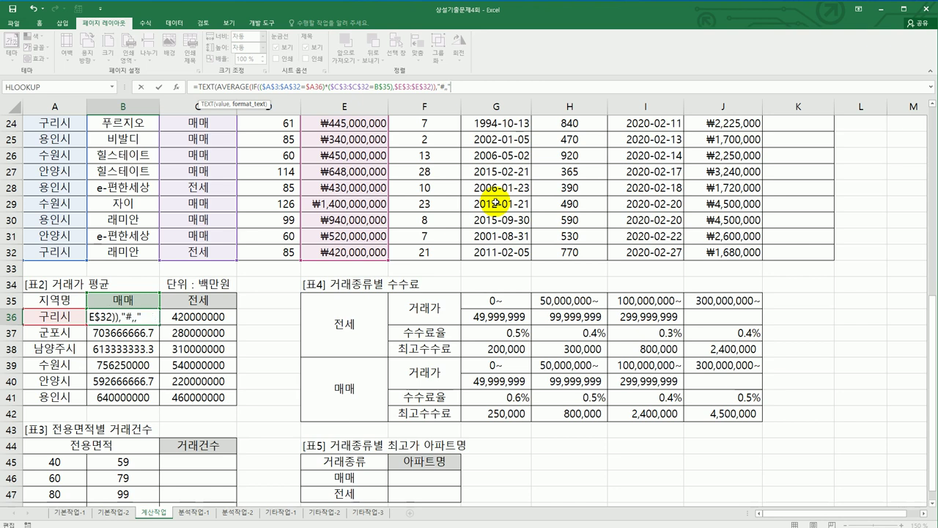
pyautogui.write(')')
pyautogui.press('Return')
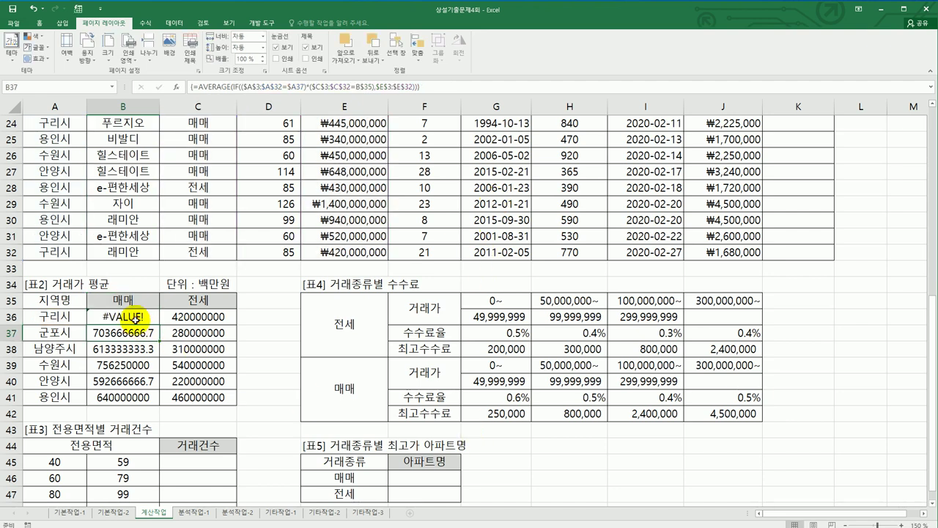
# Re-enter the B36 TEXT/AVERAGE formula with the "#,," format as an array formula and fill it across B36:C41.
pyautogui.click(135, 319)
pyautogui.click(461, 86)
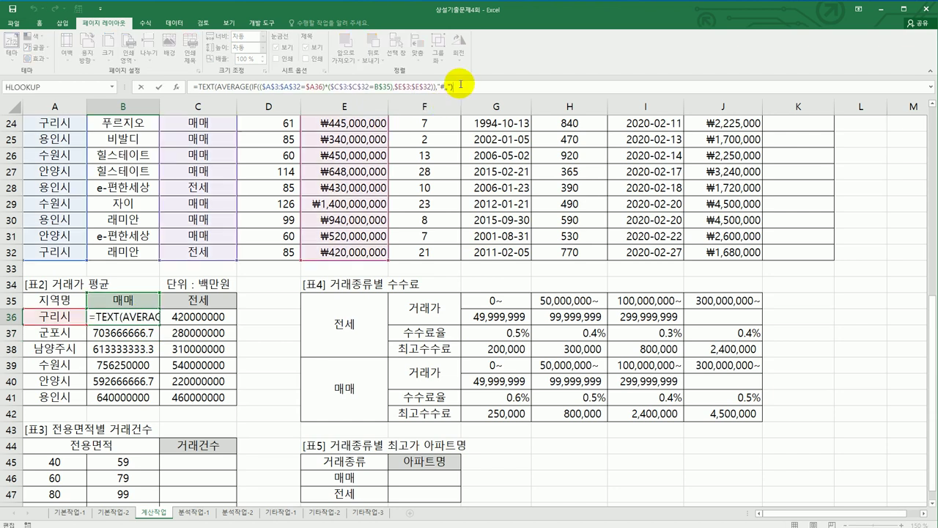
pyautogui.write(',')
pyautogui.hotkey('ctrl', 'shift', 'Return')
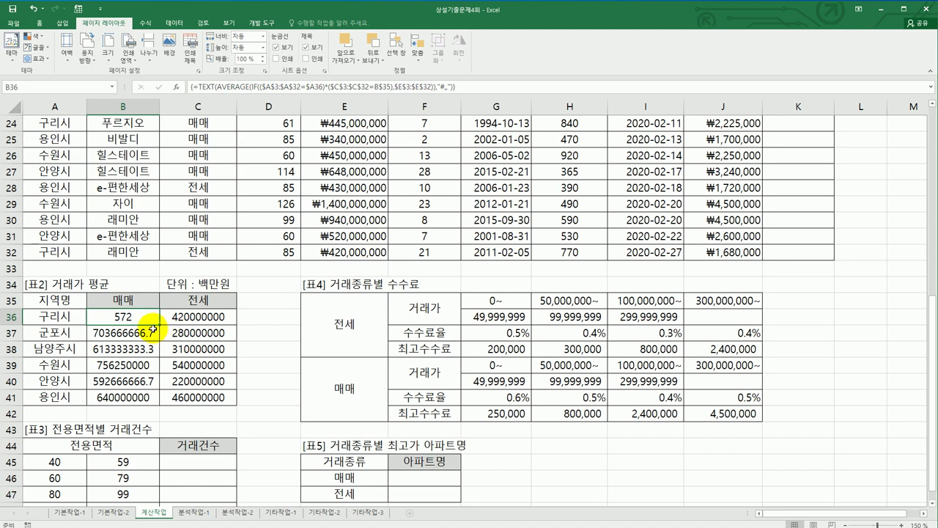
pyautogui.moveTo(159, 325); pyautogui.dragTo(227, 405)
pyautogui.click(226, 397)
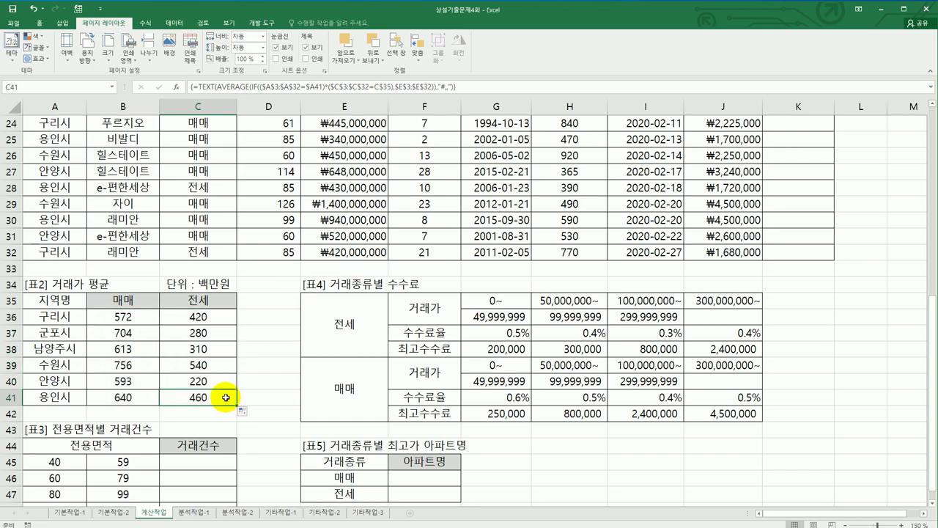
# Start a COUNT formula with a nested IF in C45 of 표3, opening a parenthesis for the first condition.
pyautogui.scroll(5, 389, 388)
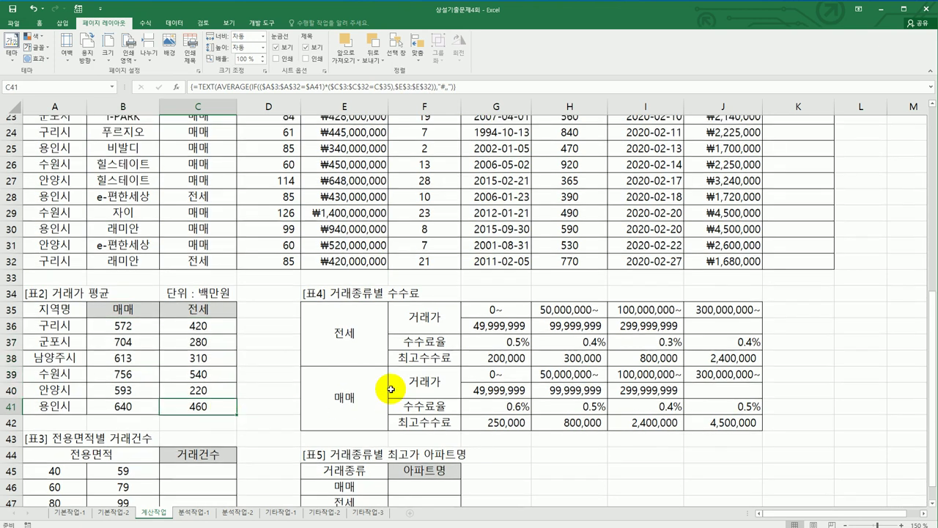
pyautogui.scroll(3, 392, 389)
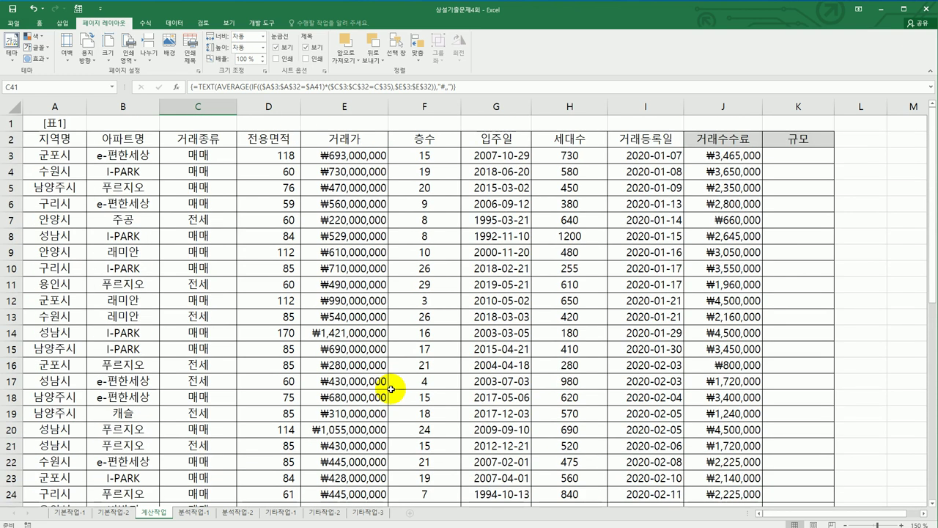
pyautogui.scroll(-5, 597, 389)
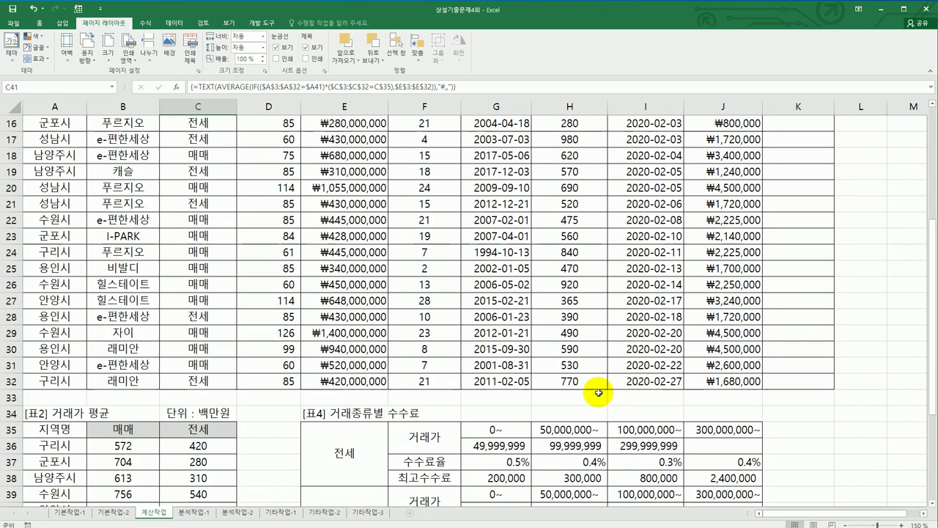
pyautogui.scroll(-5, 599, 393)
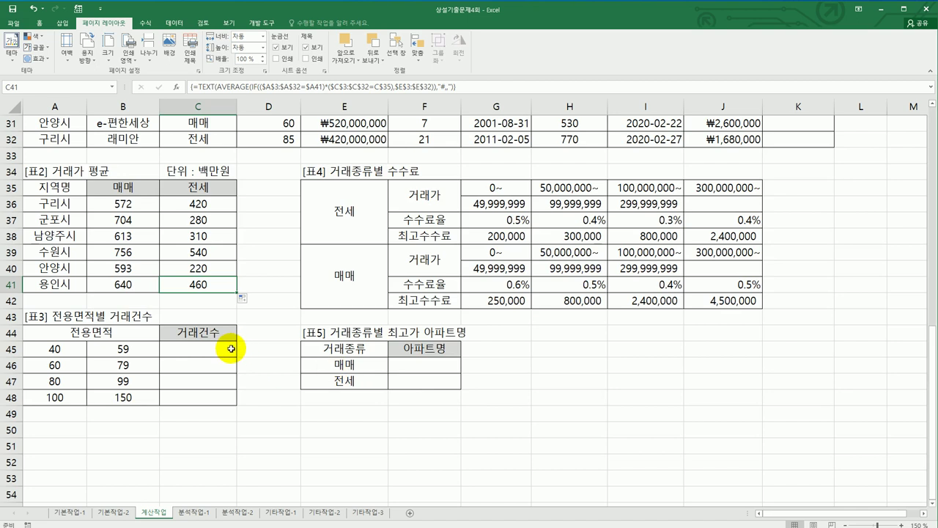
pyautogui.click(231, 349)
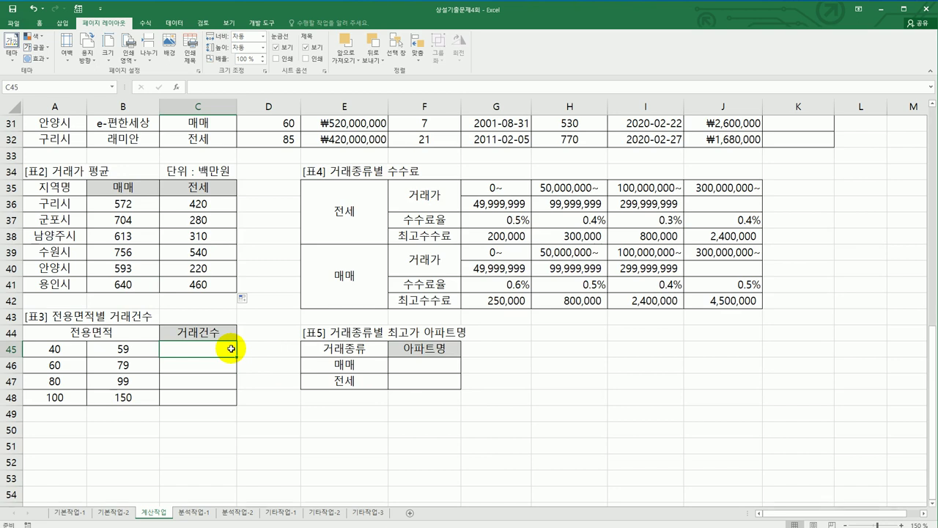
pyautogui.click(53, 349)
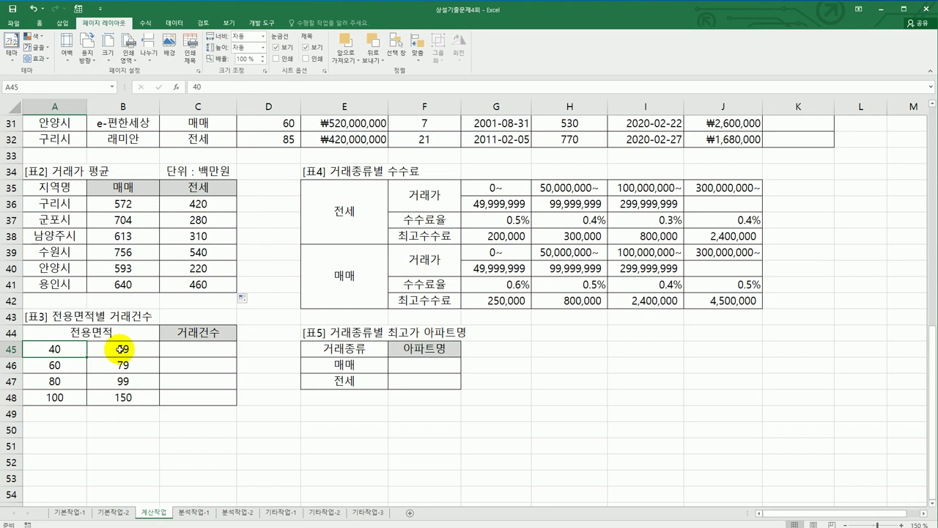
pyautogui.click(178, 349)
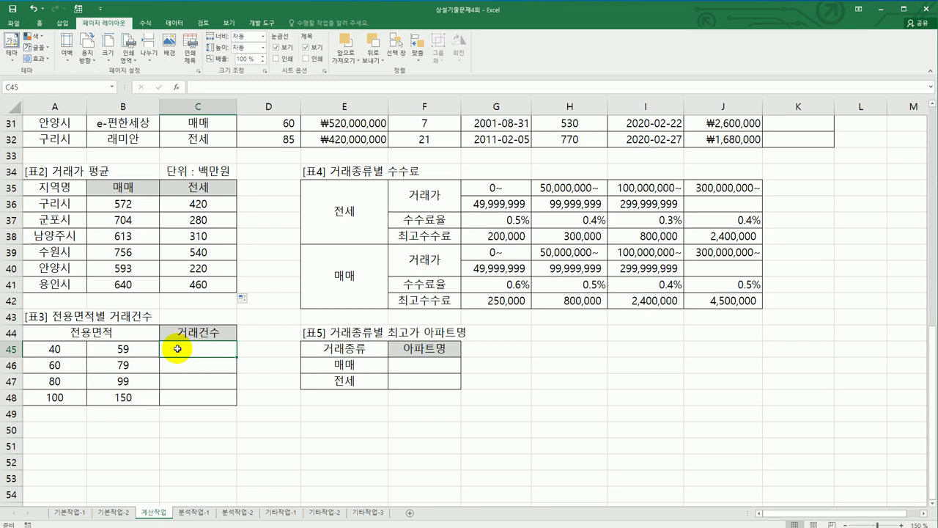
pyautogui.write('=')
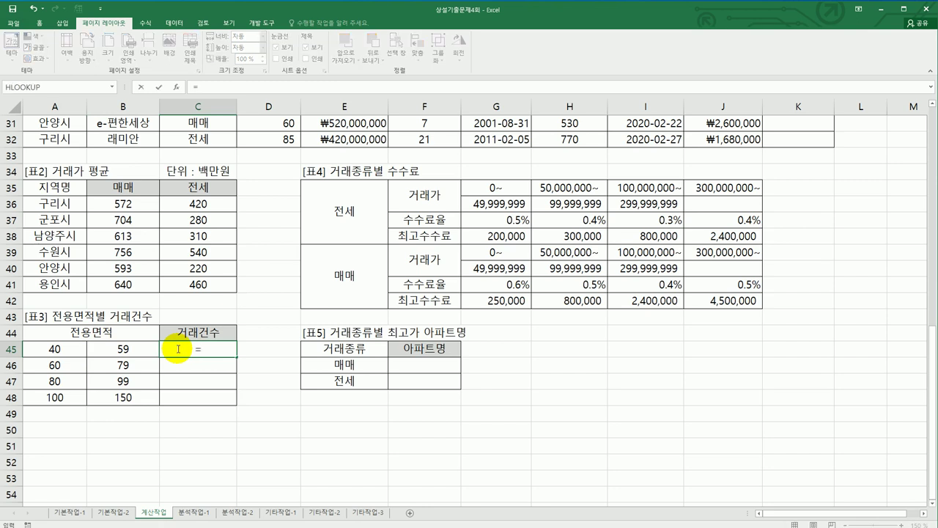
pyautogui.write('count')
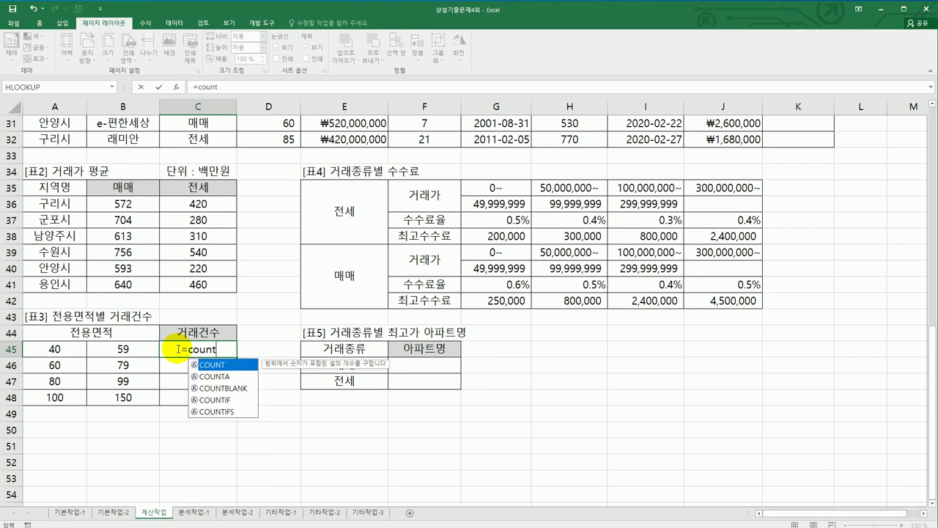
pyautogui.doubleClick(233, 365)
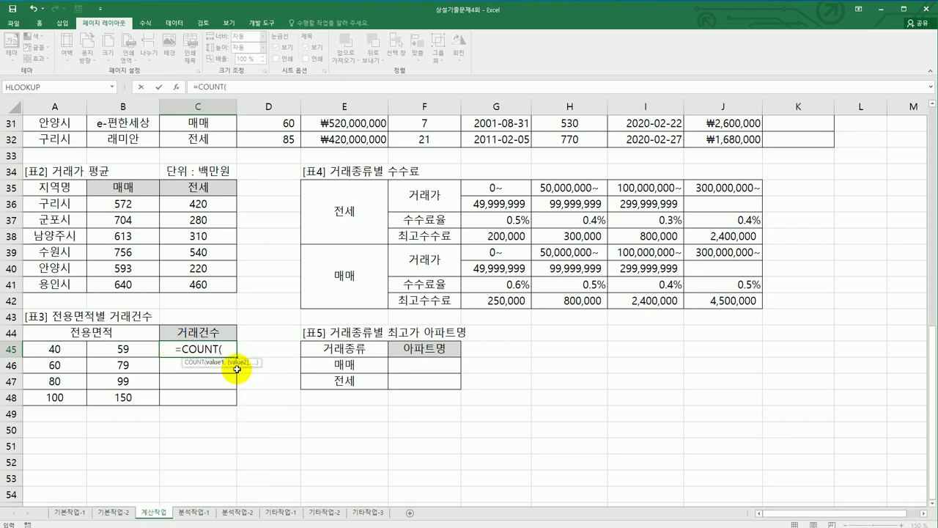
pyautogui.write('if(')
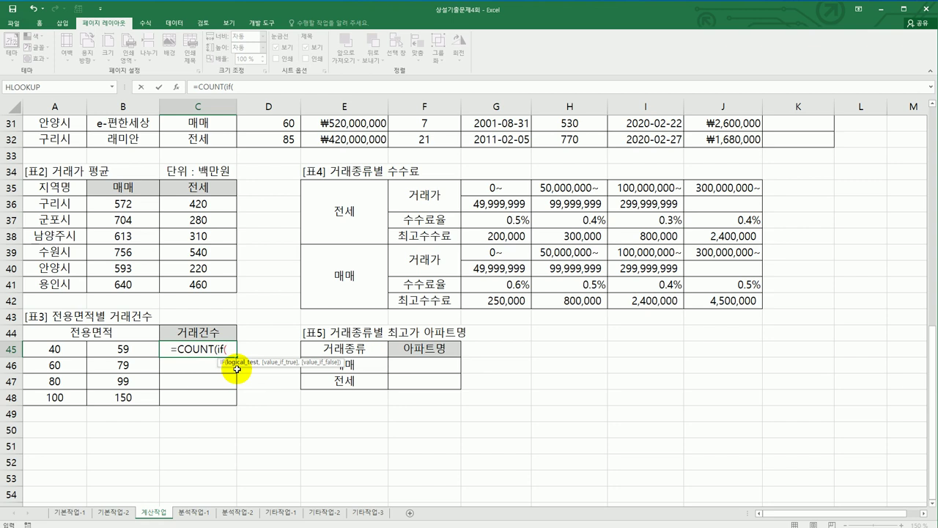
pyautogui.write('(')
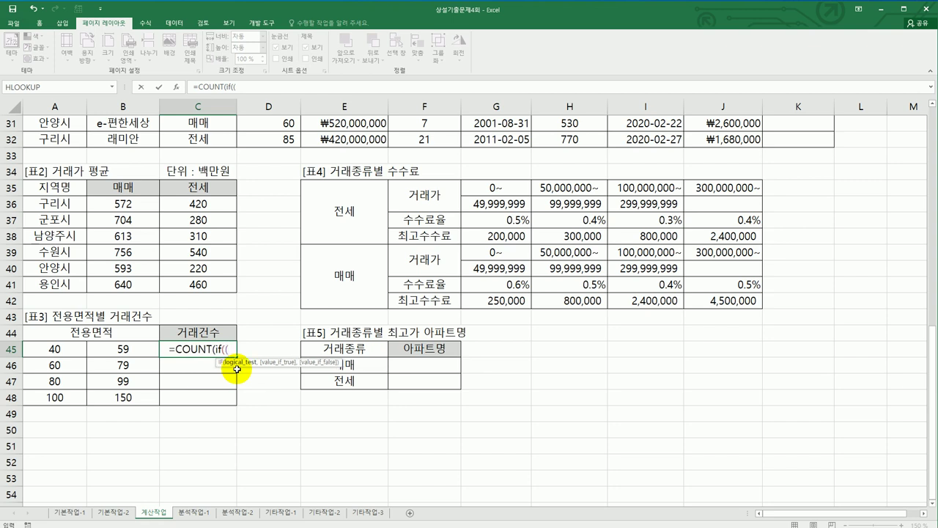
# Build the lower-bound area condition ($D$3:$D$32>=A45) in the C45 formula and open a multiplied second condition.
pyautogui.scroll(10, 234, 396)
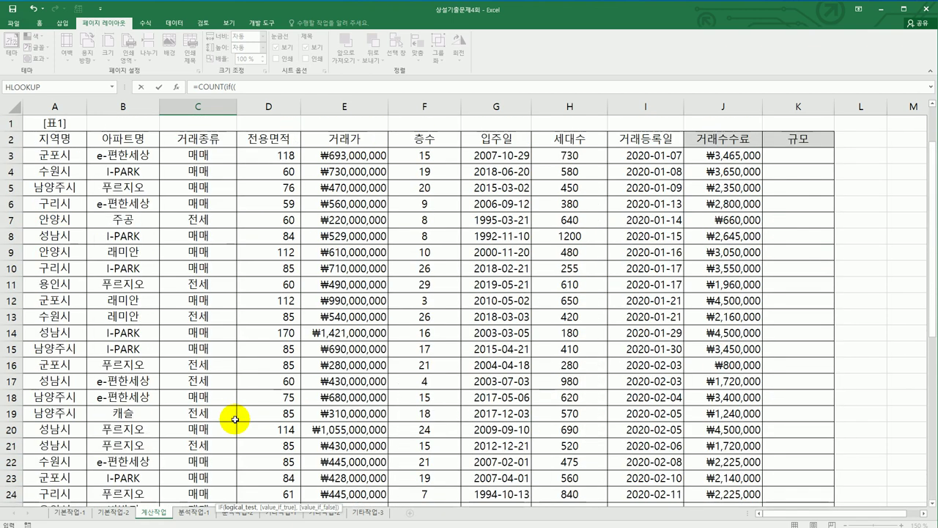
pyautogui.moveTo(264, 154); pyautogui.dragTo(280, 479)
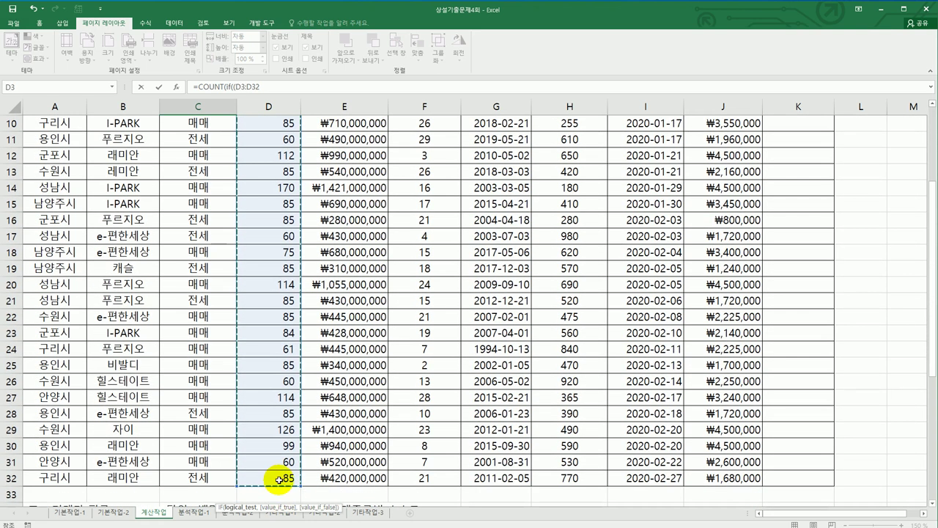
pyautogui.press('F4')
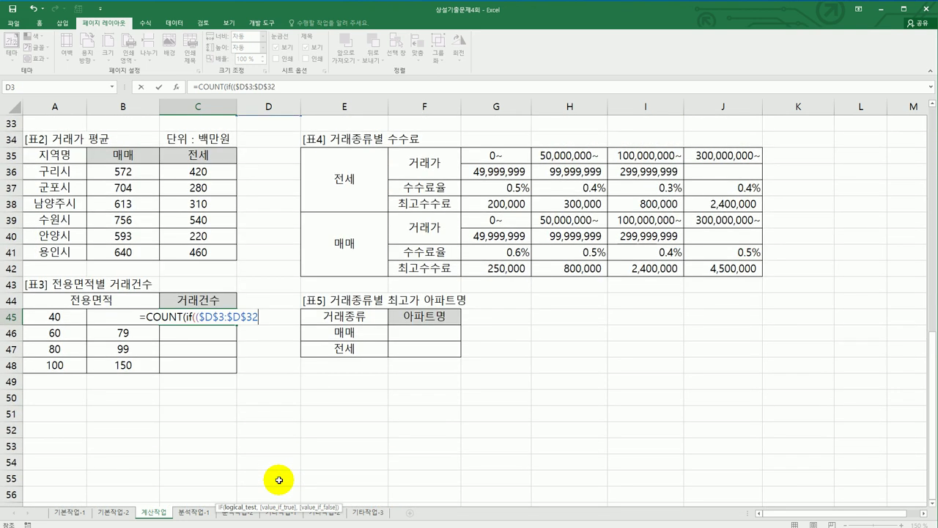
pyautogui.write('>=')
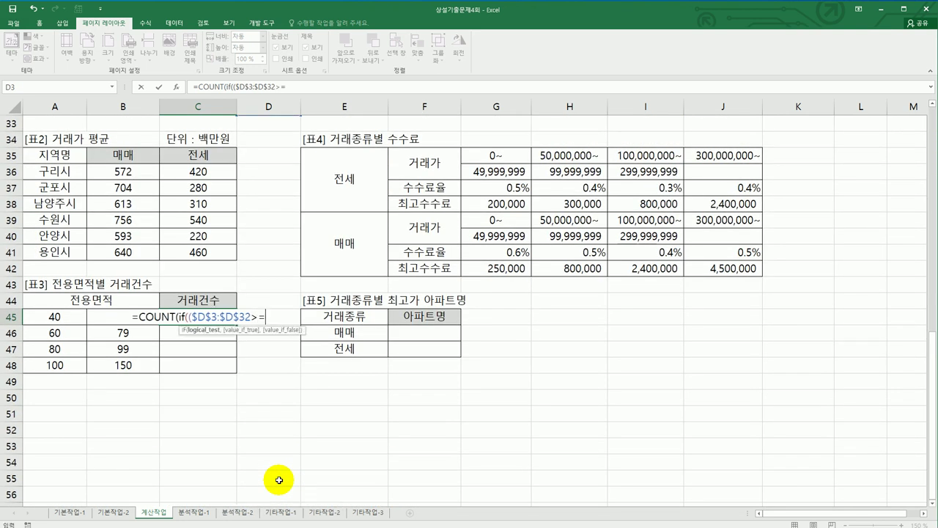
pyautogui.press('Left')
pyautogui.press('Left')
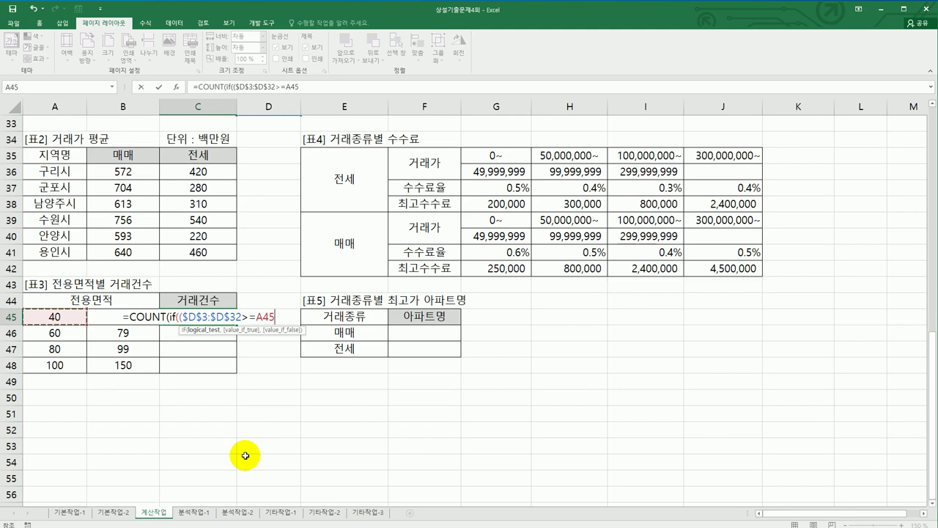
pyautogui.write(')*(')
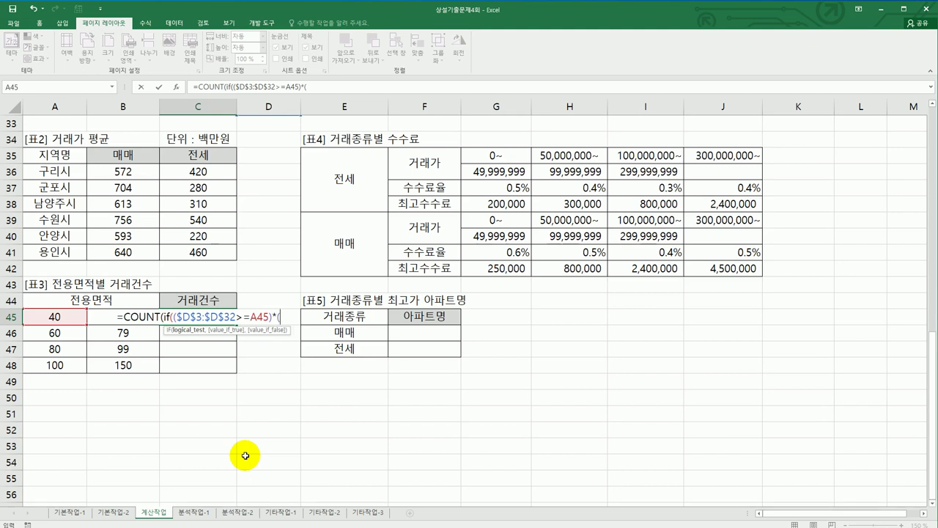
# Complete the second condition as the upper area bound, ($D$3:$D$32<=B45), with the D range absolute.
pyautogui.scroll(11, 246, 456)
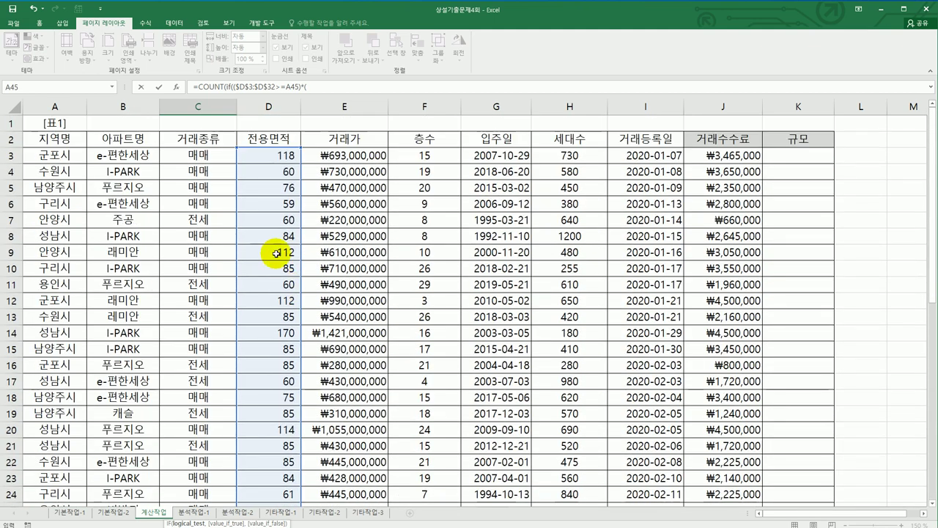
pyautogui.moveTo(273, 154); pyautogui.dragTo(263, 483)
pyautogui.press('F4')
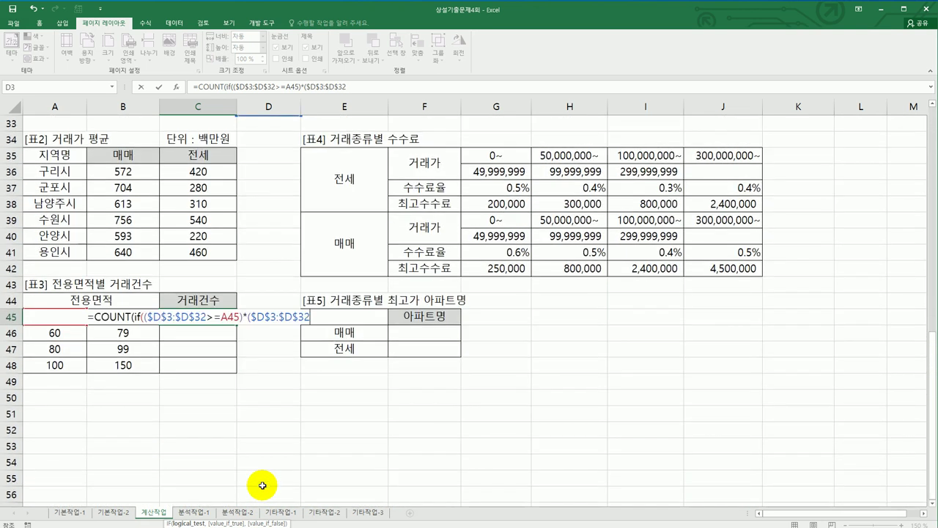
pyautogui.write('<=')
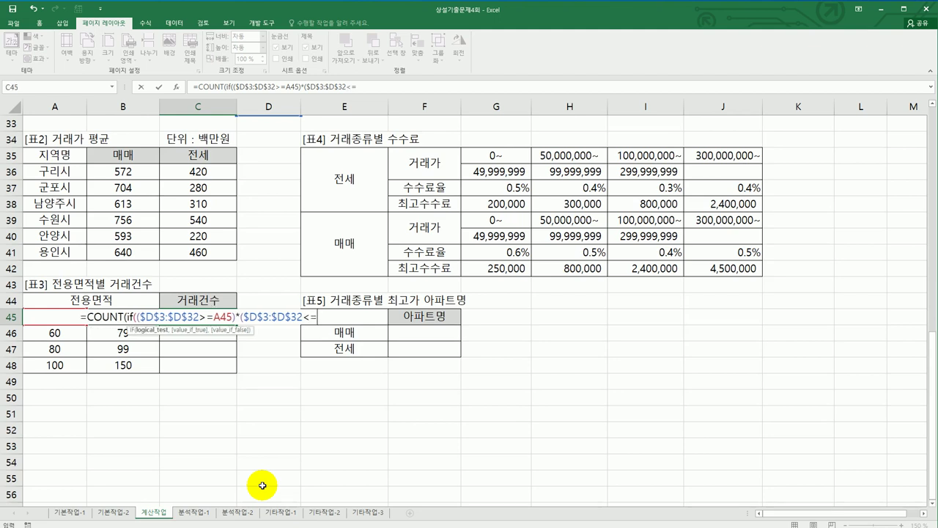
pyautogui.press('Left')
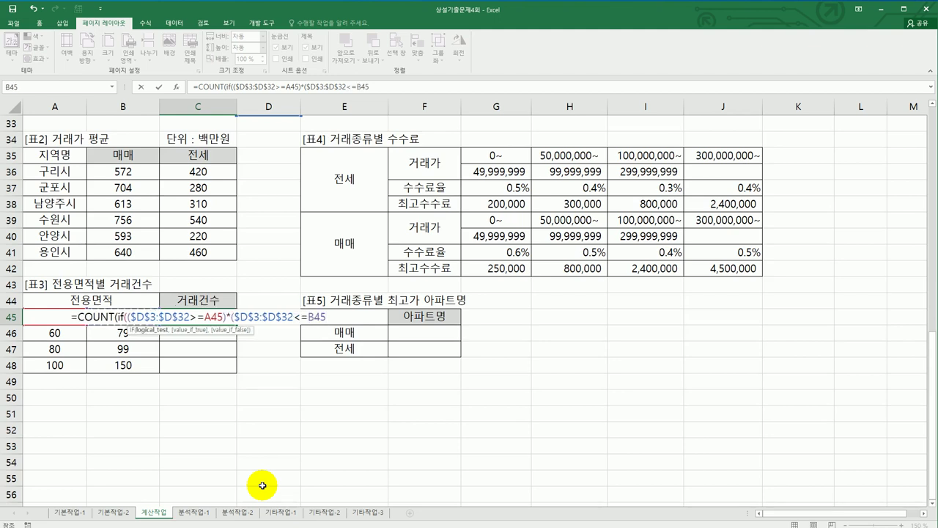
pyautogui.write(')')
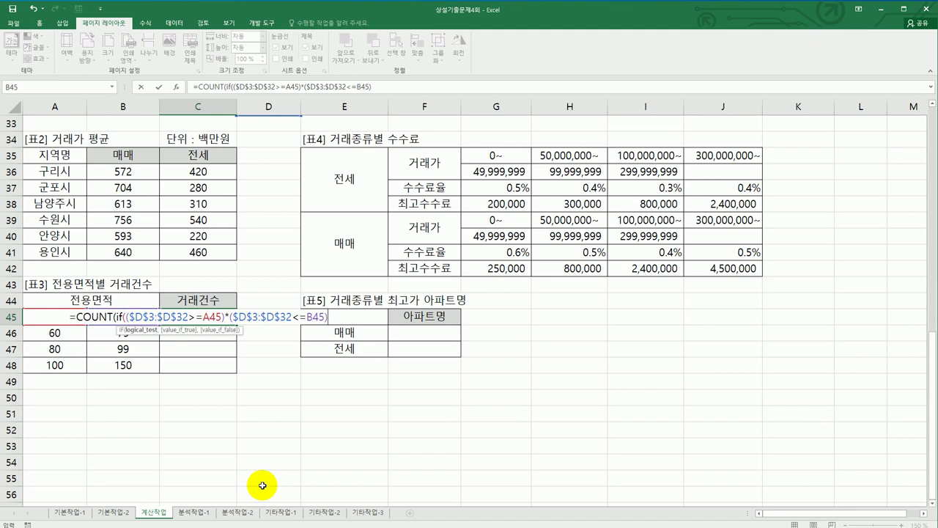
# Use 1 as IF's true value, close both functions, and append &"건" to the C45 formula.
pyautogui.write(',')
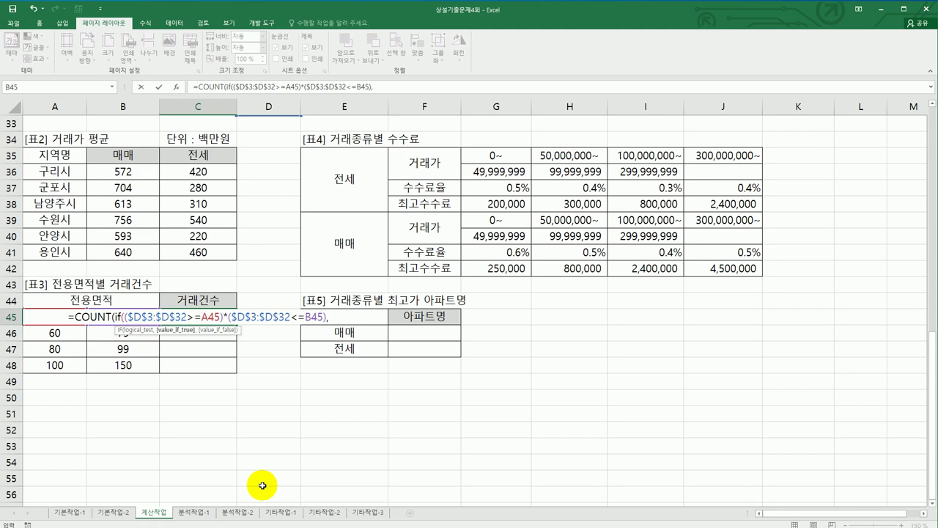
pyautogui.write('1')
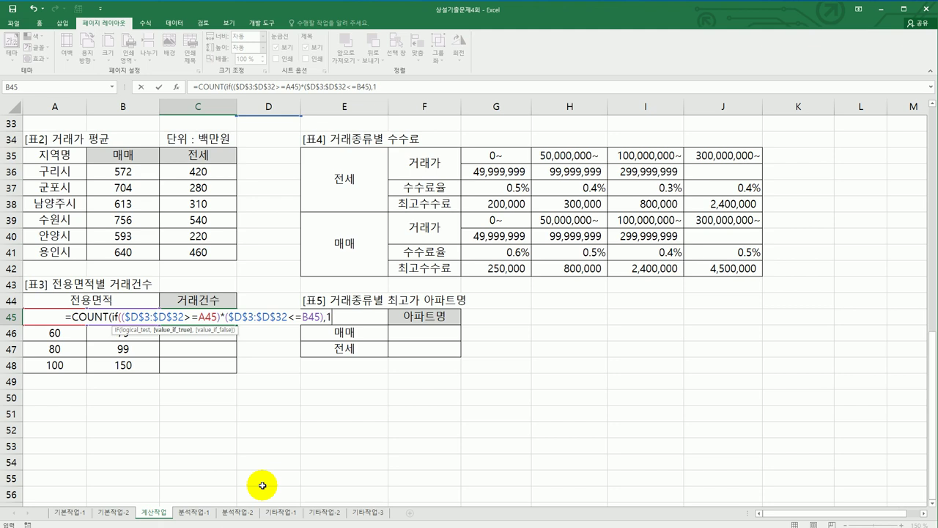
pyautogui.write(')')
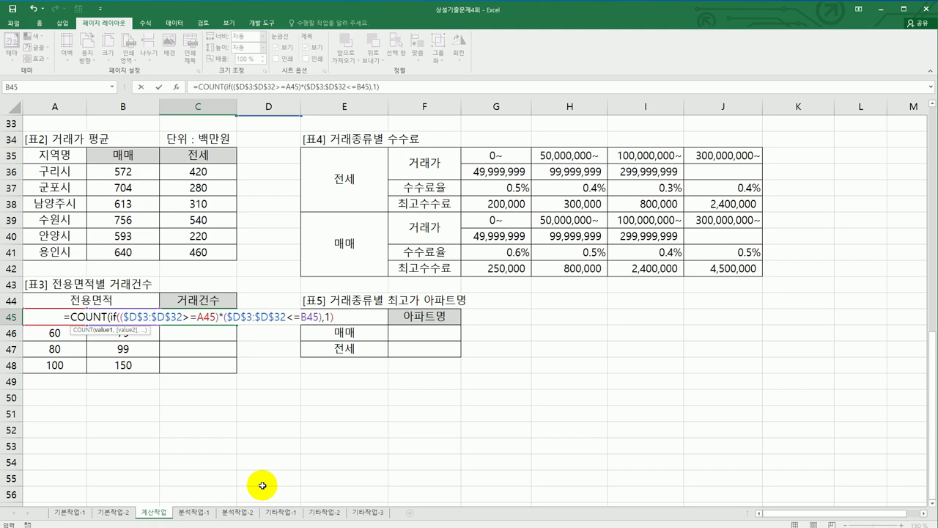
pyautogui.write(')')
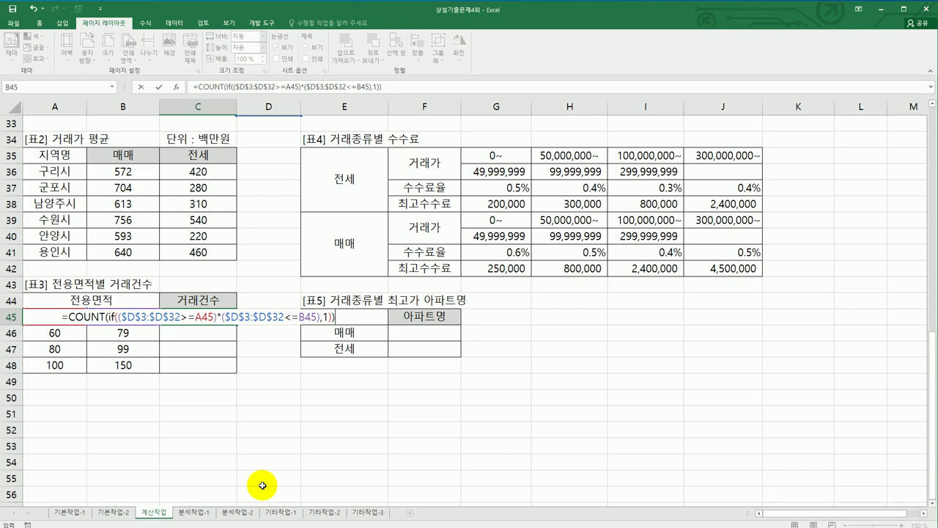
pyautogui.write('&"')
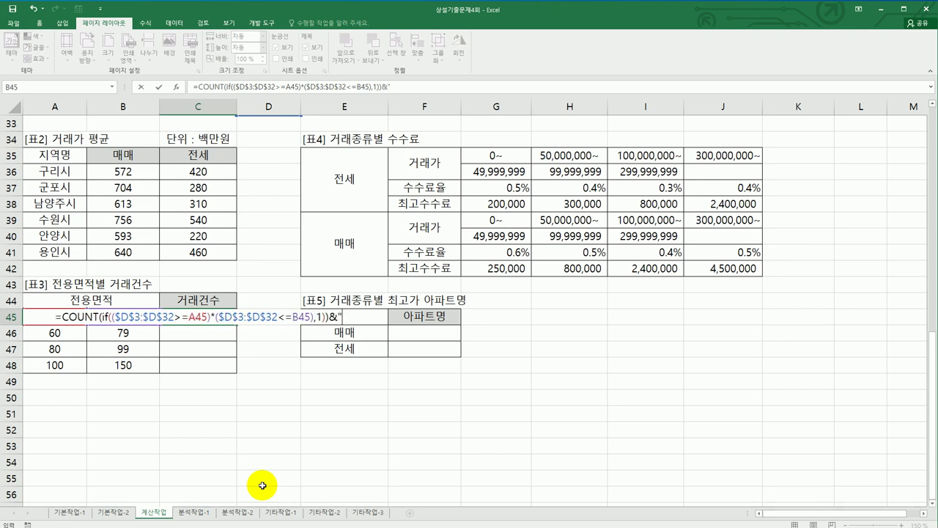
pyautogui.write('건')
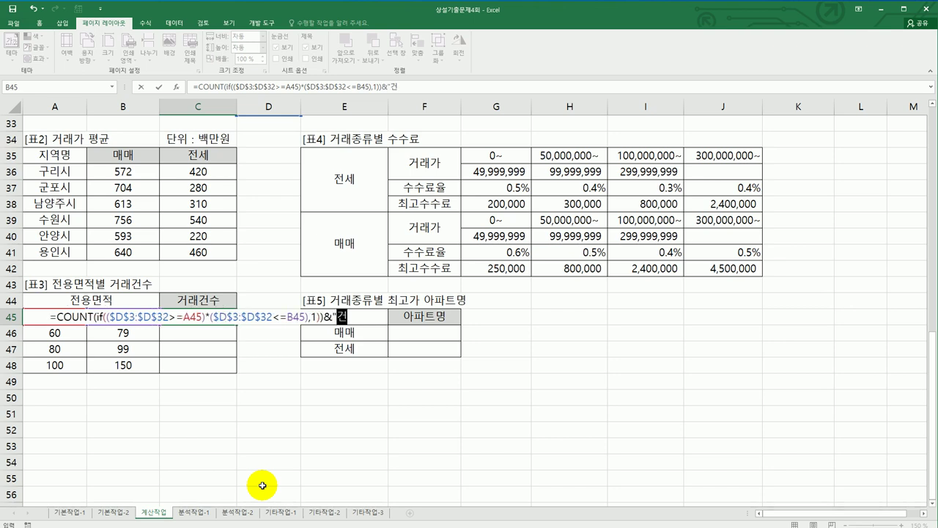
pyautogui.write('"')
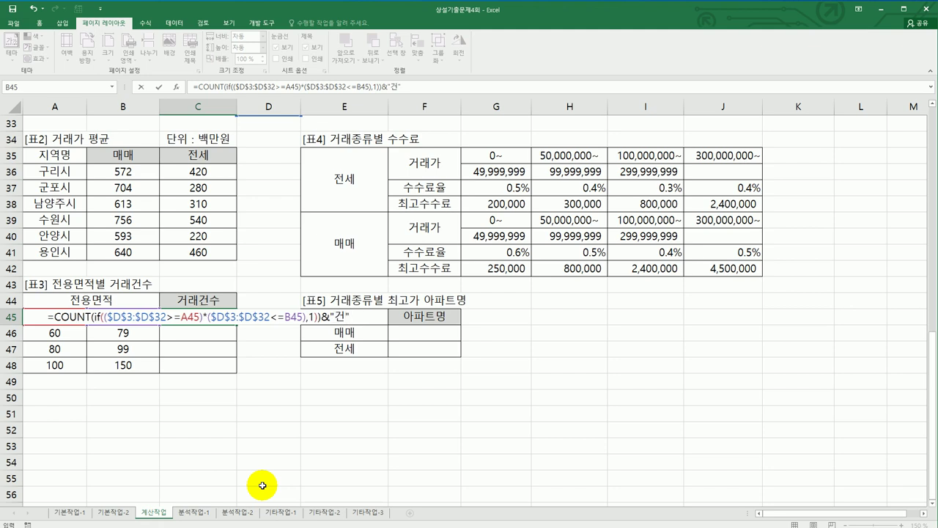
# Enter the C45 COUNT/IF formula as an array formula and fill it down to C48.
pyautogui.hotkey('ctrl', 'shift', 'Return')
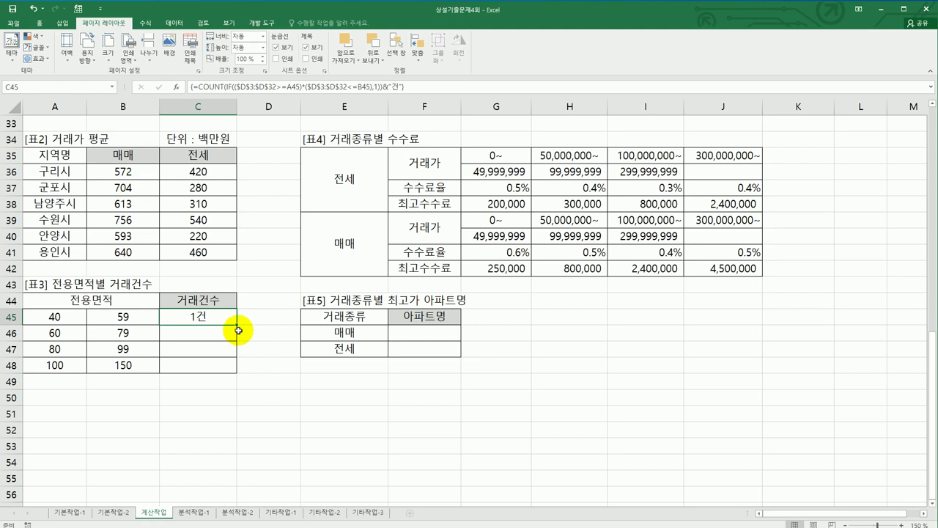
pyautogui.moveTo(236, 325); pyautogui.dragTo(230, 370)
pyautogui.click(230, 369)
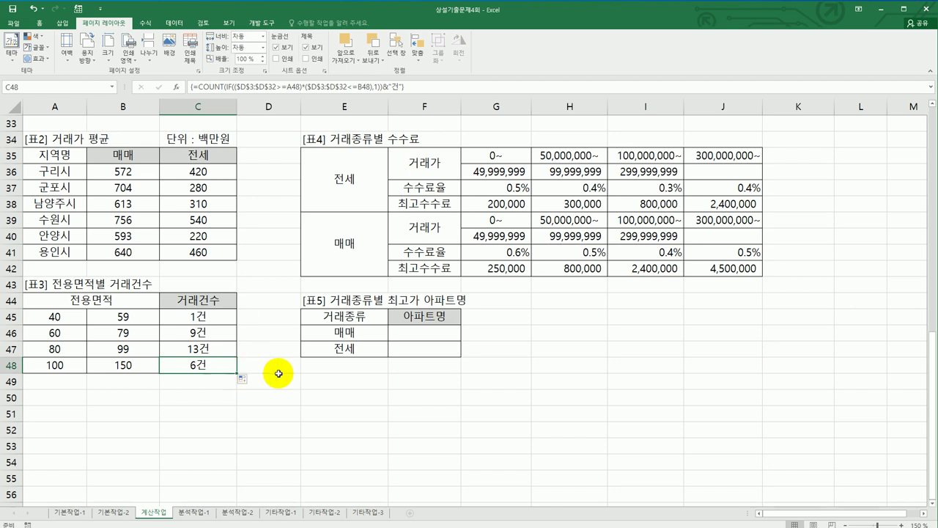
# Examine 표1's 아파트명, 거래종류 and 거래가 columns and the blank 아파트명 cells F46:F47 in 표5.
pyautogui.scroll(11, 378, 375)
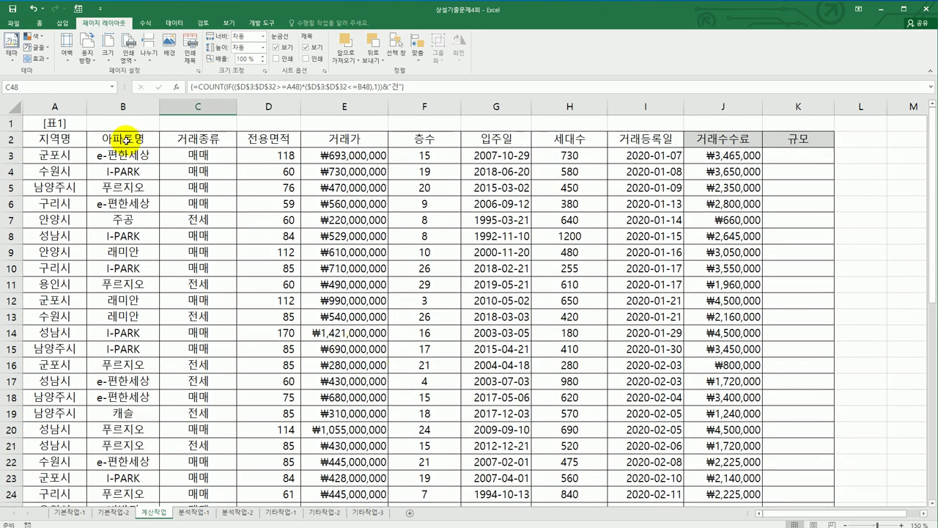
pyautogui.click(124, 138)
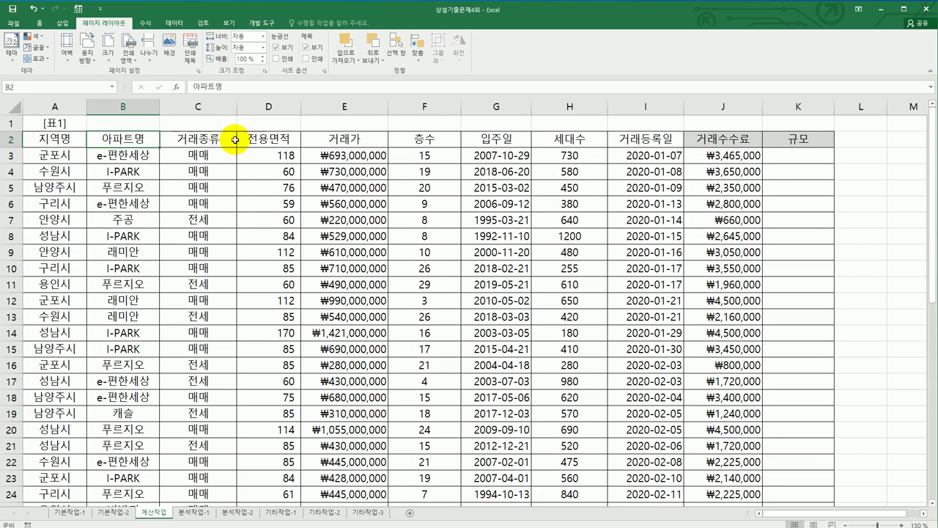
pyautogui.click(200, 139)
pyautogui.click(327, 138)
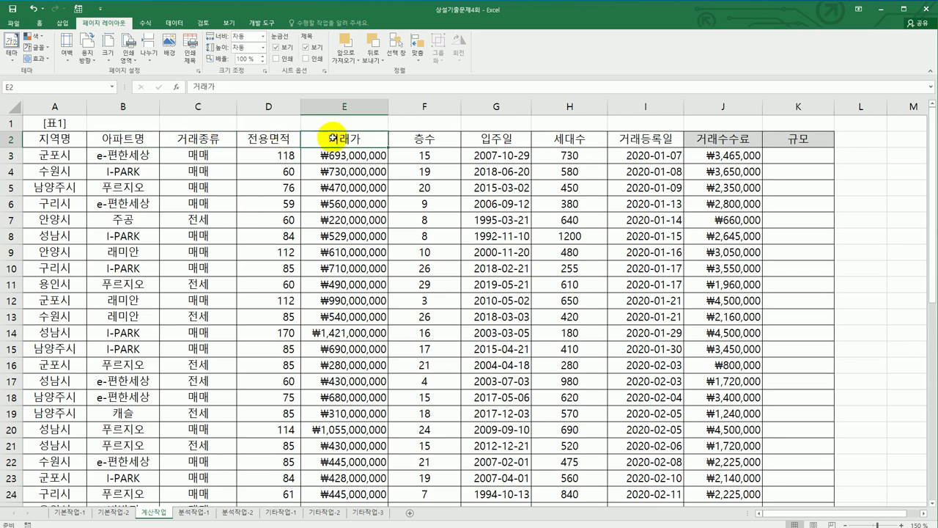
pyautogui.scroll(-6, 425, 261)
pyautogui.scroll(-6, 425, 268)
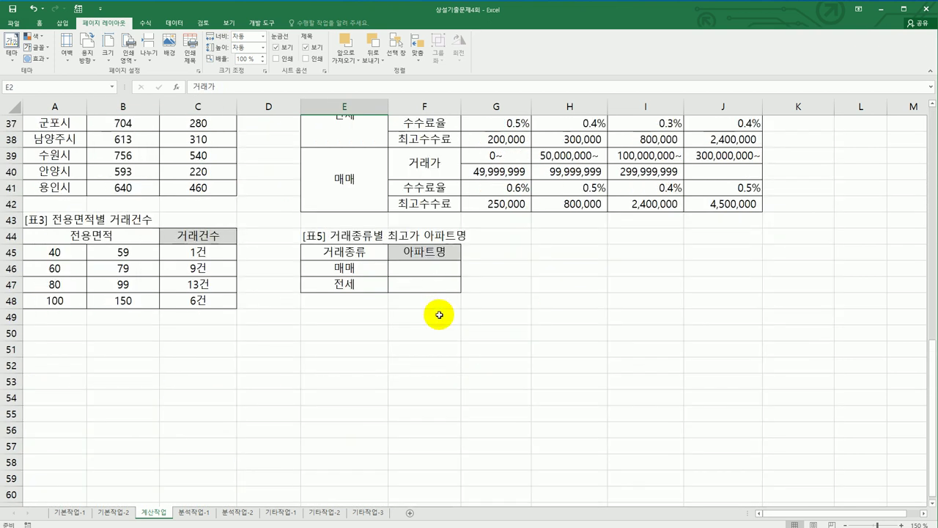
pyautogui.moveTo(428, 270); pyautogui.dragTo(423, 283)
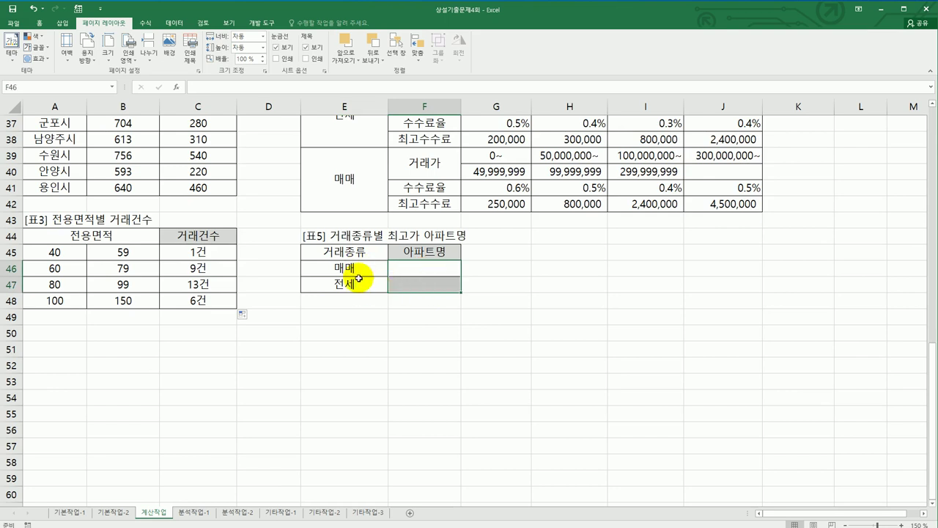
# Start an INDEX formula in F46 with the absolute range $B$3:$B$32 as its array, ready for the row argument.
pyautogui.click(443, 269)
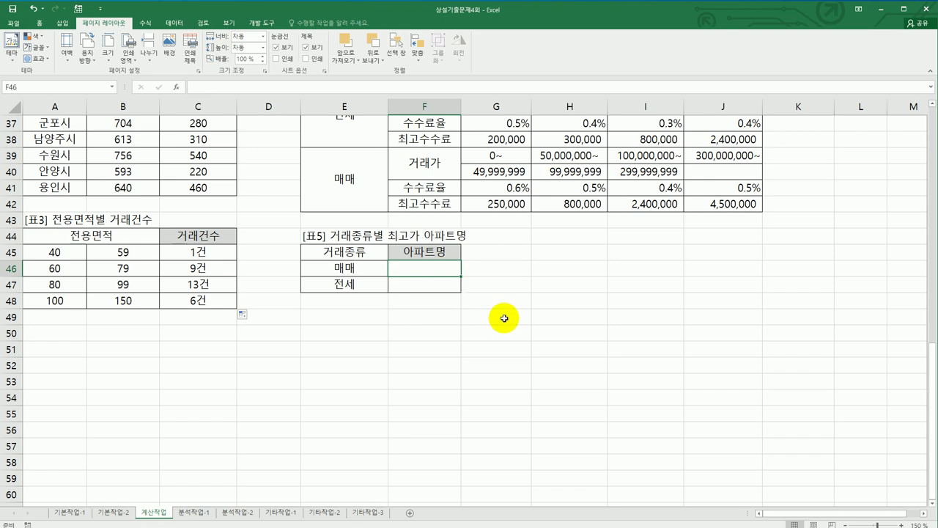
pyautogui.scroll(12, 504, 318)
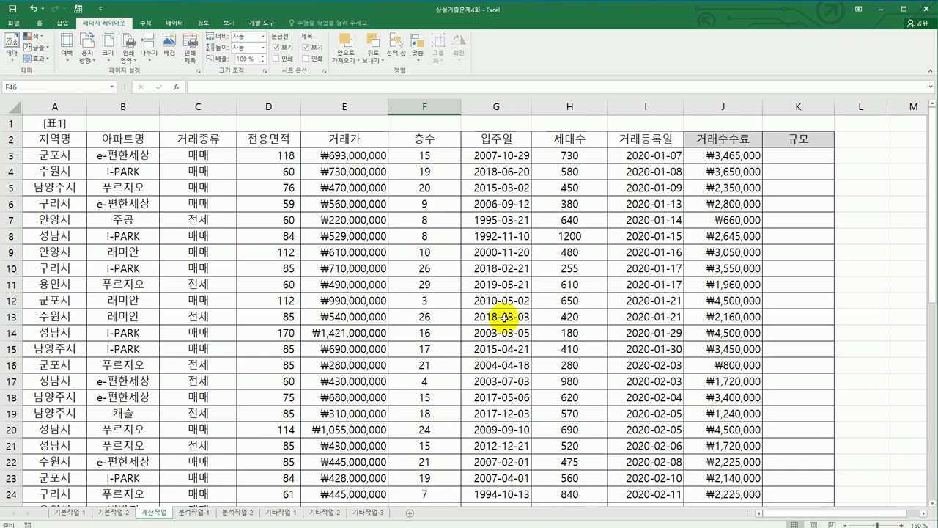
pyautogui.scroll(-10, 505, 317)
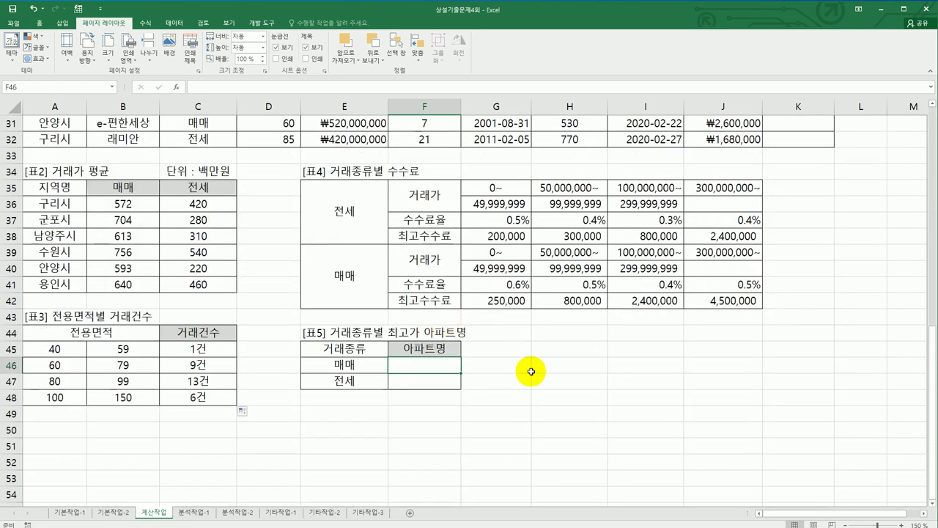
pyautogui.write('=')
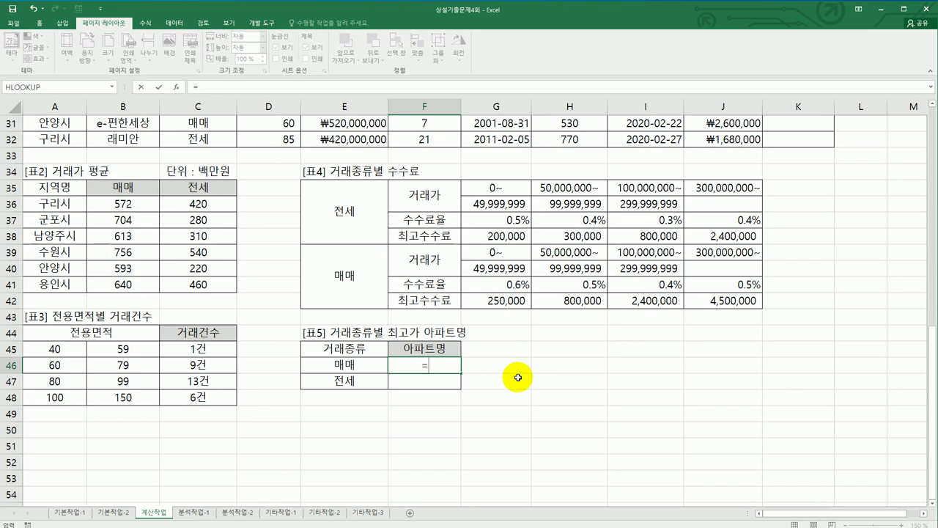
pyautogui.write('in')
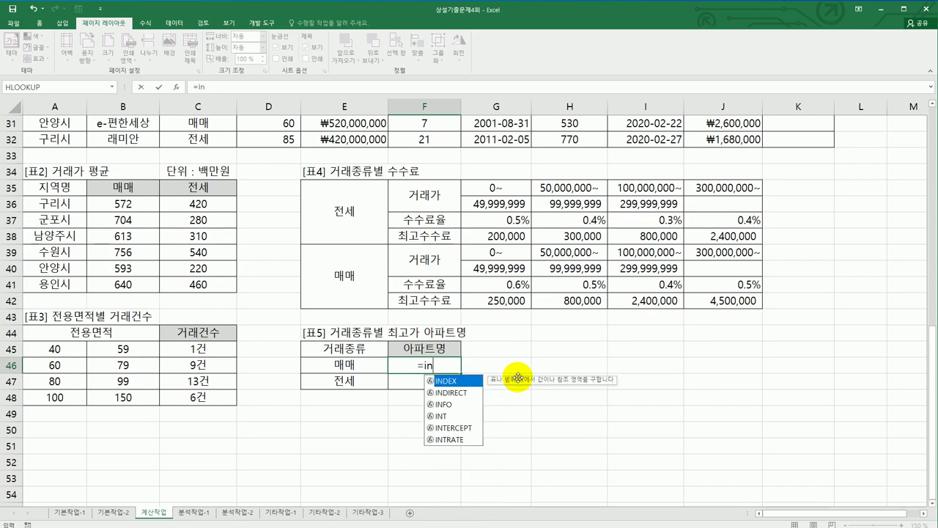
pyautogui.doubleClick(466, 381)
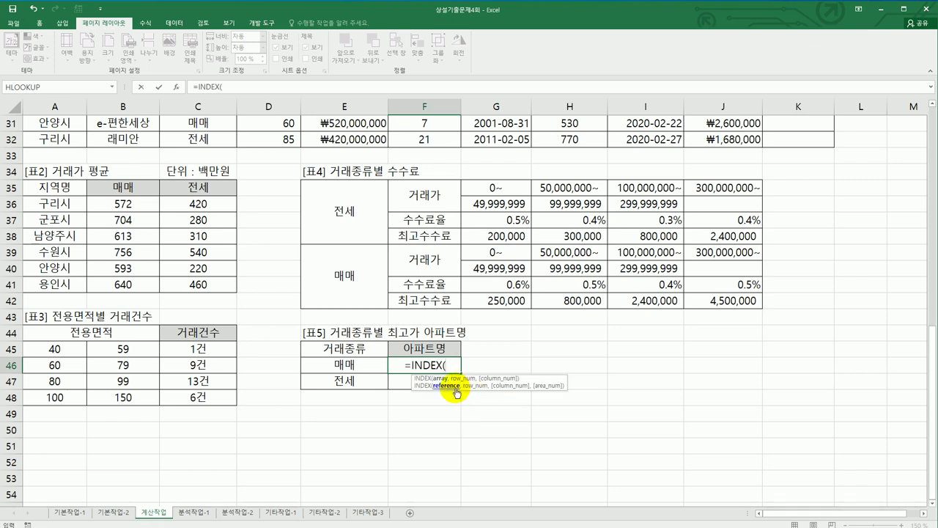
pyautogui.scroll(10, 404, 406)
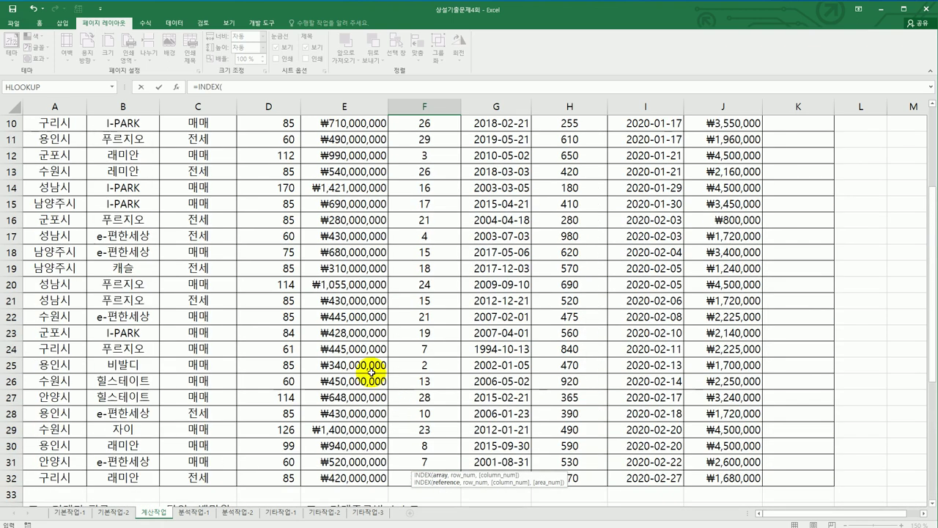
pyautogui.moveTo(119, 157); pyautogui.dragTo(125, 443)
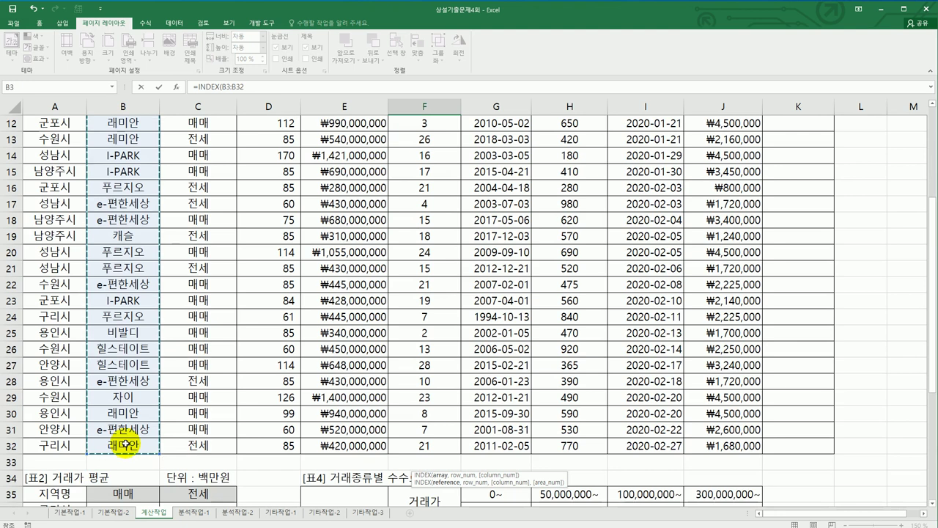
pyautogui.press('F4')
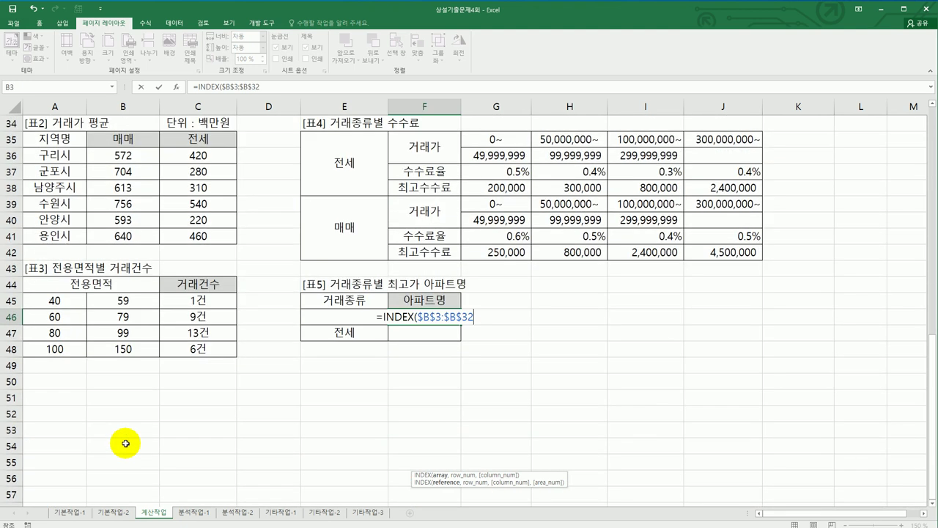
pyautogui.write(',')
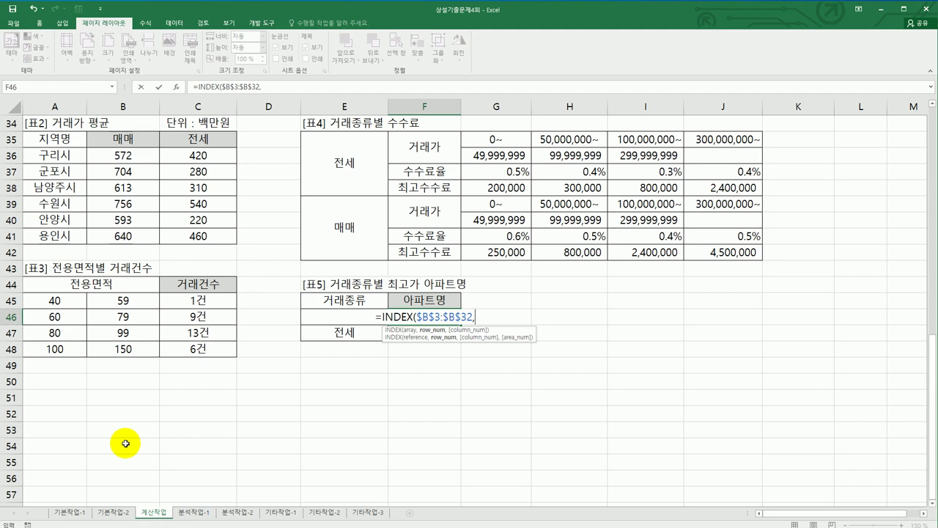
pyautogui.write('max(')
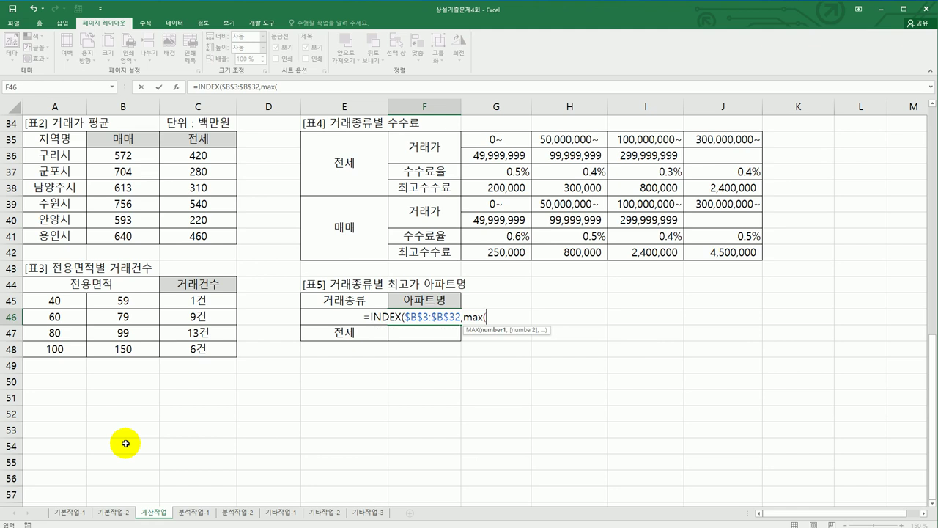
pyautogui.press('BackSpace')
pyautogui.press('BackSpace')
pyautogui.press('BackSpace')
pyautogui.press('BackSpace')
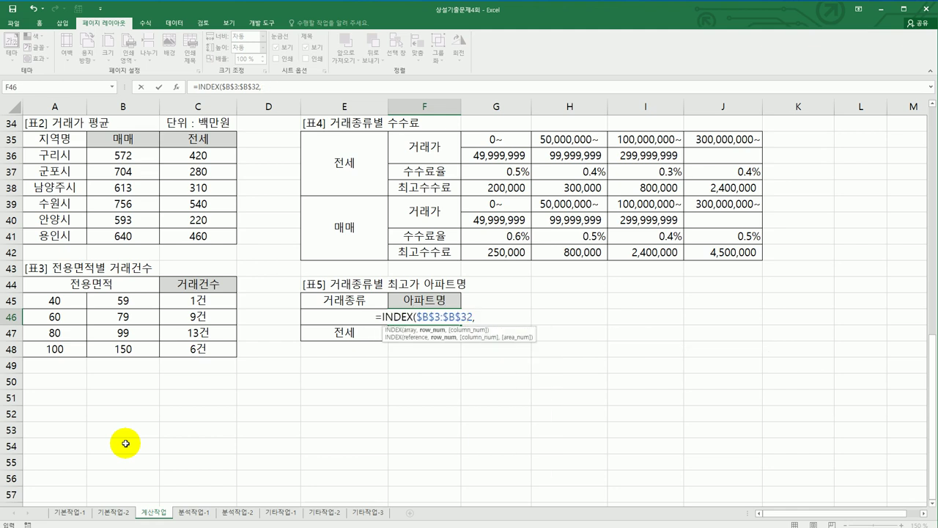
# Nest MATCH as INDEX's row argument, with MAX as its lookup value and an opening parenthesis for a condition.
pyautogui.write('match(')
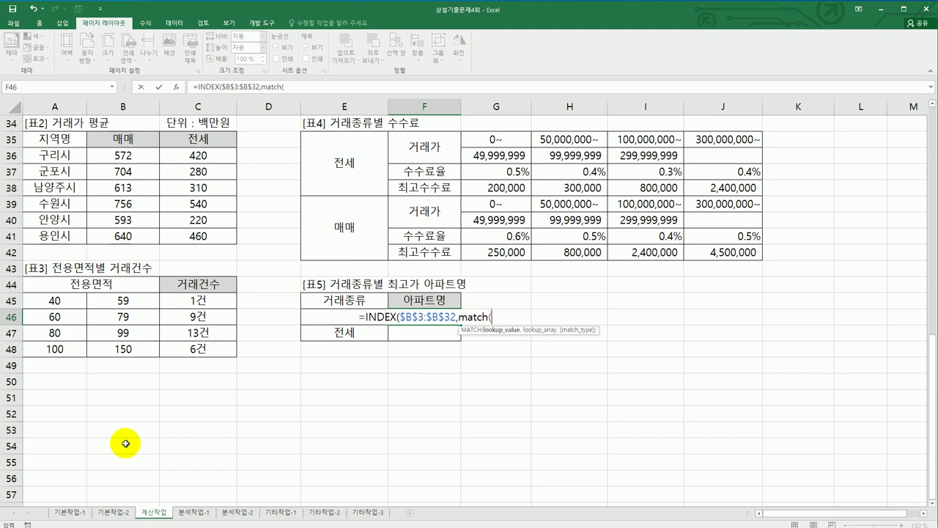
pyautogui.write('max')
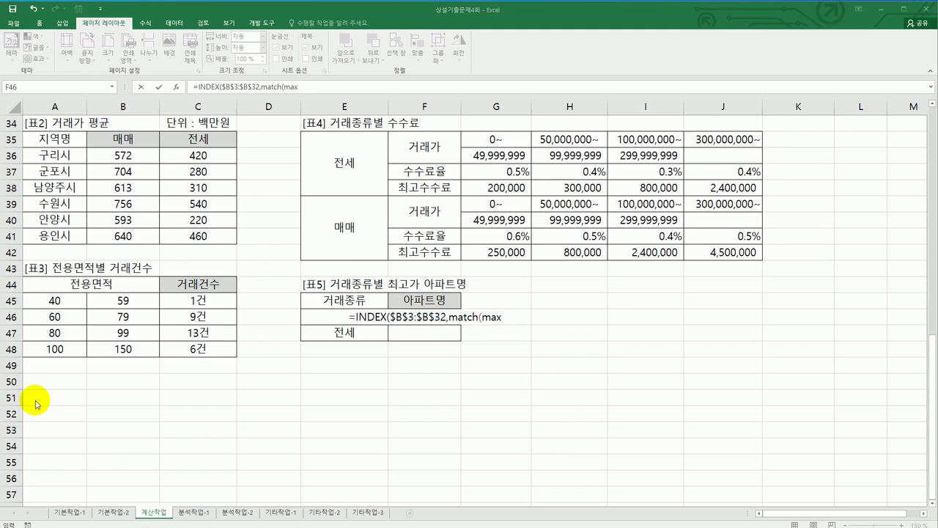
pyautogui.click(502, 320)
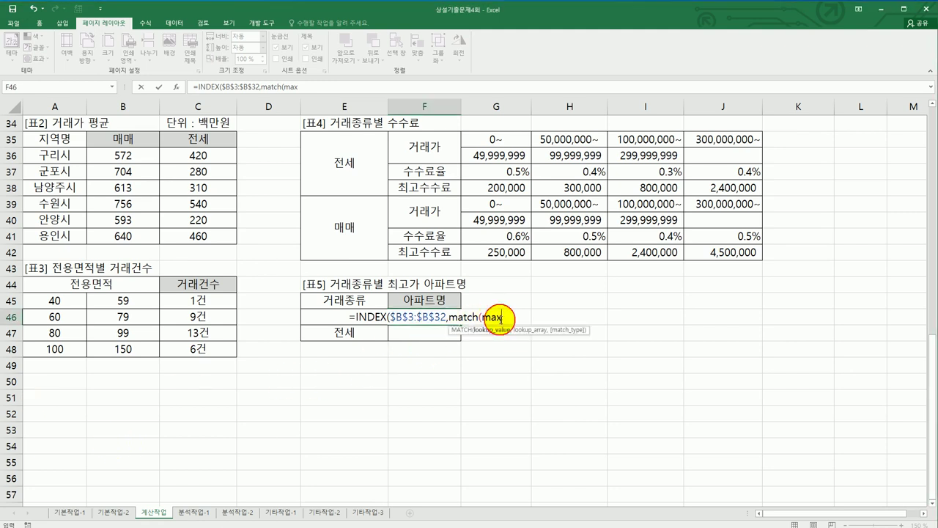
pyautogui.write('((')
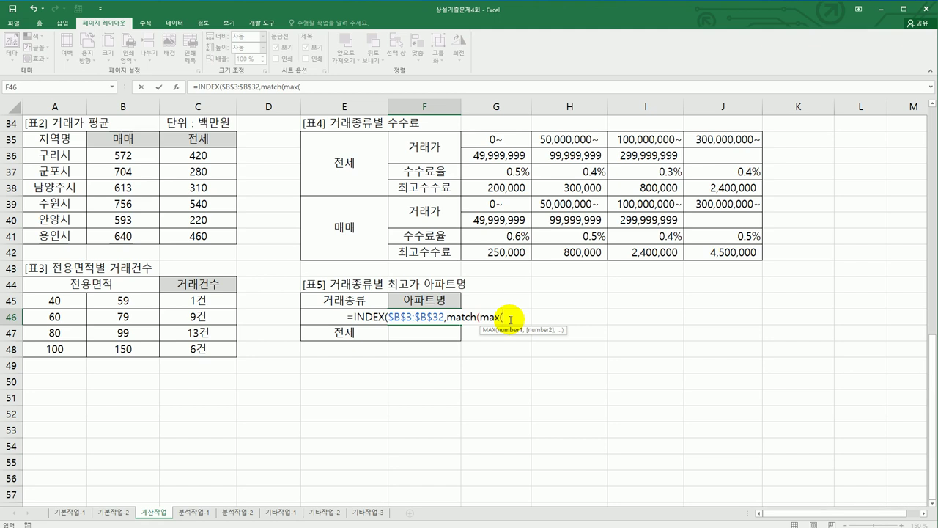
pyautogui.write('(')
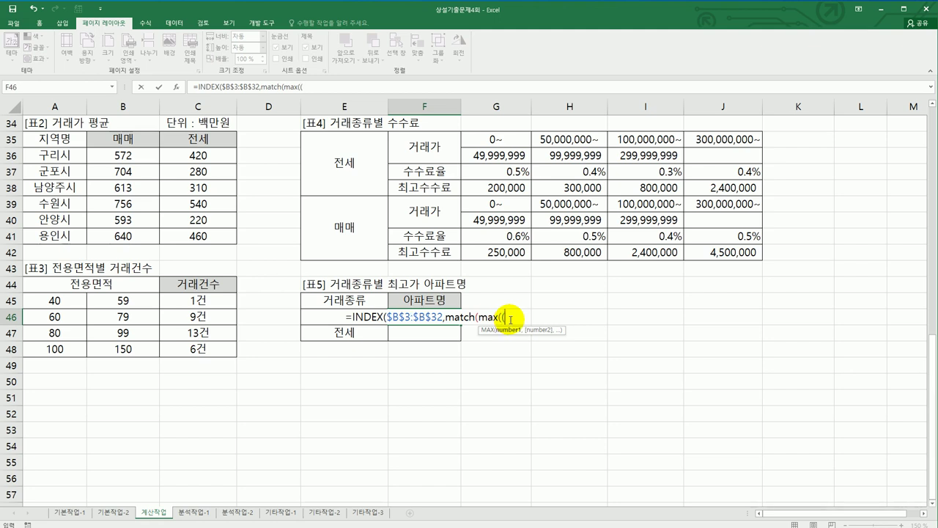
# Add the transaction-type condition ($C$3:$C$32=E46) inside MAX, with the C range absolute.
pyautogui.scroll(7, 418, 383)
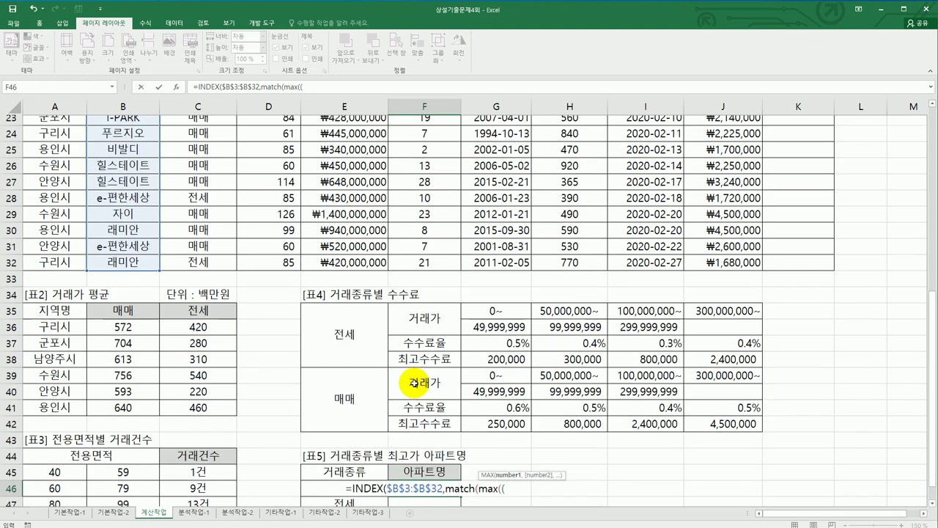
pyautogui.scroll(4, 415, 382)
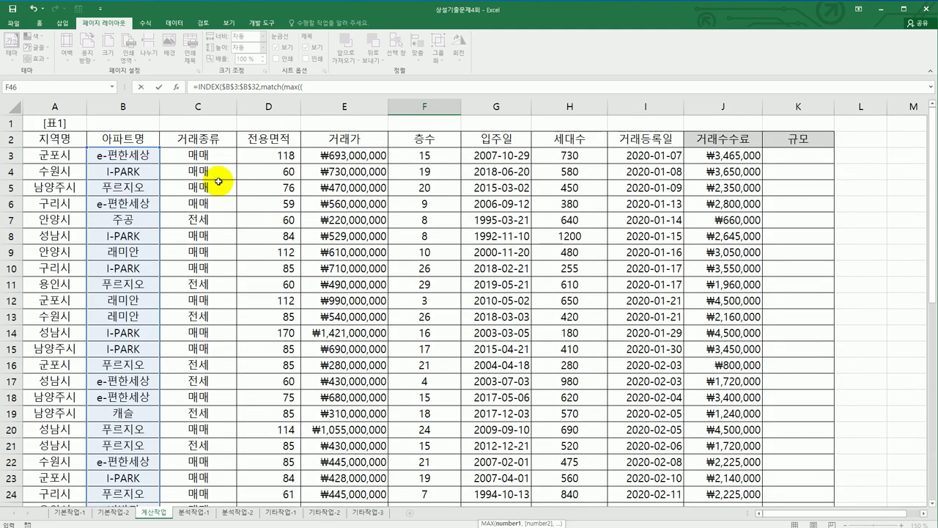
pyautogui.moveTo(203, 155); pyautogui.dragTo(221, 461)
pyautogui.press('F4')
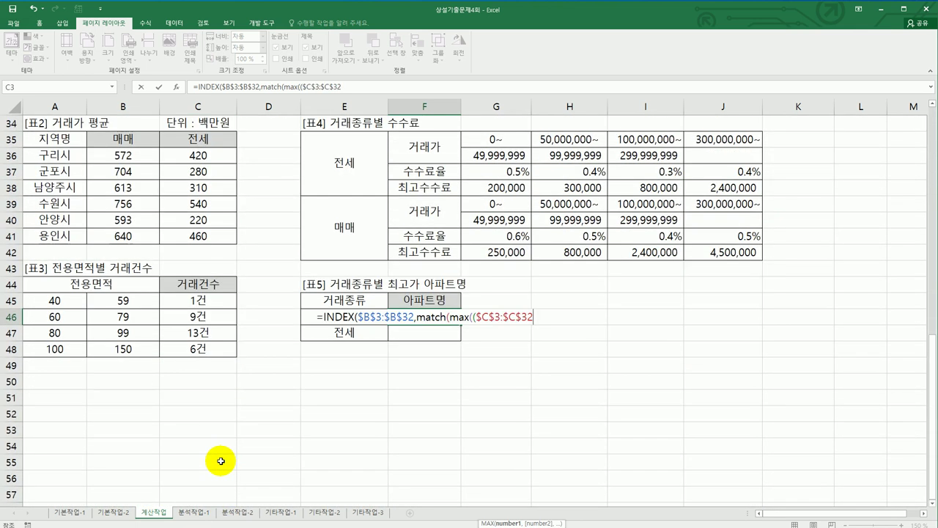
pyautogui.write('=')
pyautogui.press('Left')
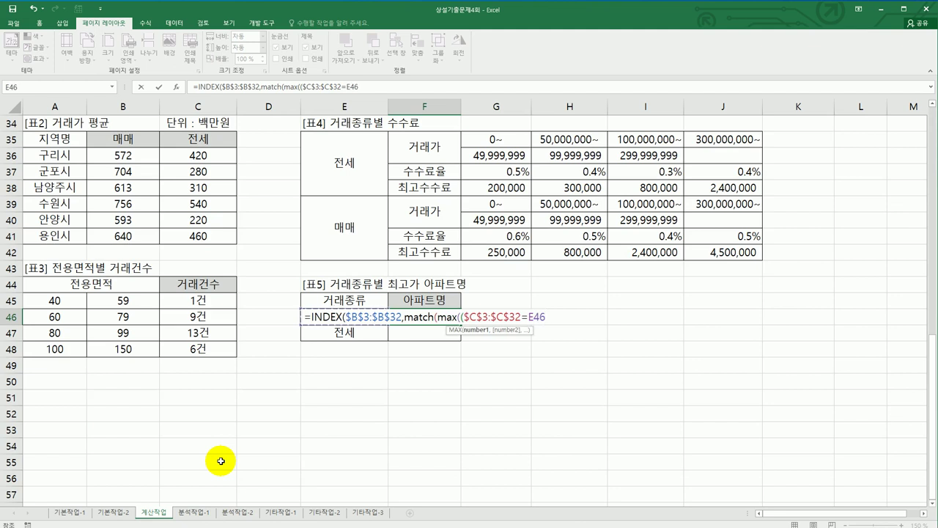
pyautogui.write(')')
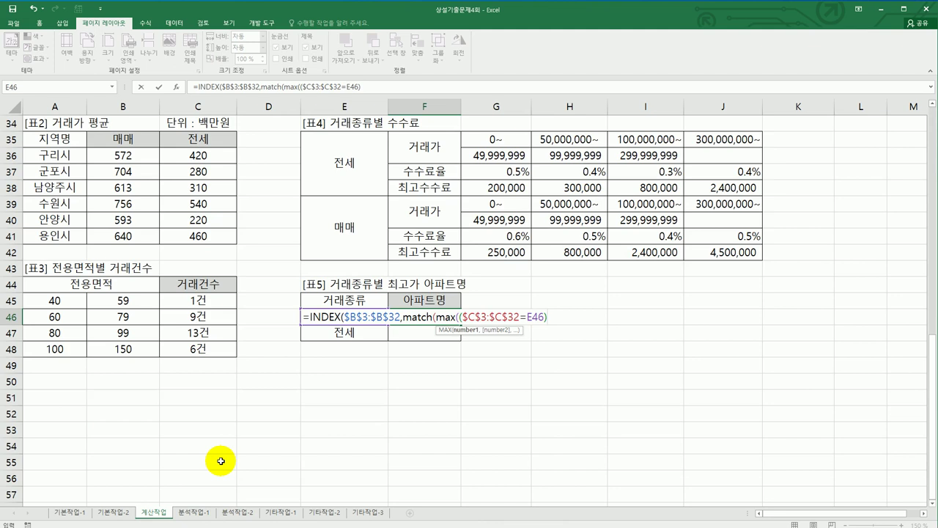
# Multiply the condition by the absolute price range $E$3:$E$32, close MAX, and move on to MATCH's lookup array.
pyautogui.write('*')
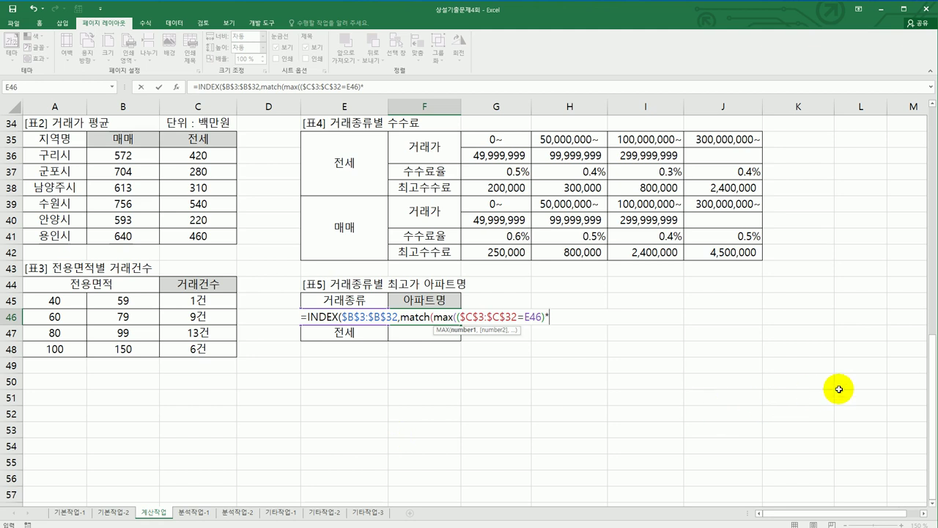
pyautogui.moveTo(934, 411); pyautogui.dragTo(918, 181)
pyautogui.moveTo(363, 155); pyautogui.dragTo(348, 477)
pyautogui.press('F4')
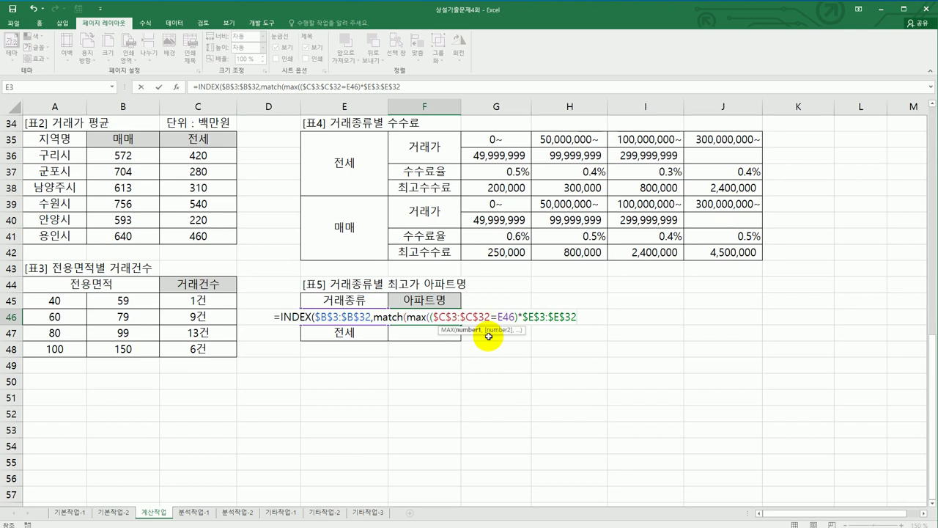
pyautogui.write('),')
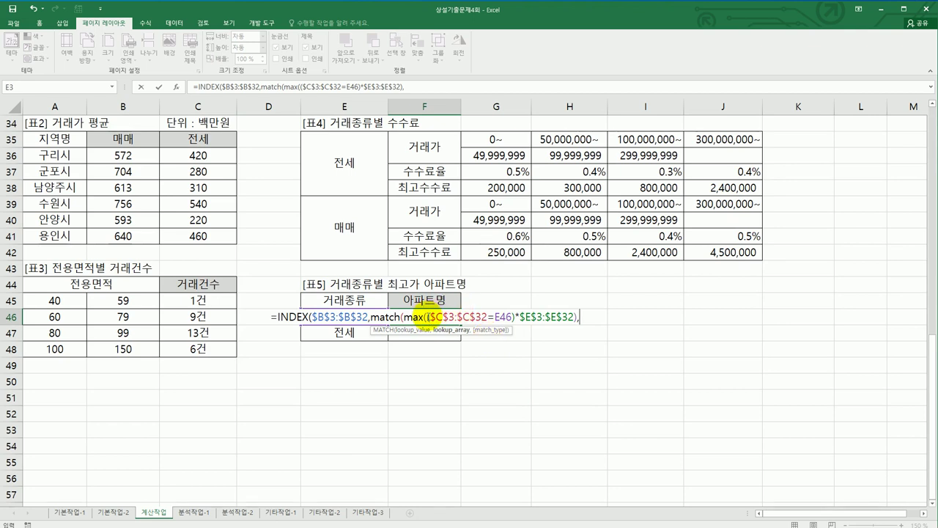
# Copy the expression ($C$3:$C$32=E46)*$E$3:$E$32 from inside MAX and paste it as MATCH's lookup array.
pyautogui.moveTo(428, 317); pyautogui.dragTo(577, 322)
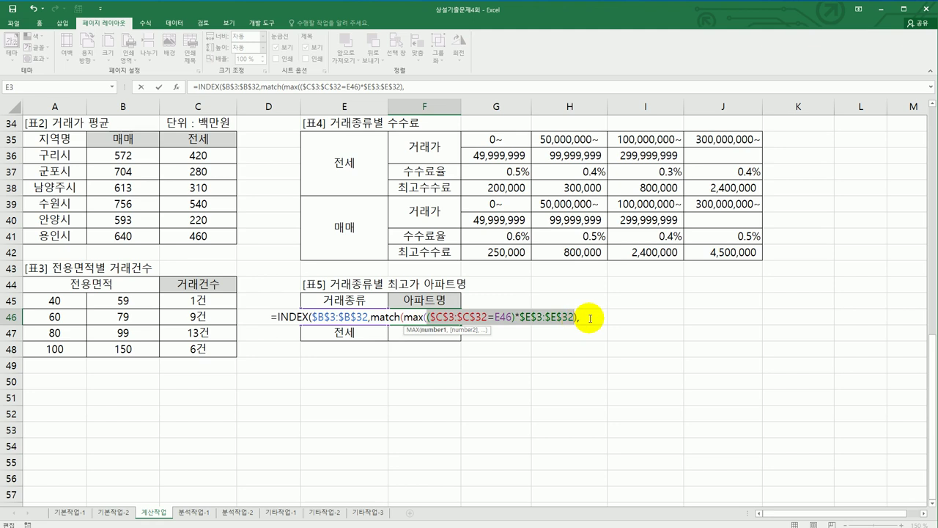
pyautogui.hotkey('ctrl', 'c')
pyautogui.click(590, 319)
pyautogui.hotkey('ctrl', 'v')
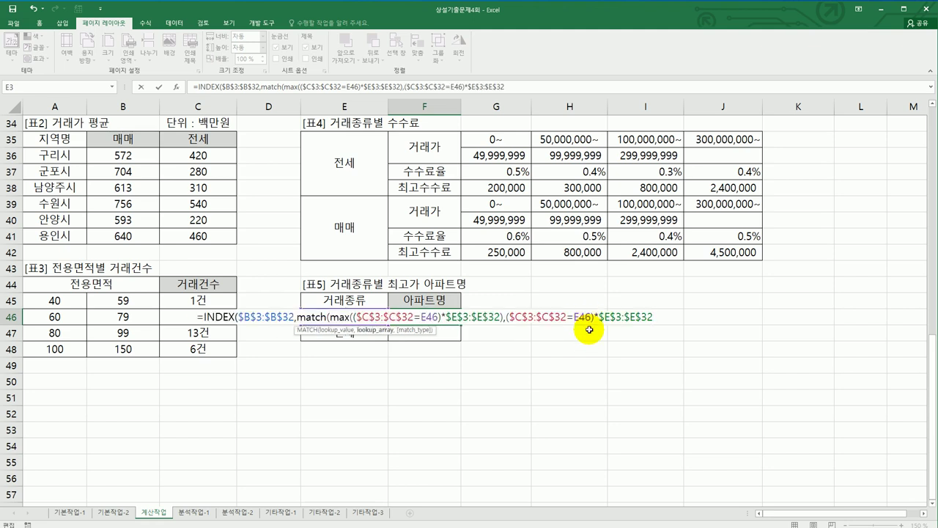
# Set MATCH's match type to 0 (정확히 일치) and close the MATCH function.
pyautogui.write(',')
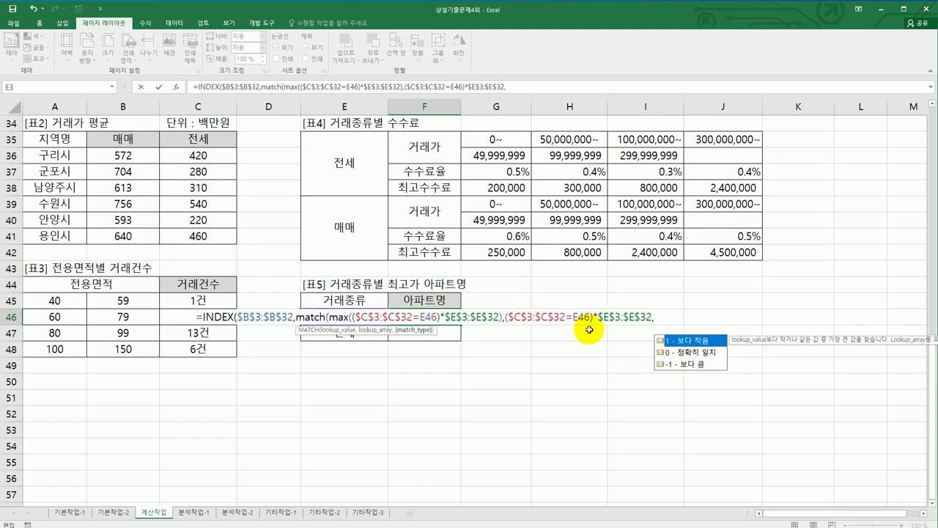
pyautogui.click(689, 357)
pyautogui.doubleClick(690, 356)
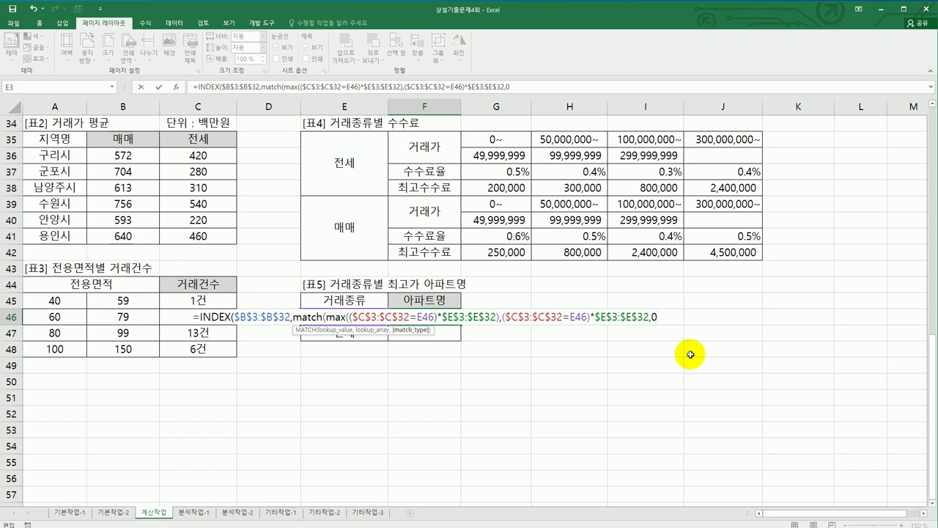
pyautogui.write(')')
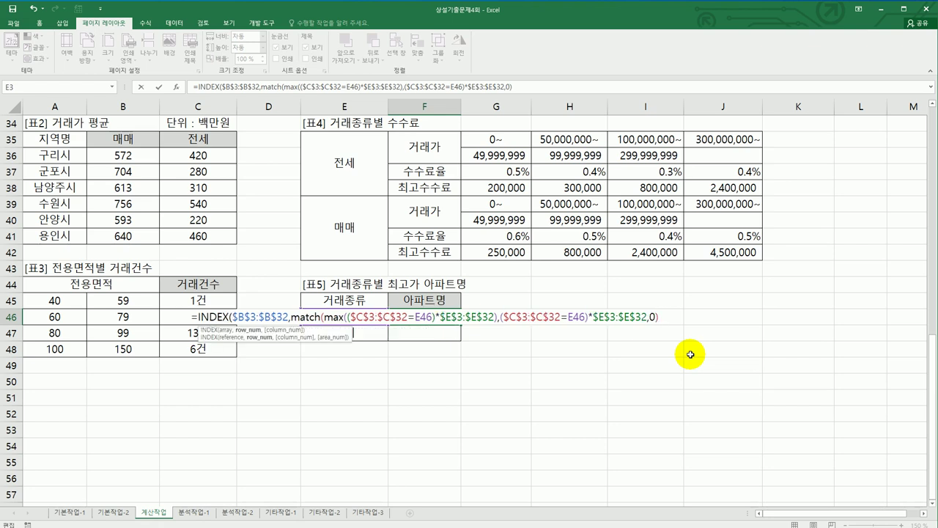
# Close the INDEX function, enter it in F46 as an array formula, and fill it down to F47.
pyautogui.write(')')
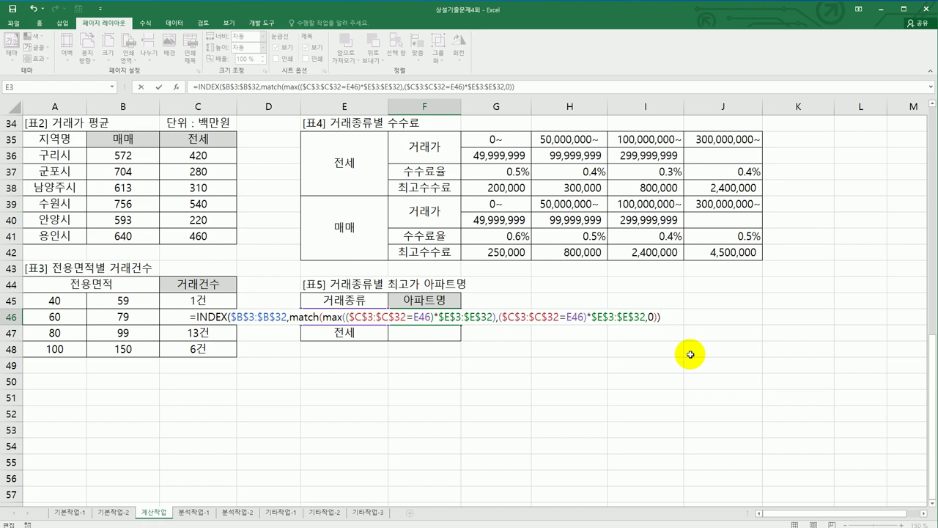
pyautogui.hotkey('ctrl', 'shift', 'Return')
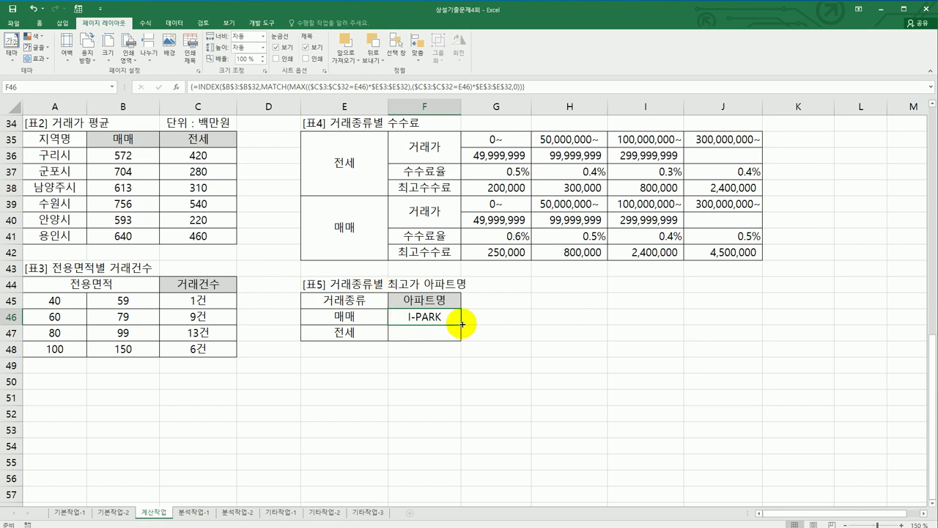
pyautogui.moveTo(461, 323); pyautogui.dragTo(462, 341)
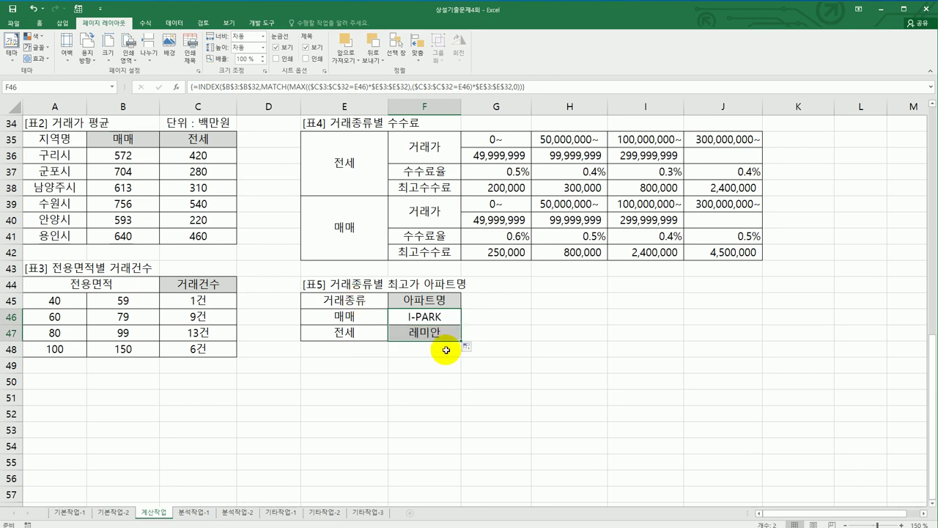
pyautogui.click(428, 337)
# Open the Visual Basic editor for the workbook and insert a new standard module.
pyautogui.scroll(3, 530, 392)
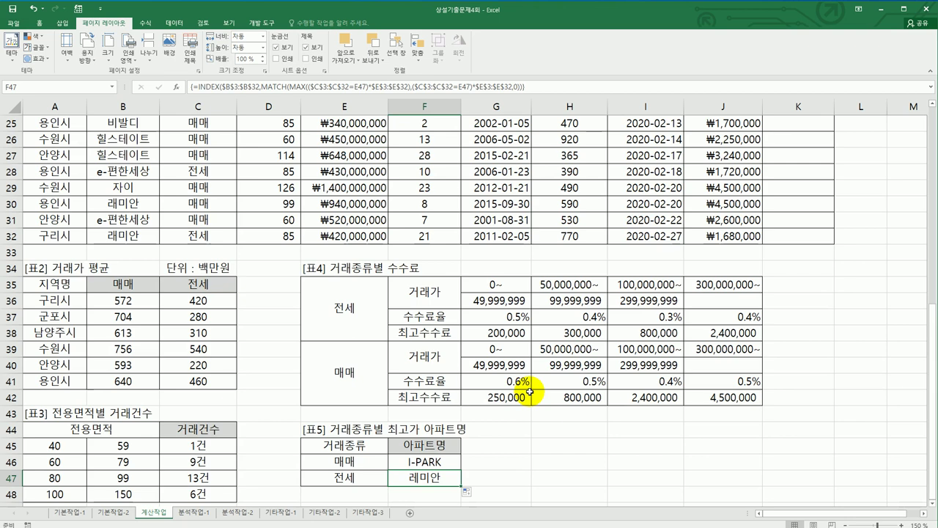
pyautogui.scroll(8, 529, 392)
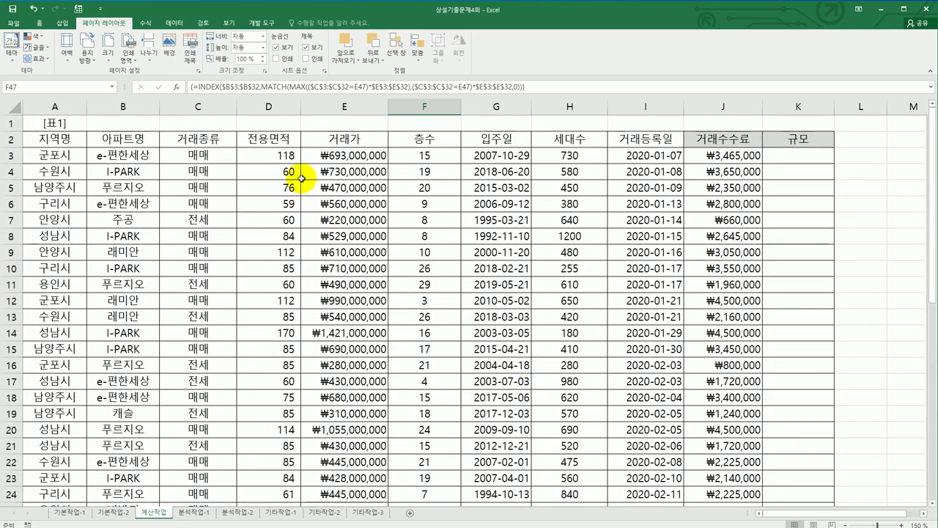
pyautogui.click(259, 23)
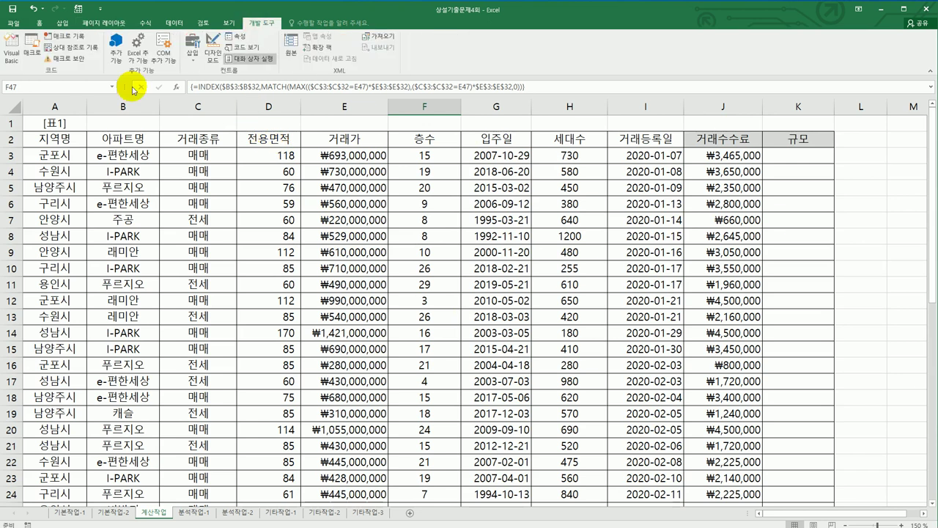
pyautogui.click(9, 58)
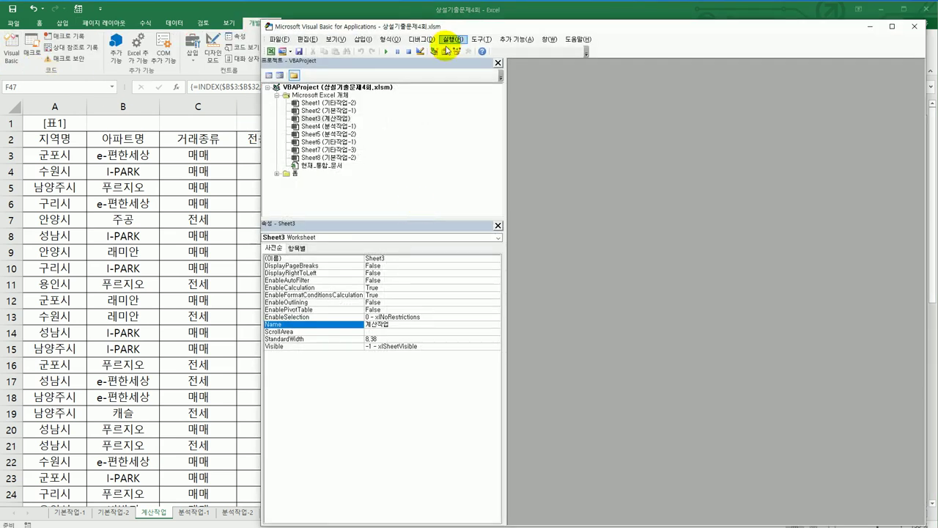
pyautogui.click(362, 40)
pyautogui.click(346, 75)
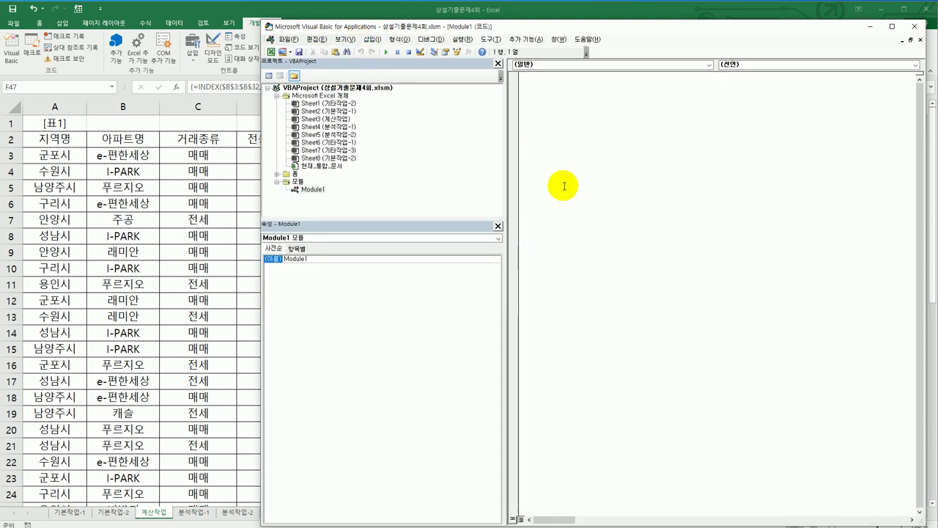
# Begin declaring the public function fn규모 in the new module, with 전용면적 as its parameter.
pyautogui.write('pub')
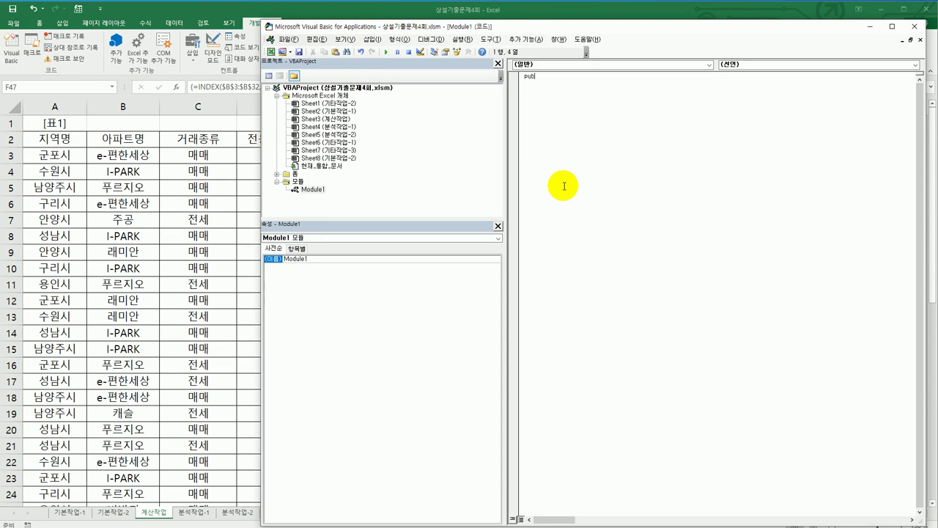
pyautogui.write('li')
pyautogui.press('BackSpace')
pyautogui.press('BackSpace')
pyautogui.write('lic function fn규모(전용면적')
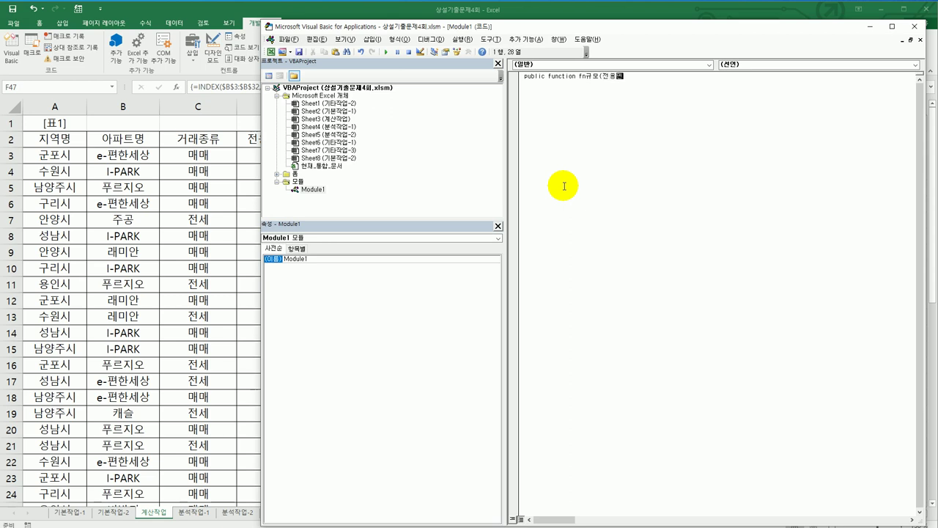
# Complete the declaration of the public function fn규모 with 전용면적 as its parameter.
pyautogui.write(')')
pyautogui.press('Return')
pyautogui.press('Tab')
pyautogui.press('Return')
# Add an If branch to fn규모 that returns "소형" when 전용면적 < 62.
pyautogui.write('if 전용ㅁ')
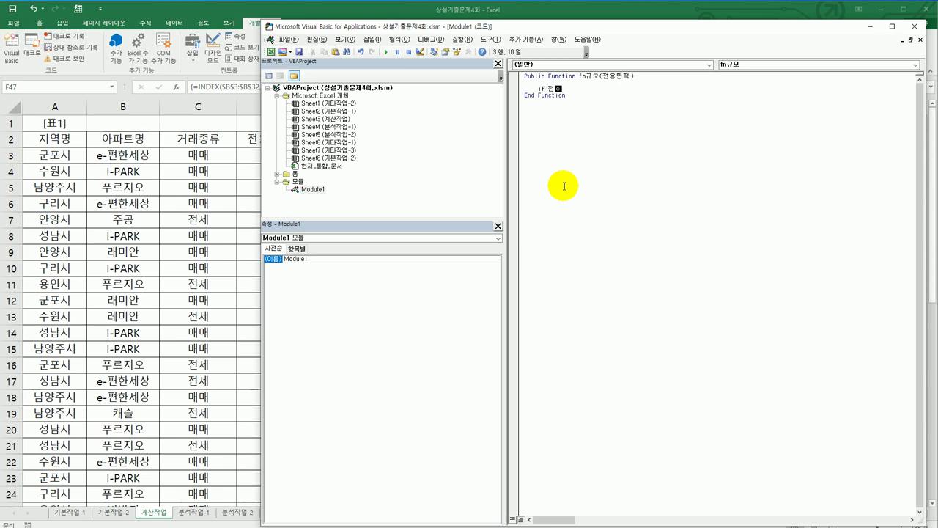
pyautogui.write('면적 <62 Then')
pyautogui.press('Return')
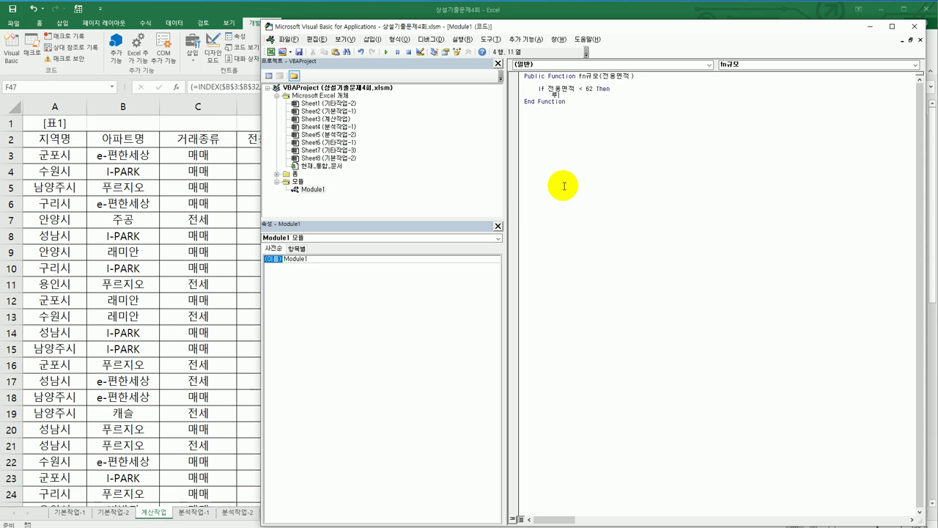
pyautogui.press('Hangul')
pyautogui.press('Hangul')
pyautogui.write('fn규모 = "소형"')
pyautogui.press('Return')
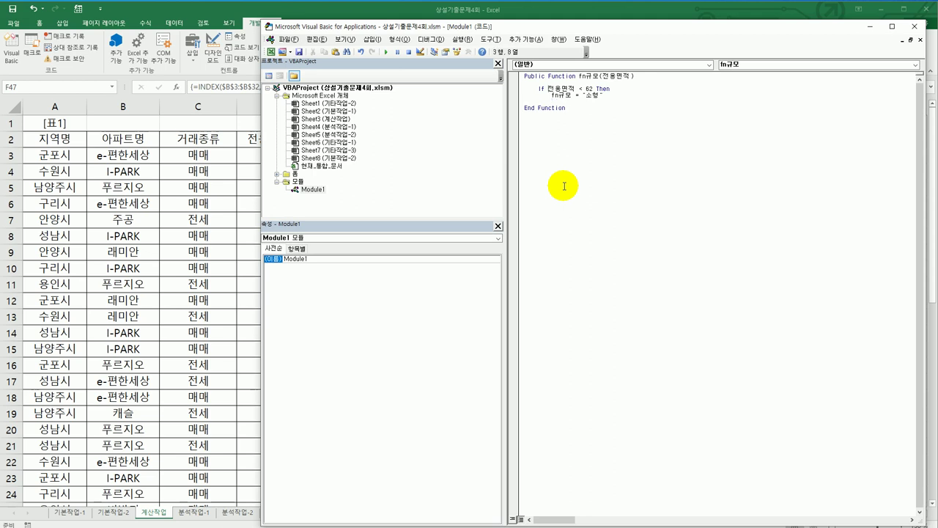
# Duplicate the If condition and its result line below the originals and turn the copy into an ElseIf branch.
pyautogui.hotkey('shift', 'Down')
pyautogui.hotkey('shift', 'End')
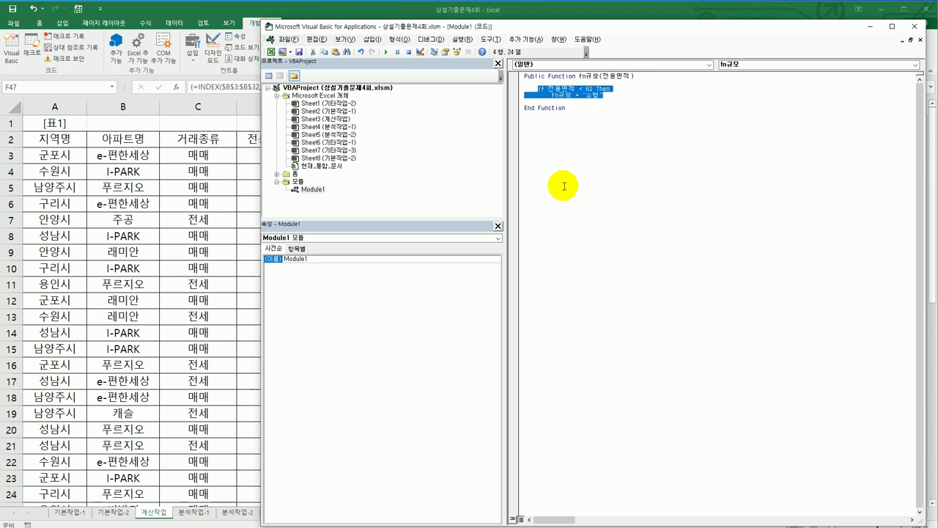
pyautogui.press('Down')
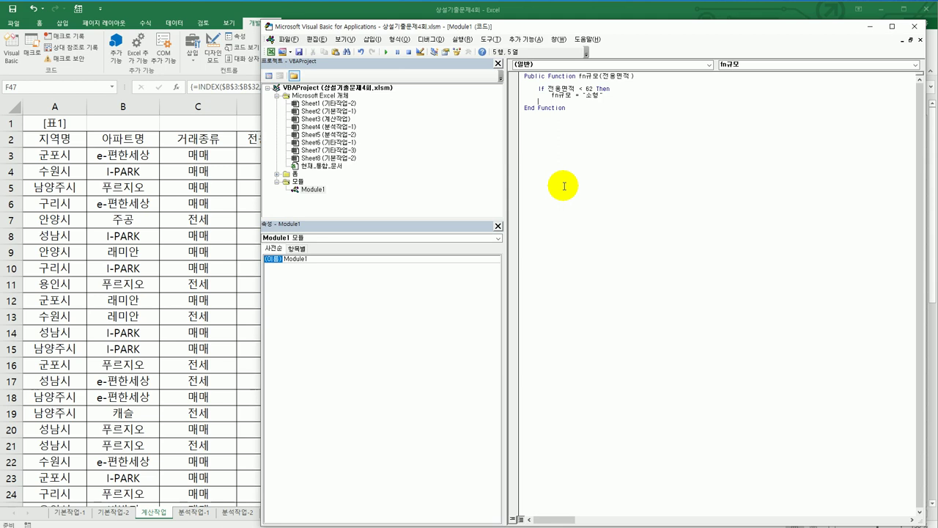
pyautogui.hotkey('ctrl', 'v')
pyautogui.press('Home')
pyautogui.write('else')
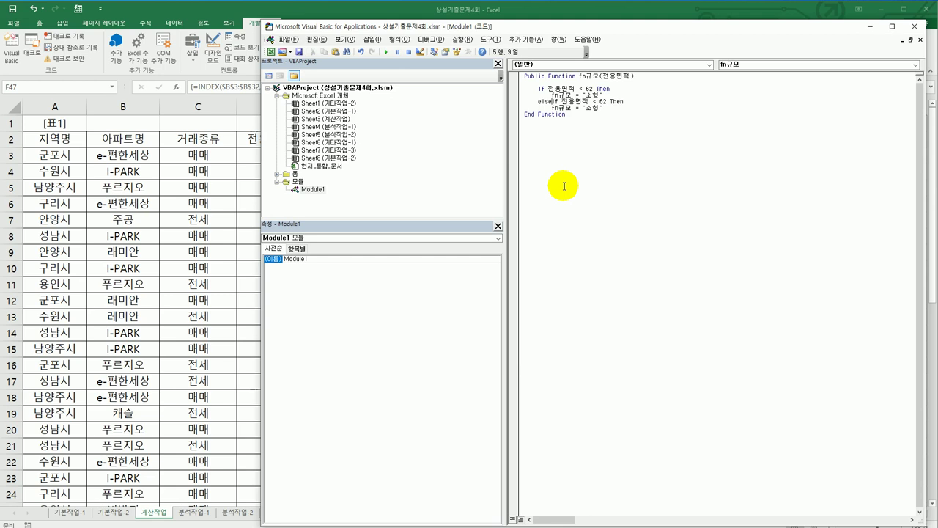
# Set the ElseIf branch to test 전용면적 < 96 and return "중형".
pyautogui.press('Right')
pyautogui.press('Right')
pyautogui.press('Right')
pyautogui.press('Right')
pyautogui.press('Right')
pyautogui.press('Right')
pyautogui.press('Right')
pyautogui.hotkey('shift', 'Right')
pyautogui.hotkey('shift', 'Right')
pyautogui.write('96')
pyautogui.press('Down')
pyautogui.press('Left')
pyautogui.press('Left')
pyautogui.hotkey('shift', 'Left')
pyautogui.press('Delete')
pyautogui.write('중')
# Add an Else branch that returns "대형" and close the conditional block with End If.
pyautogui.press('End')
pyautogui.press('Return')
pyautogui.press('BackSpace')
pyautogui.write('else')
pyautogui.press('Return')
pyautogui.hotkey('shift', 'Down')
pyautogui.press('End')
pyautogui.hotkey('ctrl', 'v')
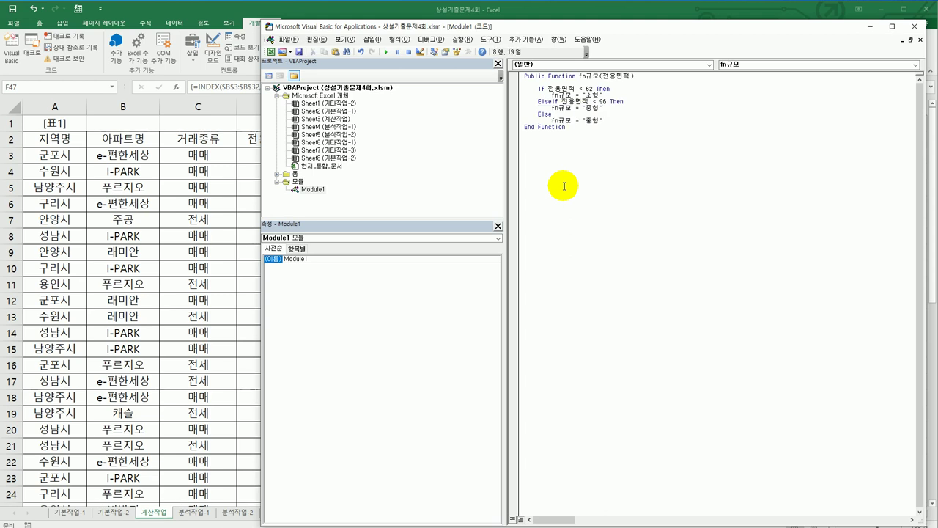
pyautogui.hotkey('shift', 'Left')
pyautogui.write('대')
pyautogui.press('Return')
pyautogui.write('End If')
pyautogui.press('Return')
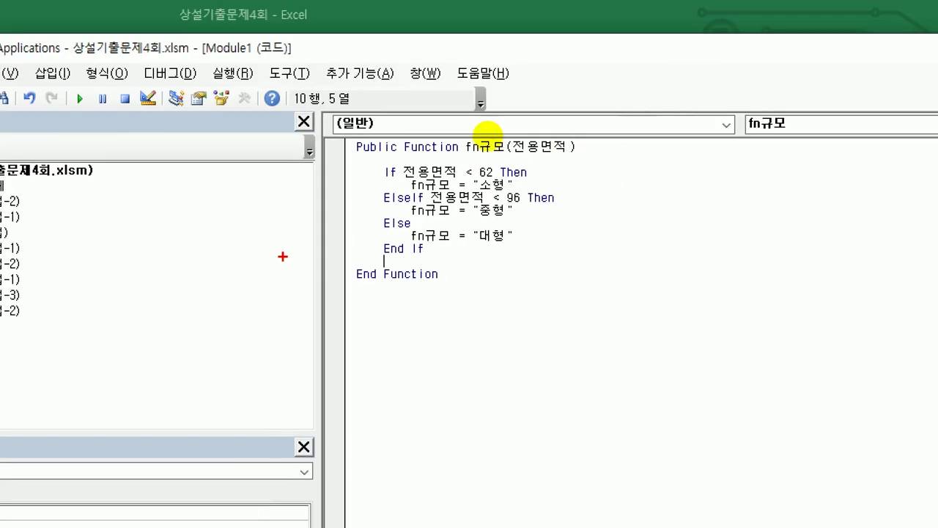
pyautogui.click(530, 81)
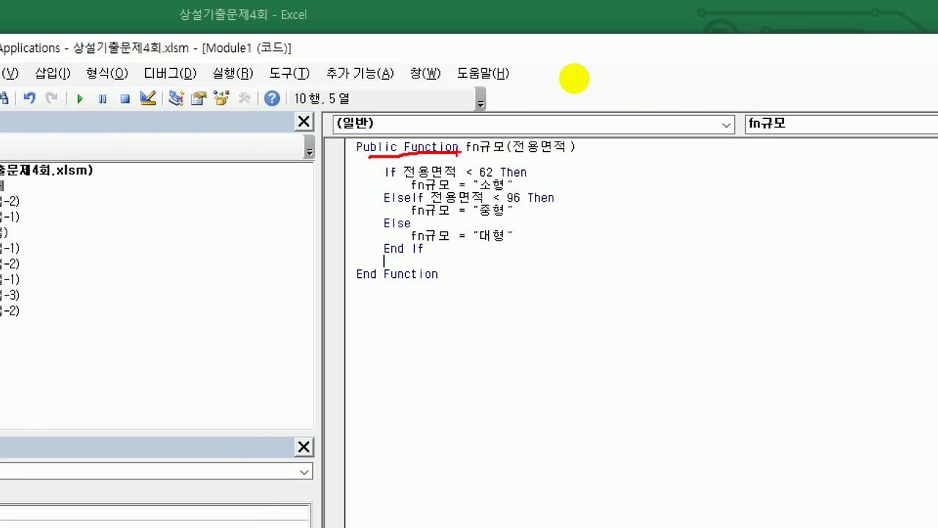
pyautogui.moveTo(467, 156); pyautogui.dragTo(522, 151)
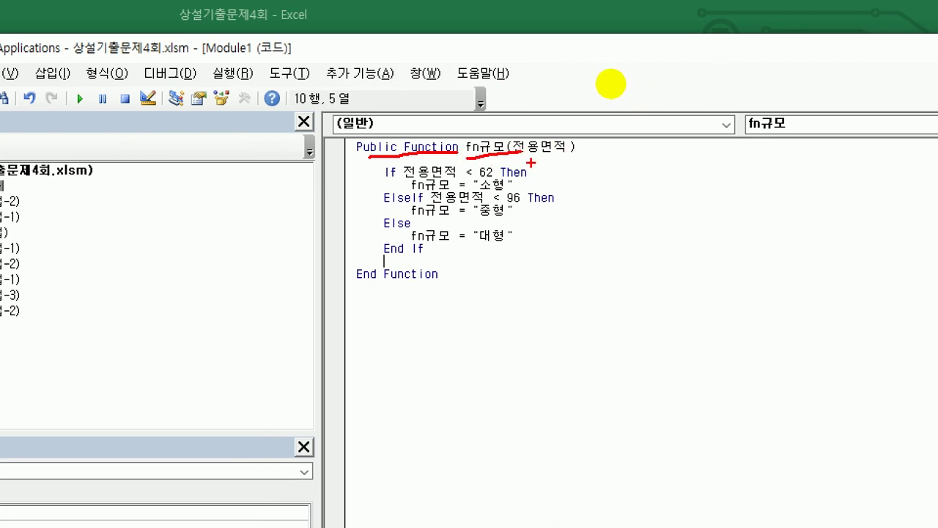
pyautogui.moveTo(527, 159); pyautogui.dragTo(576, 155)
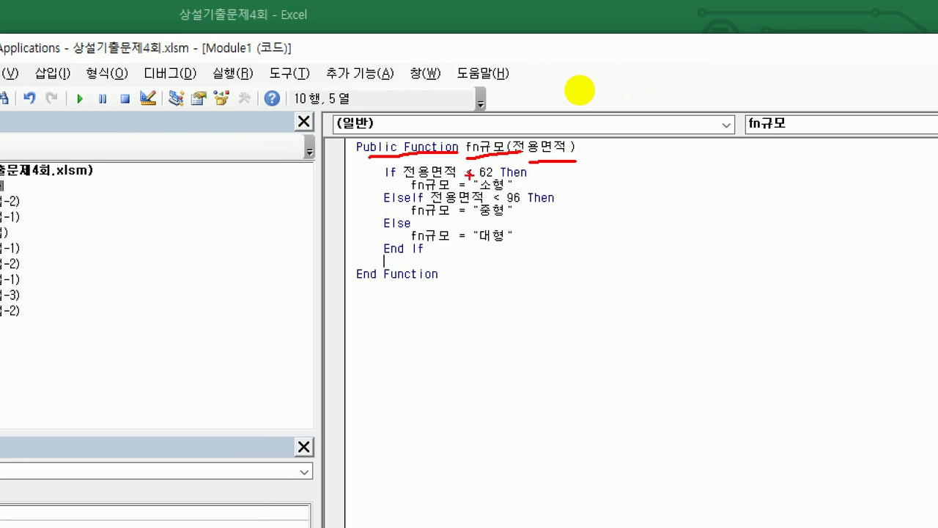
pyautogui.moveTo(502, 190); pyautogui.dragTo(515, 189)
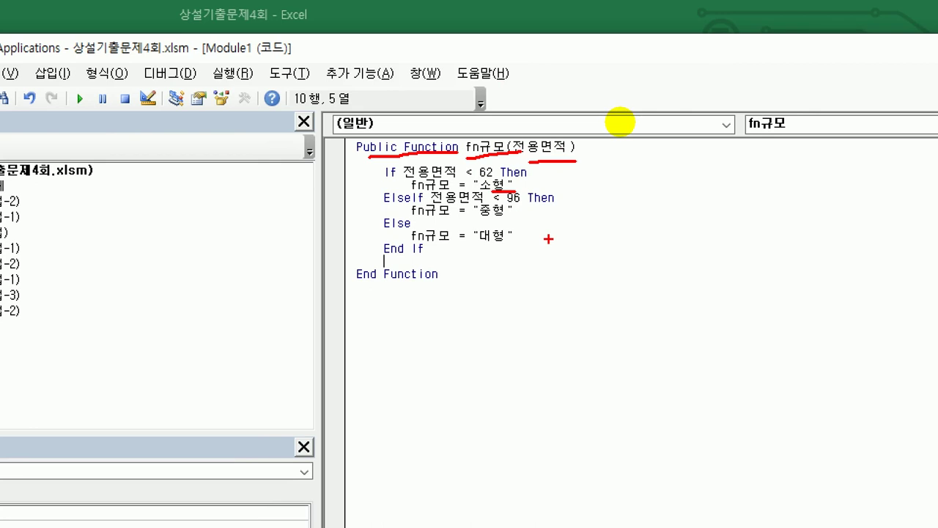
pyautogui.moveTo(531, 206)
pyautogui.mouseDown()
pyautogui.moveTo(505, 205)
pyautogui.moveTo(522, 229)
pyautogui.mouseUp()
pyautogui.moveTo(428, 255); pyautogui.dragTo(547, 250)
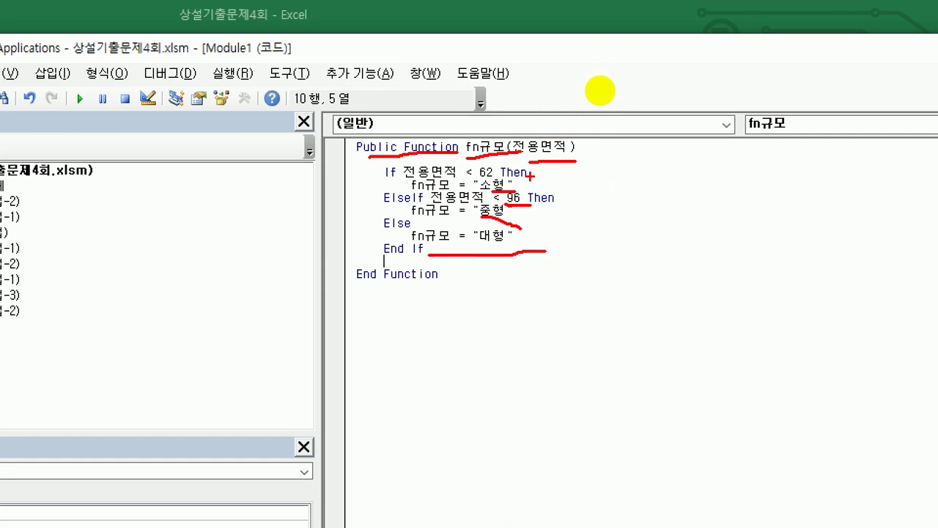
pyautogui.moveTo(377, 169); pyautogui.dragTo(385, 259)
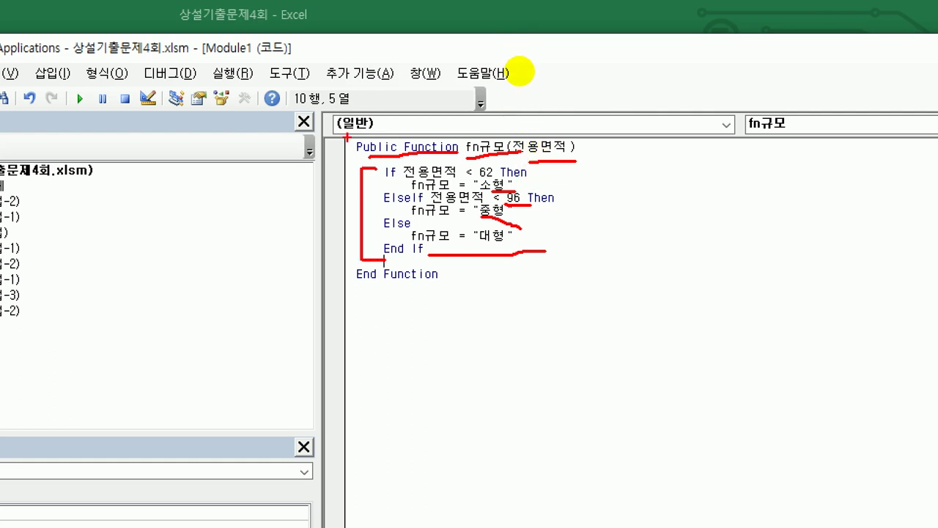
pyautogui.moveTo(351, 146)
pyautogui.mouseDown()
pyautogui.moveTo(328, 148)
pyautogui.moveTo(344, 282)
pyautogui.mouseUp()
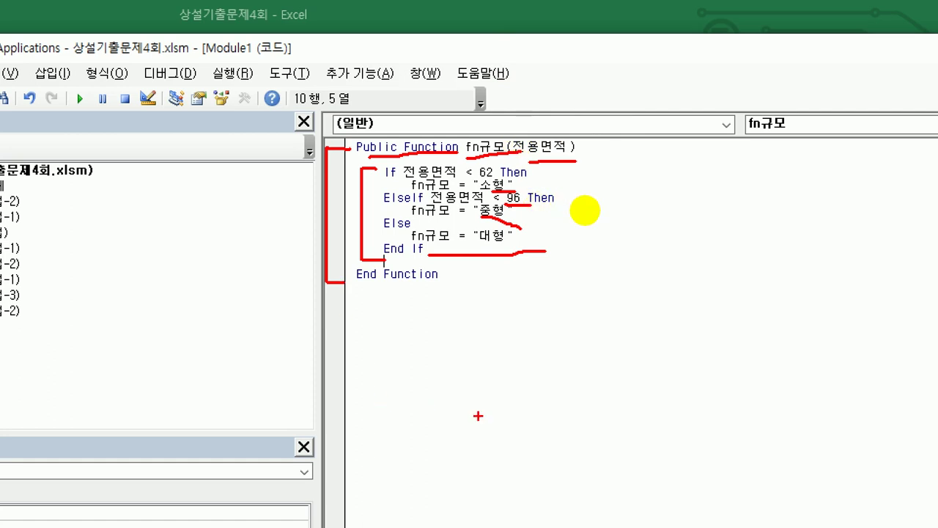
pyautogui.press('Escape')
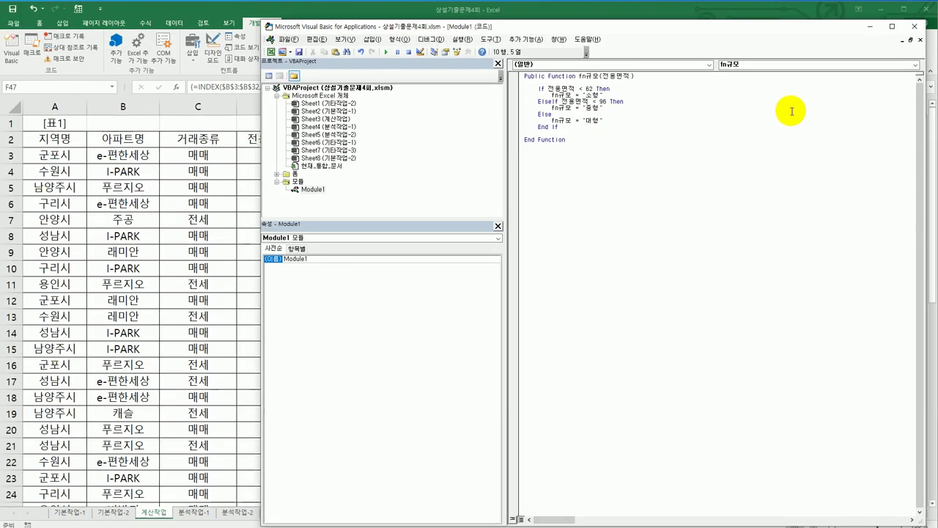
# Return to the worksheet and insert the user-defined function fn규모 in cell K3 with D3 as its 전용면적 argument.
pyautogui.click(915, 26)
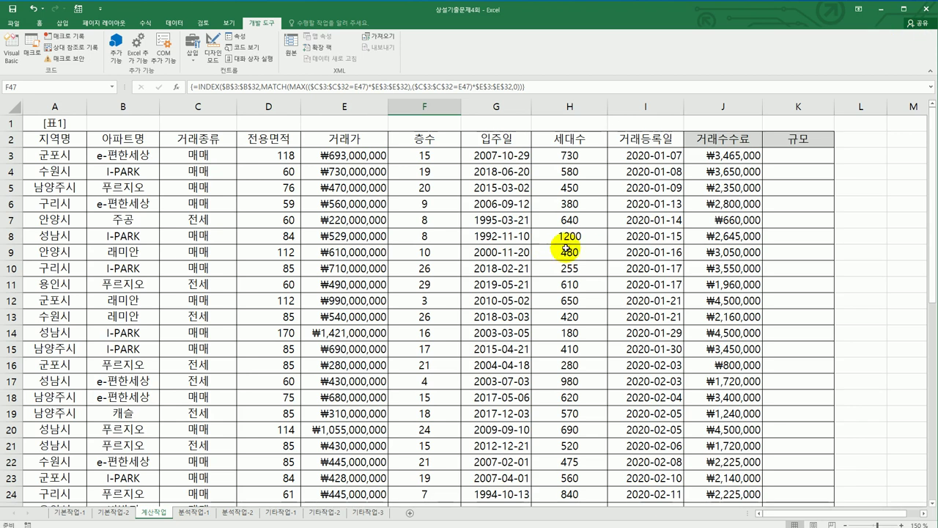
pyautogui.click(793, 162)
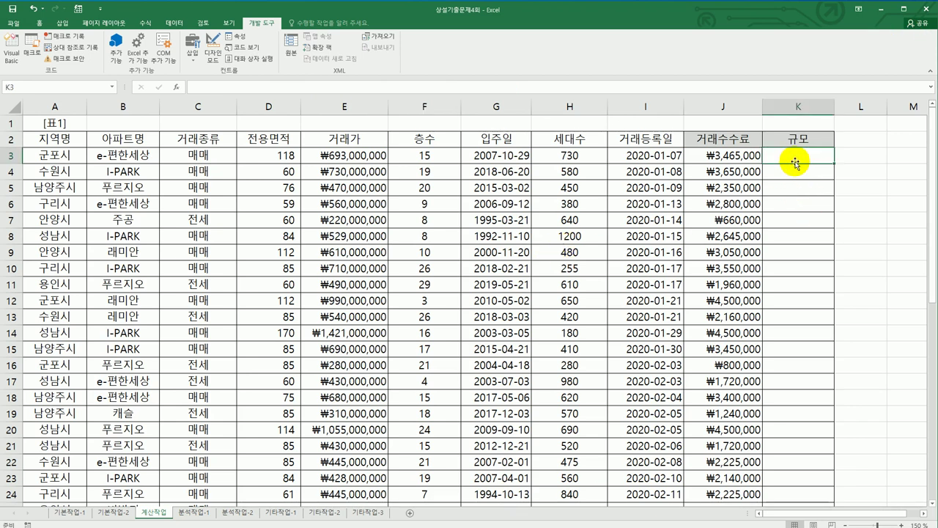
pyautogui.click(176, 87)
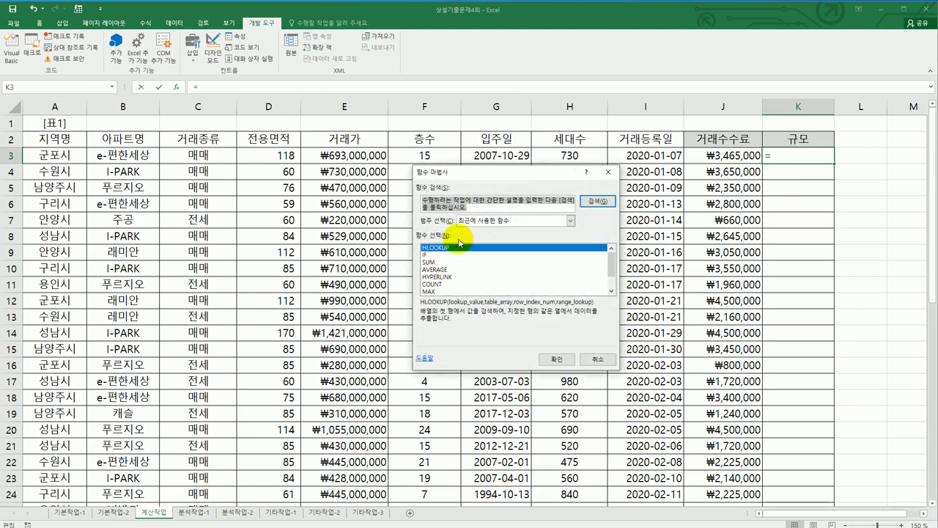
pyautogui.click(481, 220)
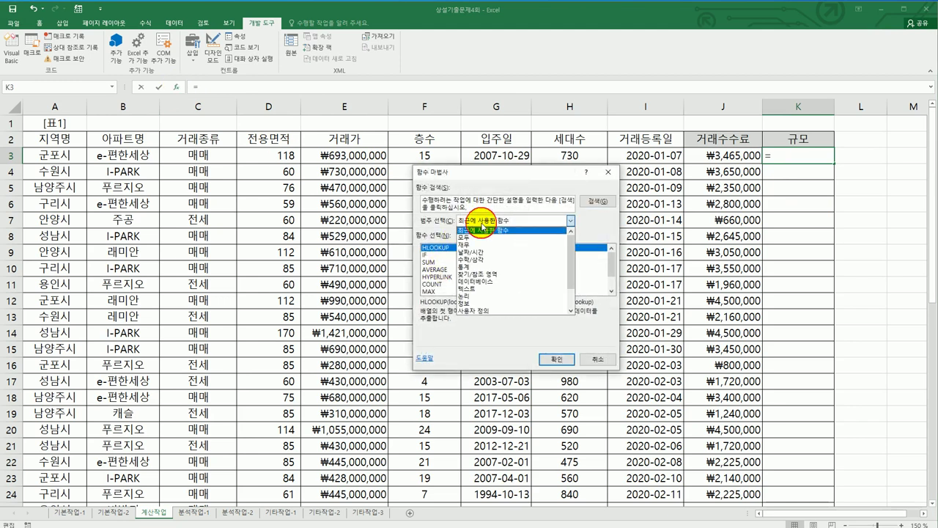
pyautogui.click(493, 311)
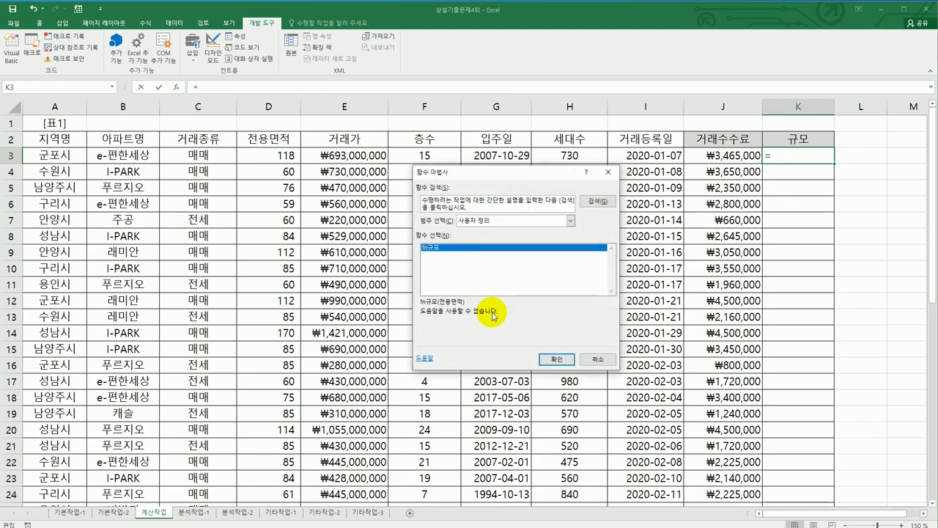
pyautogui.click(556, 359)
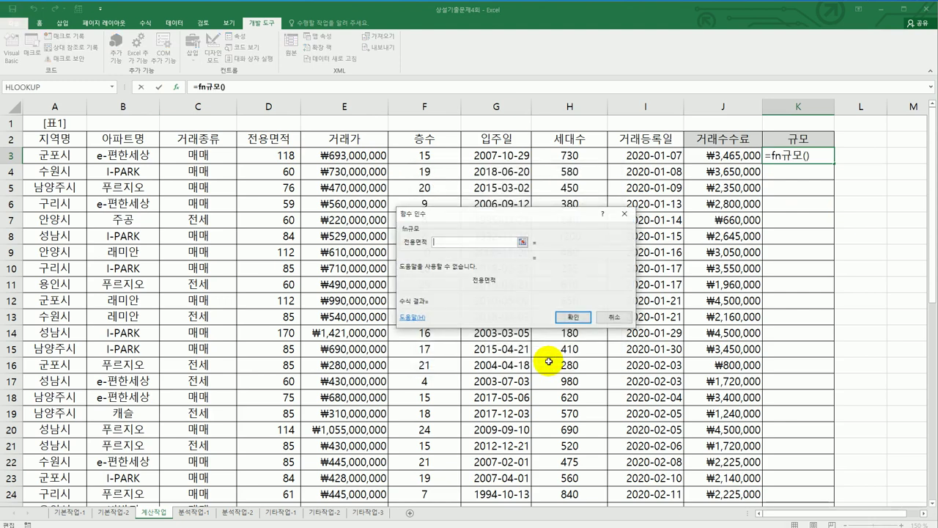
pyautogui.click(283, 153)
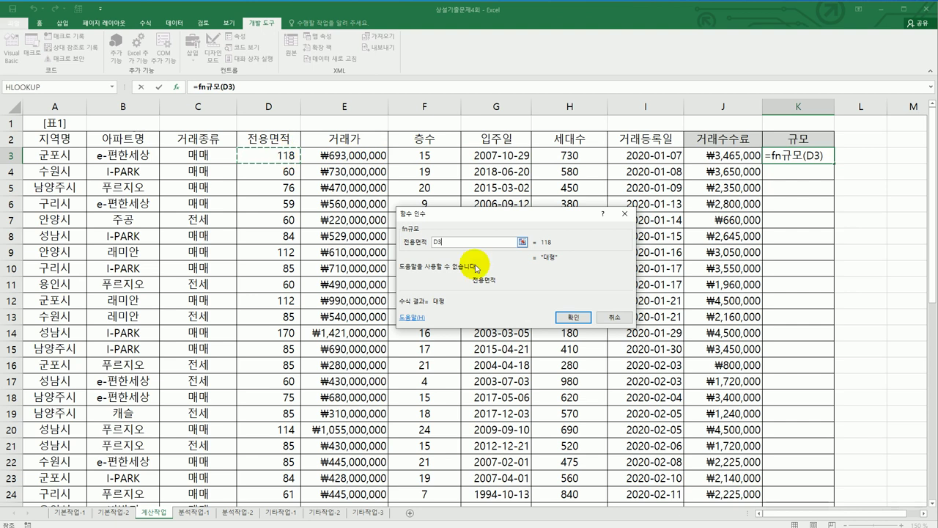
pyautogui.click(572, 315)
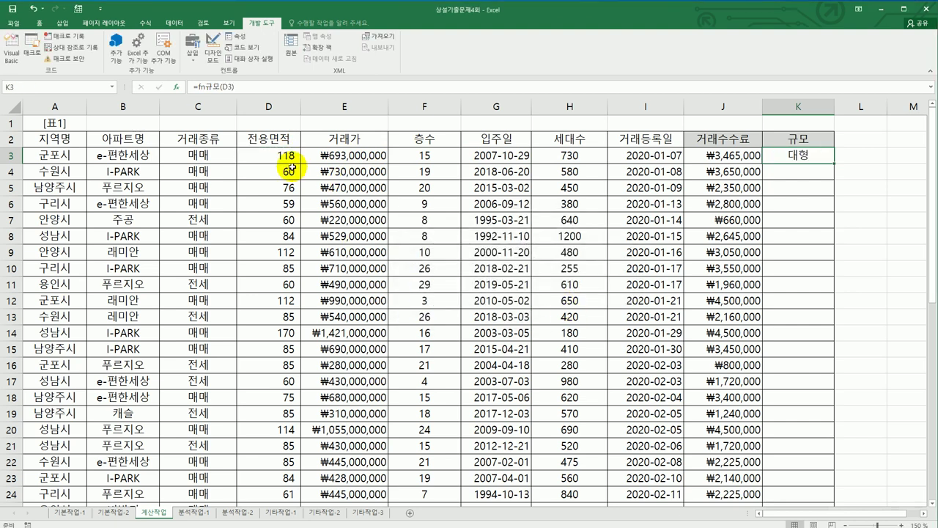
# Fill the K3 formula down the 규모 column through row 32 and check the filled cells.
pyautogui.doubleClick(834, 162)
pyautogui.scroll(-3, 847, 257)
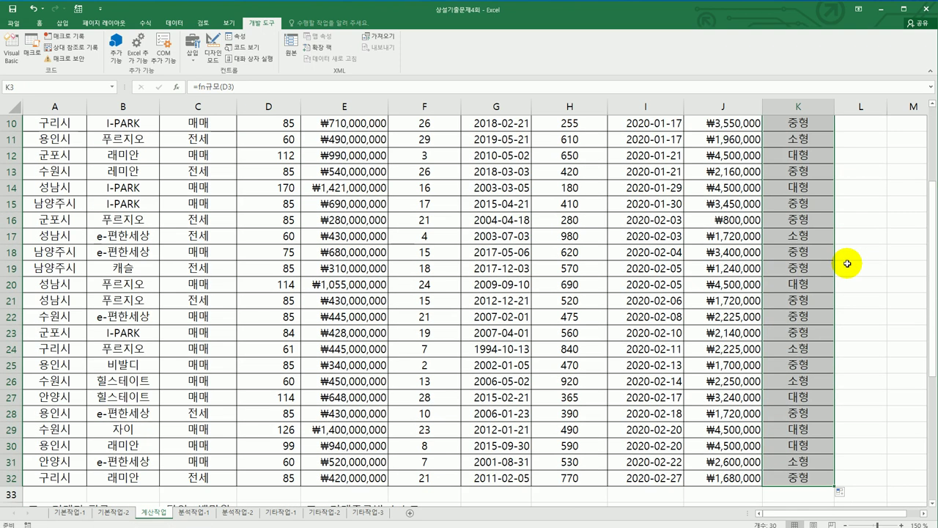
pyautogui.scroll(3, 847, 263)
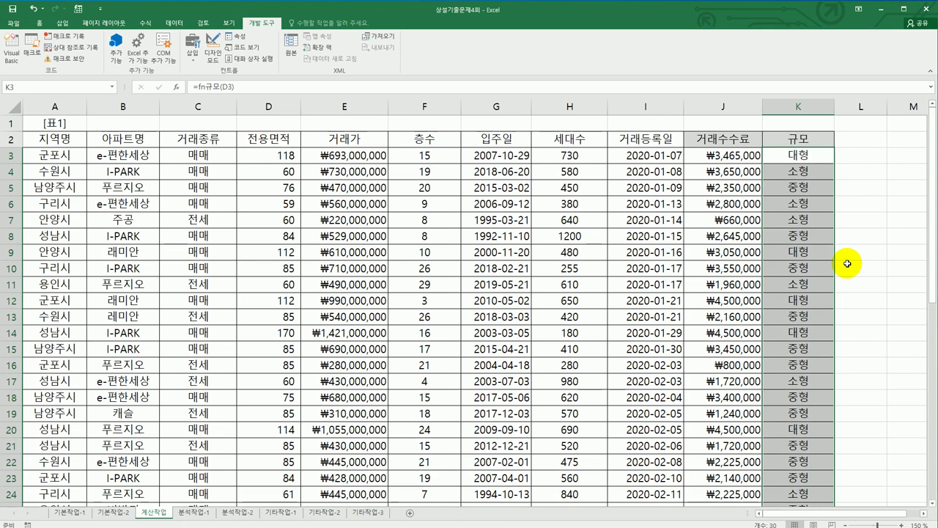
pyautogui.click(815, 161)
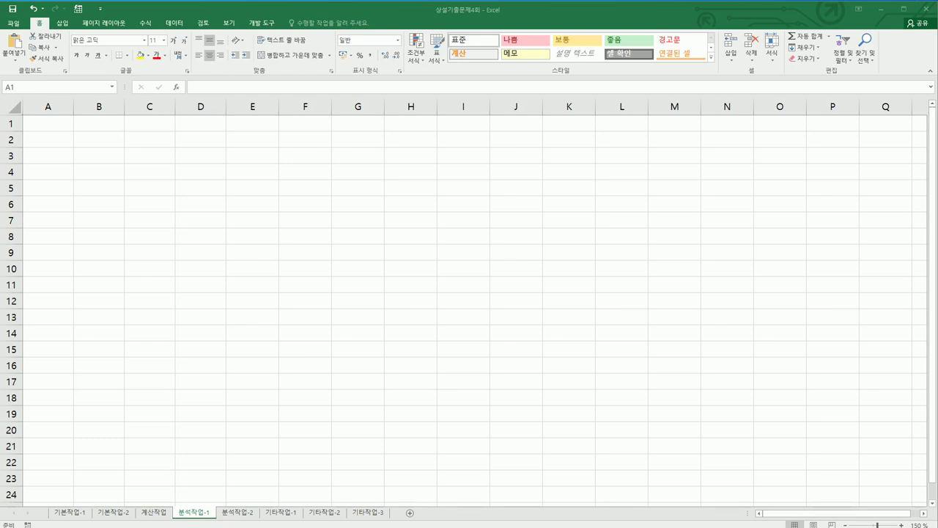
# Start a PivotTable at cell B2 of the 분석작업-1 sheet with an external data source.
pyautogui.click(107, 143)
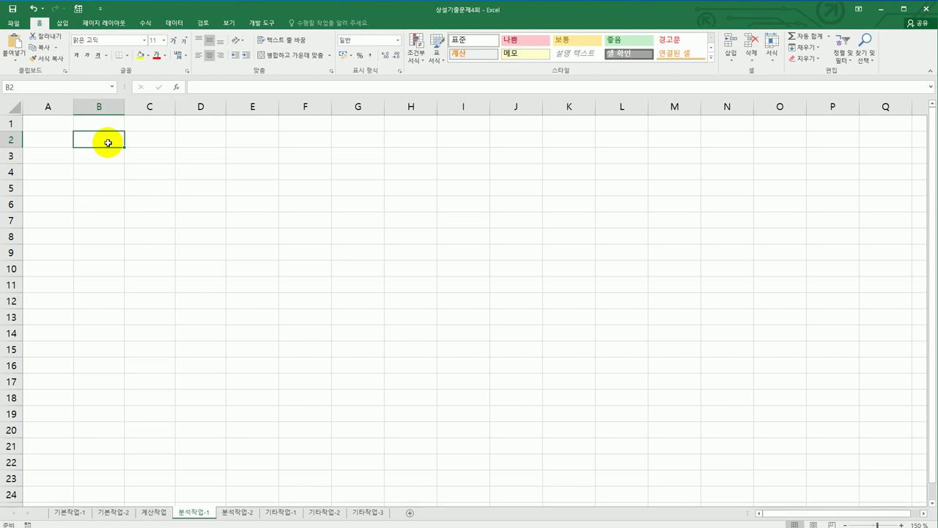
pyautogui.click(63, 22)
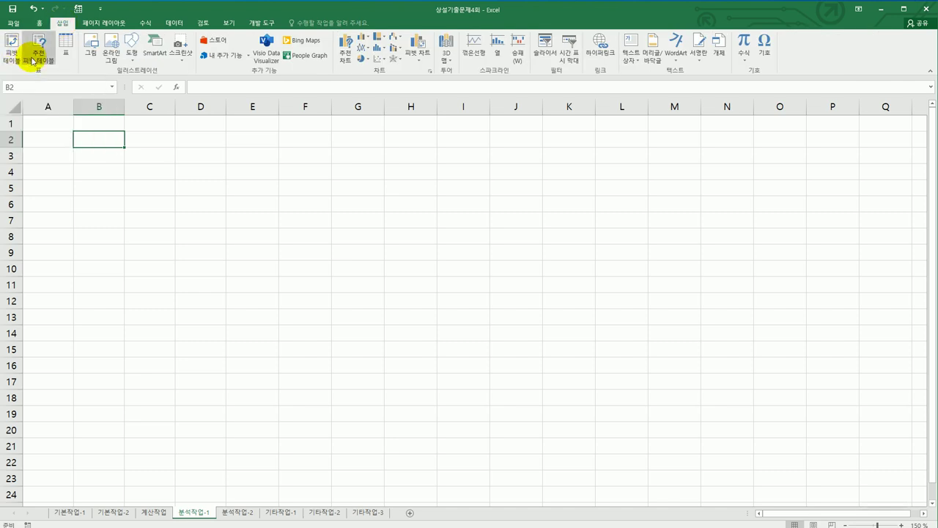
pyautogui.click(11, 48)
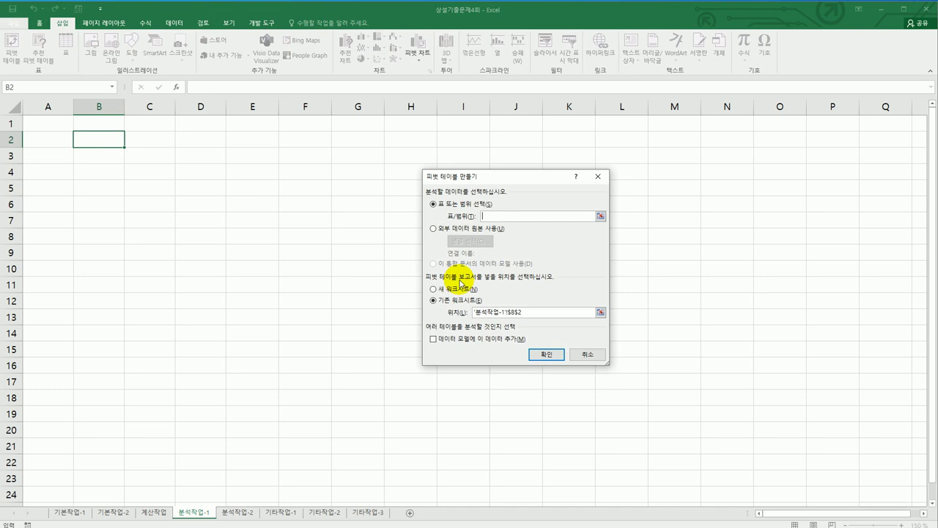
pyautogui.click(449, 233)
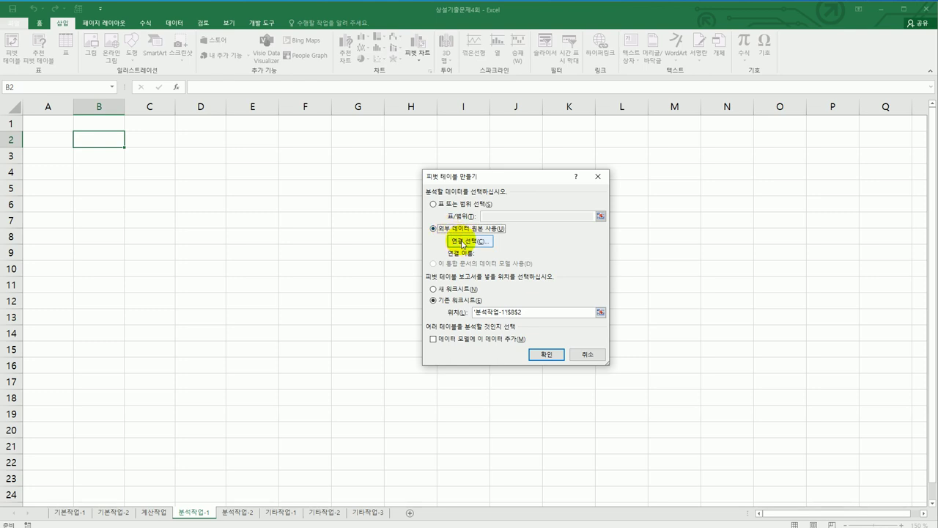
# Choose the 아파트거래현황 file in the C: drive's 컴활1급 > 스프레드시트 > 상설기출문제 folder as the PivotTable's external data connection.
pyautogui.click(463, 242)
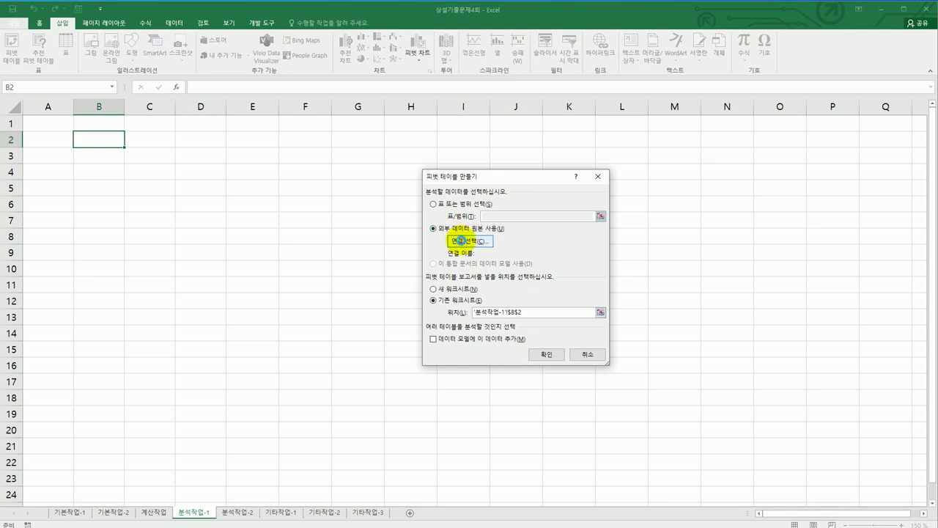
pyautogui.click(423, 377)
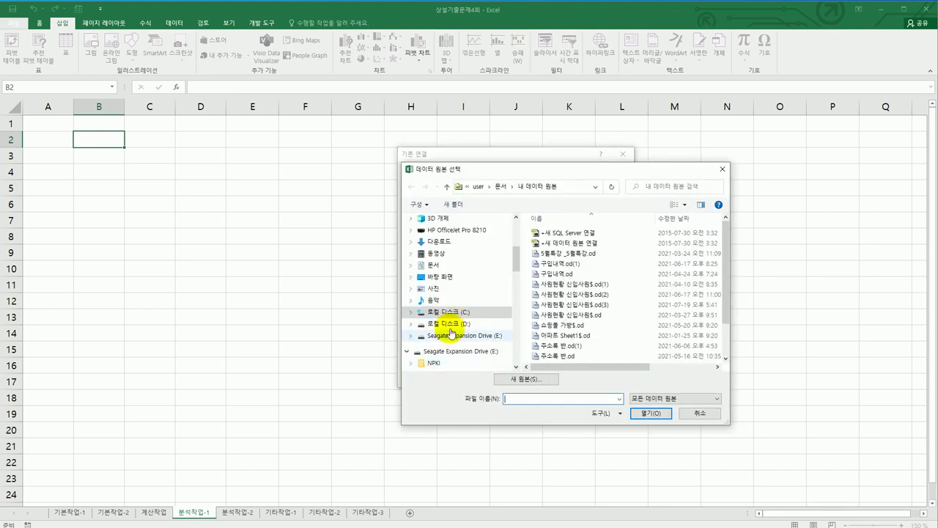
pyautogui.click(451, 312)
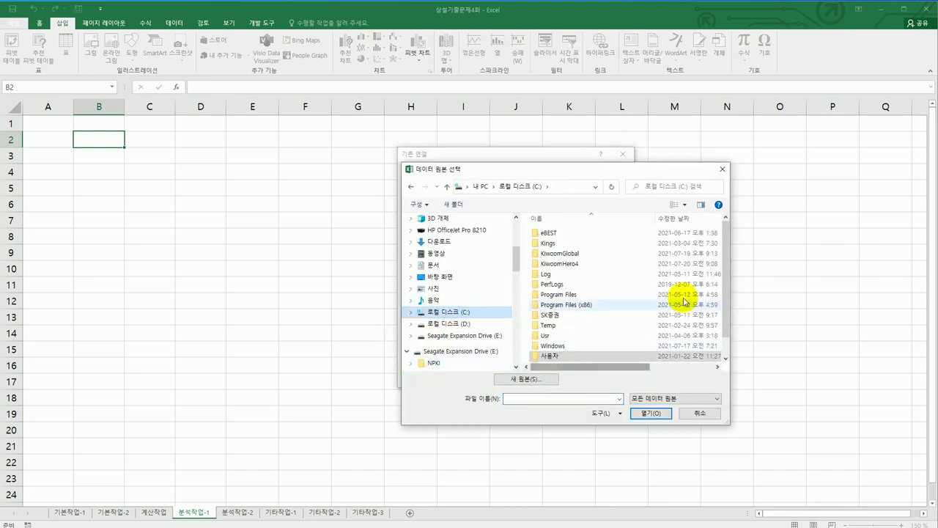
pyautogui.moveTo(725, 269); pyautogui.dragTo(727, 307)
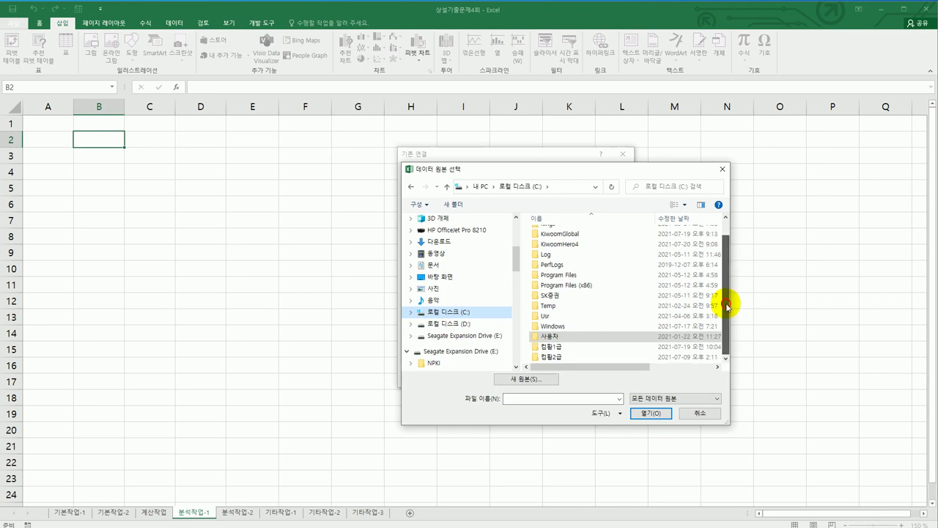
pyautogui.doubleClick(597, 346)
pyautogui.doubleClick(559, 244)
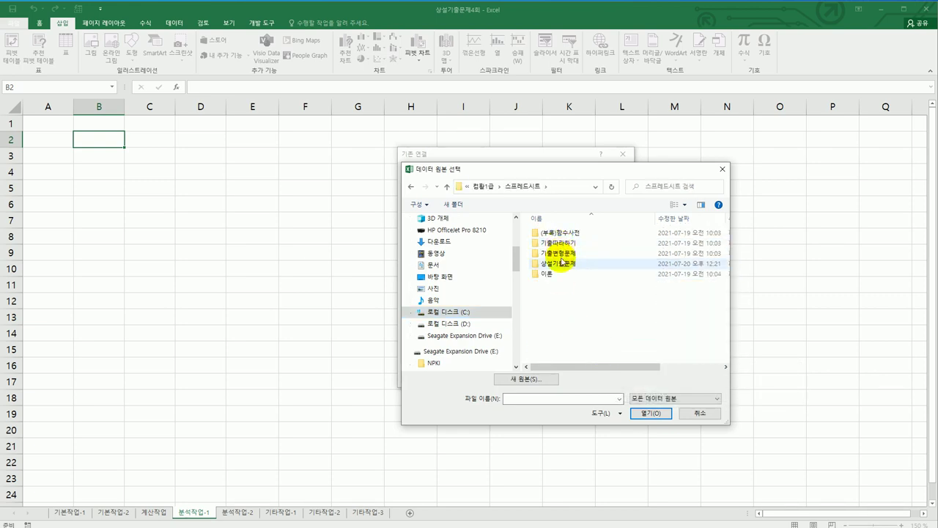
pyautogui.doubleClick(563, 264)
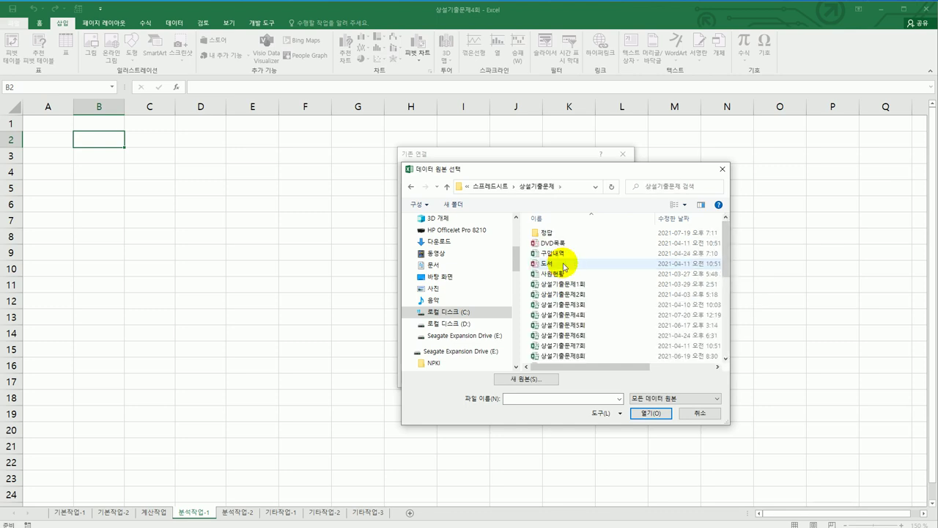
pyautogui.scroll(-4, 568, 275)
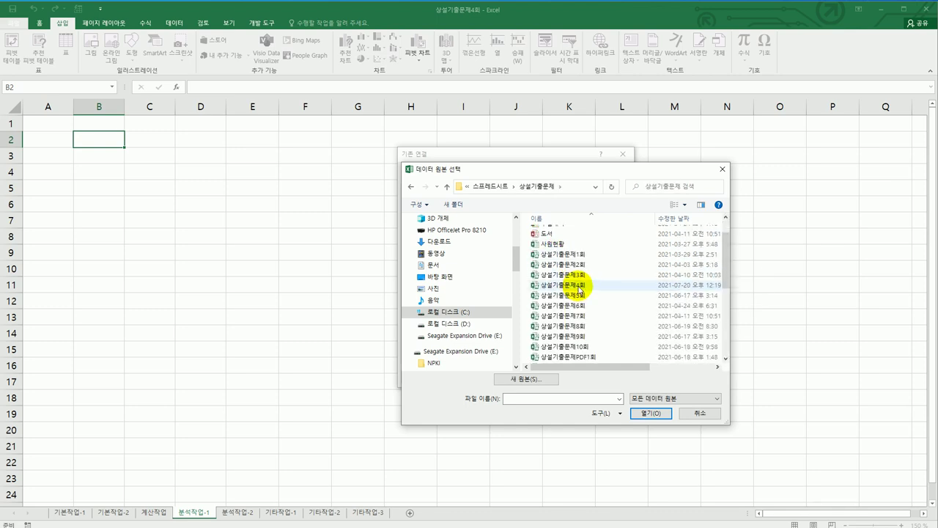
pyautogui.scroll(-2, 579, 292)
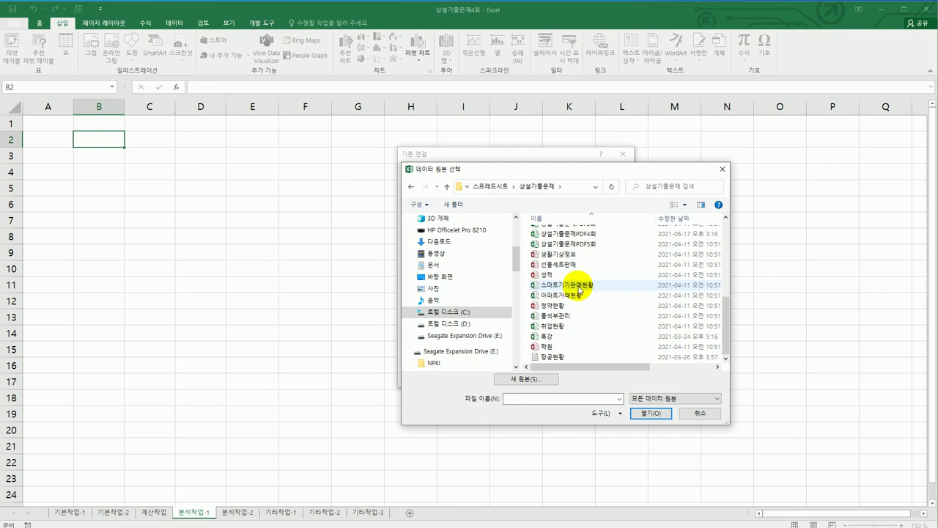
pyautogui.click(578, 296)
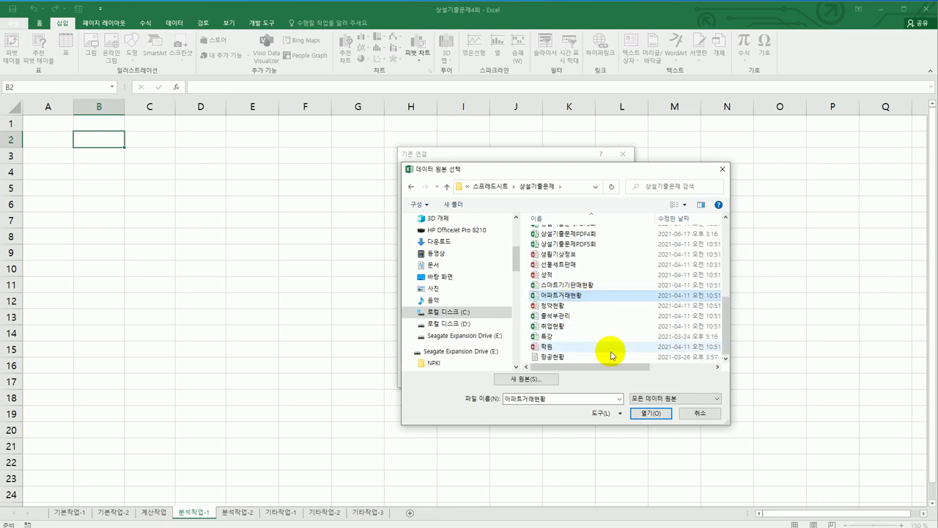
pyautogui.click(647, 414)
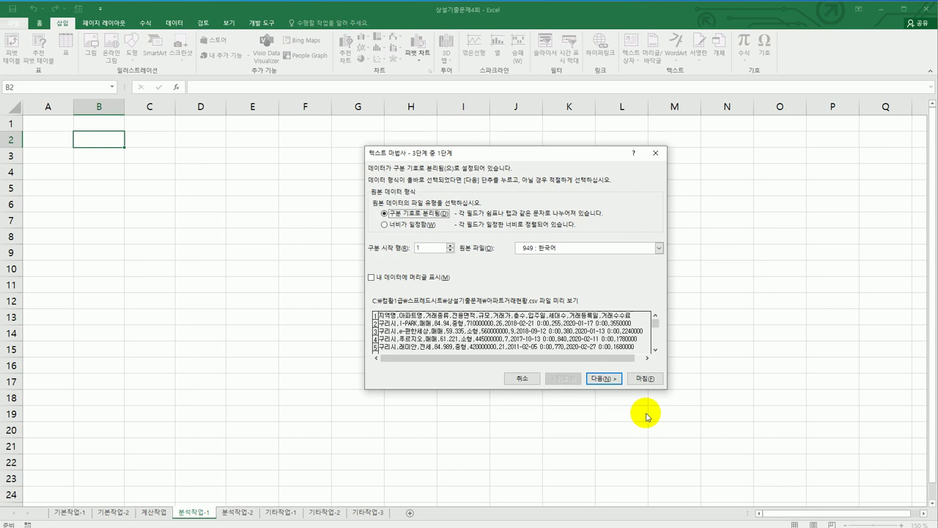
# Mark the delimited text data as having headers and split it by comma instead of tab.
pyautogui.moveTo(536, 161); pyautogui.dragTo(283, 187)
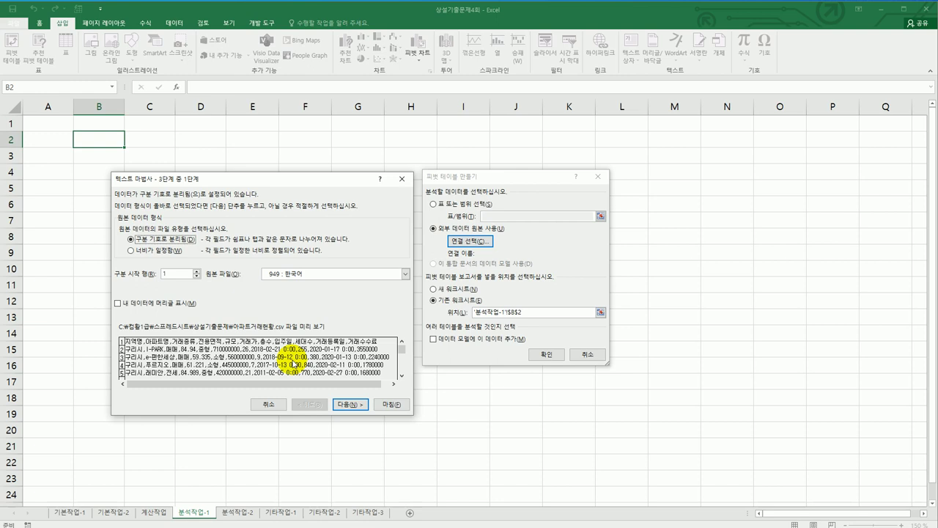
pyautogui.click(166, 304)
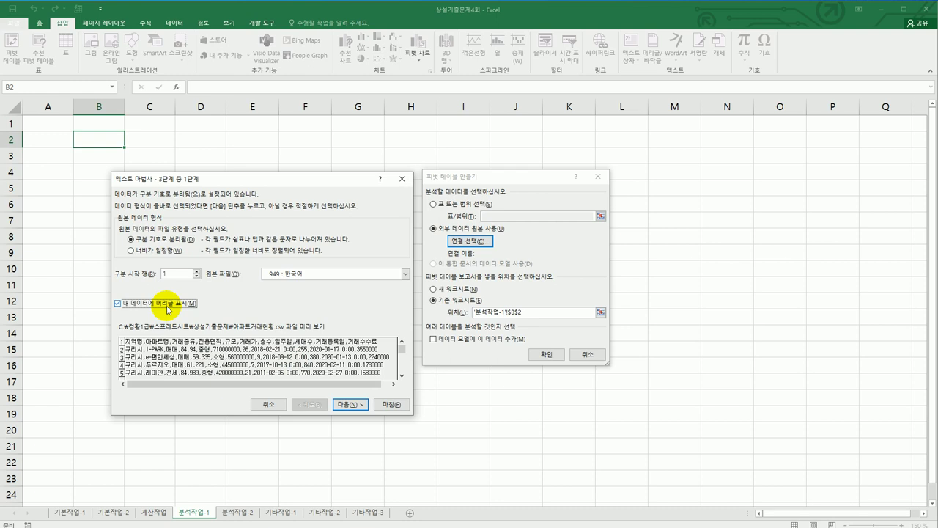
pyautogui.click(349, 404)
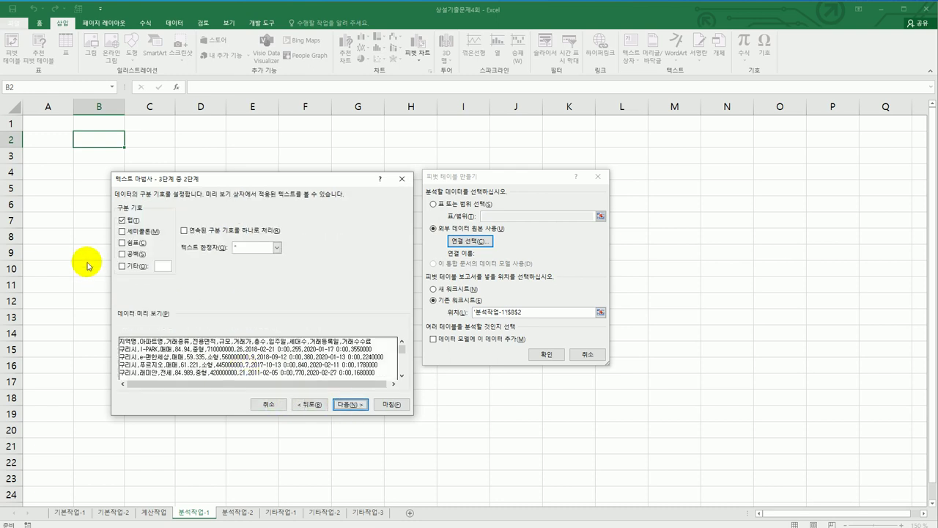
pyautogui.click(122, 220)
pyautogui.click(122, 243)
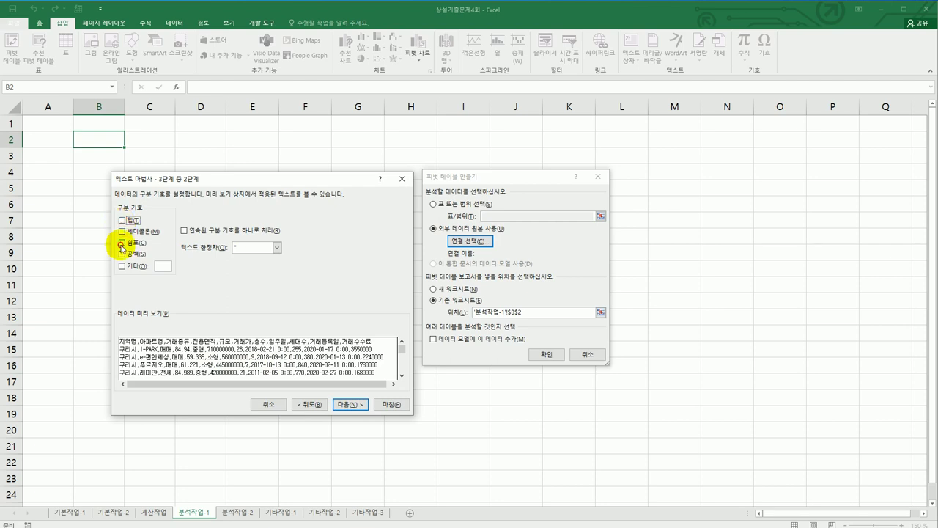
pyautogui.click(349, 404)
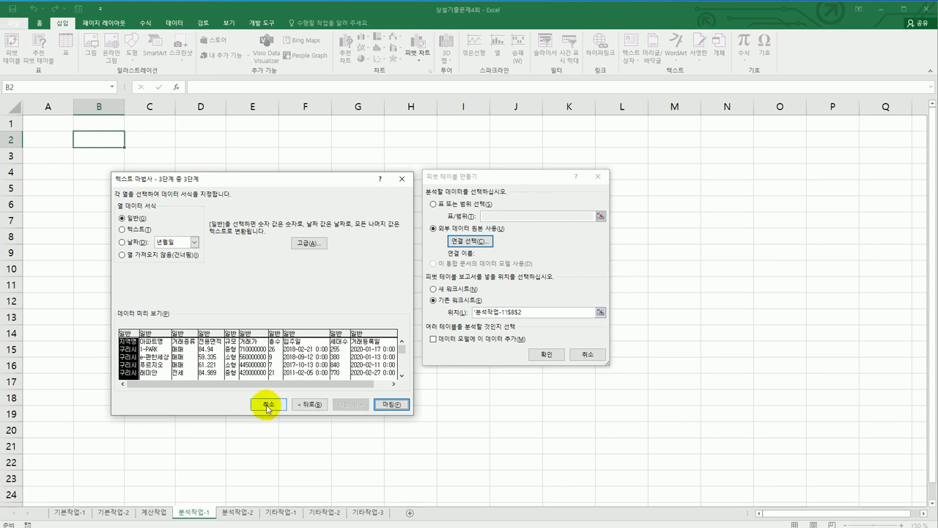
# Exclude the 지역명, 아파트명, 전용면적 and 규모 columns from the text import.
pyautogui.click(149, 254)
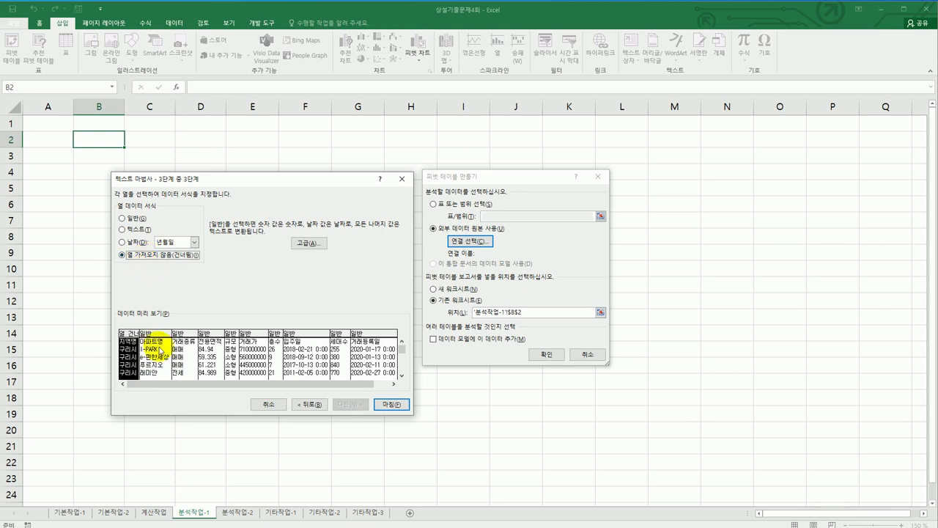
pyautogui.click(159, 350)
pyautogui.click(153, 256)
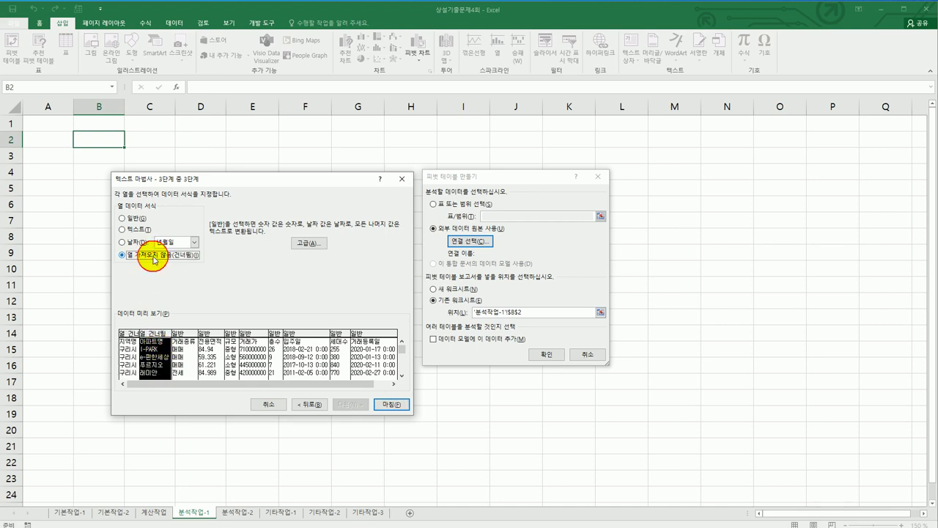
pyautogui.click(187, 359)
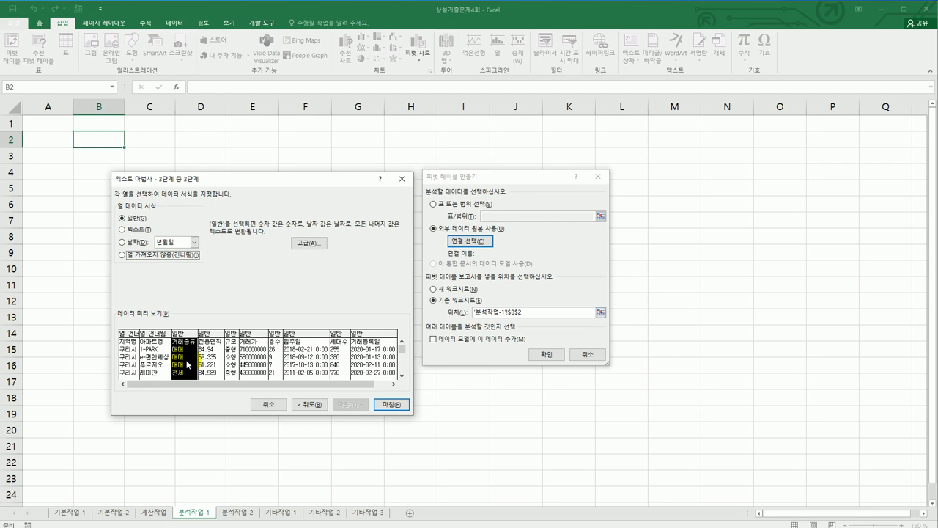
pyautogui.click(212, 363)
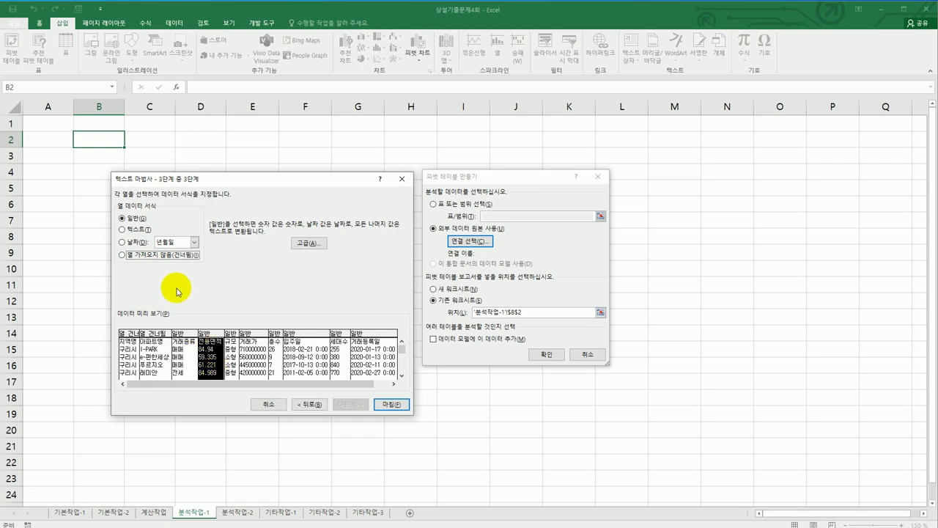
pyautogui.click(167, 256)
pyautogui.click(238, 356)
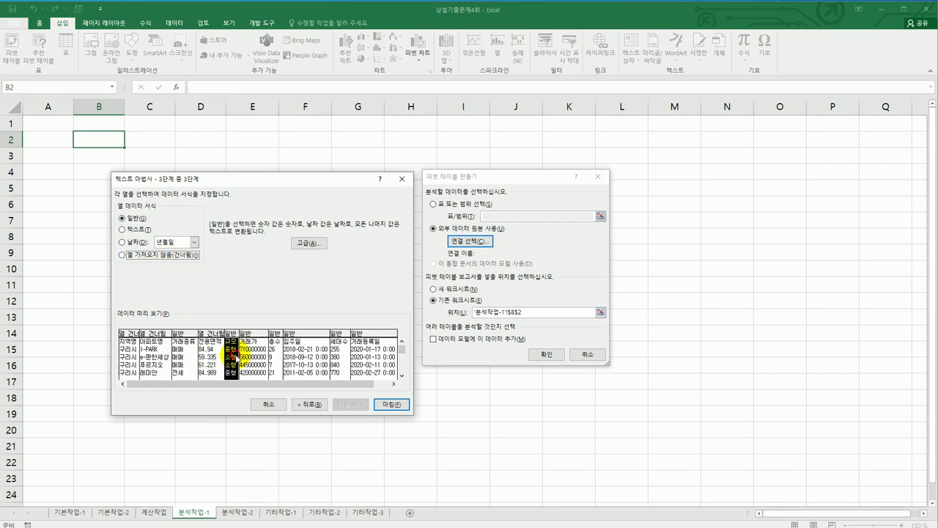
pyautogui.click(173, 257)
# Exclude the 거래가, 층수, 세대수 and 거래등록일 columns from the text import.
pyautogui.click(244, 351)
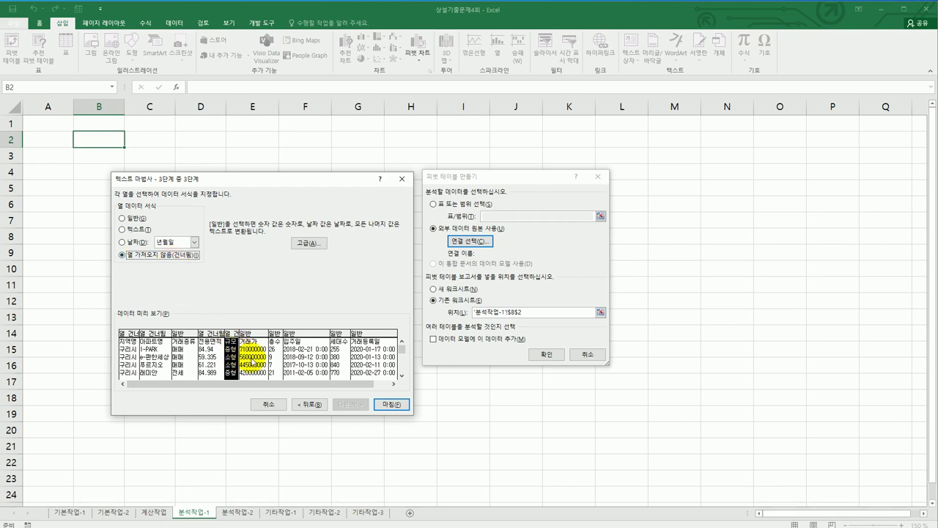
pyautogui.click(171, 256)
pyautogui.click(273, 363)
pyautogui.click(171, 256)
pyautogui.click(300, 359)
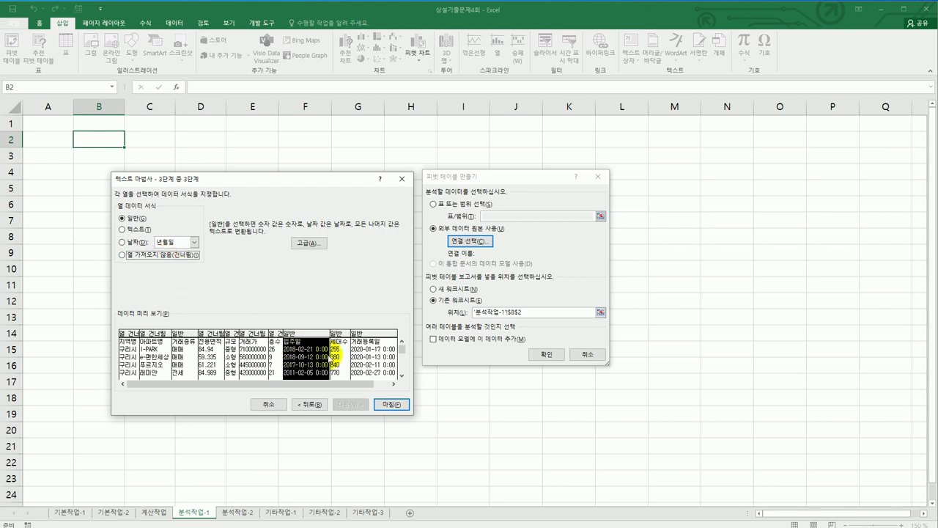
pyautogui.click(339, 359)
pyautogui.click(170, 255)
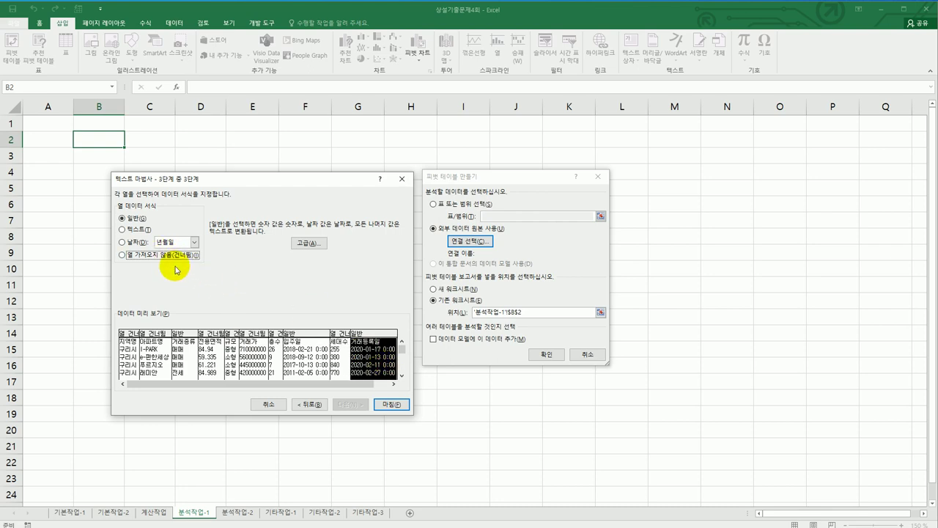
pyautogui.click(174, 255)
pyautogui.moveTo(296, 387); pyautogui.dragTo(345, 393)
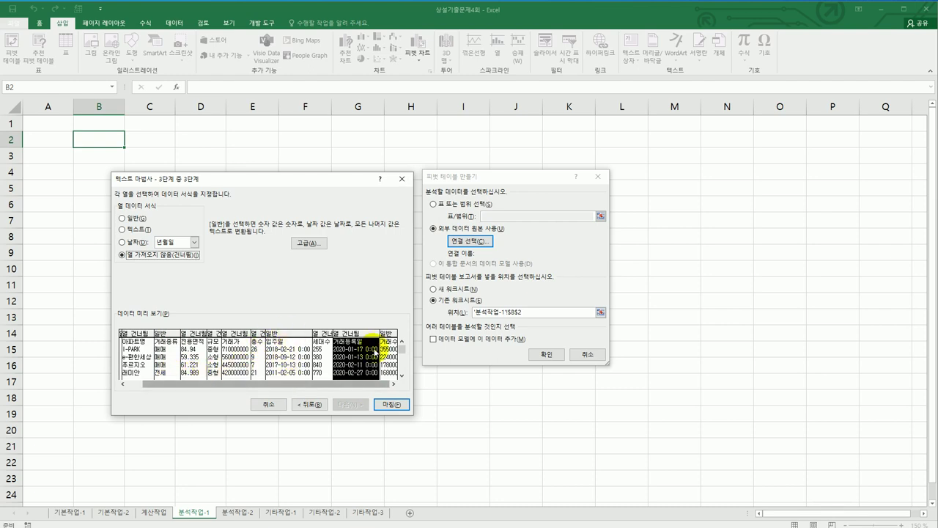
# Finish the text import and create the PivotTable with its data added to the data model.
pyautogui.click(392, 406)
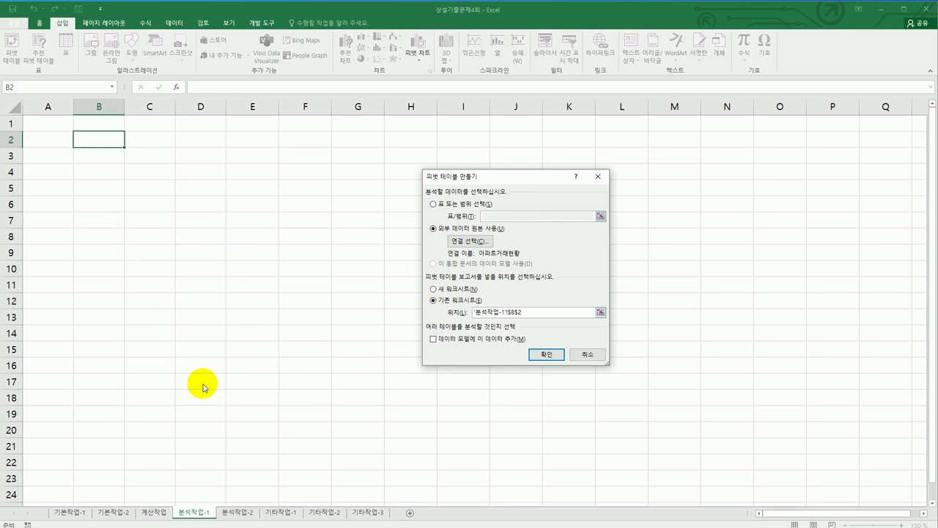
pyautogui.click(464, 342)
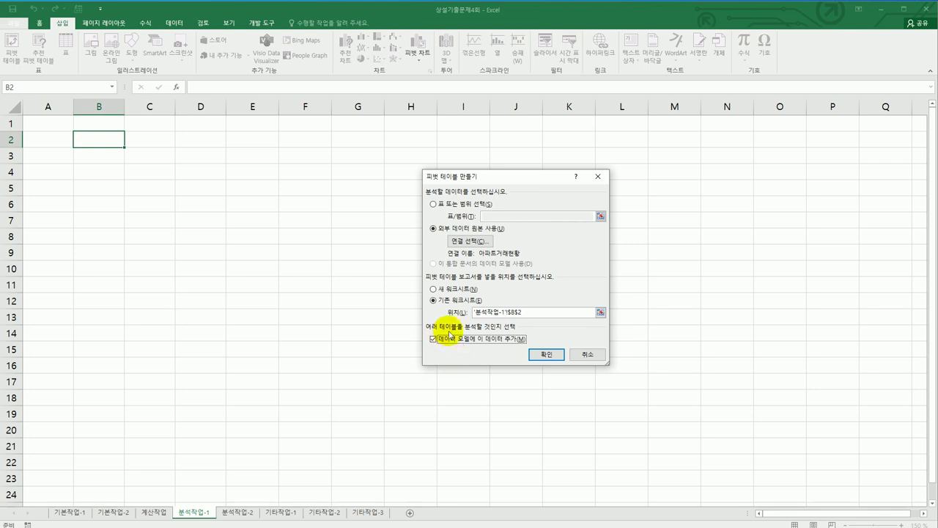
pyautogui.click(553, 357)
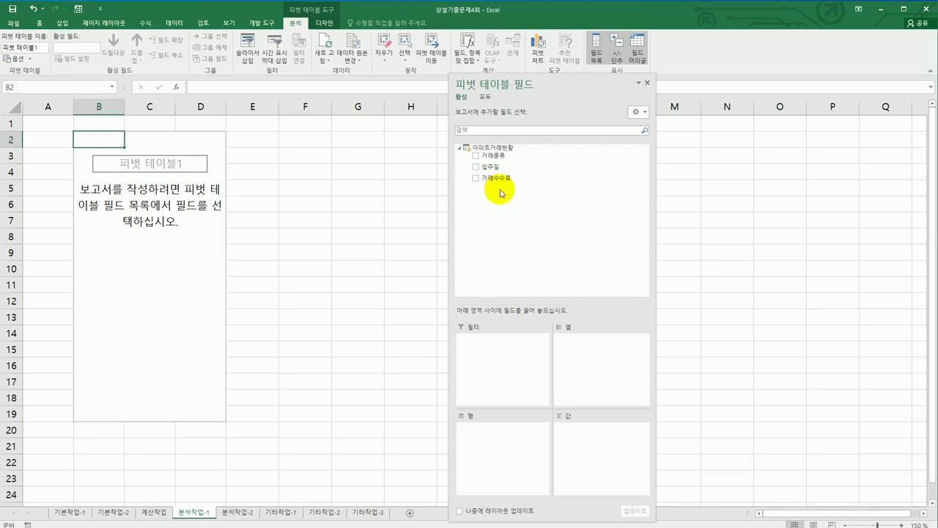
# Place 입주일 in the PivotTable's rows, 거래종류 in its columns and 거래수수료 in its values.
pyautogui.moveTo(499, 167); pyautogui.dragTo(499, 447)
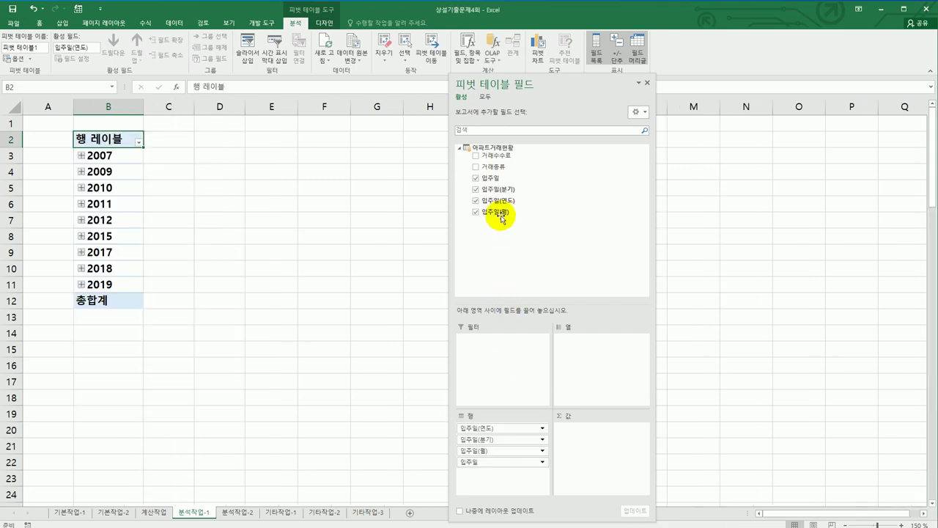
pyautogui.moveTo(505, 166); pyautogui.dragTo(588, 371)
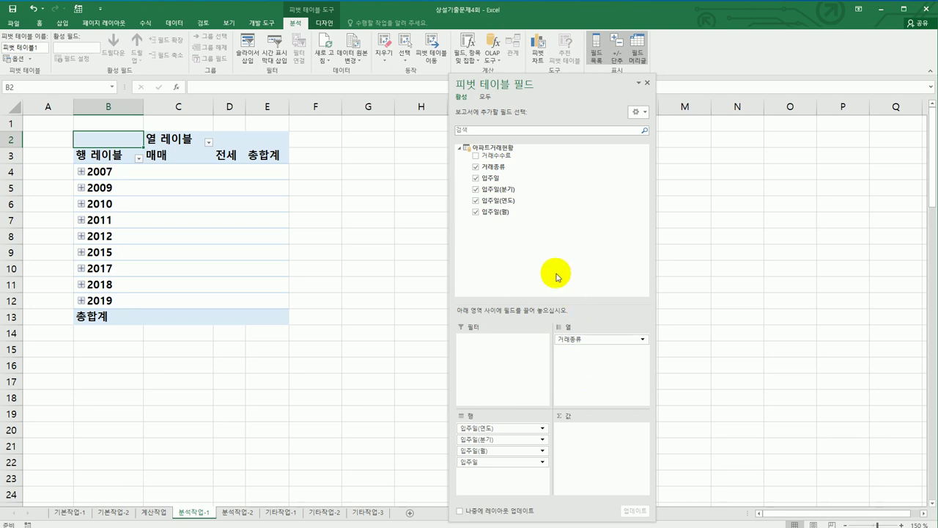
pyautogui.moveTo(509, 156); pyautogui.dragTo(586, 446)
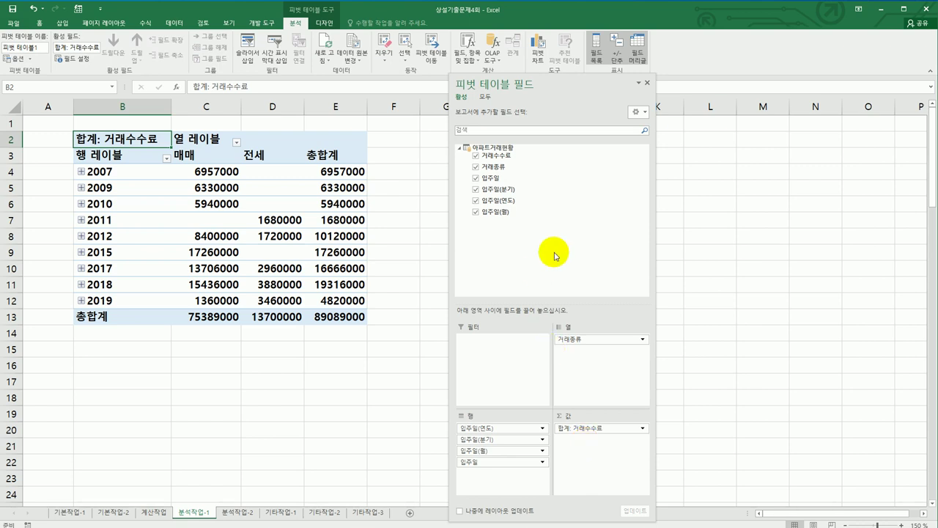
# Set the PivotTable's report layout to outline form (개요 형식으로 표시).
pyautogui.click(322, 23)
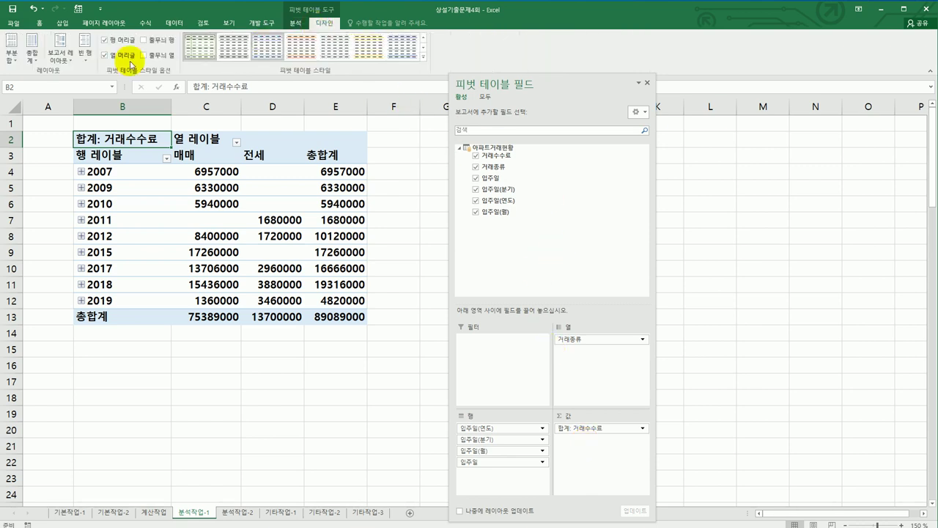
pyautogui.click(61, 53)
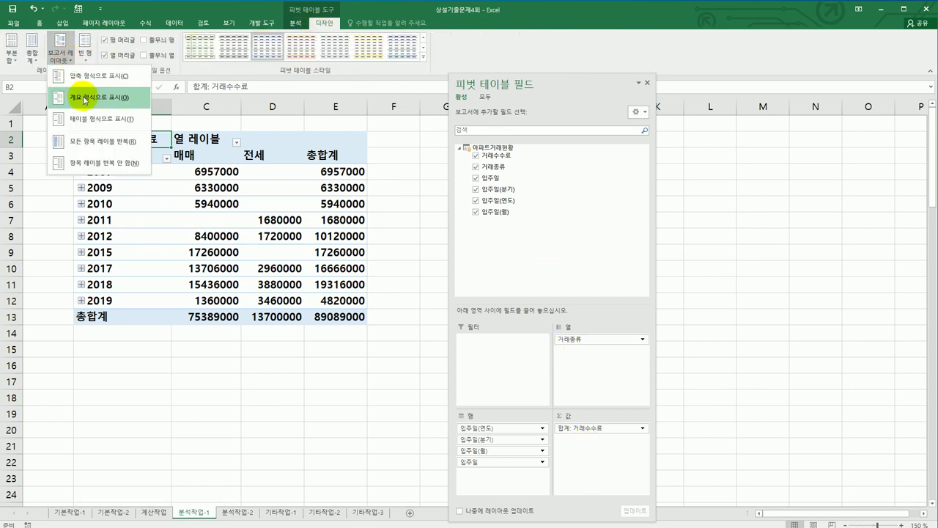
pyautogui.click(81, 96)
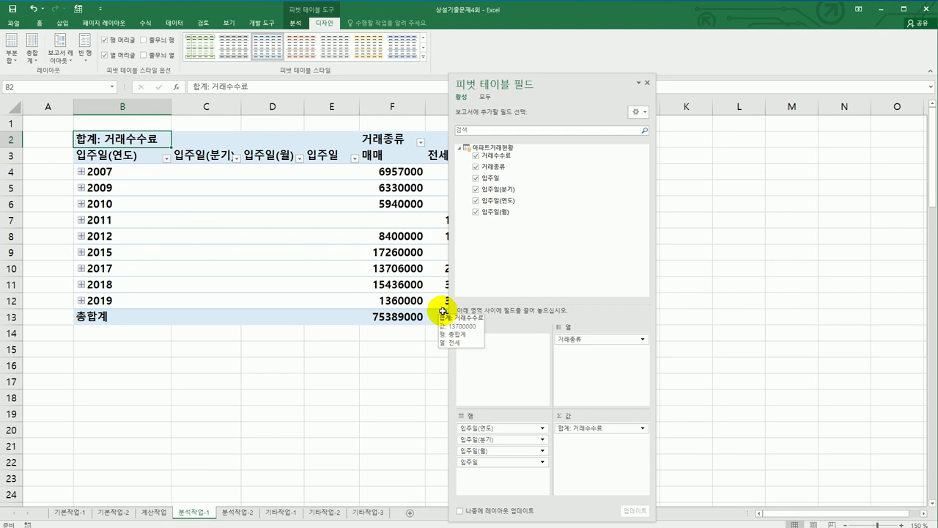
# Group the PivotTable's 입주일 field by years (연) only, removing the month and quarter groupings.
pyautogui.click(105, 173)
pyautogui.rightClick(106, 175)
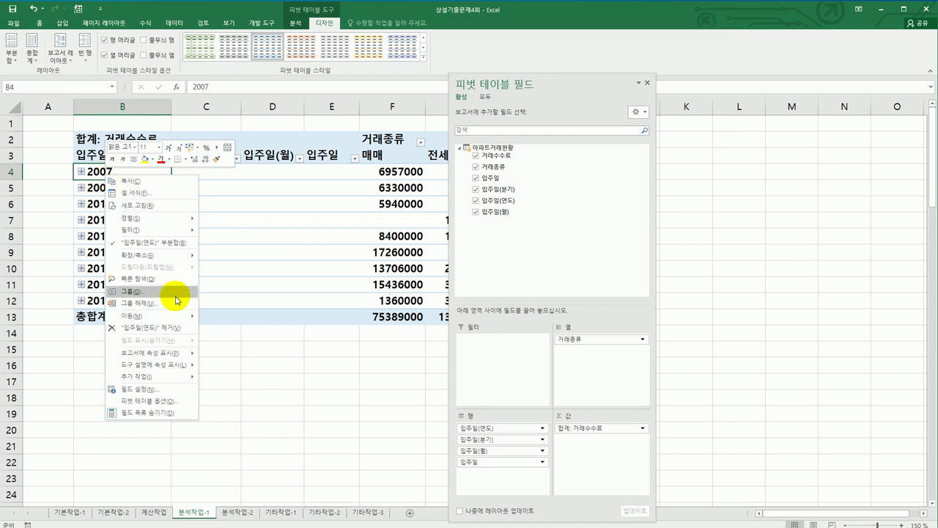
pyautogui.click(176, 297)
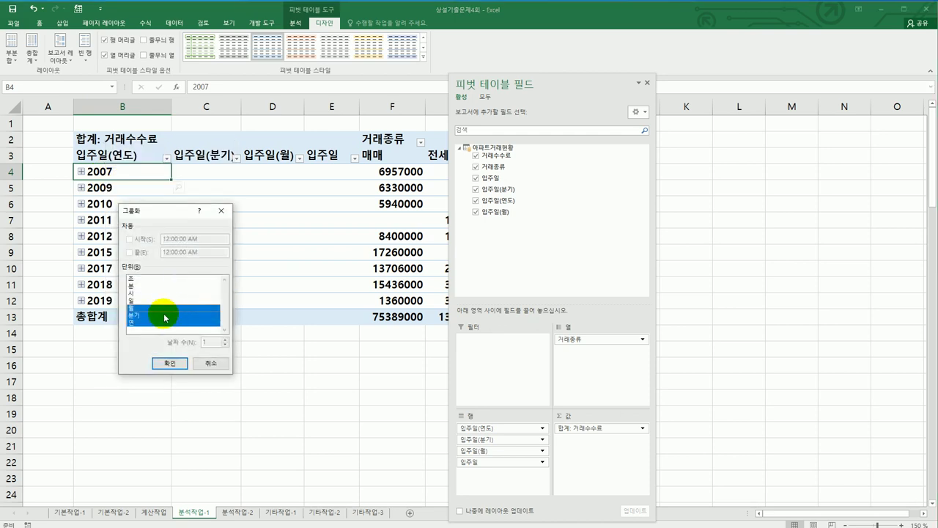
pyautogui.click(161, 308)
pyautogui.click(161, 315)
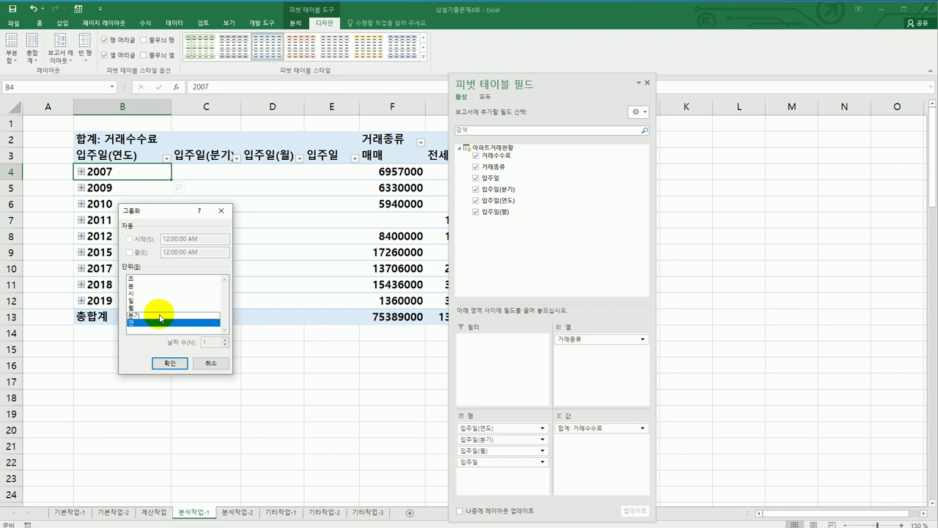
pyautogui.click(166, 369)
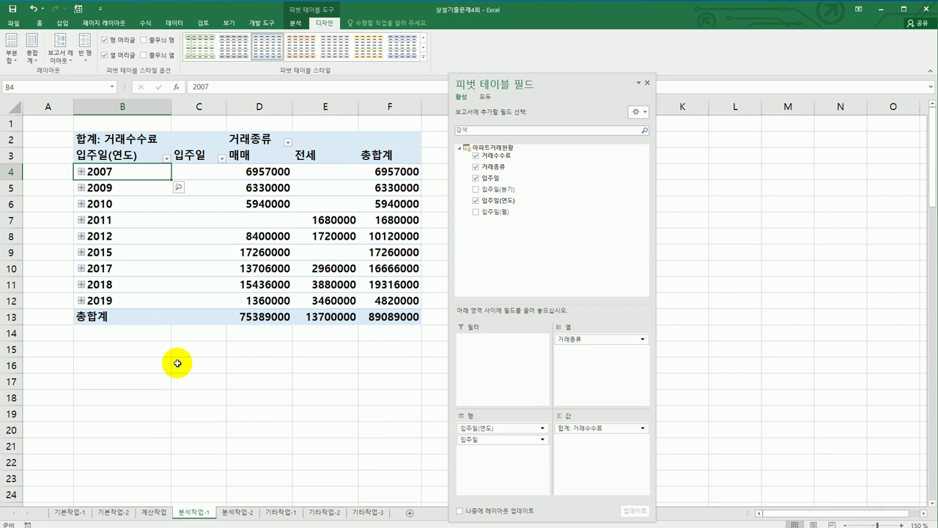
# Set the 거래수수료 value field to be summarized by average (평균).
pyautogui.click(107, 138)
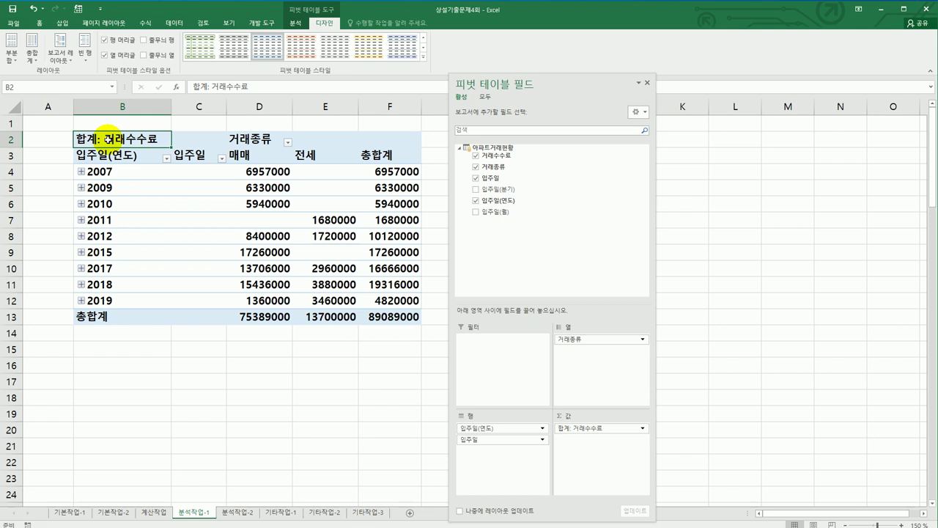
pyautogui.rightClick(108, 139)
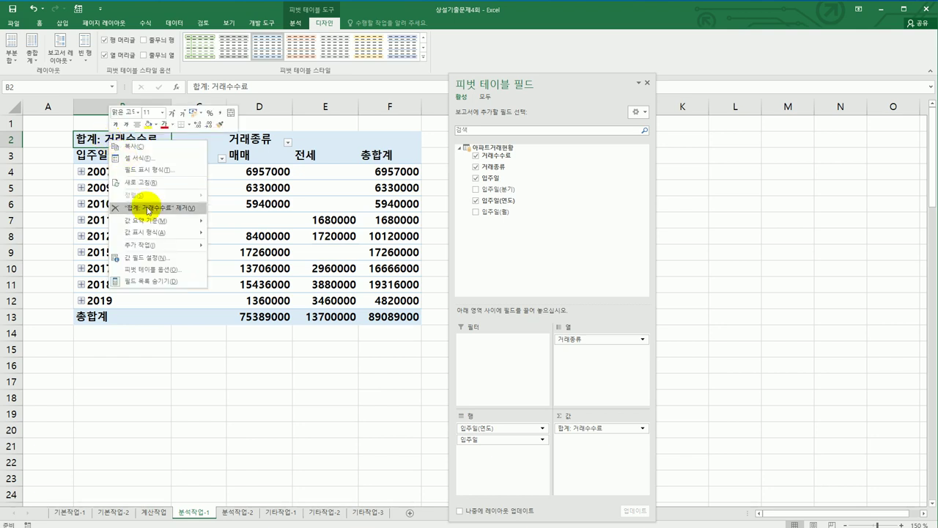
pyautogui.click(158, 259)
pyautogui.moveTo(179, 177); pyautogui.dragTo(309, 187)
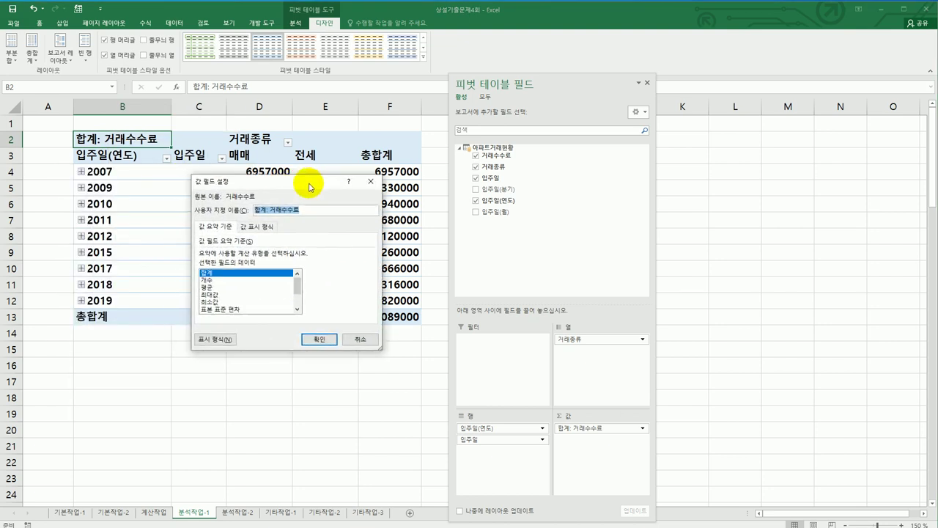
pyautogui.click(231, 289)
# Format the 거래수수료 values as accounting (회계) with the ₩ symbol and 0 decimals, then hide the field list.
pyautogui.click(215, 339)
pyautogui.moveTo(214, 132); pyautogui.dragTo(591, 126)
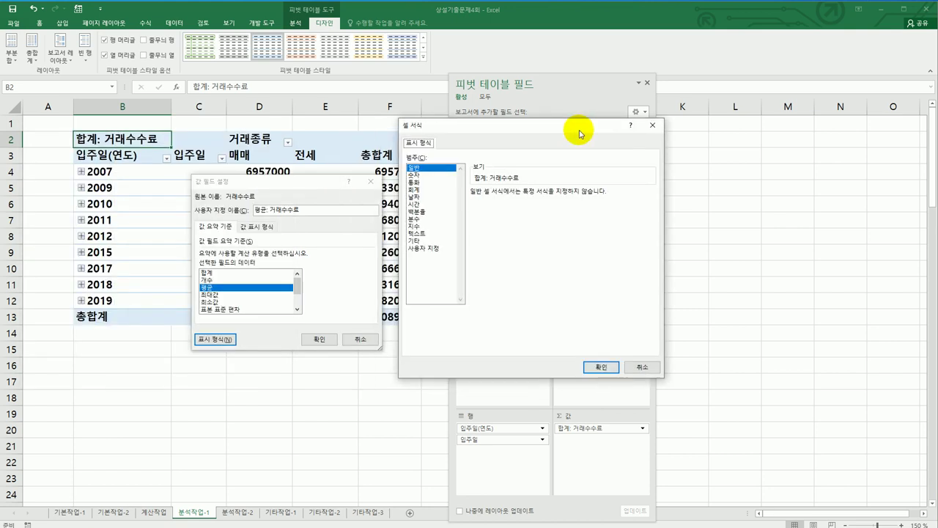
pyautogui.click(430, 191)
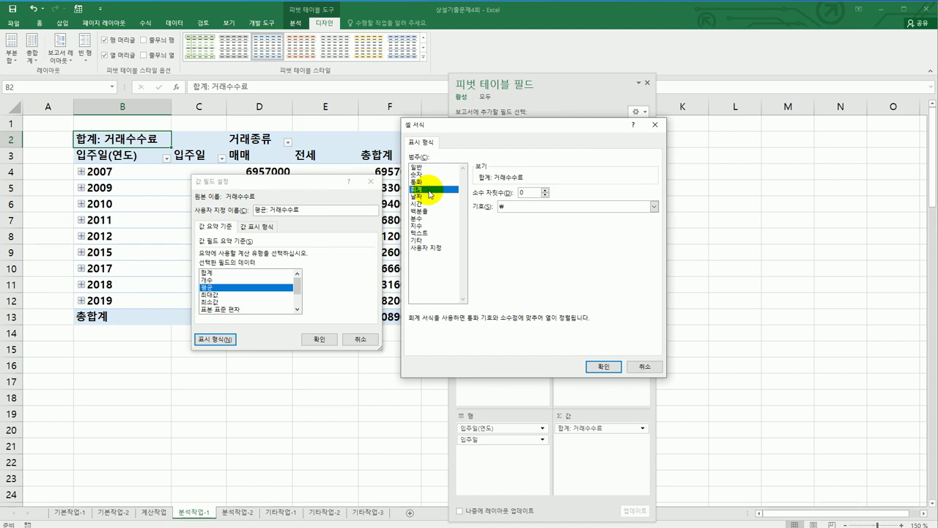
pyautogui.click(604, 368)
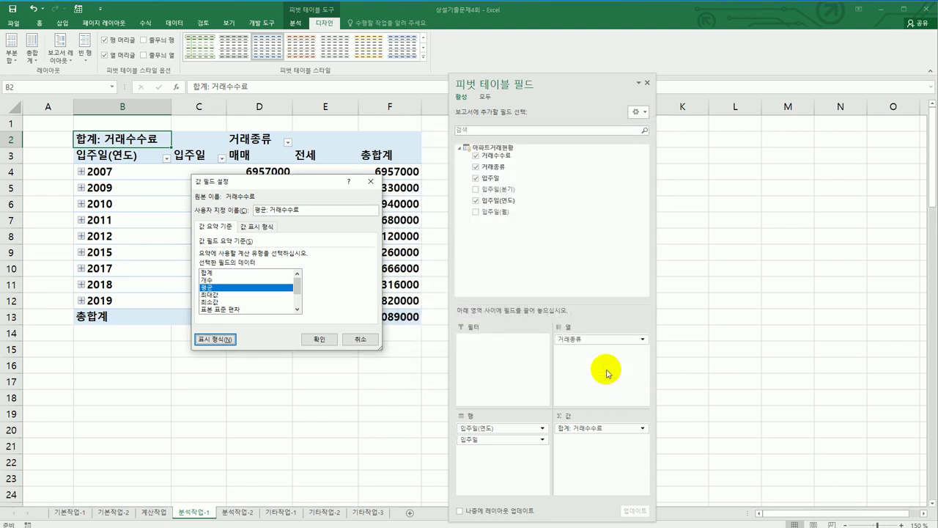
pyautogui.click(319, 339)
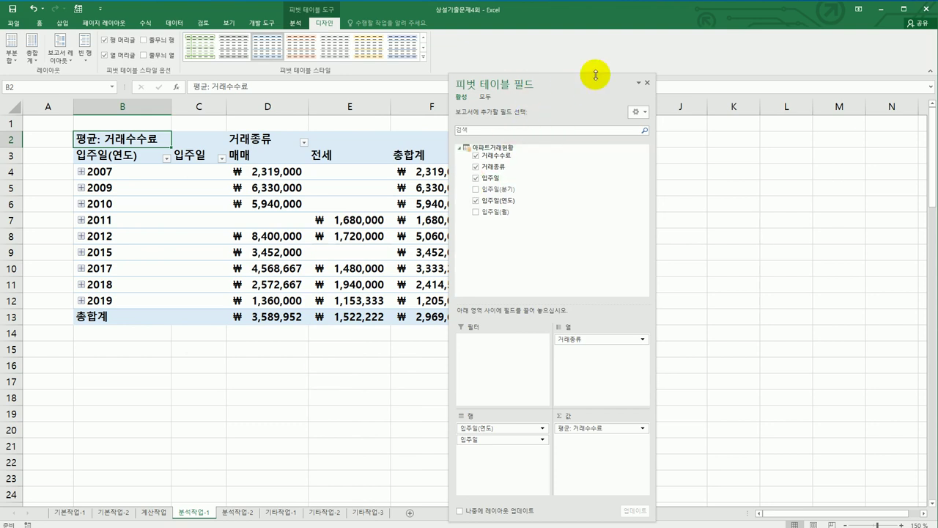
pyautogui.click(648, 82)
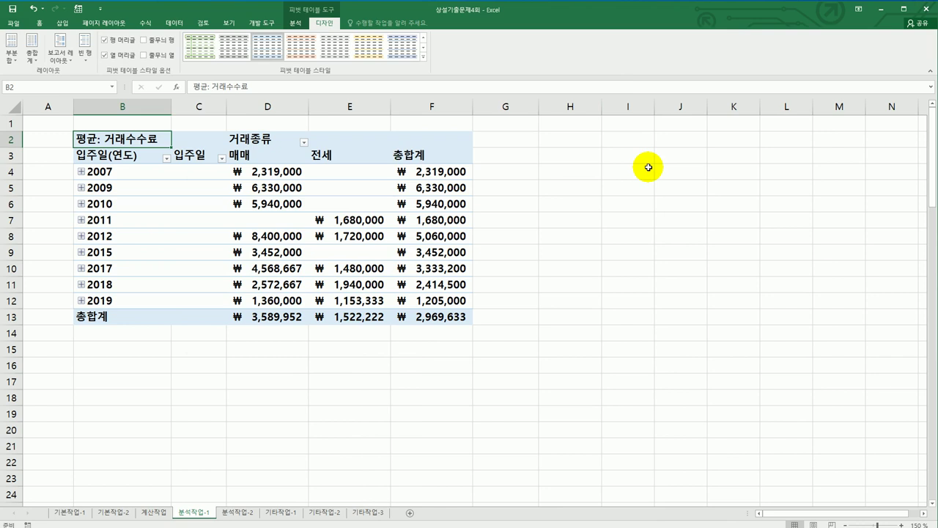
# Configure the PivotTable options to show * in empty cells and to merge and center cells with labels.
pyautogui.click(181, 176)
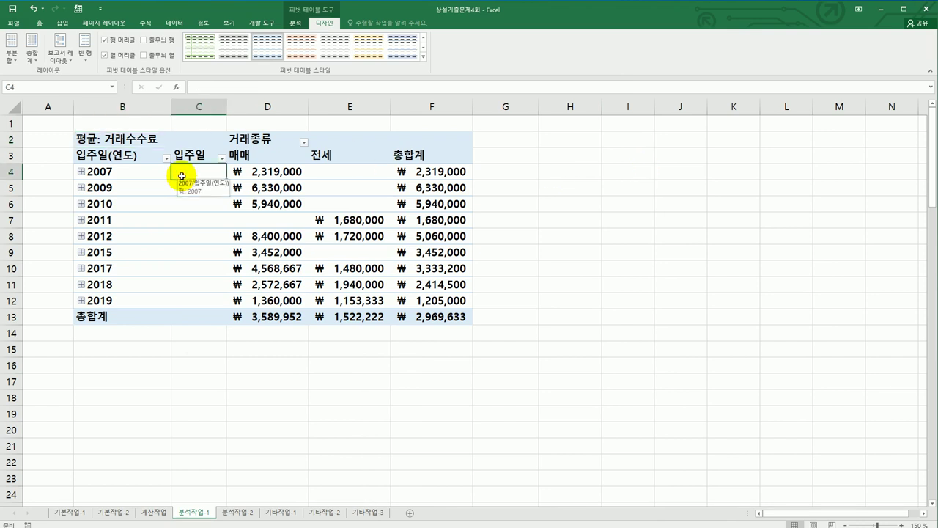
pyautogui.click(294, 24)
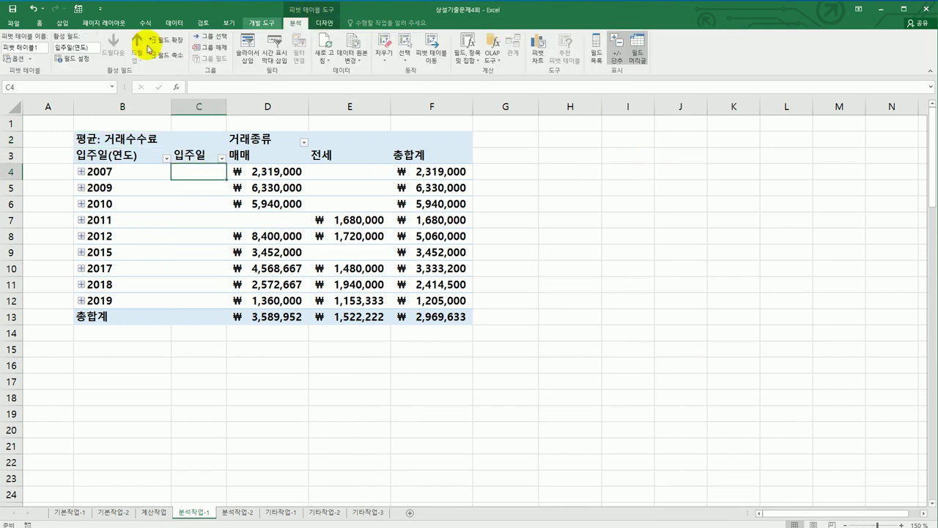
pyautogui.click(17, 60)
pyautogui.moveTo(482, 143); pyautogui.dragTo(596, 141)
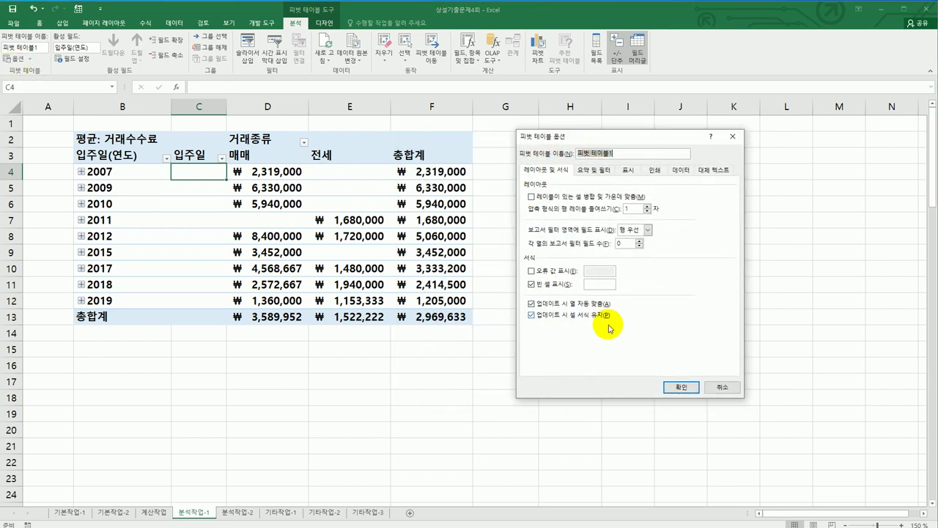
pyautogui.click(591, 285)
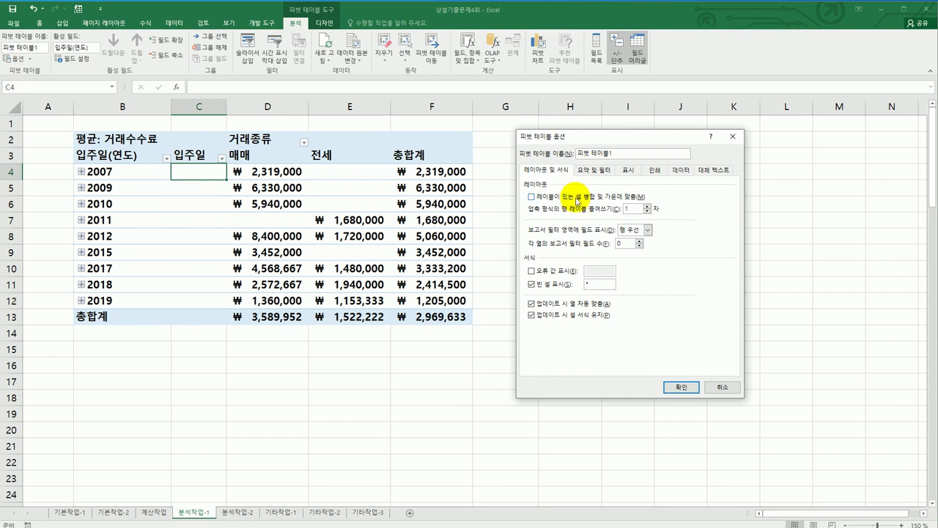
pyautogui.click(577, 199)
pyautogui.click(673, 388)
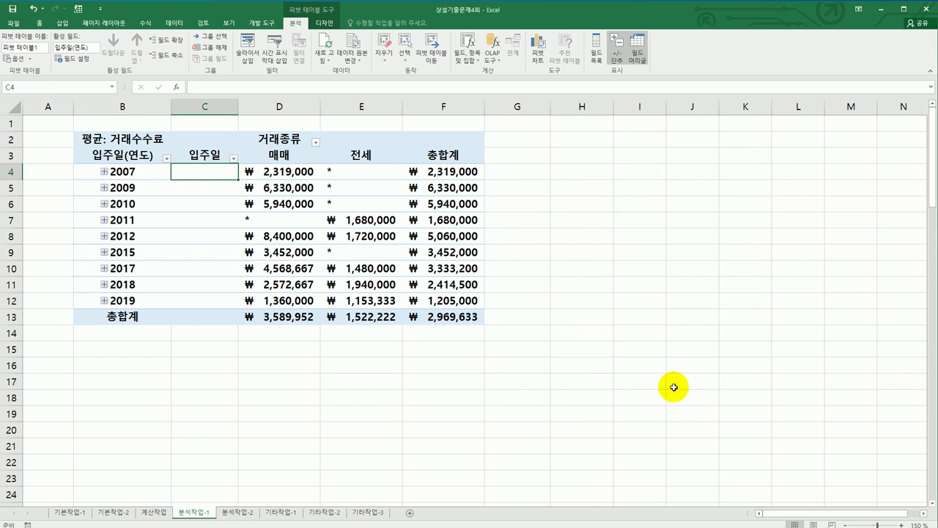
pyautogui.click(673, 388)
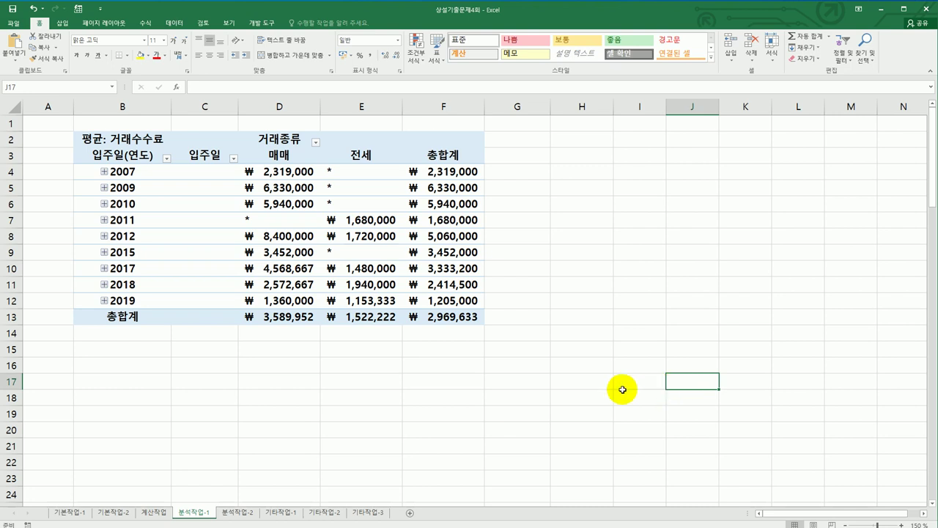
pyautogui.moveTo(125, 107); pyautogui.dragTo(440, 106)
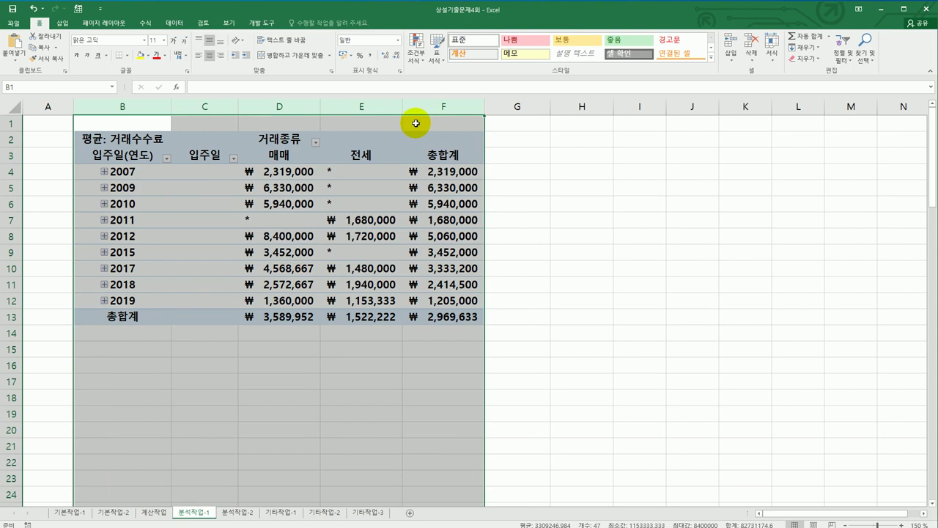
pyautogui.rightClick(416, 125)
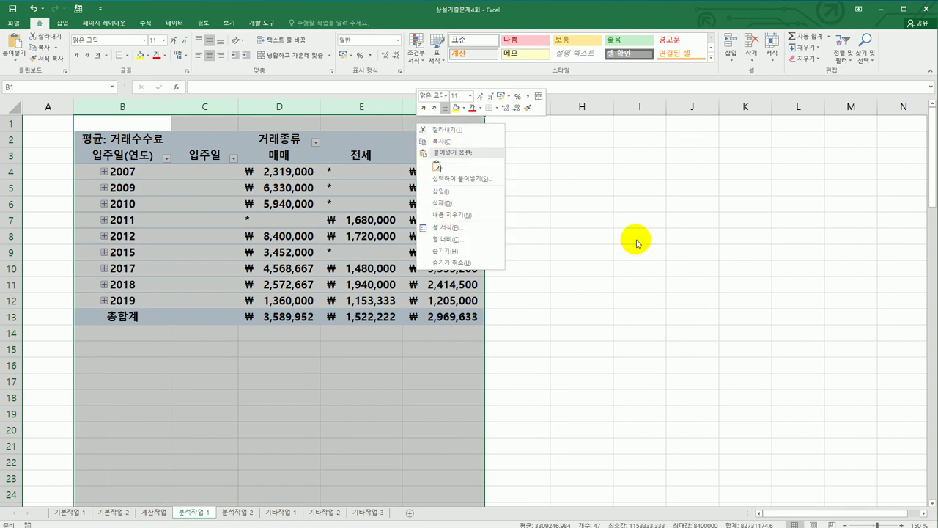
pyautogui.press('Escape')
pyautogui.click(373, 139)
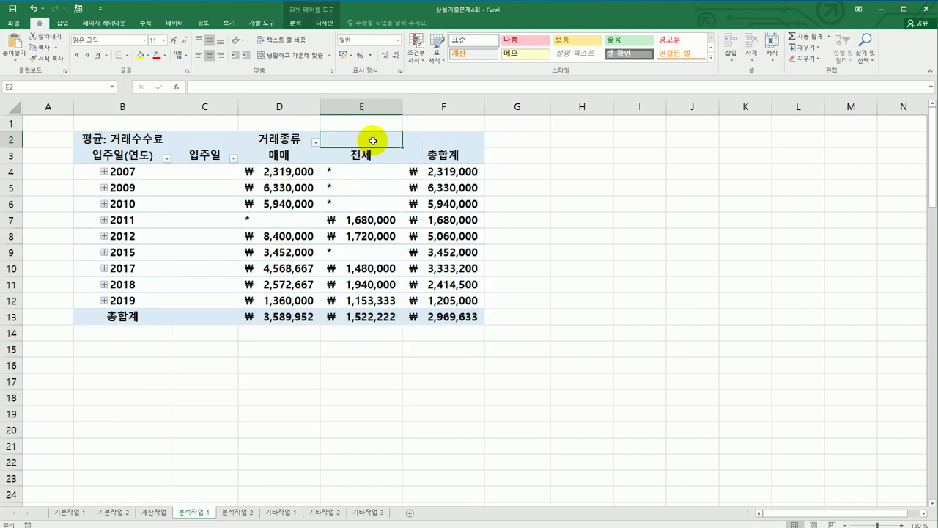
pyautogui.click(296, 25)
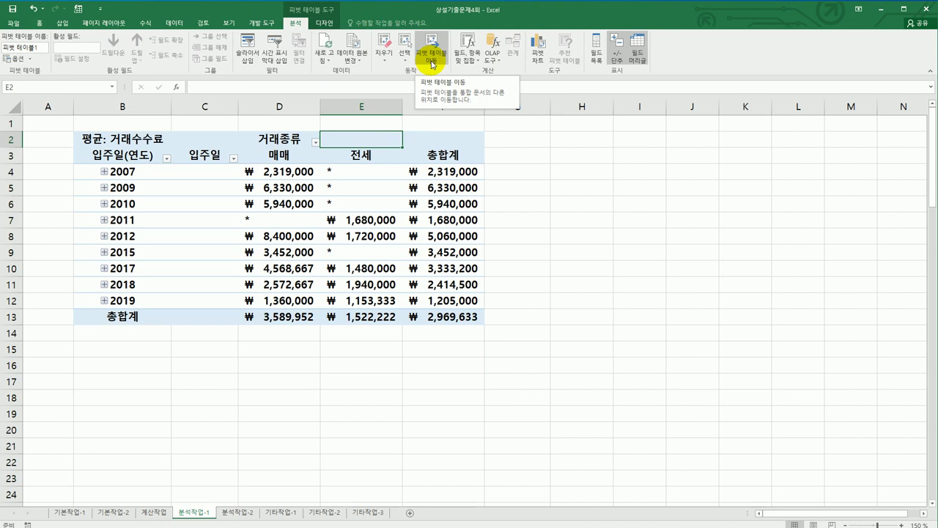
pyautogui.click(385, 55)
pyautogui.click(591, 254)
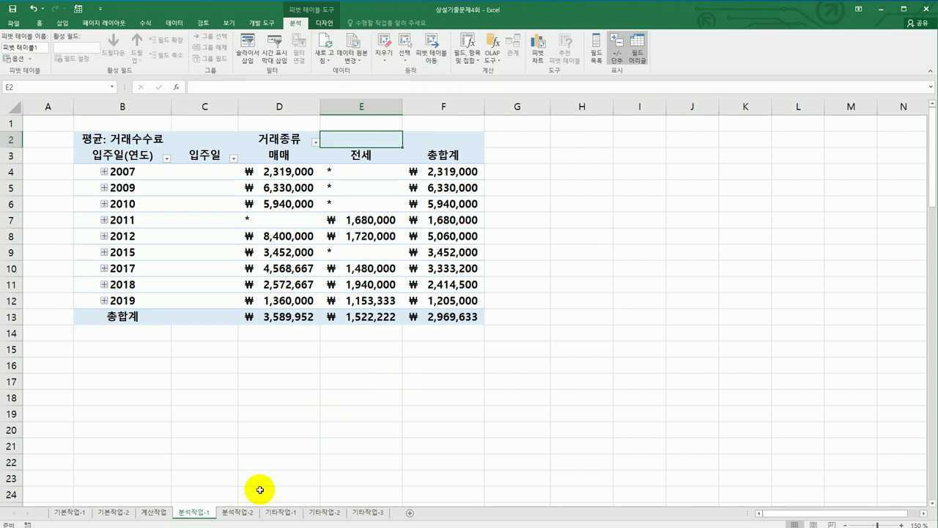
# On sheet 분석작업-2, start a custom (사용자 지정) data validation rule for the 전용면적 cells E3:E18.
pyautogui.click(240, 512)
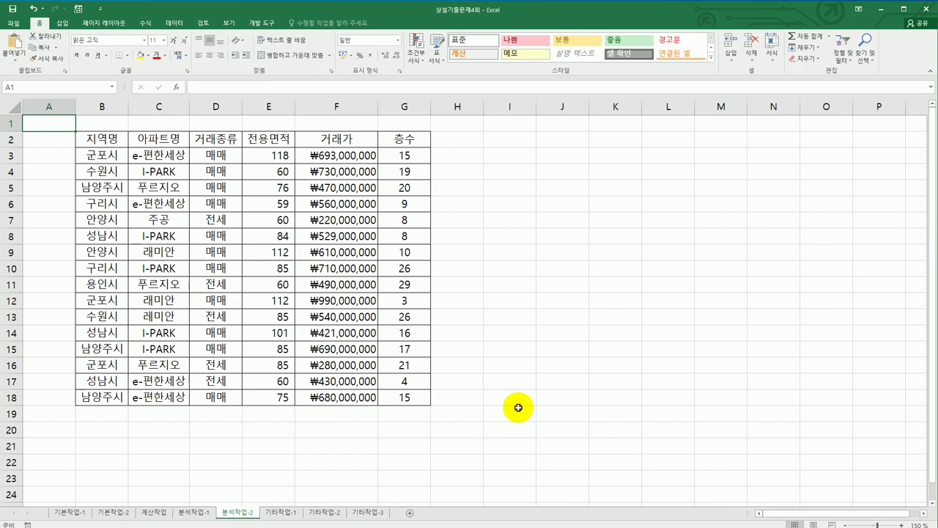
pyautogui.click(518, 408)
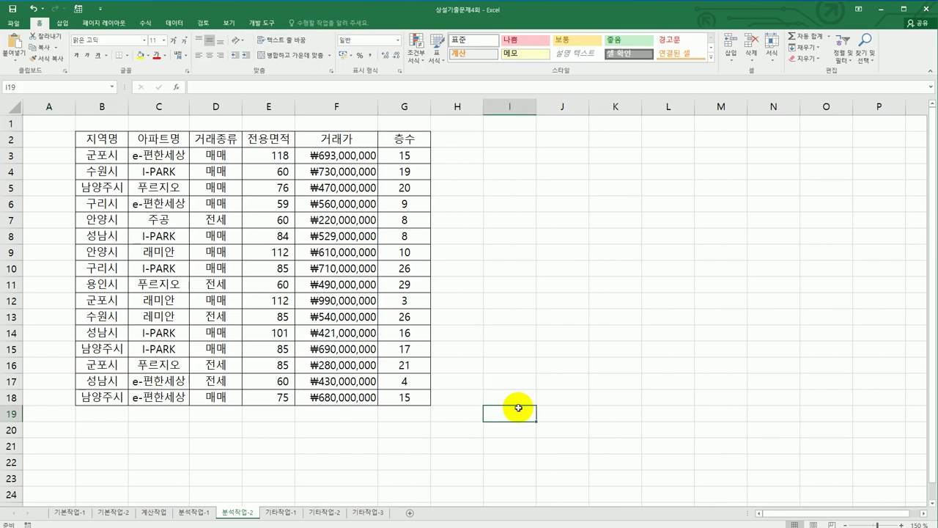
pyautogui.click(284, 156)
pyautogui.moveTo(283, 194); pyautogui.dragTo(284, 407)
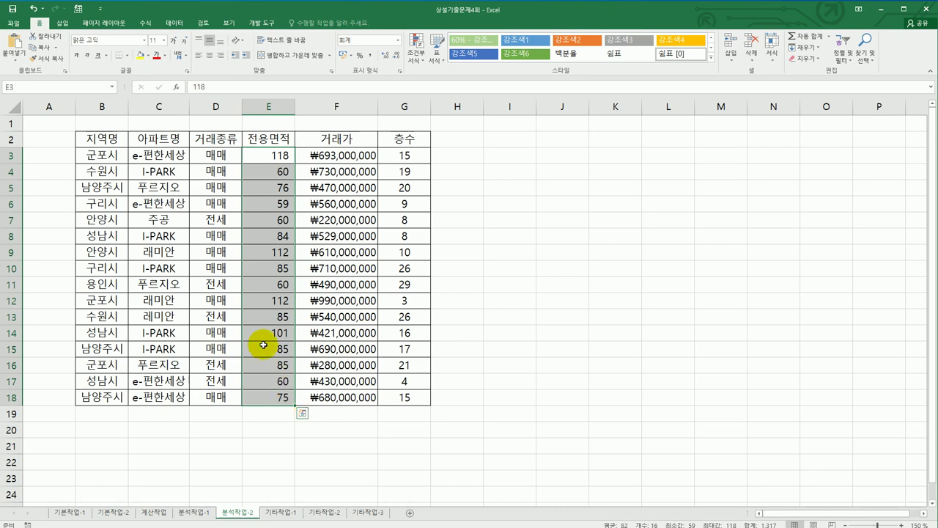
pyautogui.click(175, 23)
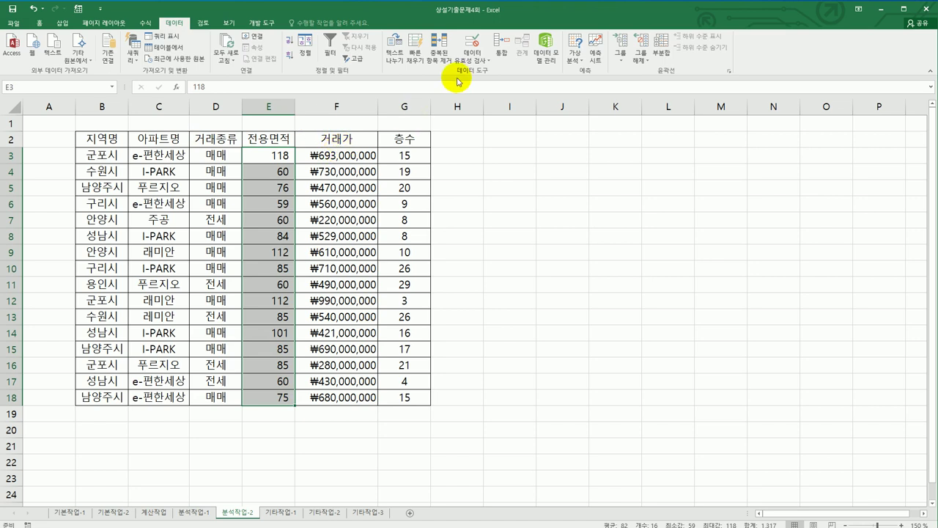
pyautogui.click(473, 44)
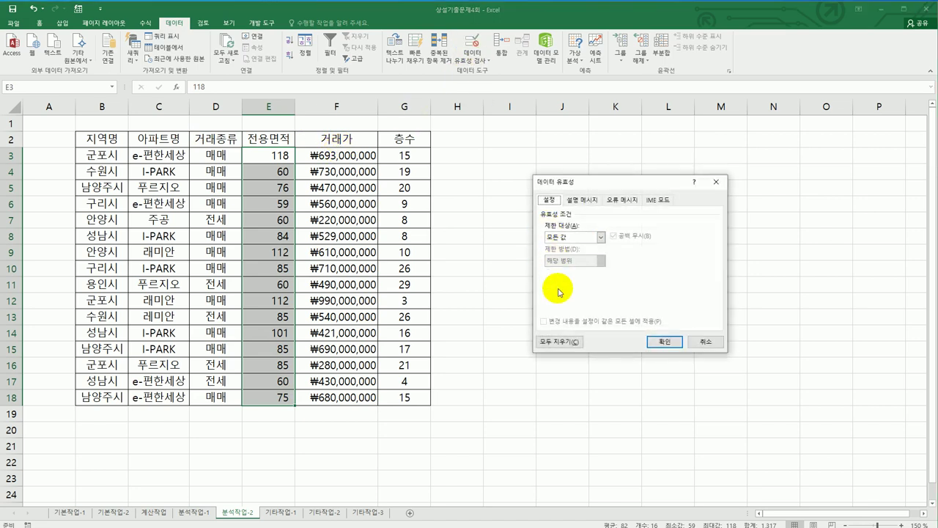
pyautogui.click(574, 245)
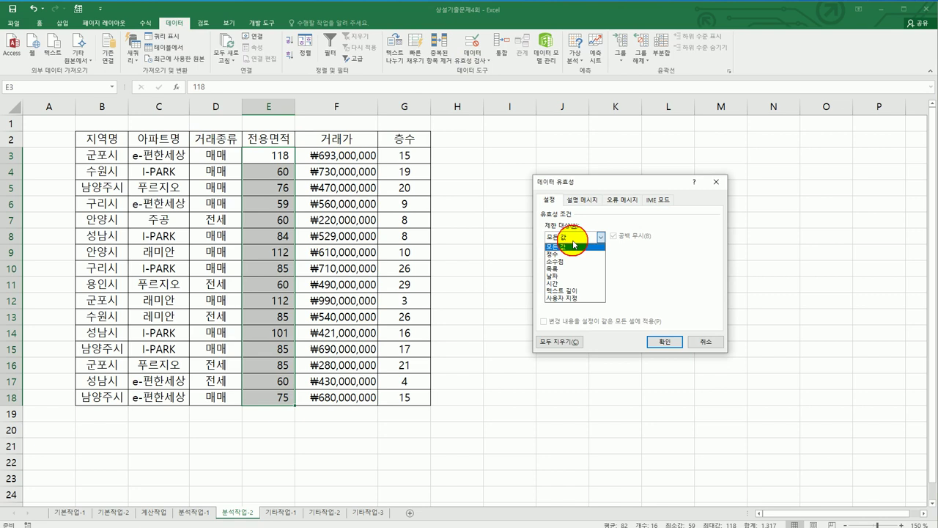
pyautogui.click(578, 300)
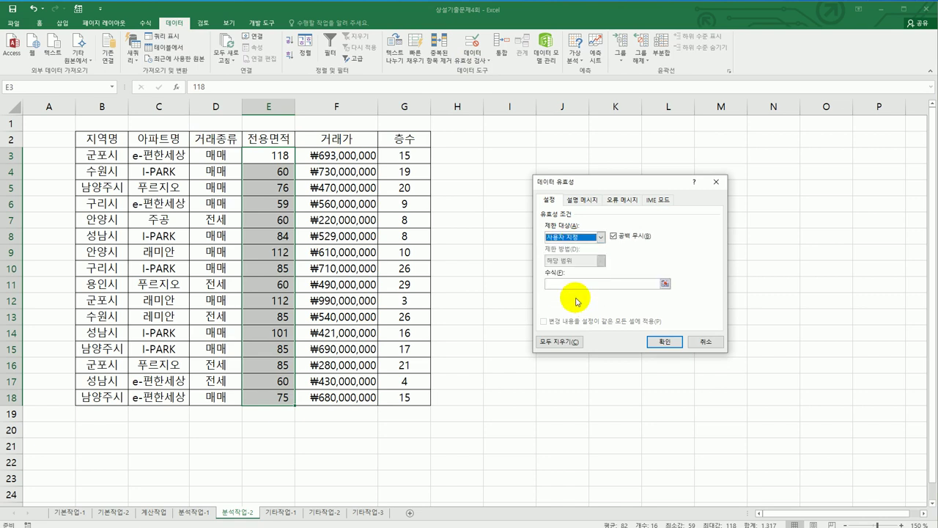
# Enter the validation formula =quotient(E3,3.3)<=38 for the 전용면적 cells.
pyautogui.click(574, 284)
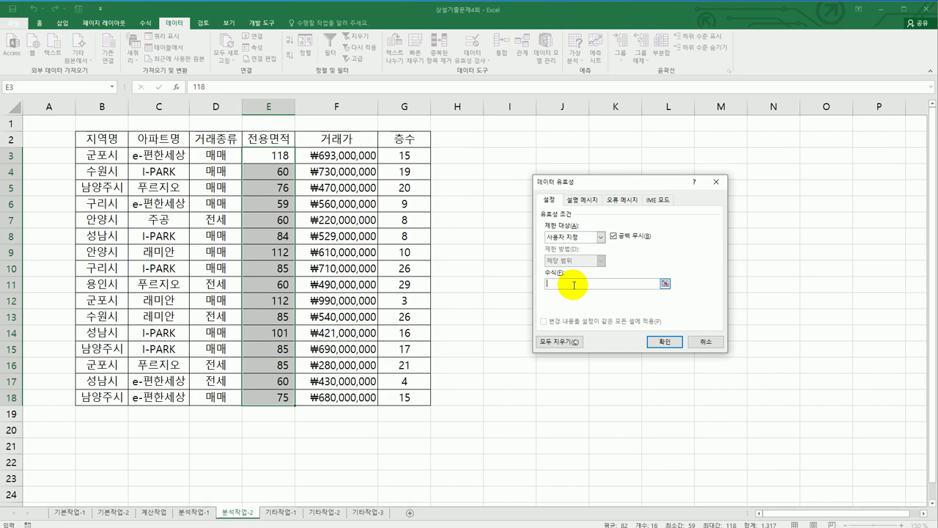
pyautogui.write('=')
pyautogui.write('매')
pyautogui.write('o')
pyautogui.write('tient')
pyautogui.write('(')
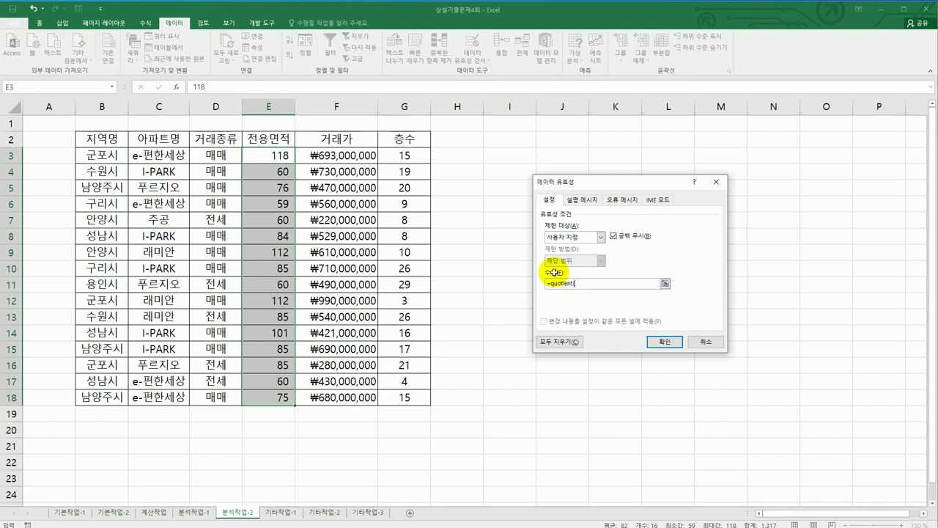
pyautogui.click(266, 156)
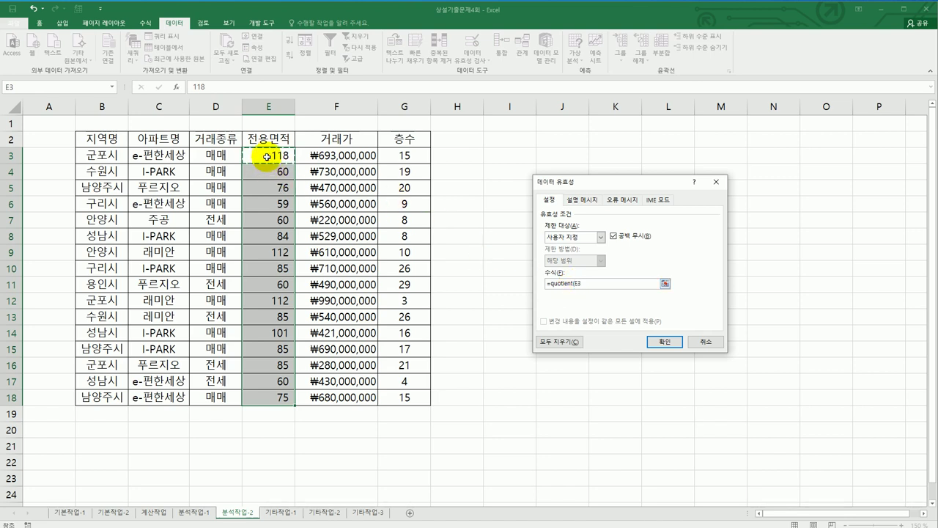
pyautogui.write(',3.3')
pyautogui.write('<=38')
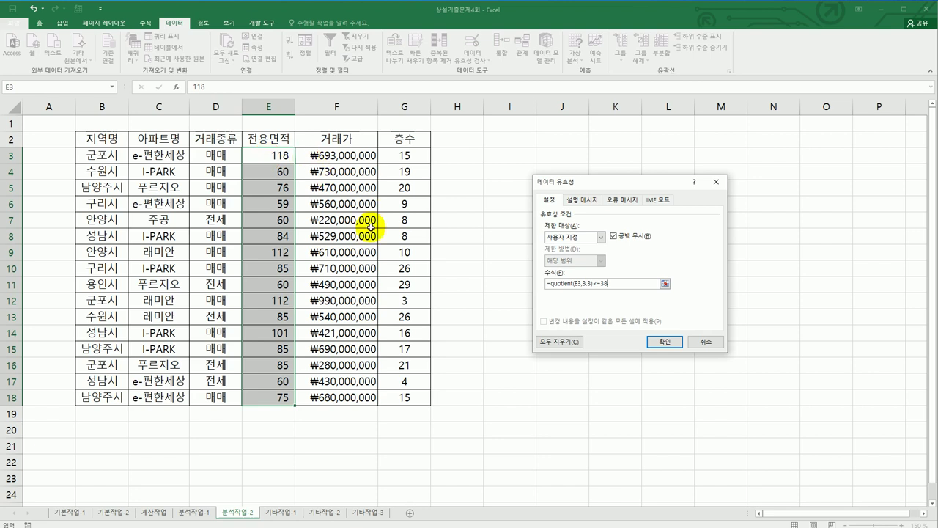
# Add an input message to the 전용면적 validation with the title 전용면적 38이하 and the text 최대125 면적까지 입력하세요.
pyautogui.click(577, 202)
pyautogui.click(575, 253)
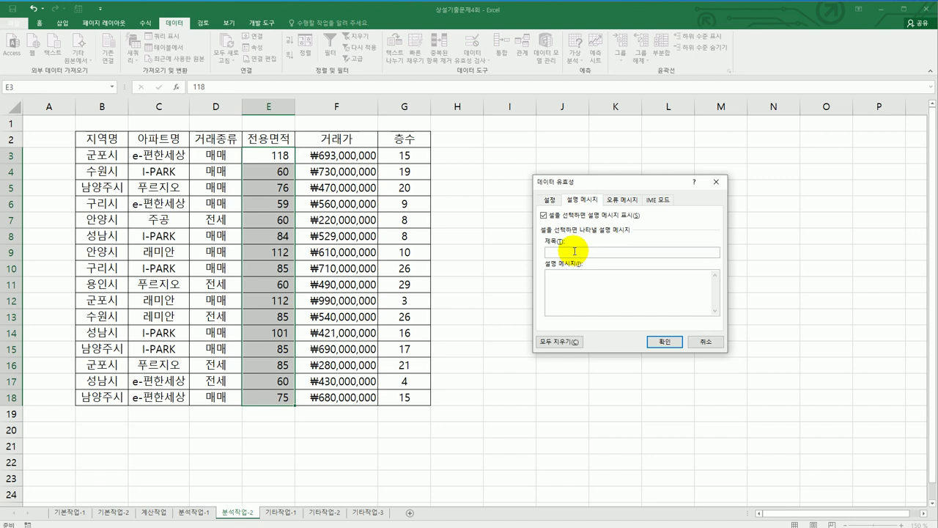
pyautogui.write('w')
pyautogui.press('BackSpace')
pyautogui.press('BackSpace')
pyautogui.write('전용면적')
pyautogui.write('(ㅁ')
pyautogui.write('하')
pyautogui.press('Tab')
pyautogui.write('최대125 면적까지 입력하세요.')
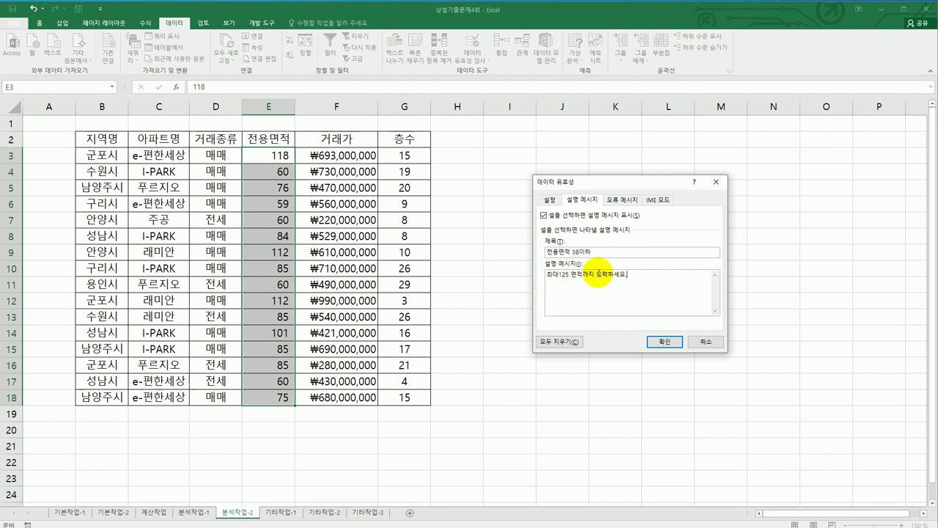
pyautogui.click(597, 276)
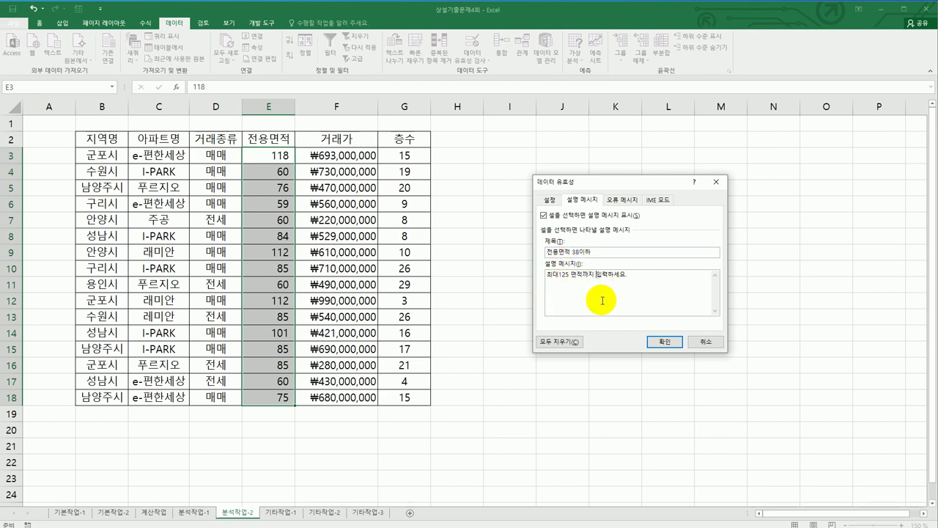
pyautogui.press('Return')
pyautogui.press('BackSpace')
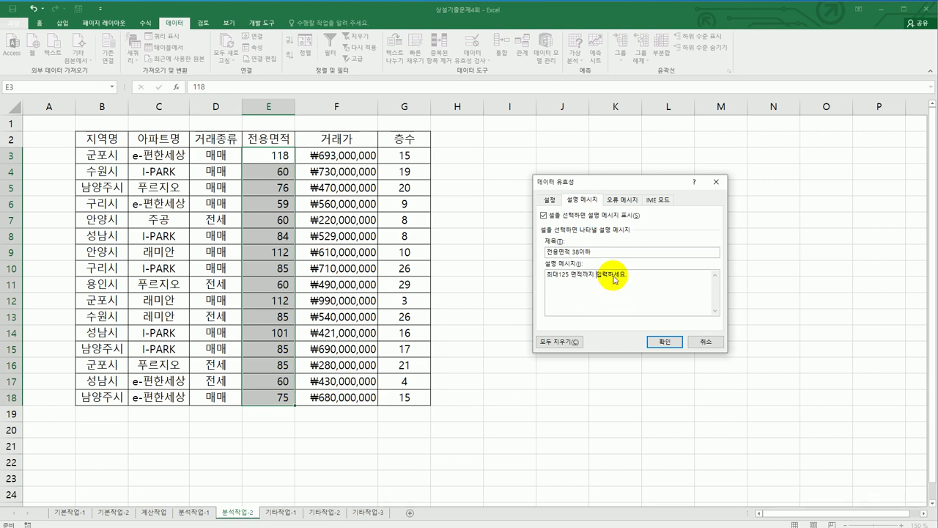
# Set a 중지 error alert titled 전용면적오류 with the message 3.3으로 나눈 몫이 38이하로 입력하세요, and apply the validation rule.
pyautogui.click(624, 200)
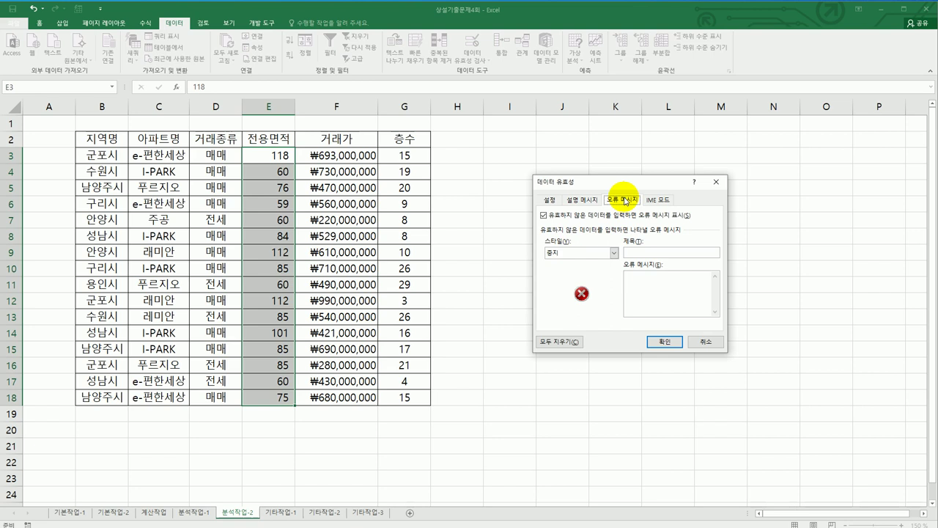
pyautogui.click(634, 253)
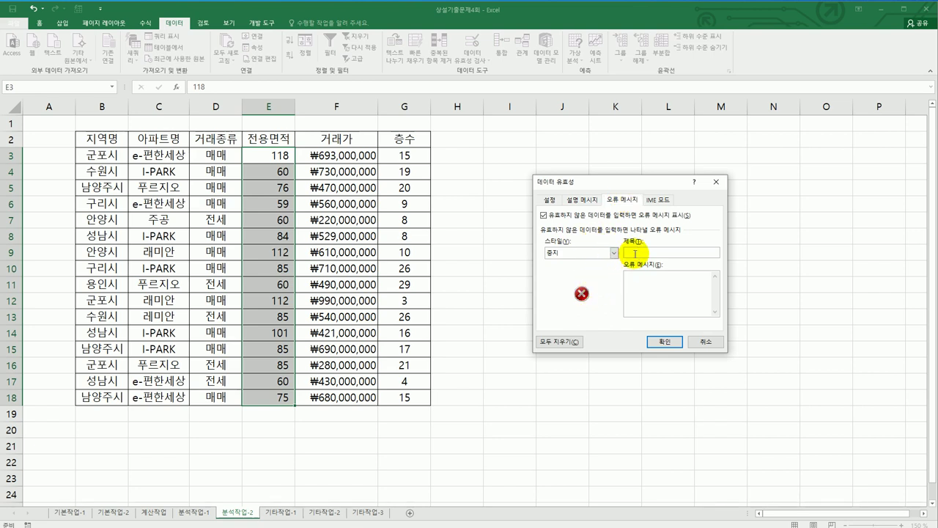
pyautogui.write('전용면적오류')
pyautogui.press('Tab')
pyautogui.write('3.3으로 나눈 몫이 38이하로 입')
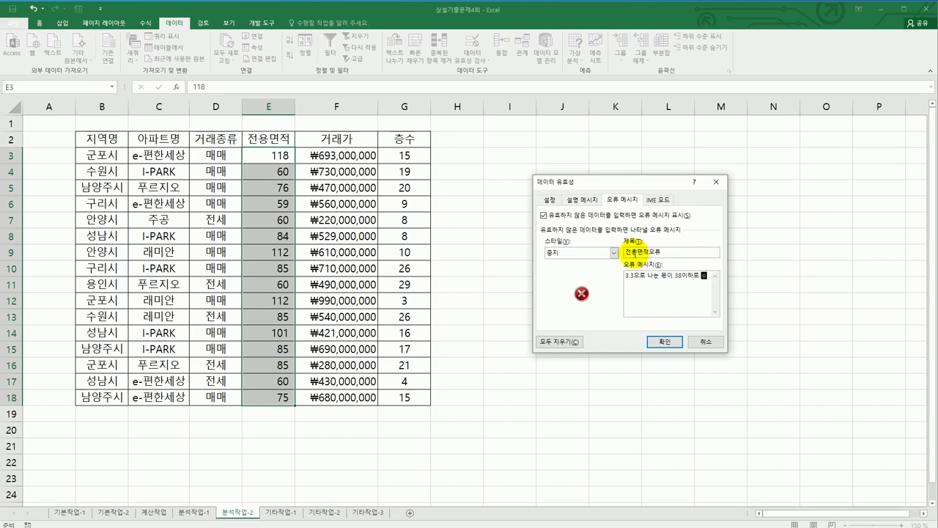
pyautogui.write('력하세요')
pyautogui.click(631, 249)
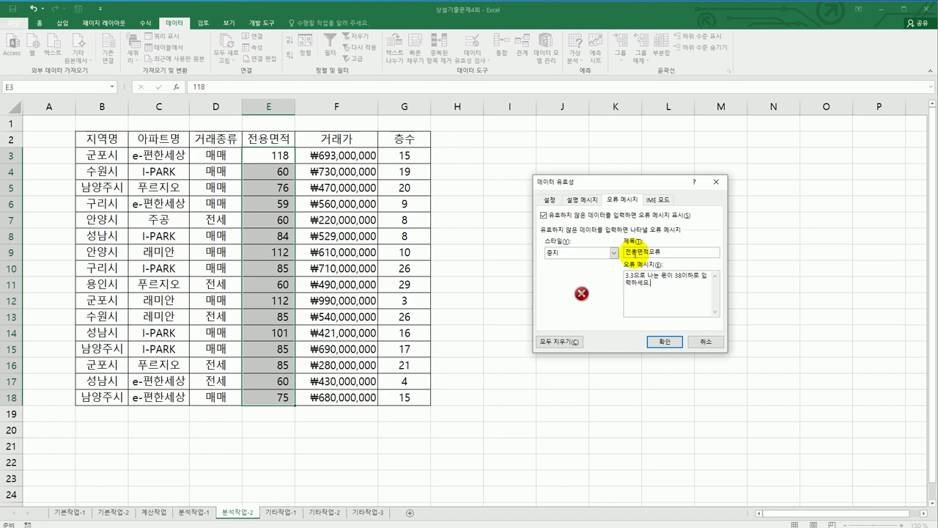
pyautogui.click(669, 342)
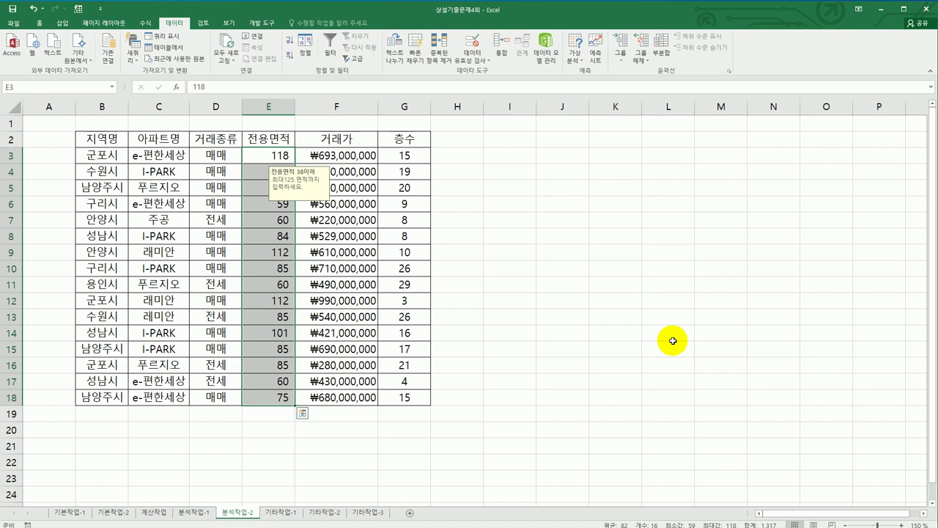
# Start a sort of the table B2:G18 with the orientation set to left to right (왼쪽에서 오른쪽).
pyautogui.click(114, 141)
pyautogui.moveTo(150, 155); pyautogui.dragTo(394, 399)
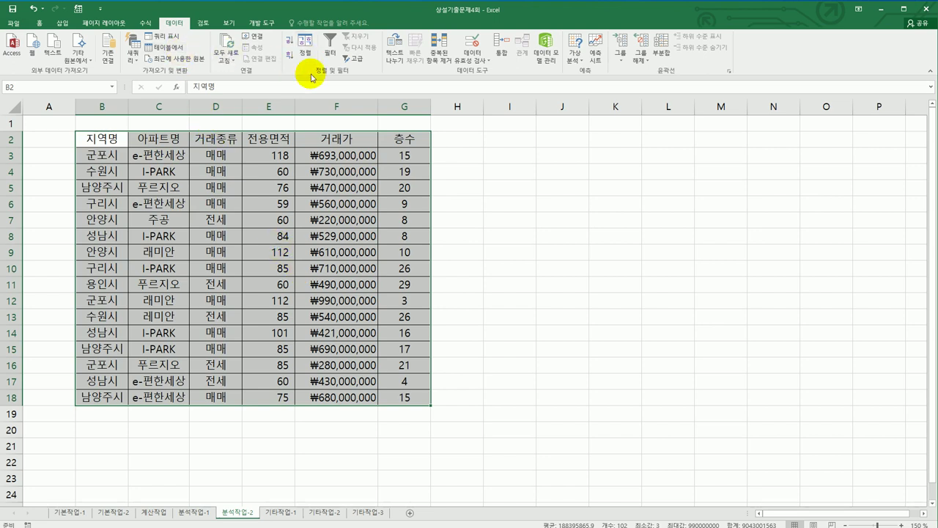
pyautogui.click(304, 48)
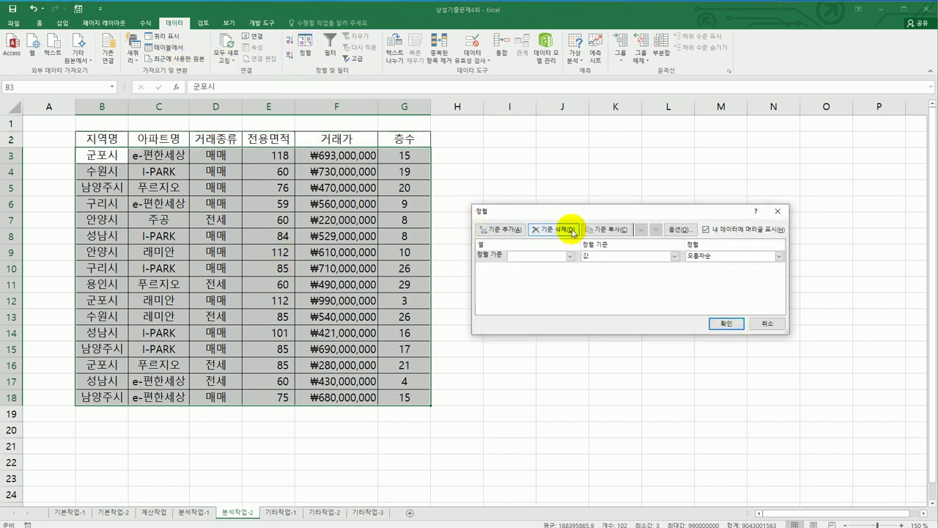
pyautogui.moveTo(562, 210); pyautogui.dragTo(535, 177)
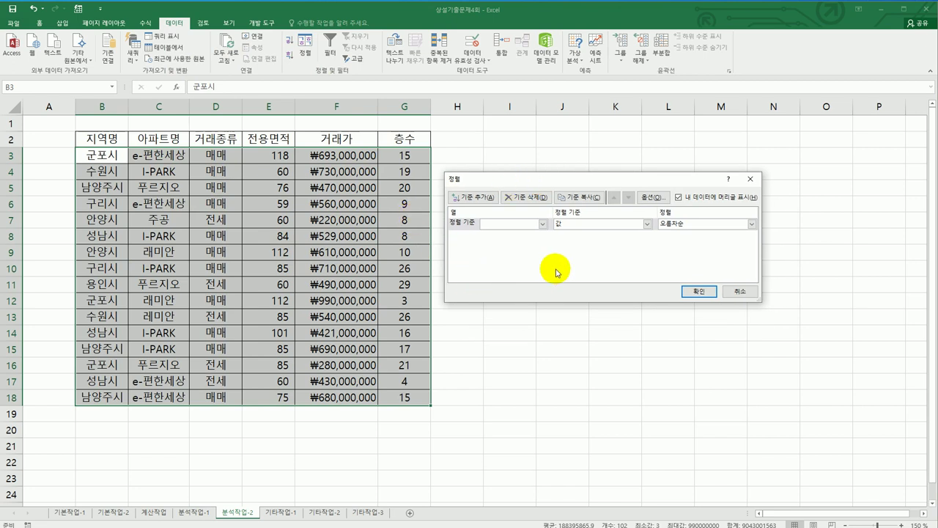
pyautogui.click(650, 198)
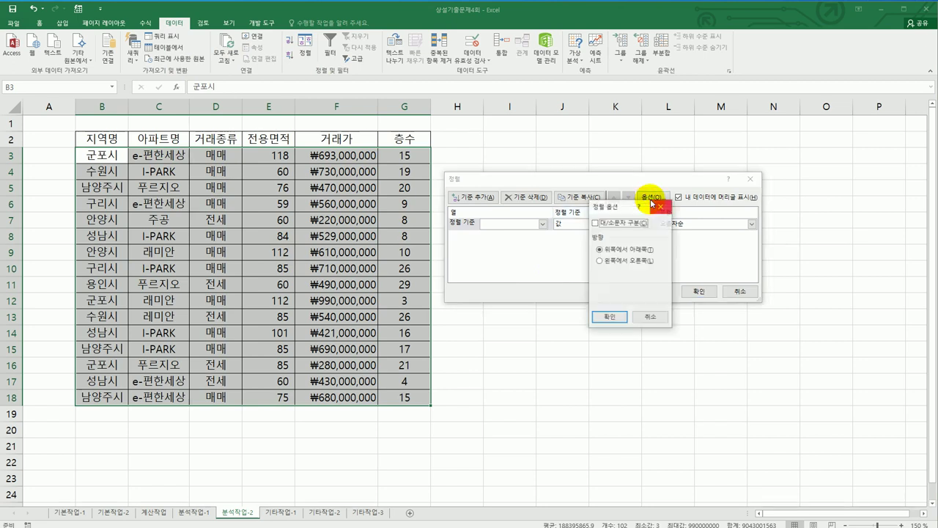
pyautogui.click(640, 262)
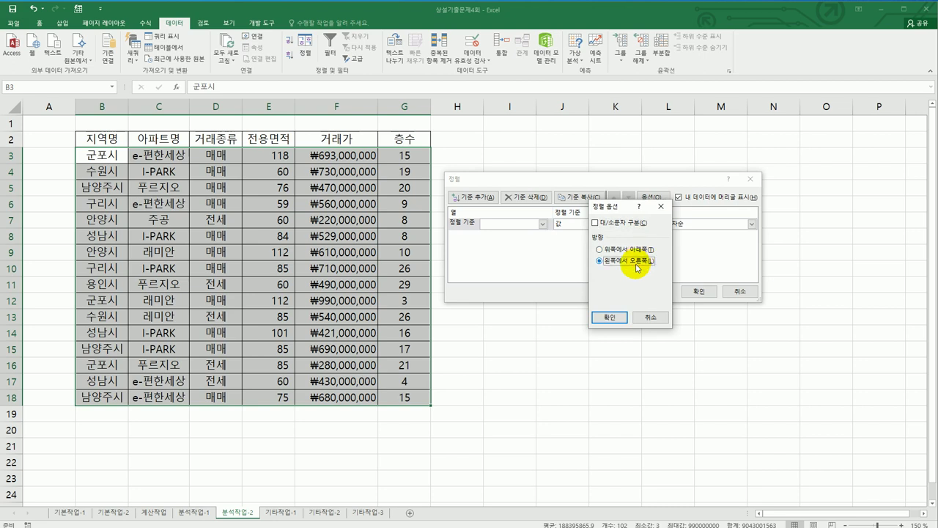
pyautogui.click(610, 318)
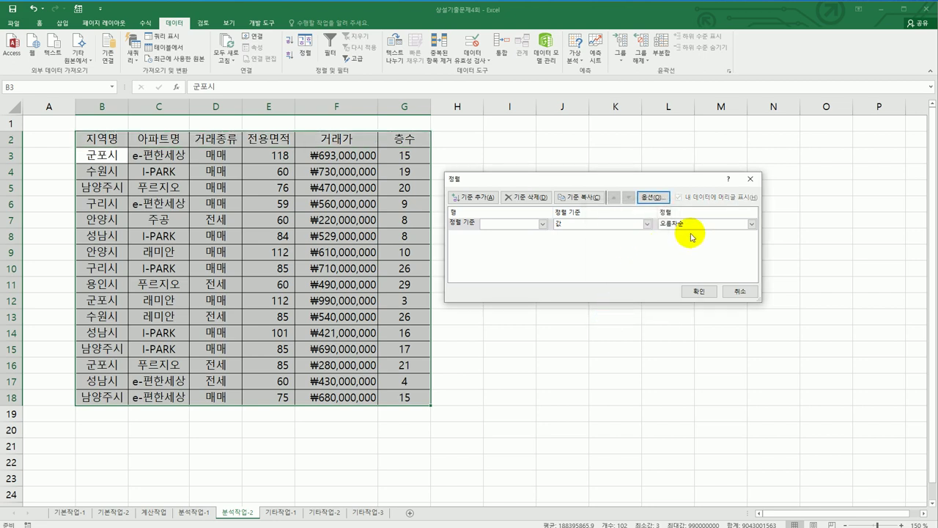
# Add a custom sort list in the order 지역명, 거래종류, 아파트명, 전용면적, 층수, 거래가.
pyautogui.click(716, 224)
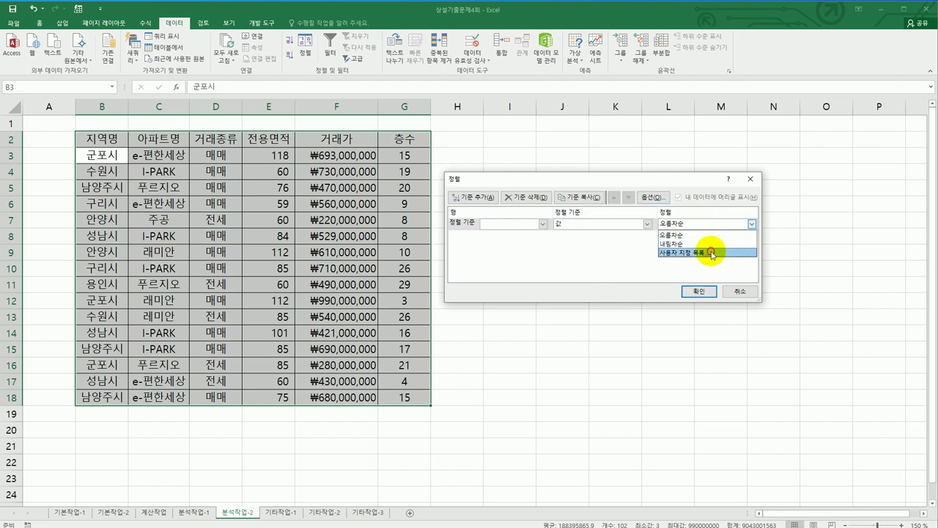
pyautogui.click(708, 248)
pyautogui.click(641, 235)
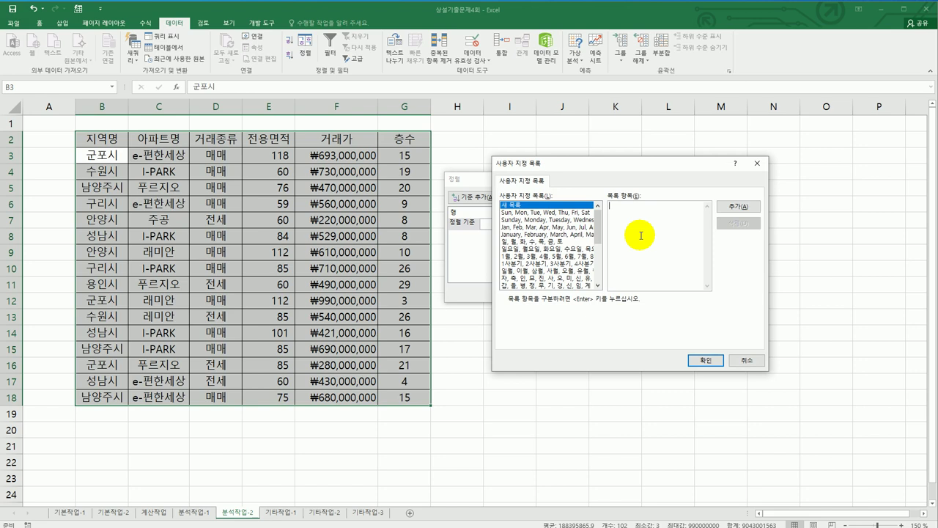
pyautogui.write('지역명')
pyautogui.press('Return')
pyautogui.write('거래종류')
pyautogui.press('Return')
pyautogui.write('아파트명')
pyautogui.press('Return')
pyautogui.write('전용면적')
pyautogui.press('Return')
pyautogui.write('층수')
pyautogui.press('Return')
pyautogui.write('거래가')
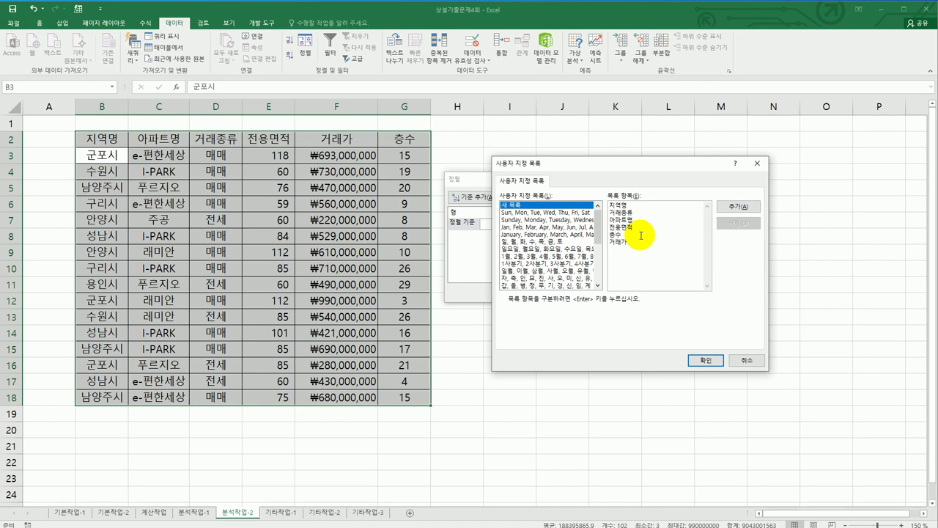
pyautogui.click(728, 208)
# Sort the table's columns by 행 2 using the custom list 지역명, 거래종류, 아파트명, 전용면적, 층수, 거래가.
pyautogui.moveTo(598, 219); pyautogui.dragTo(595, 278)
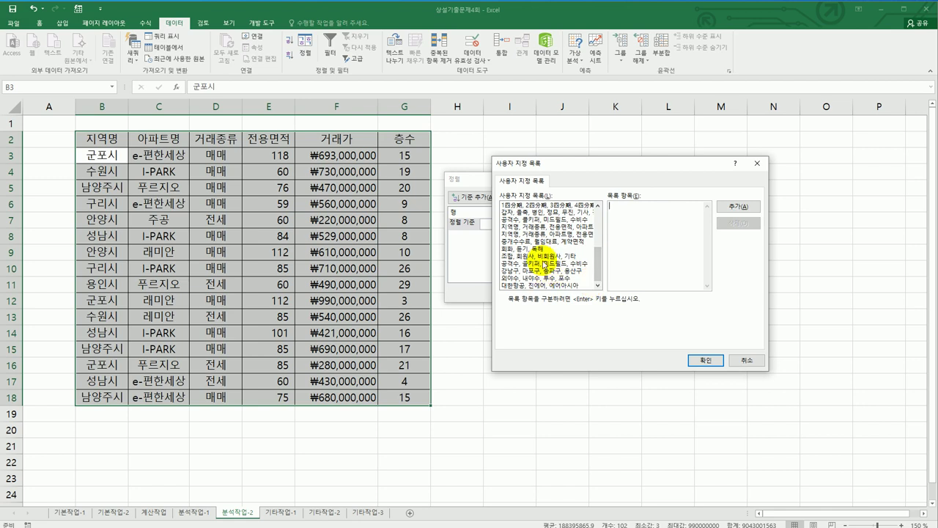
pyautogui.click(543, 233)
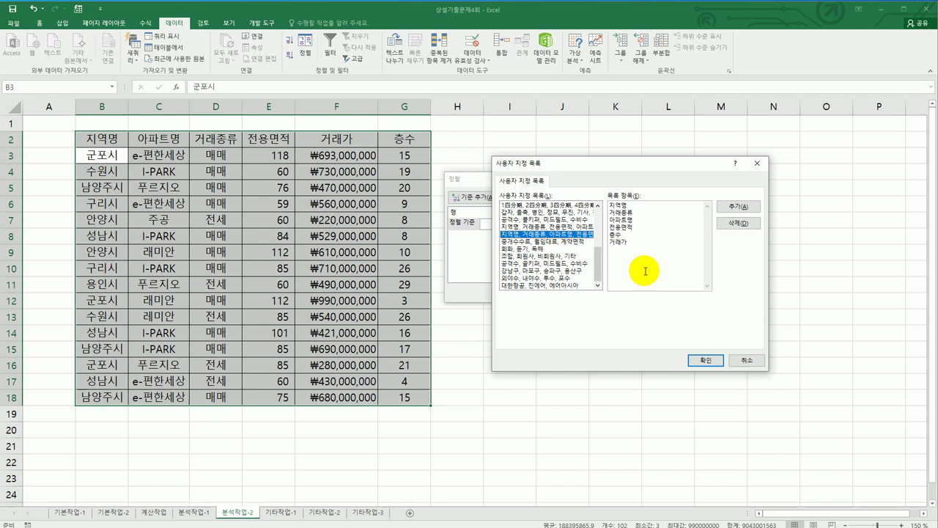
pyautogui.click(702, 360)
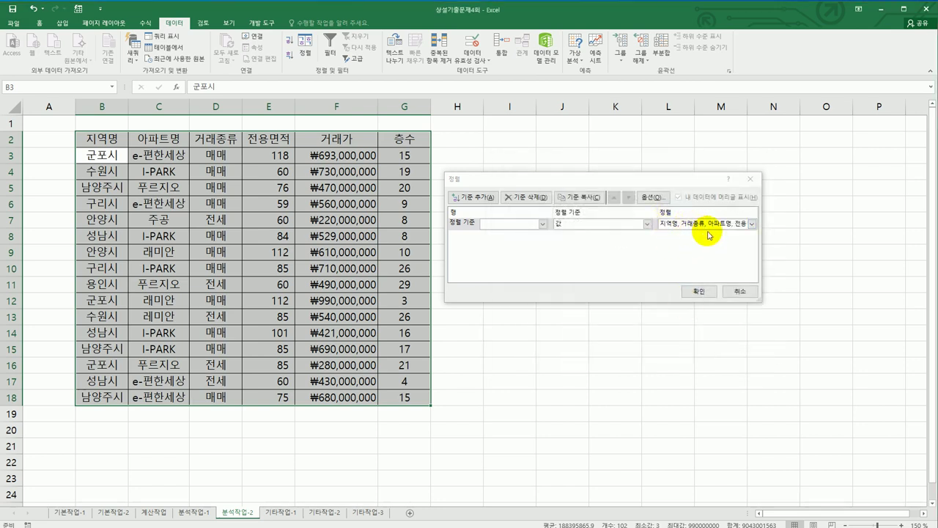
pyautogui.click(543, 224)
pyautogui.click(534, 234)
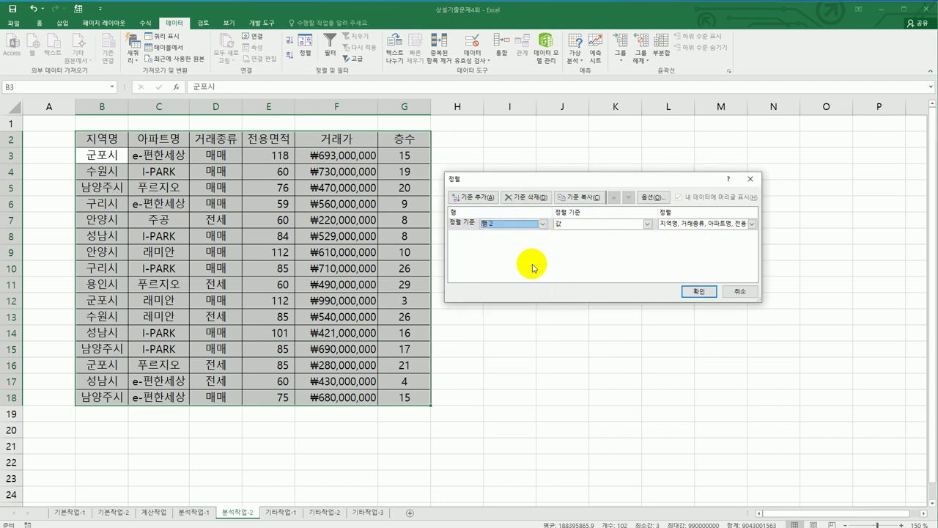
pyautogui.click(698, 291)
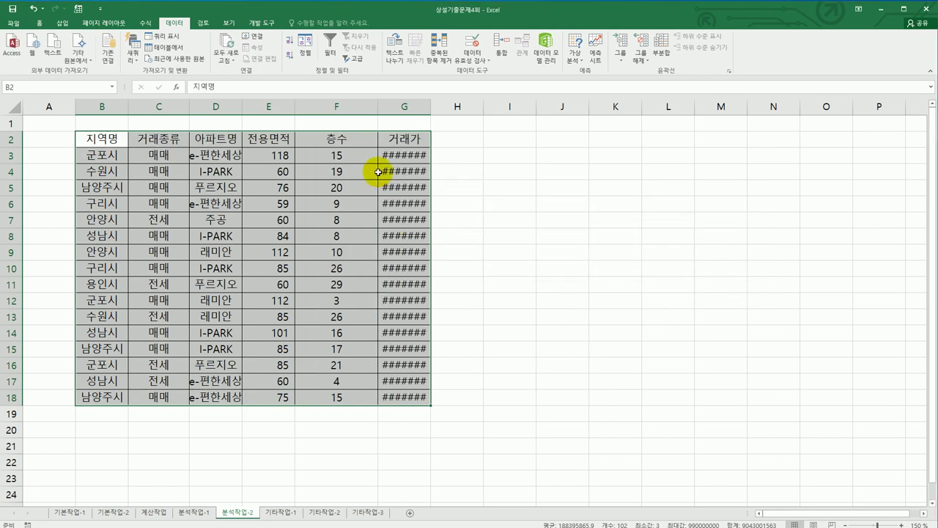
# Autofit the widths of the 거래가 and 아파트명 columns to their contents, then deselect the table.
pyautogui.moveTo(431, 105); pyautogui.dragTo(431, 105)
pyautogui.doubleClick(431, 105)
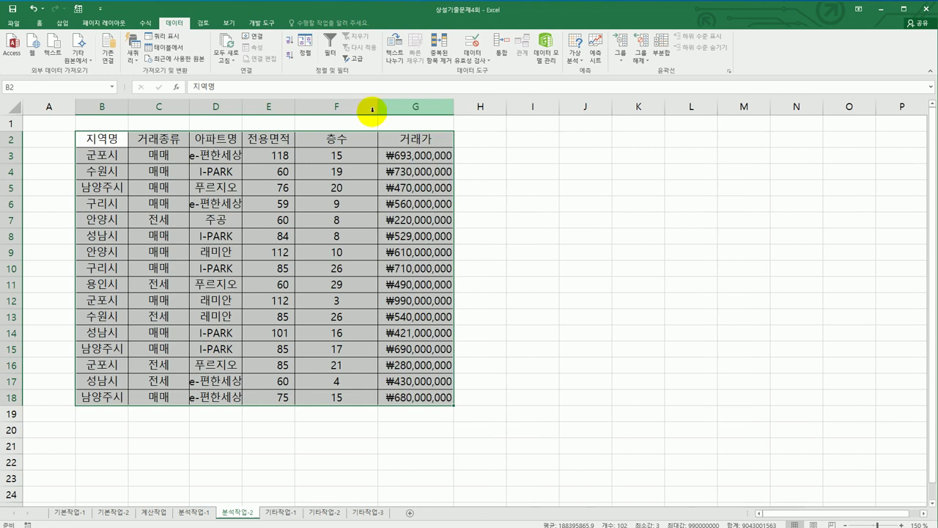
pyautogui.doubleClick(242, 105)
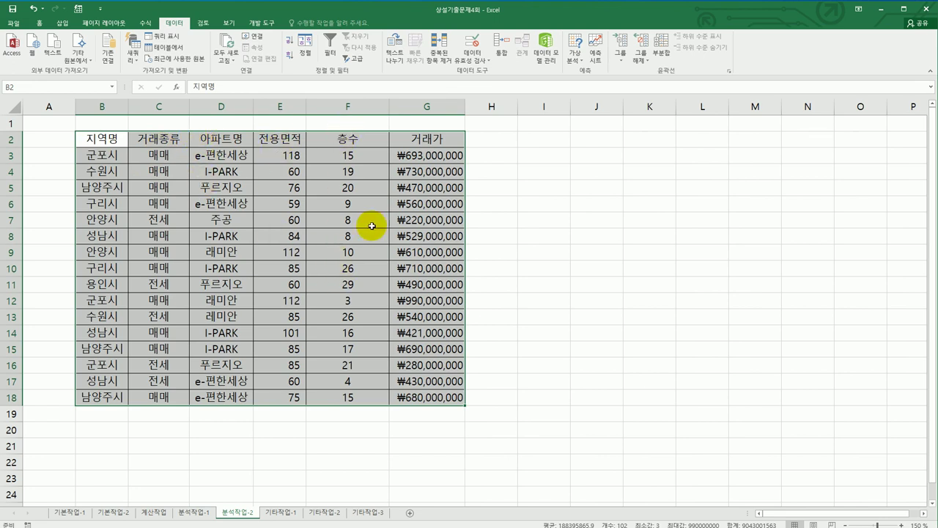
pyautogui.click(524, 353)
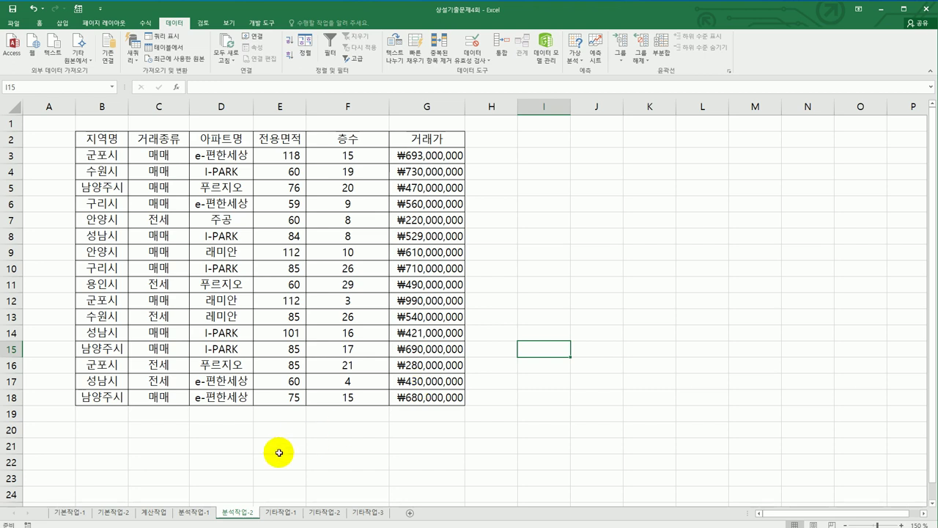
# On sheet 기타작업-1, add the 수입액 data in C2:C14 to the chart as a new series.
pyautogui.click(273, 514)
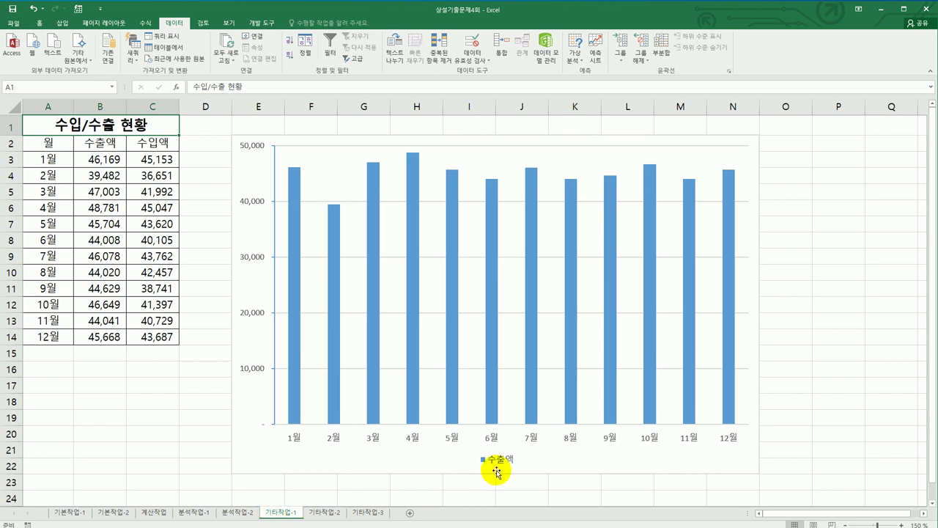
pyautogui.moveTo(156, 143); pyautogui.dragTo(157, 335)
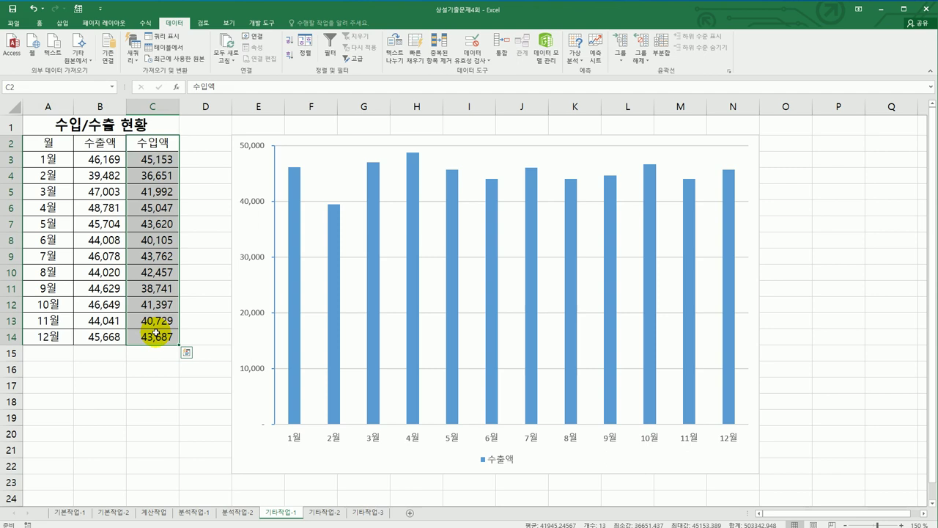
pyautogui.hotkey('ctrl', 'c')
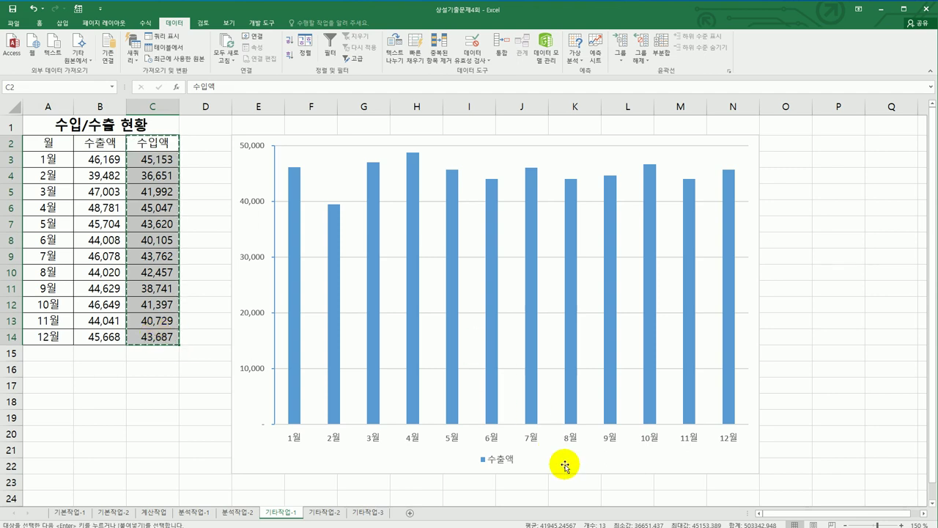
pyautogui.click(566, 466)
pyautogui.hotkey('ctrl', 'v')
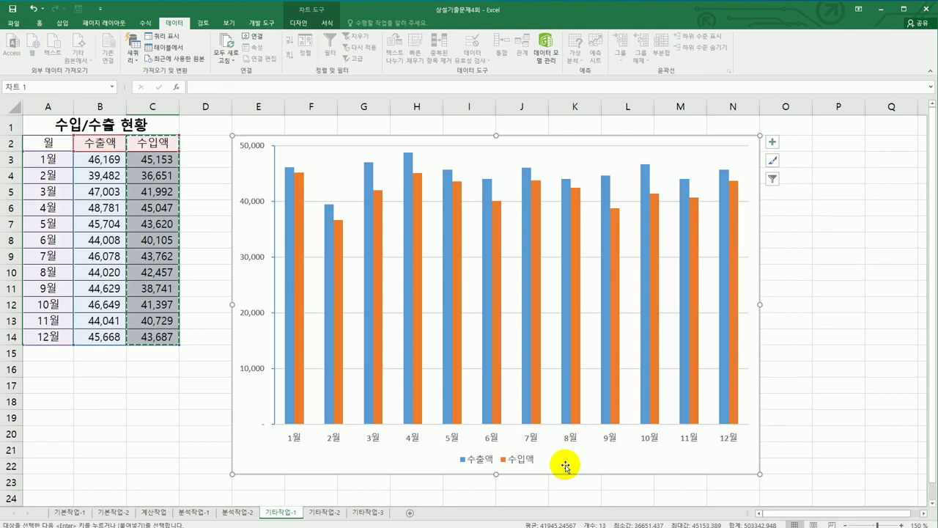
# Change the 수입액 series' chart type to 표식이 있는 꺾은선형, keeping 수출액 as clustered columns.
pyautogui.click(458, 308)
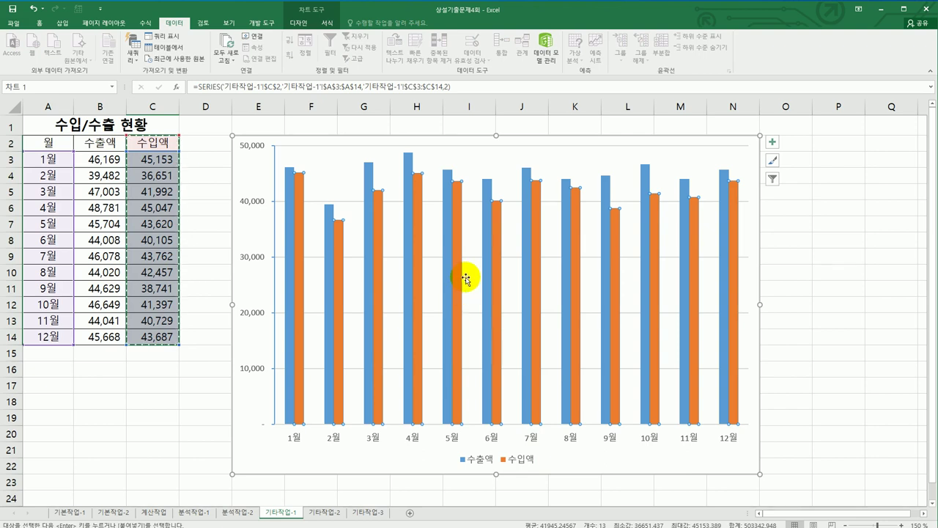
pyautogui.rightClick(456, 231)
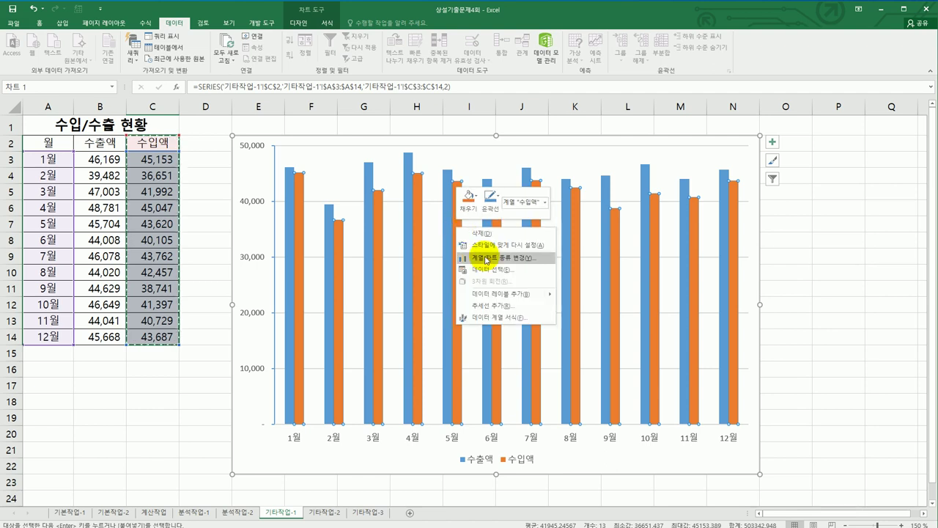
pyautogui.click(483, 258)
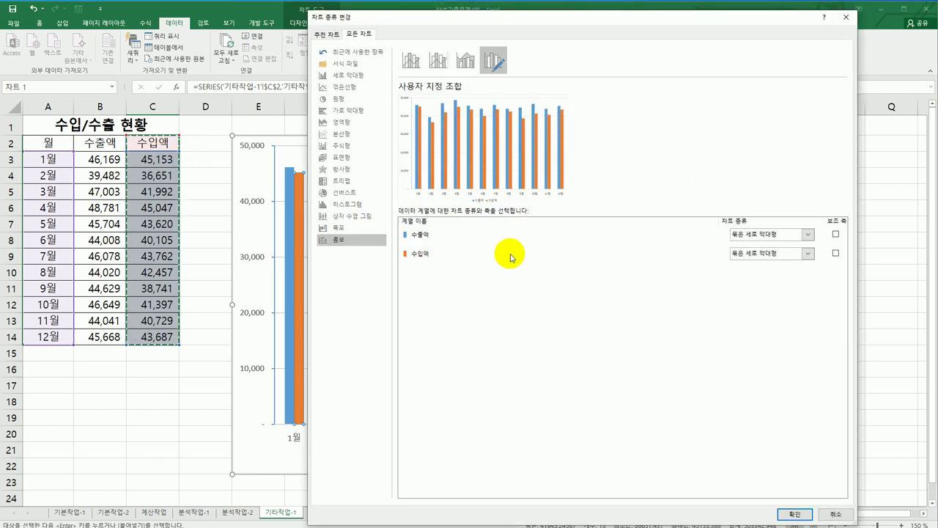
pyautogui.click(775, 253)
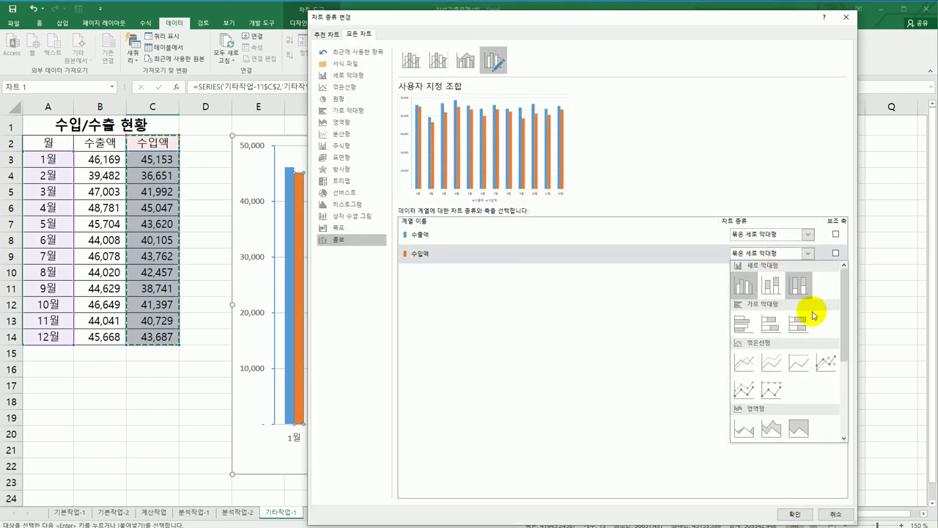
pyautogui.click(826, 361)
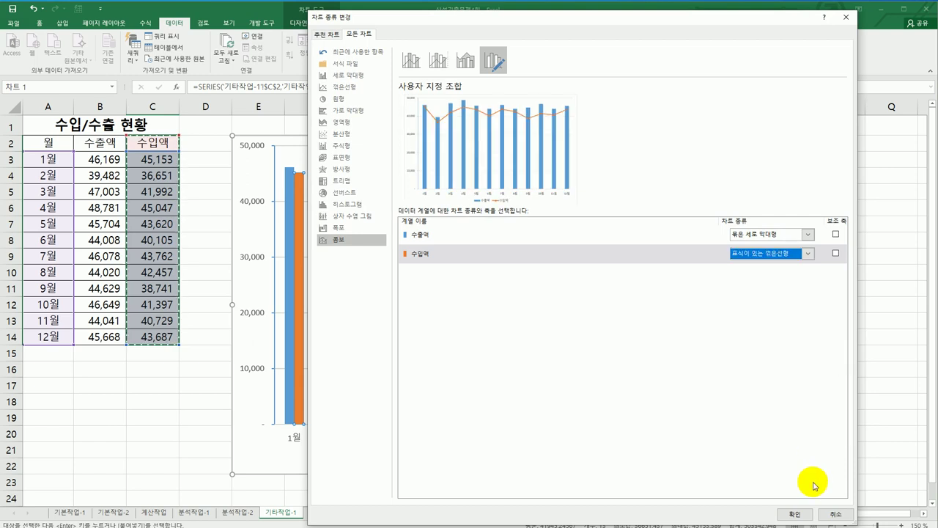
pyautogui.click(804, 515)
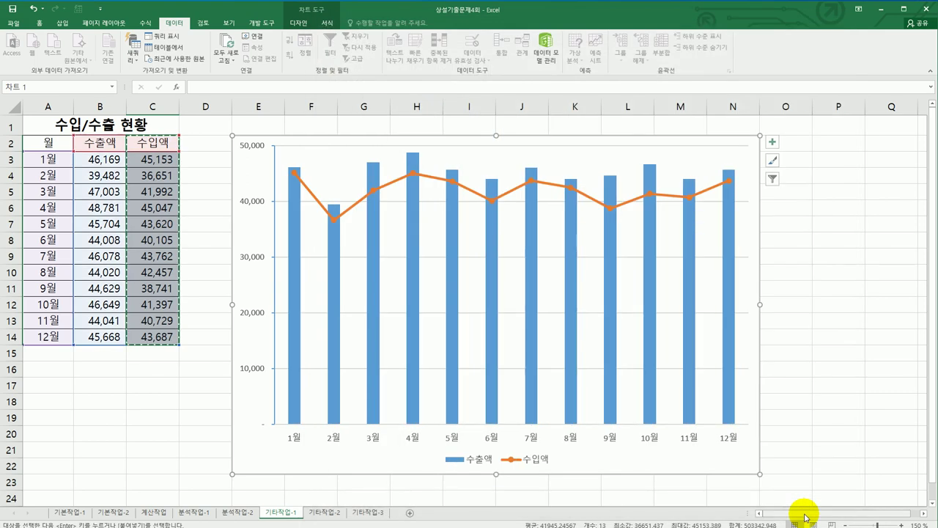
# Add a chart title and select its placeholder text.
pyautogui.click(774, 141)
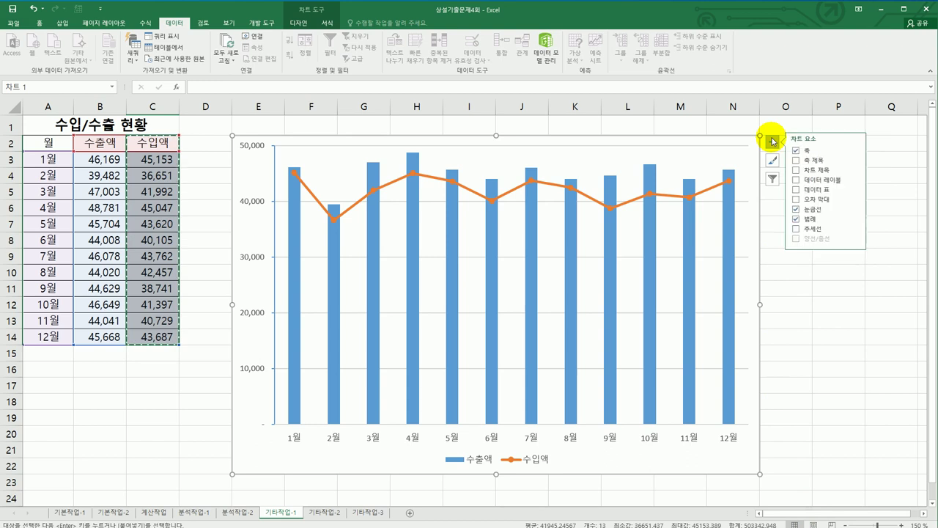
pyautogui.click(812, 170)
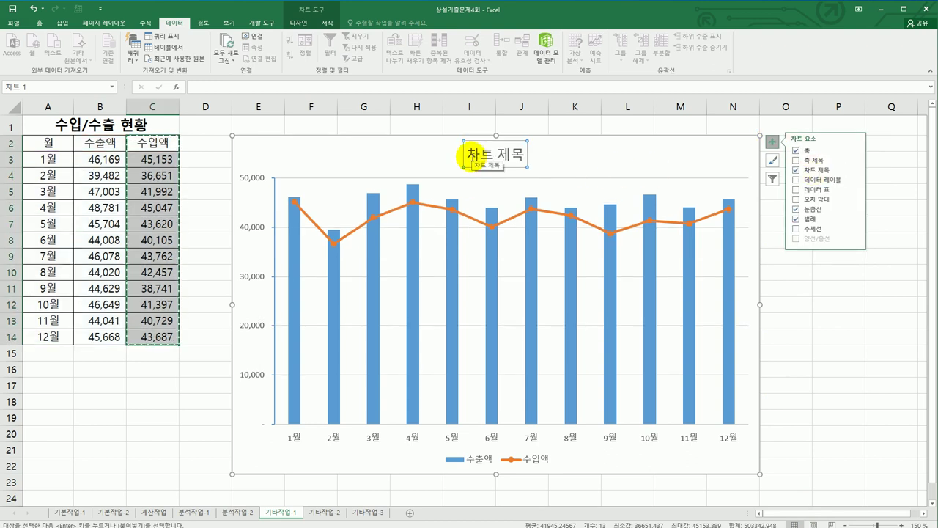
pyautogui.moveTo(467, 155); pyautogui.dragTo(520, 156)
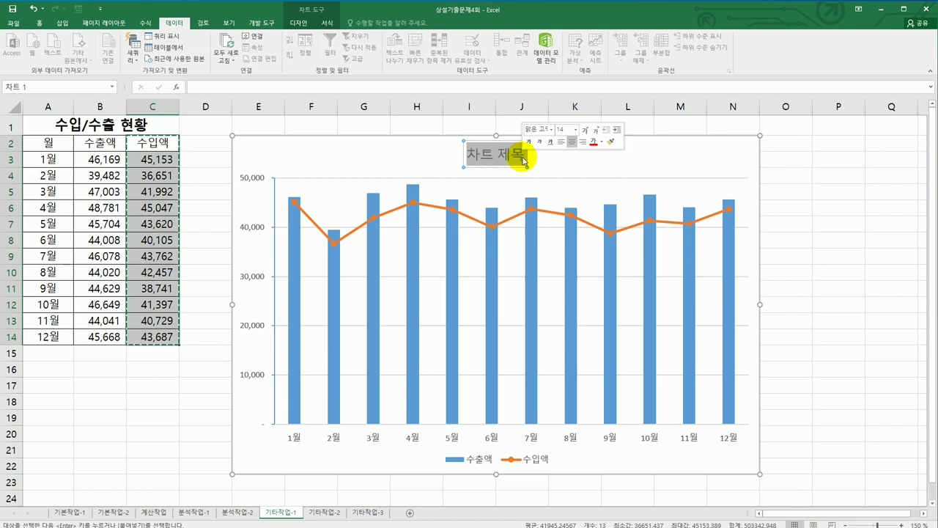
pyautogui.write('수이')
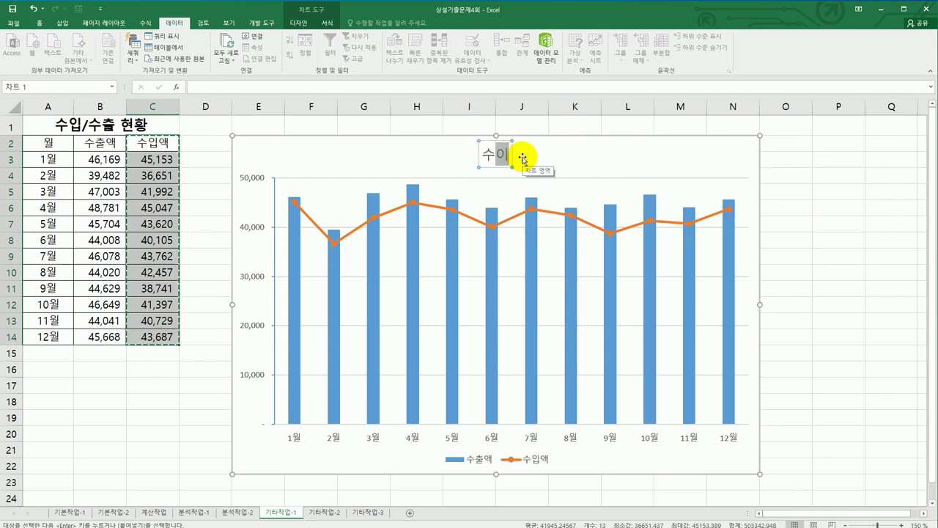
pyautogui.write('ㅂ추')
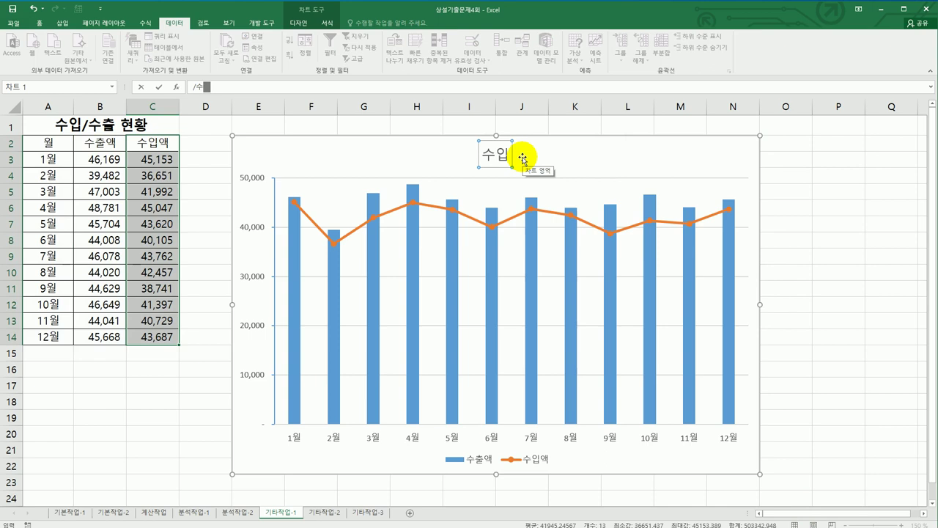
pyautogui.press('Return')
pyautogui.click(496, 155)
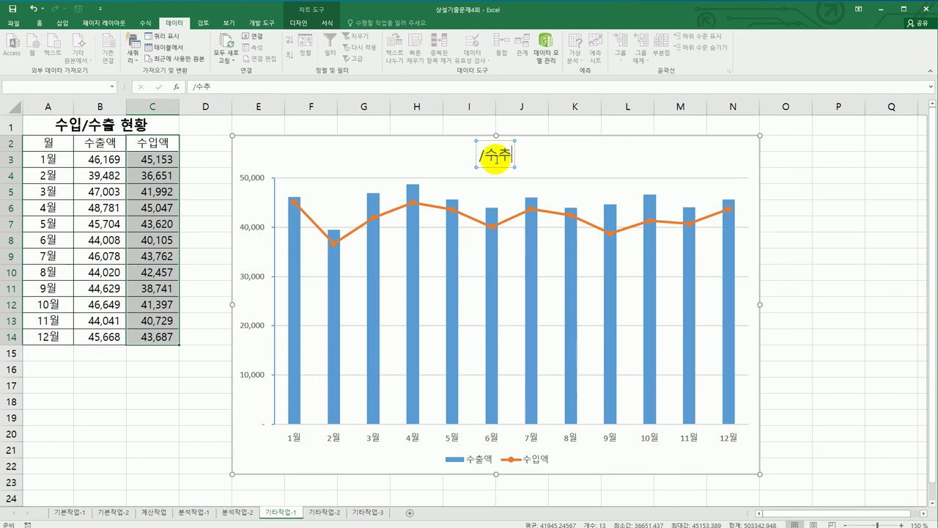
pyautogui.press('BackSpace')
pyautogui.press('BackSpace')
pyautogui.press('BackSpace')
# Enter 수입/수출 현황 as the chart title text.
pyautogui.write('수')
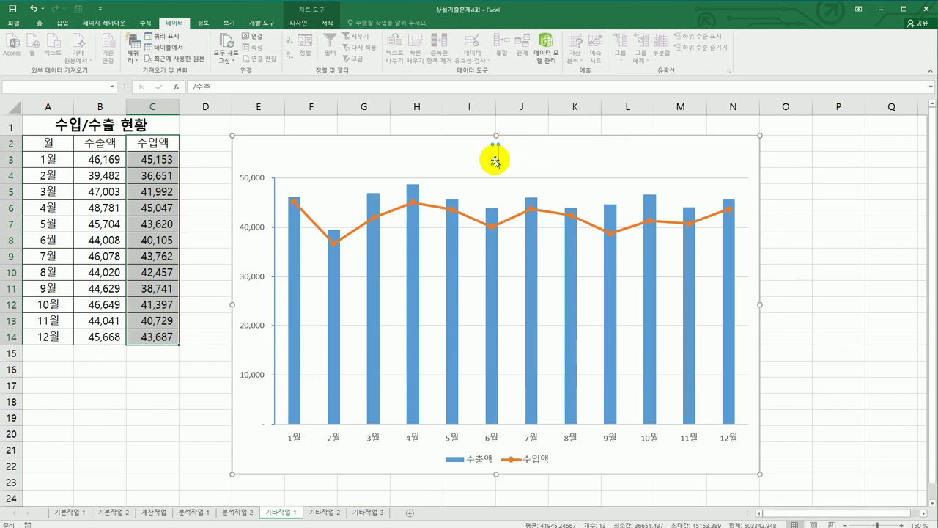
pyautogui.write('입/수')
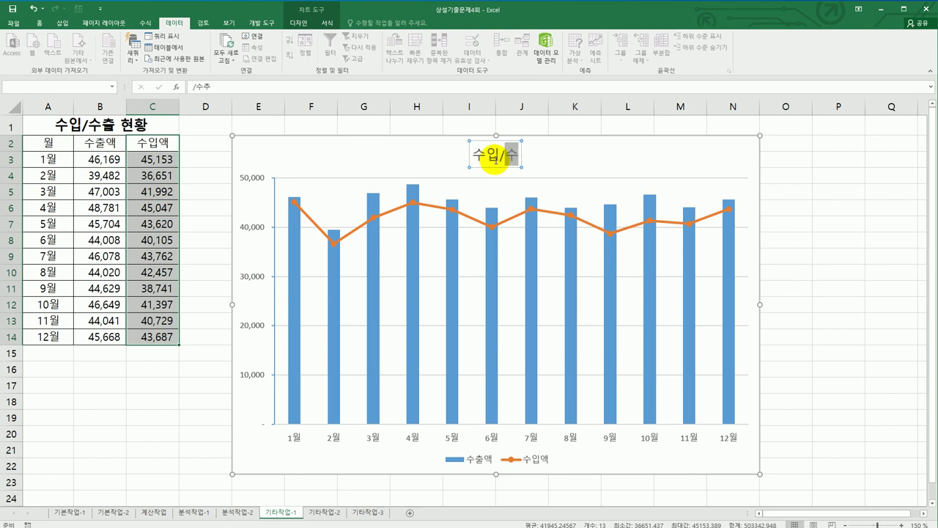
pyautogui.write('출 현황')
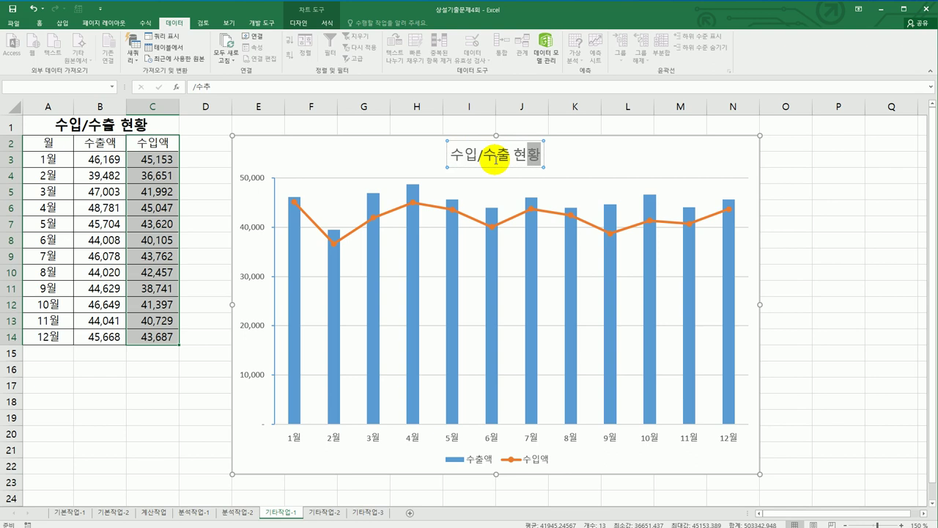
pyautogui.click(742, 159)
# Add a primary vertical axis title to the chart with the text 금액.
pyautogui.click(773, 143)
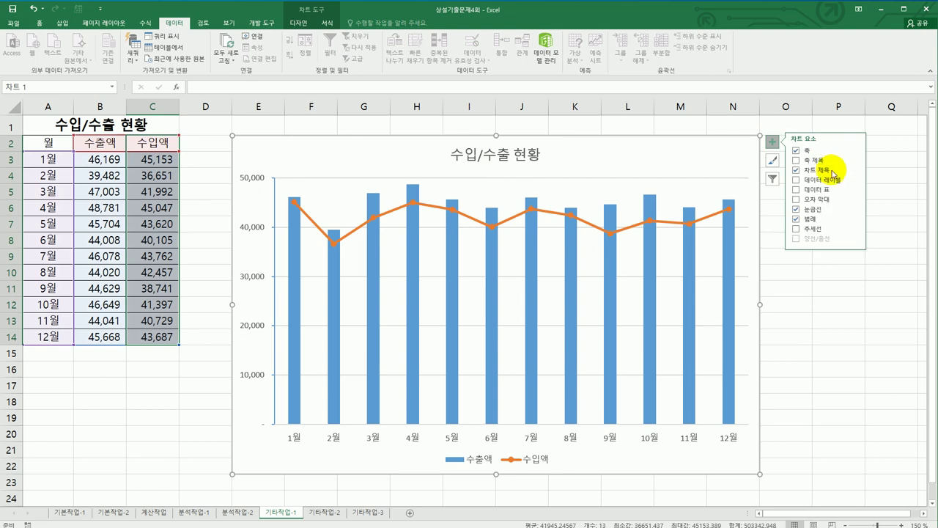
pyautogui.moveTo(857, 161)
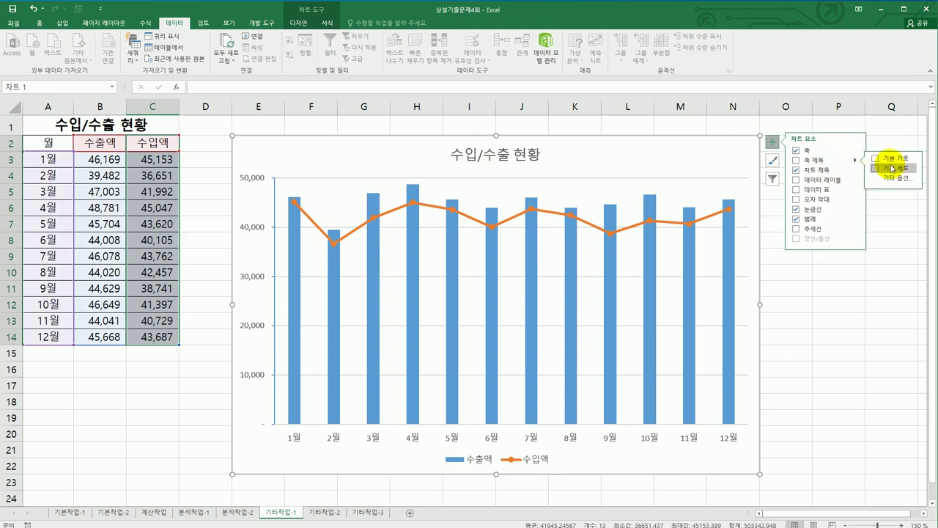
pyautogui.click(893, 168)
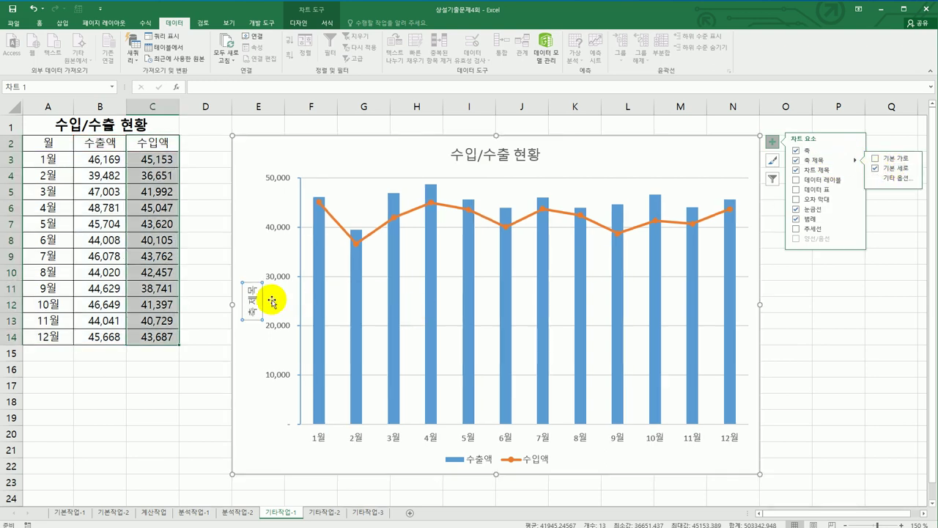
pyautogui.tripleClick(253, 311)
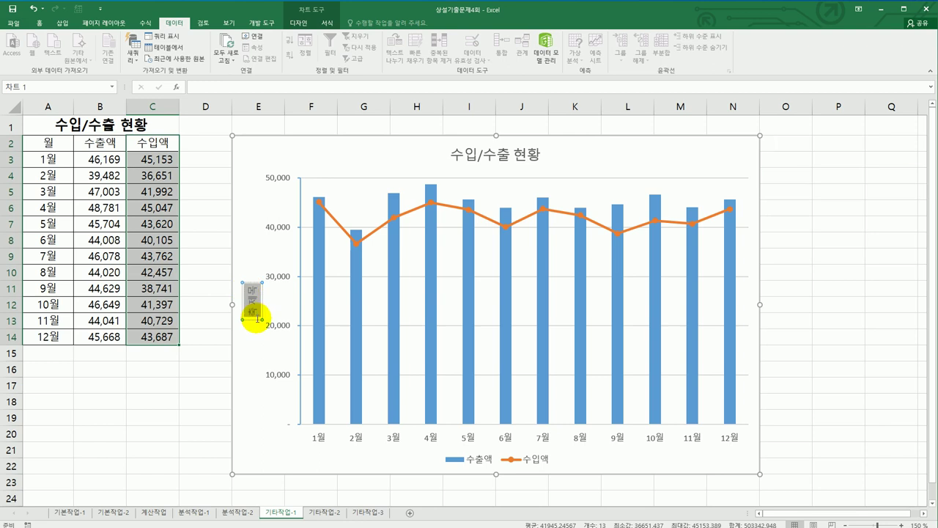
pyautogui.write('금액')
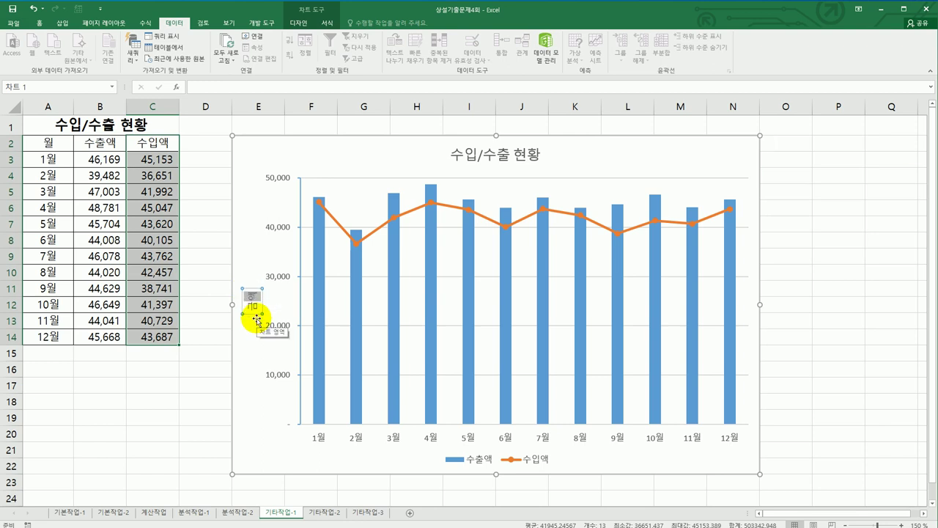
pyautogui.click(256, 320)
# Set the text direction of the 금액 axis title to 세로.
pyautogui.click(251, 308)
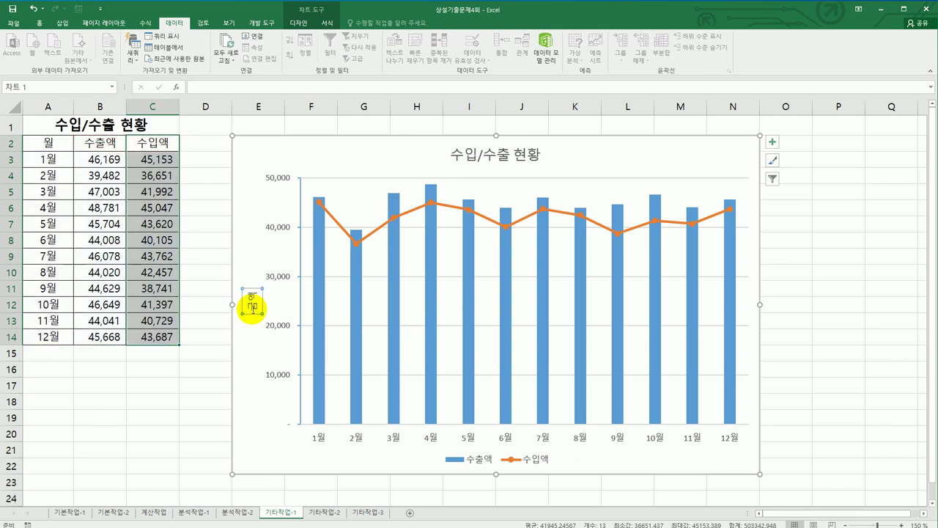
pyautogui.rightClick(251, 309)
pyautogui.click(316, 404)
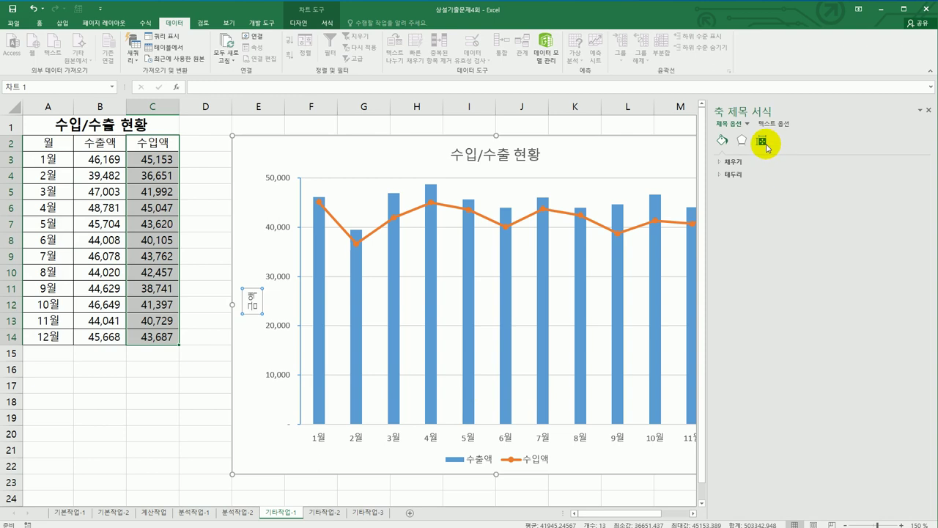
pyautogui.click(764, 141)
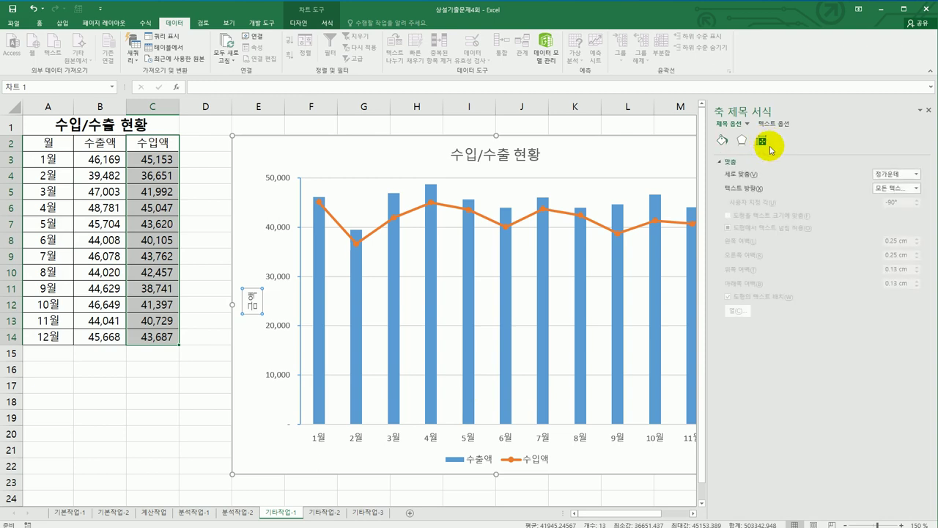
pyautogui.click(899, 188)
pyautogui.click(894, 237)
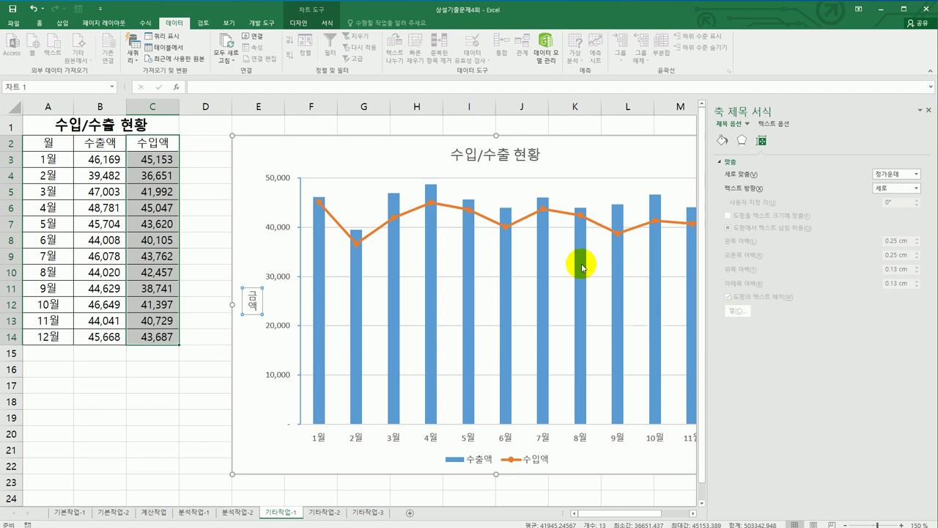
# Set the font size of the chart title 수입/수출 현황 to 14.
pyautogui.click(514, 165)
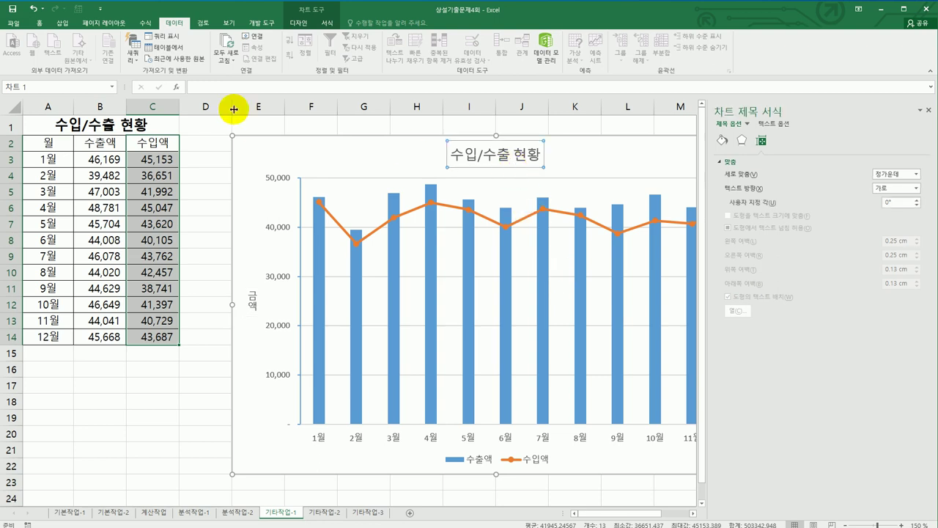
pyautogui.click(40, 22)
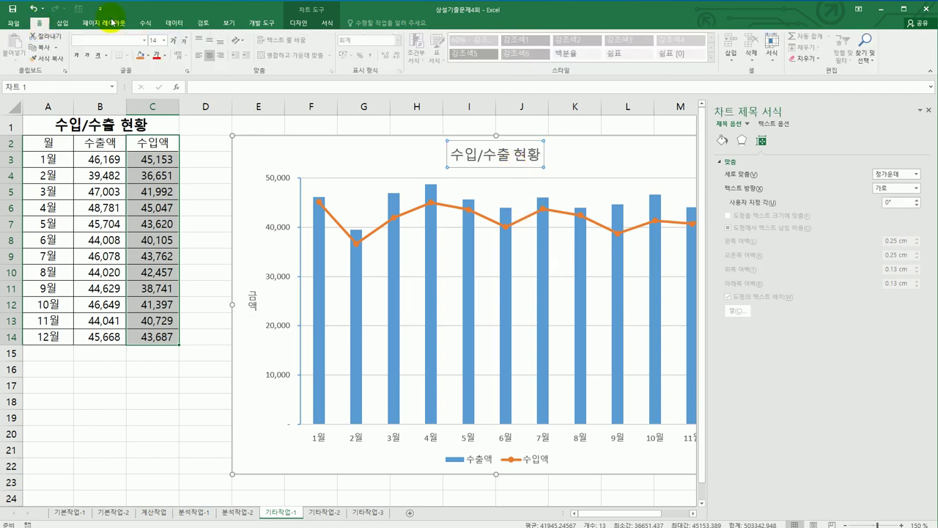
pyautogui.click(163, 41)
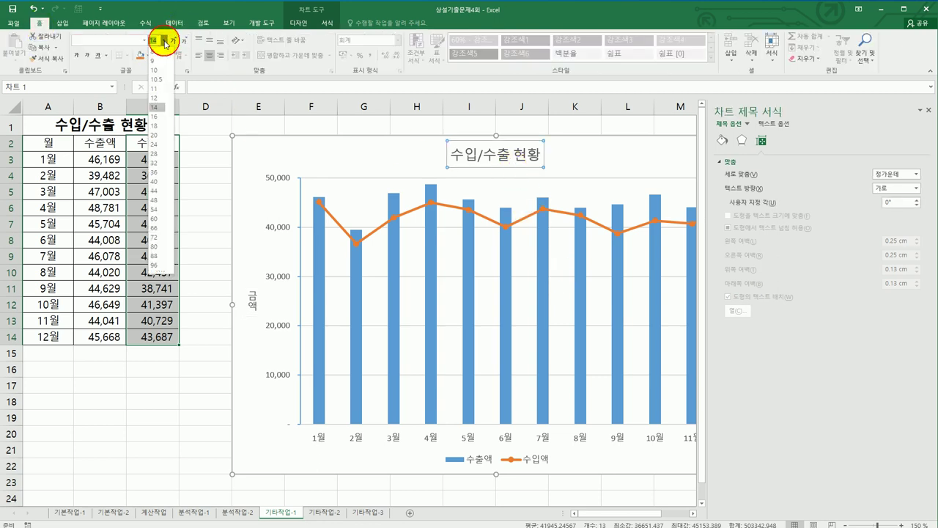
pyautogui.click(157, 107)
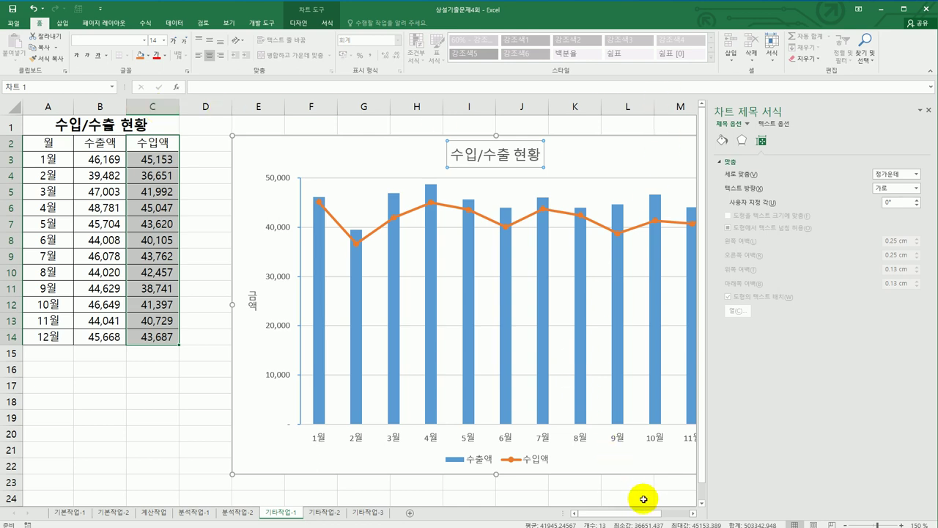
# Add primary major vertical gridlines (기본 주 세로) to the chart.
pyautogui.click(692, 516)
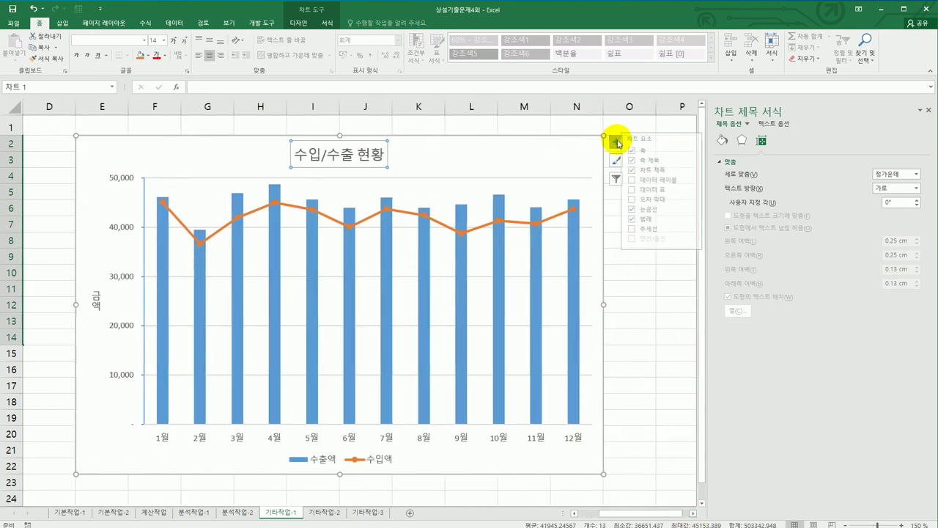
pyautogui.click(617, 142)
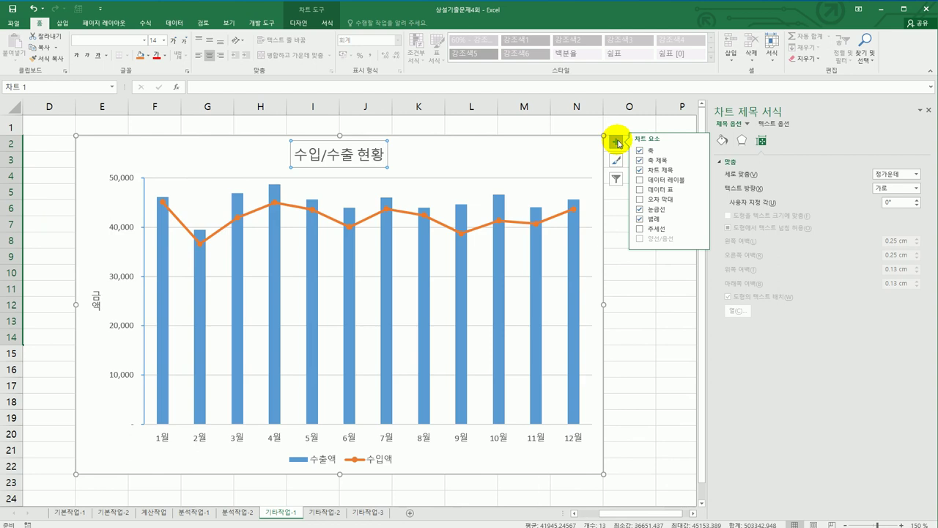
pyautogui.click(698, 214)
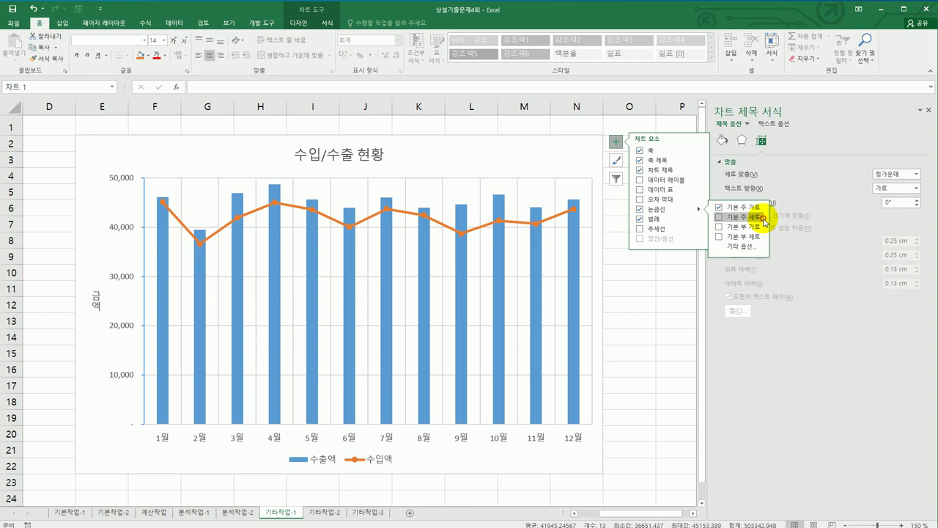
pyautogui.click(764, 220)
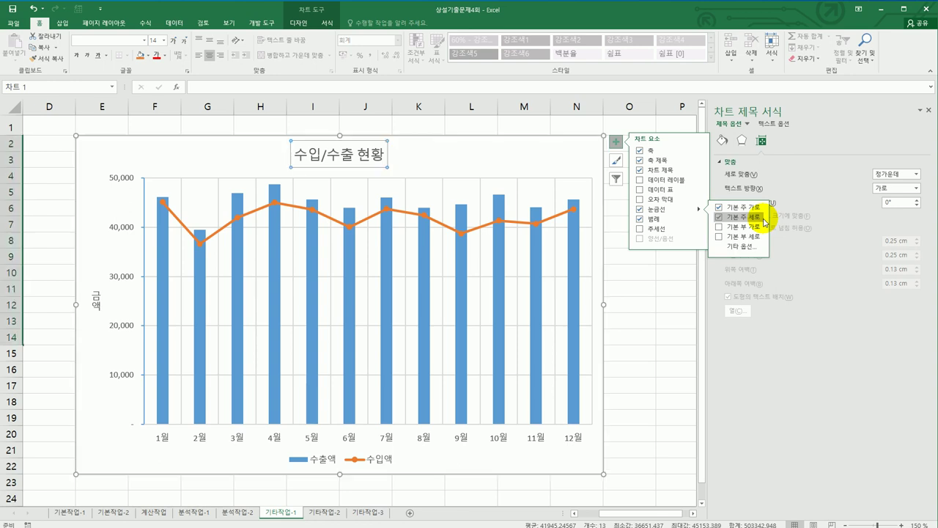
# Set the major unit of the chart's vertical value axis to 5000.
pyautogui.click(123, 180)
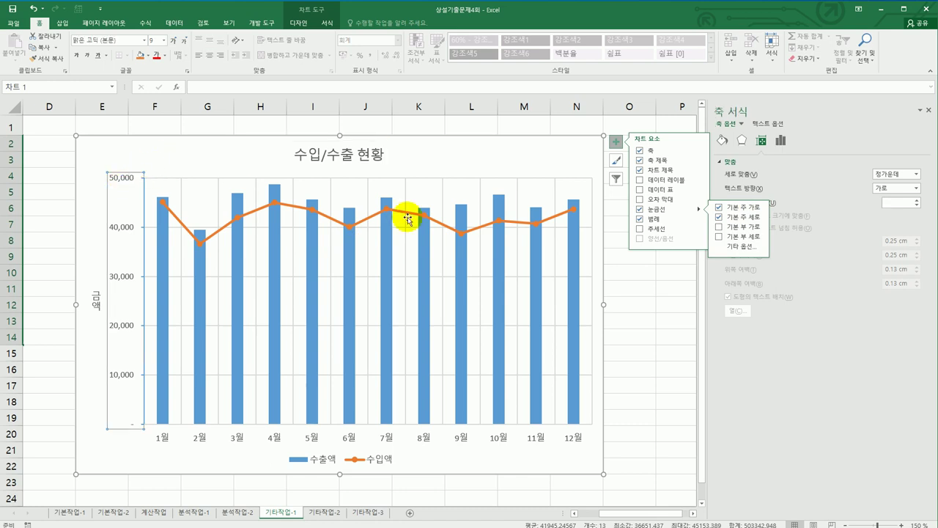
pyautogui.click(616, 145)
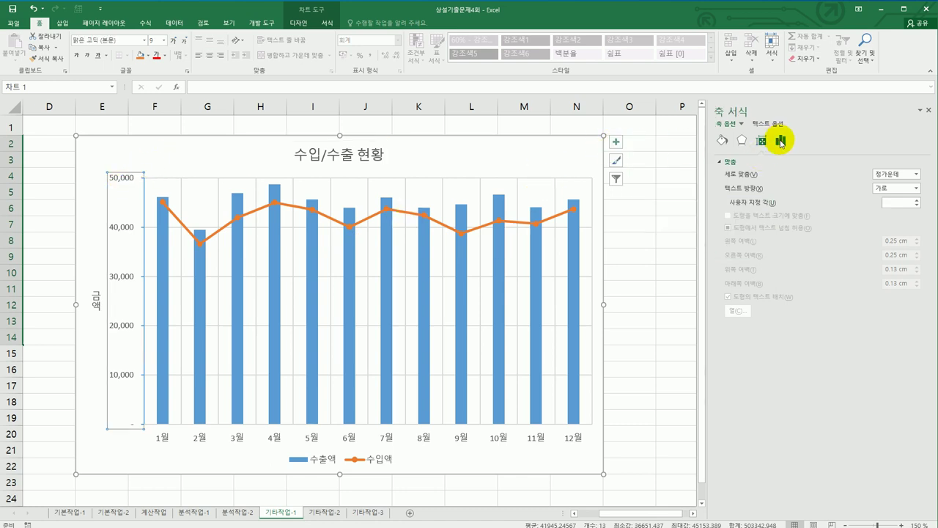
pyautogui.click(781, 141)
pyautogui.click(756, 159)
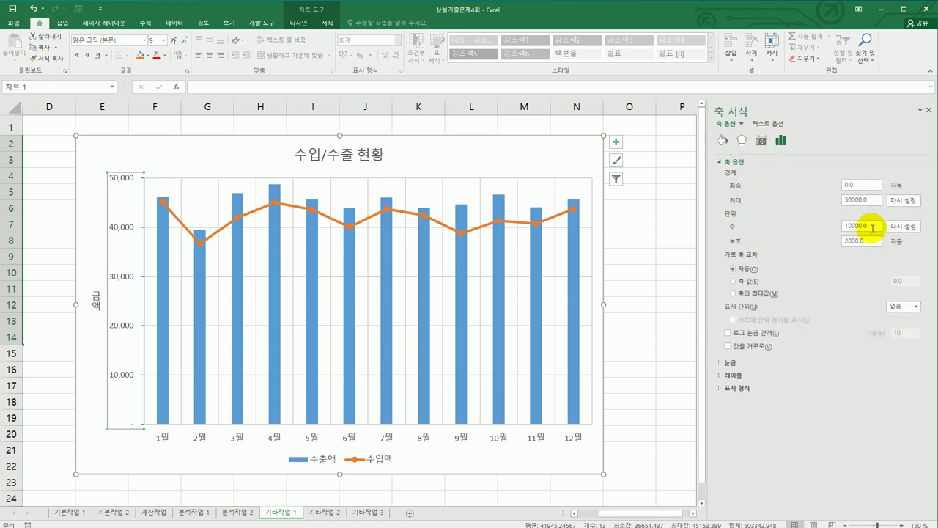
pyautogui.moveTo(872, 228); pyautogui.dragTo(832, 226)
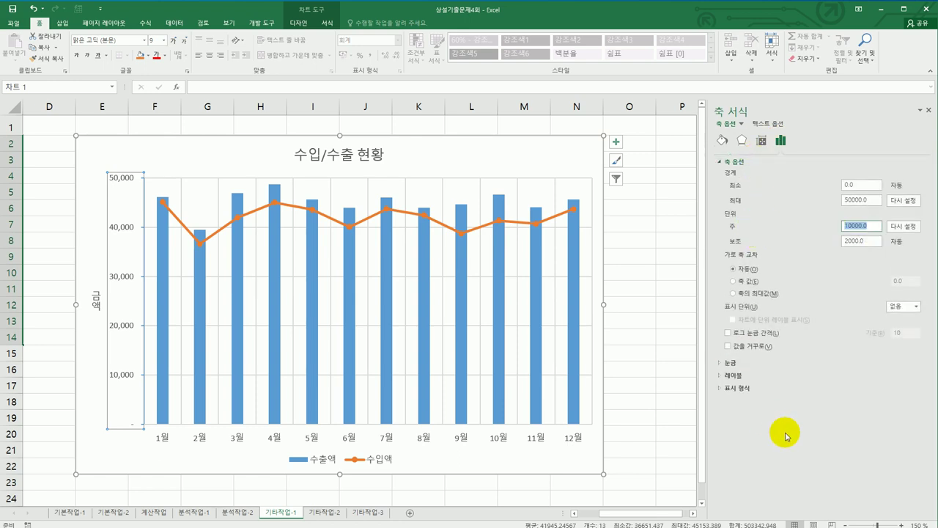
pyautogui.write('5000')
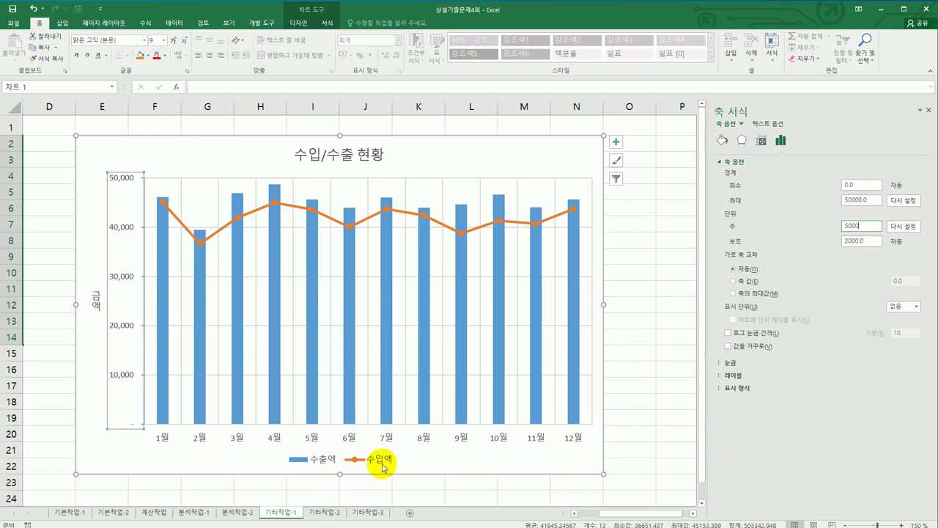
# Add a data label to only the 2월 point of the 수입액 line series.
pyautogui.click(199, 243)
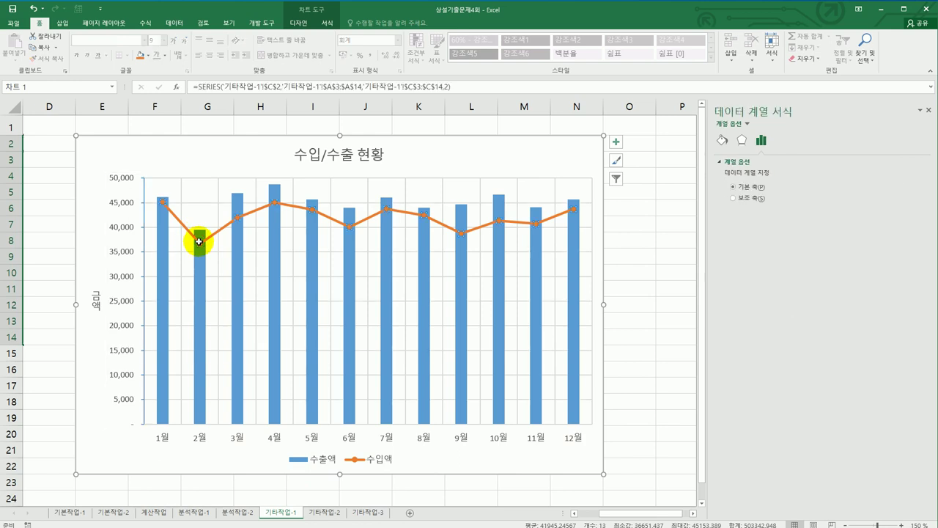
pyautogui.click(198, 242)
pyautogui.rightClick(198, 241)
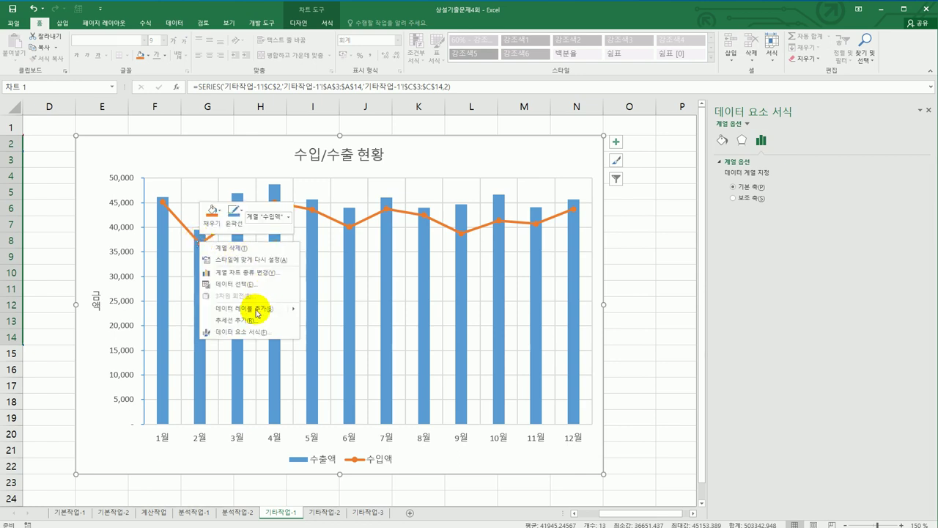
pyautogui.click(256, 309)
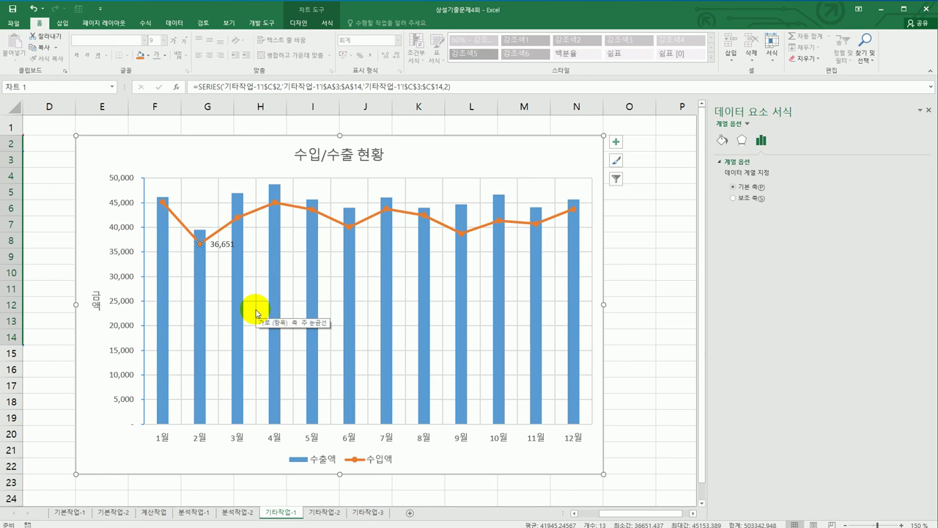
# Give the chart area's border rounded corners (둥근 모서리).
pyautogui.click(550, 156)
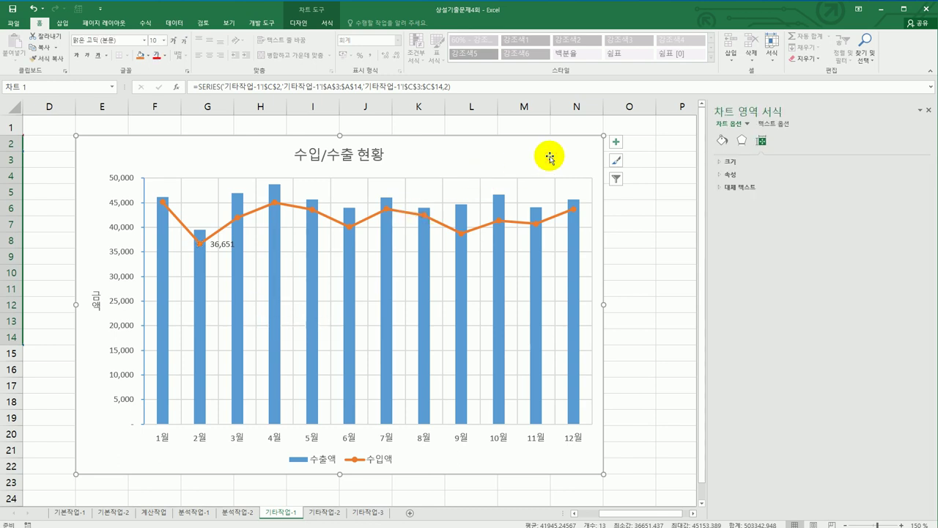
pyautogui.click(722, 139)
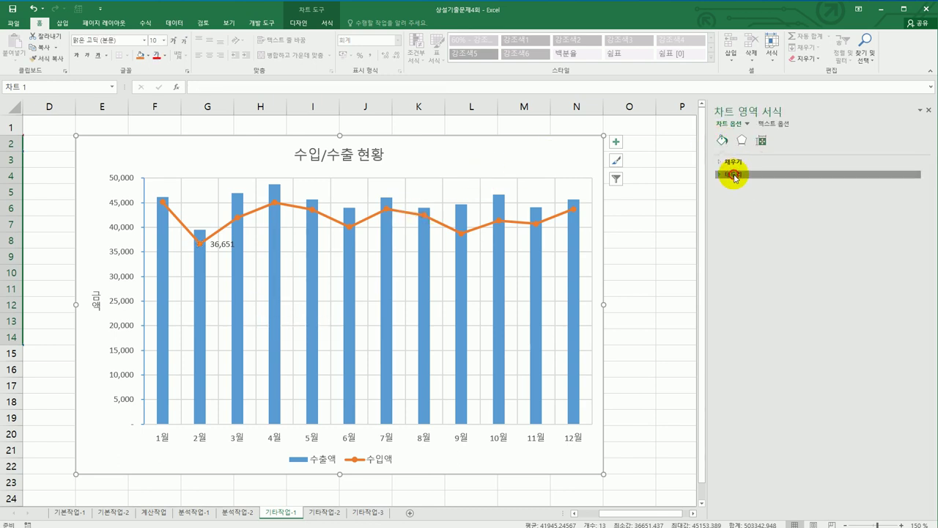
pyautogui.click(733, 174)
pyautogui.click(762, 407)
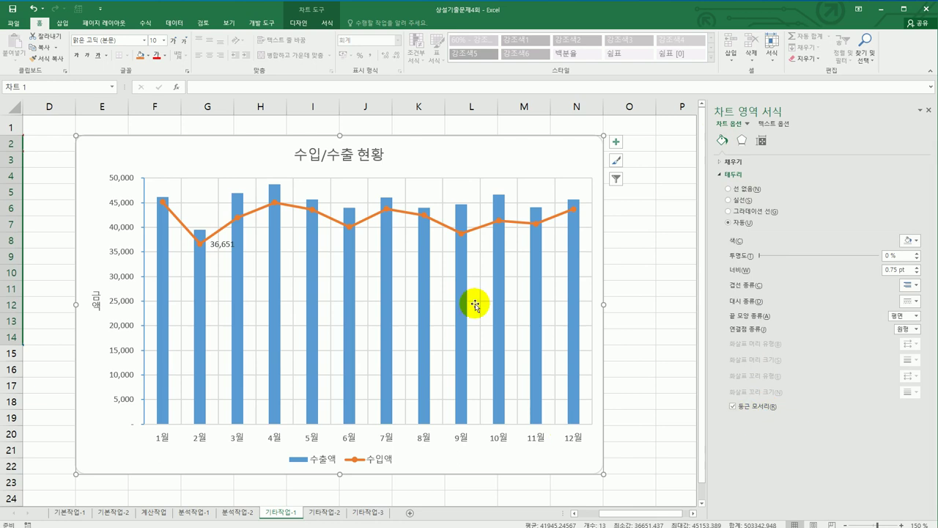
# Apply the shape style 미세 효과 - 파랑, 강조 1 to the chart's plot area and close the formatting pane.
pyautogui.click(458, 191)
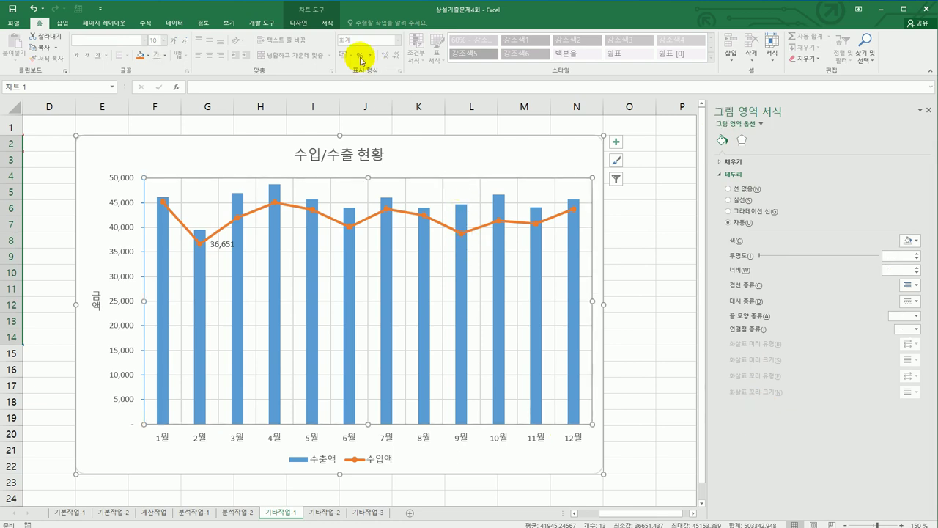
pyautogui.click(328, 23)
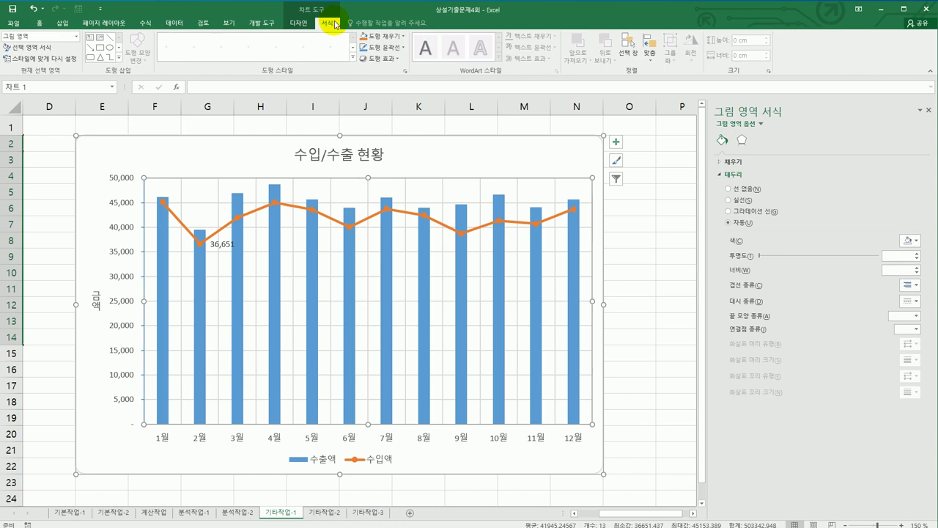
pyautogui.click(352, 57)
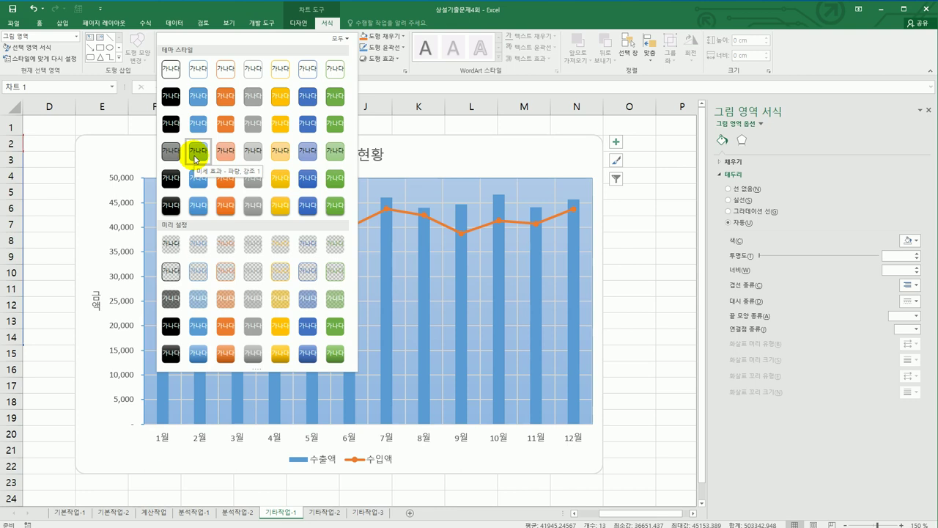
pyautogui.click(195, 156)
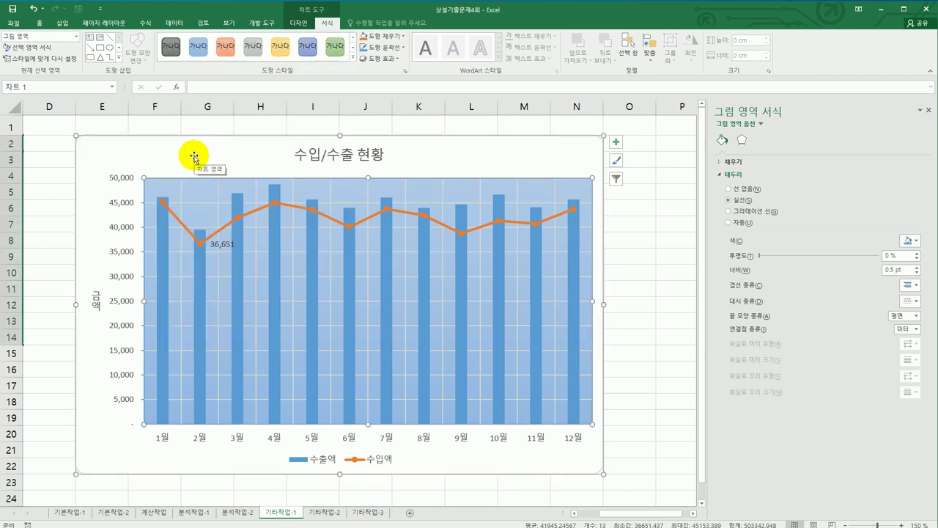
pyautogui.click(625, 353)
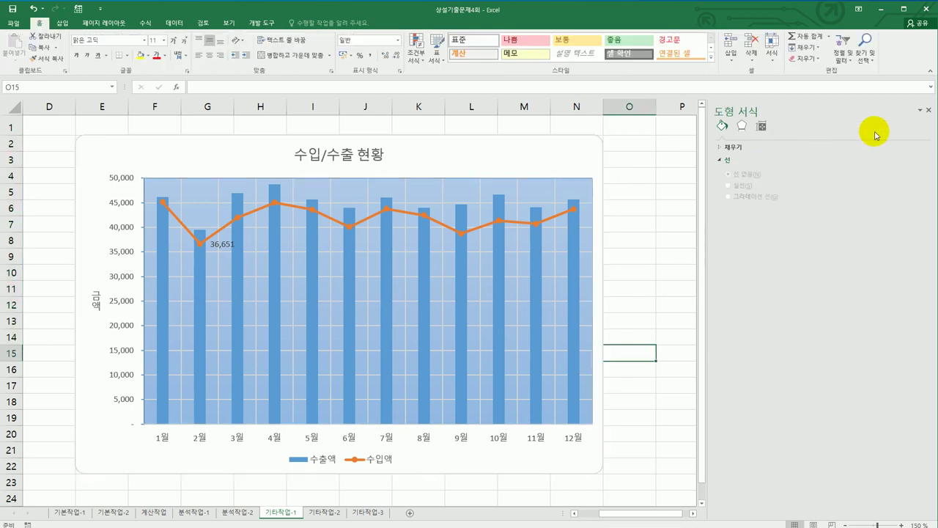
pyautogui.click(927, 110)
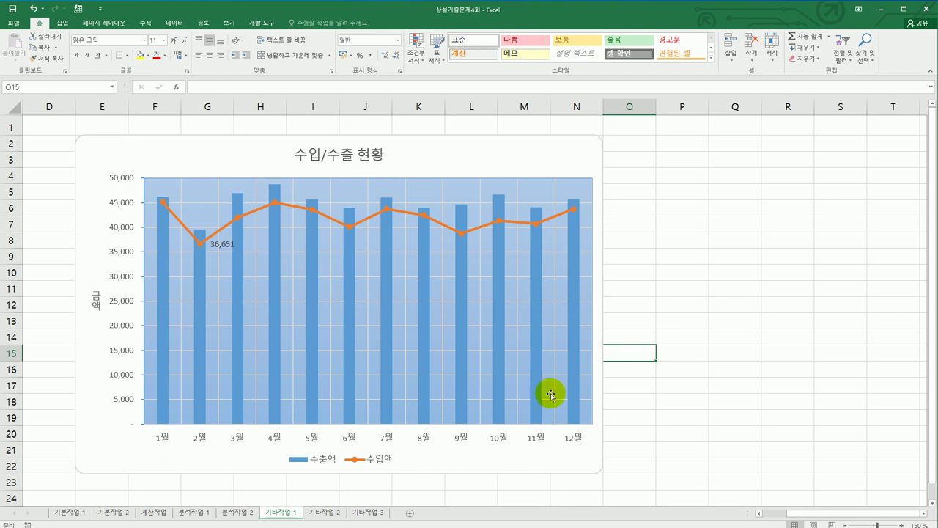
# Start recording a macro named 서식적용 on the 기타작업-2 sheet, stored in the current workbook.
pyautogui.click(327, 512)
pyautogui.scroll(3, 440, 444)
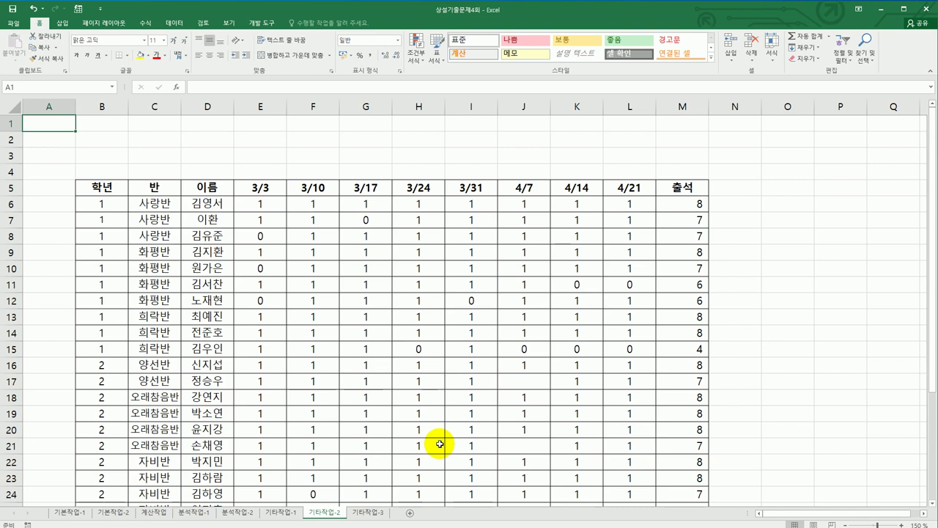
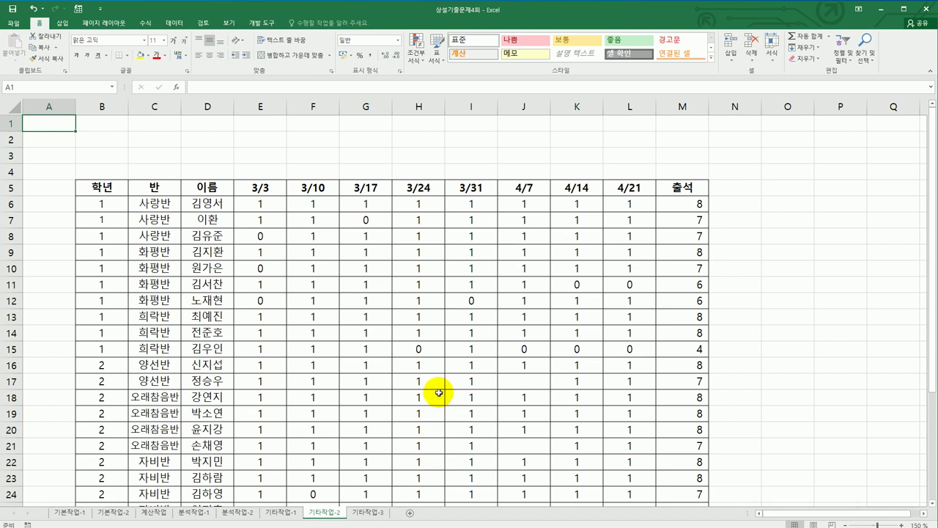
pyautogui.click(829, 262)
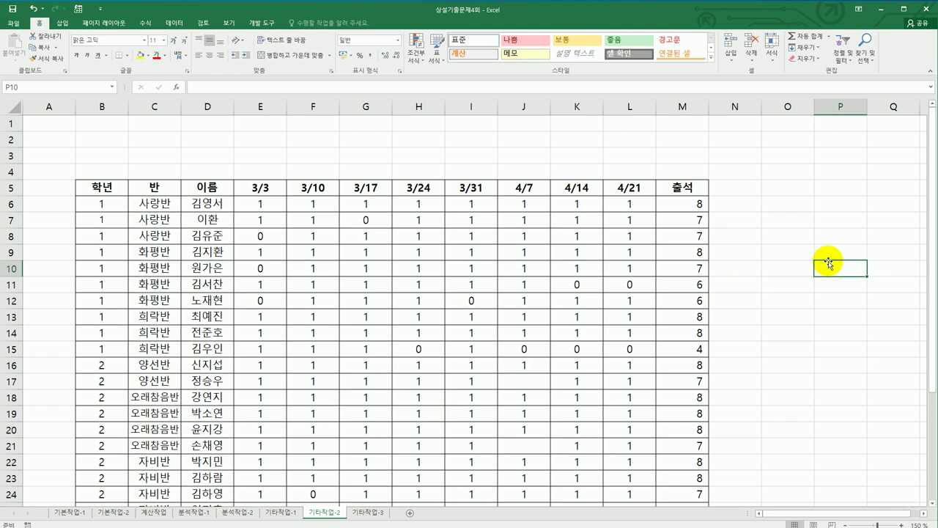
pyautogui.click(262, 23)
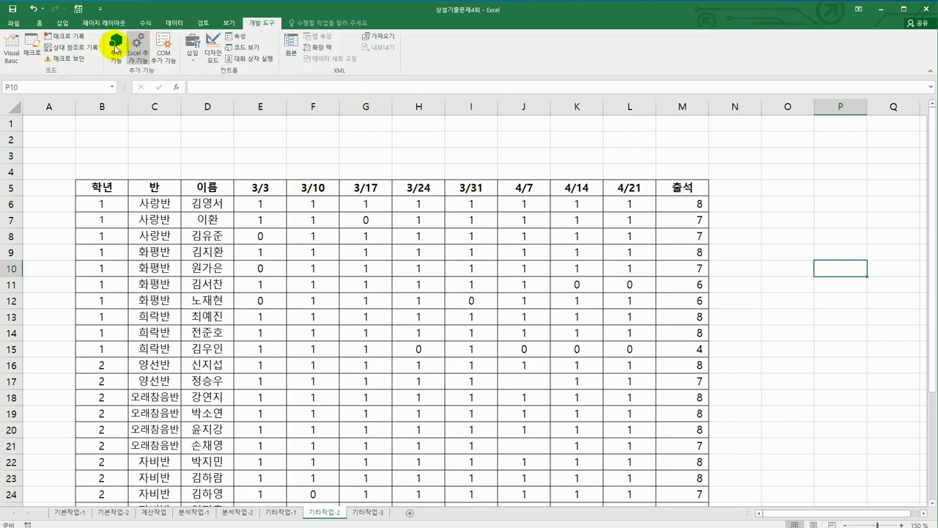
pyautogui.click(65, 36)
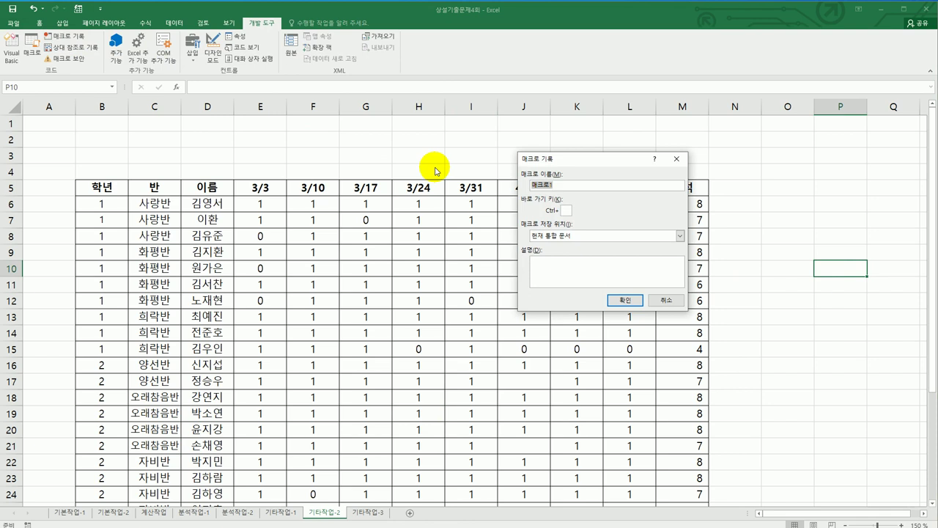
pyautogui.write('서식적용')
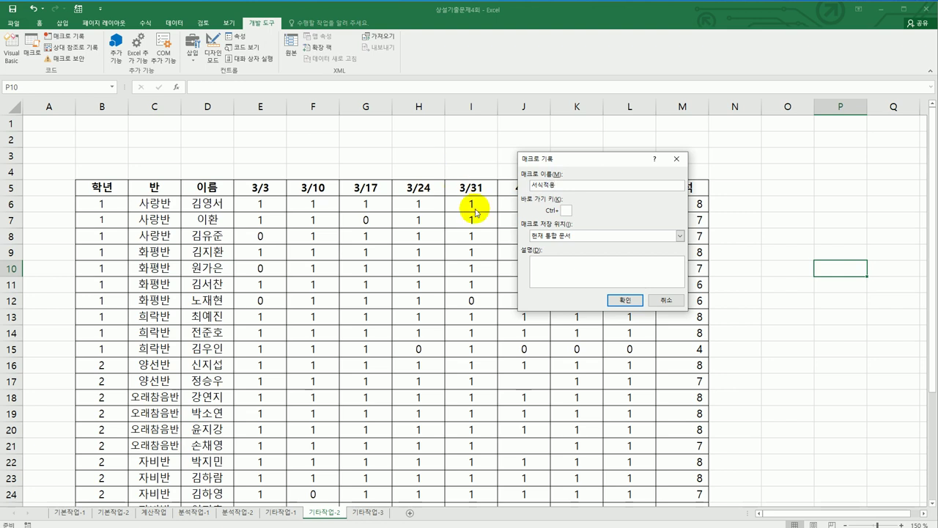
pyautogui.click(611, 300)
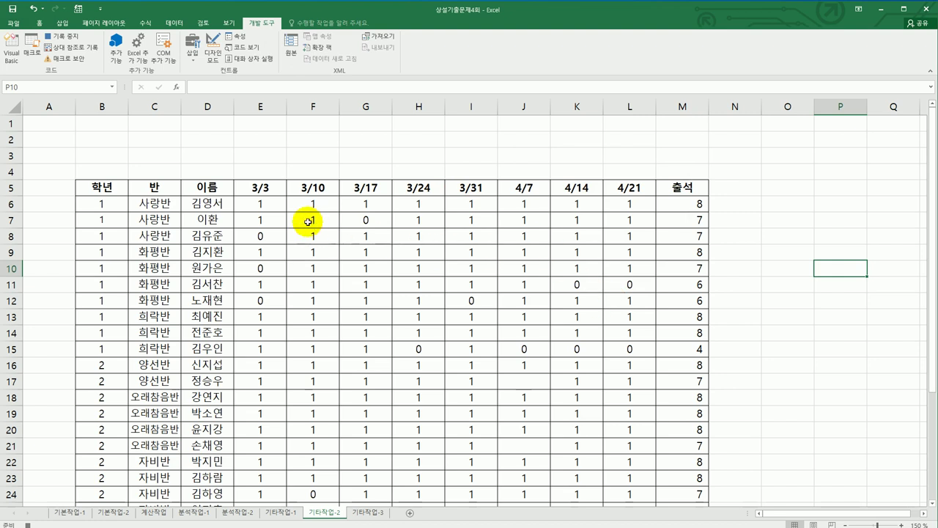
# Apply the custom number format [=1]"O";[=0]"X" to cells E6:L33, select E6 and stop recording the macro.
pyautogui.moveTo(272, 203); pyautogui.dragTo(618, 470)
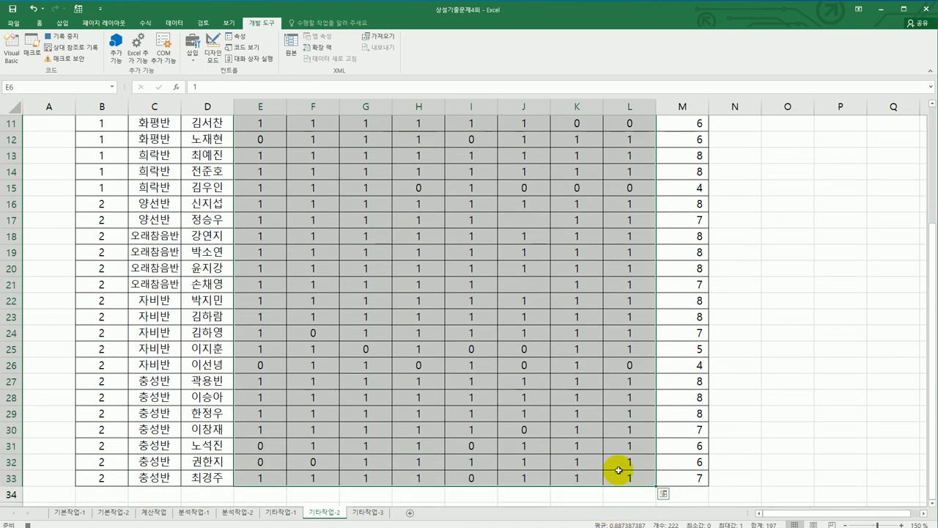
pyautogui.rightClick(372, 172)
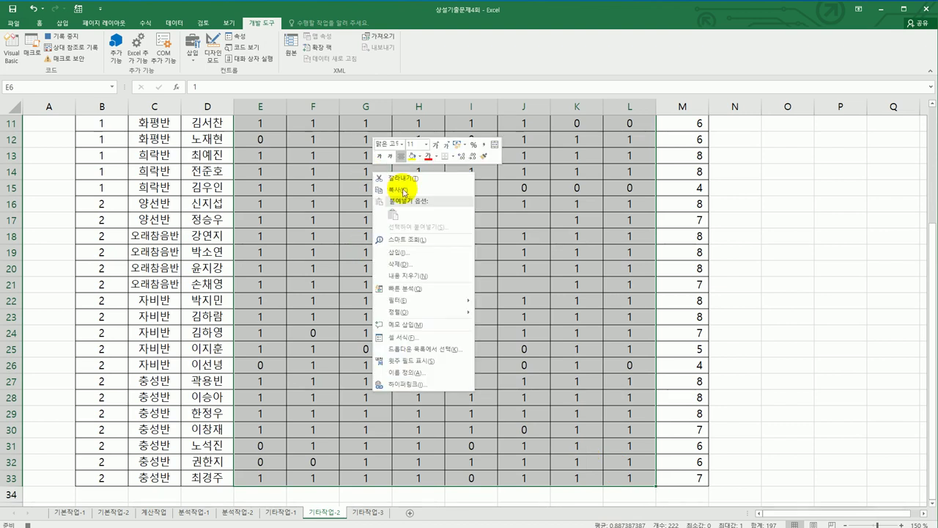
pyautogui.click(422, 337)
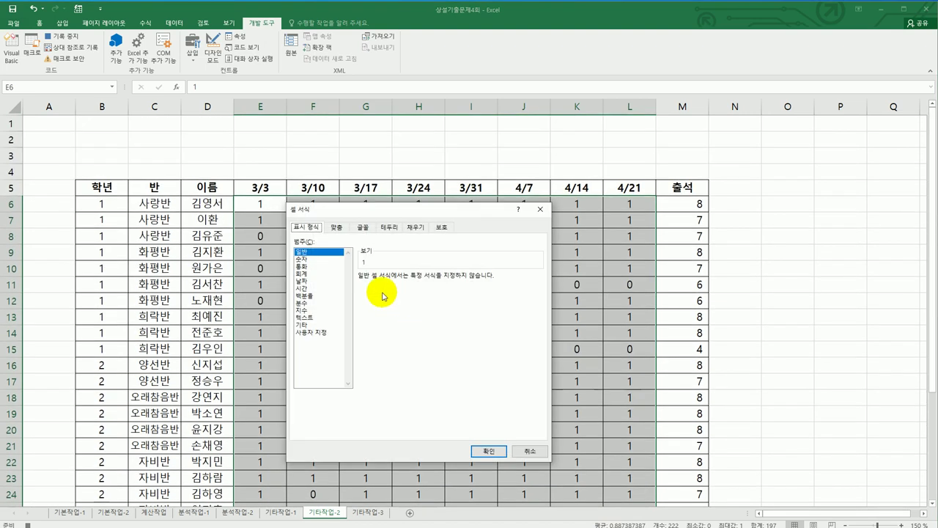
pyautogui.click(311, 332)
pyautogui.moveTo(386, 288); pyautogui.dragTo(341, 289)
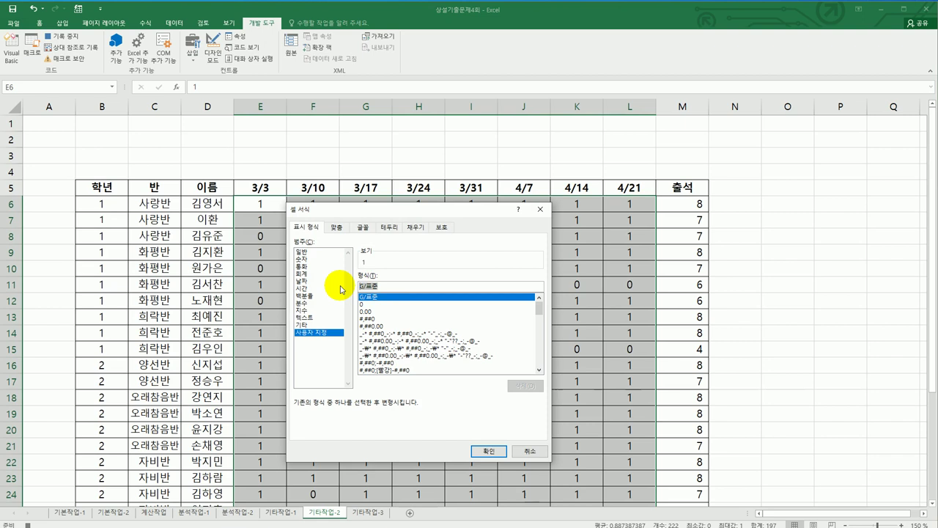
pyautogui.write('[=1]')
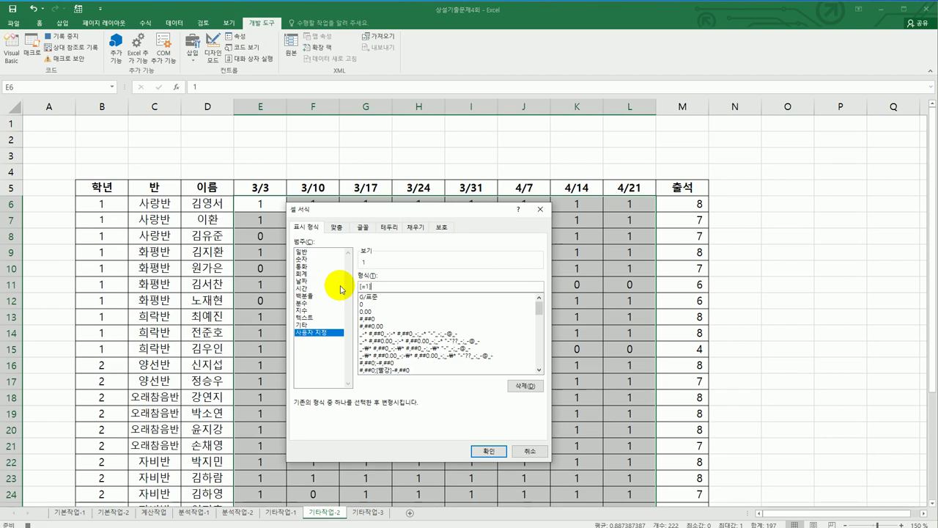
pyautogui.write('"')
pyautogui.write('ㅇ')
pyautogui.write('"')
pyautogui.write(';[=0]')
pyautogui.write('"X')
pyautogui.write('"')
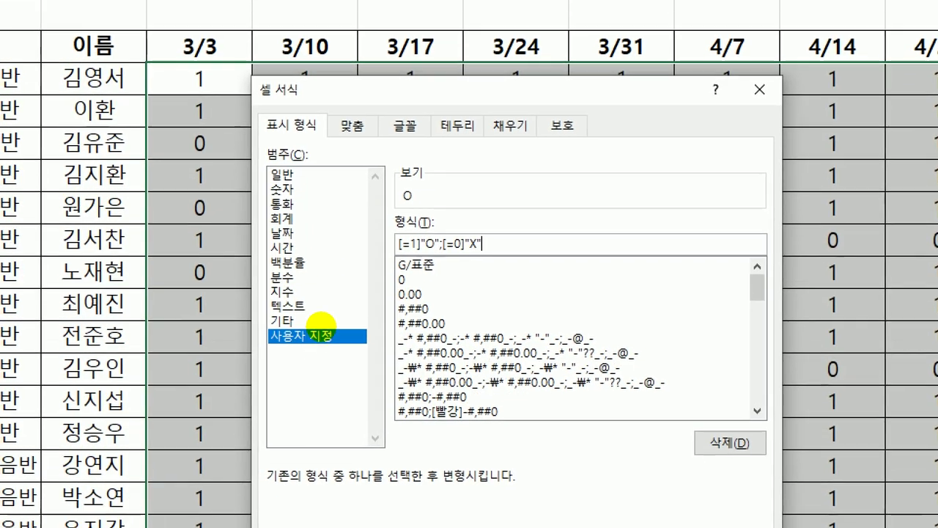
pyautogui.click(321, 333)
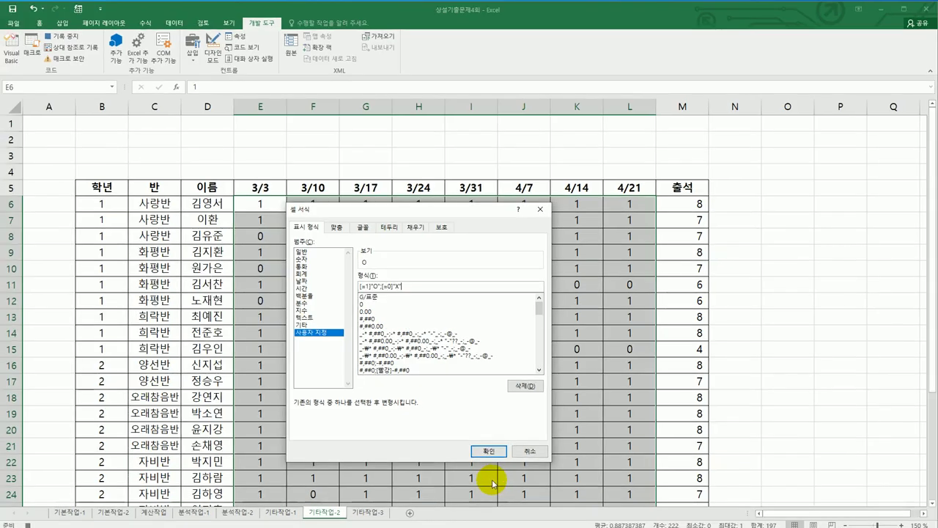
pyautogui.click(501, 450)
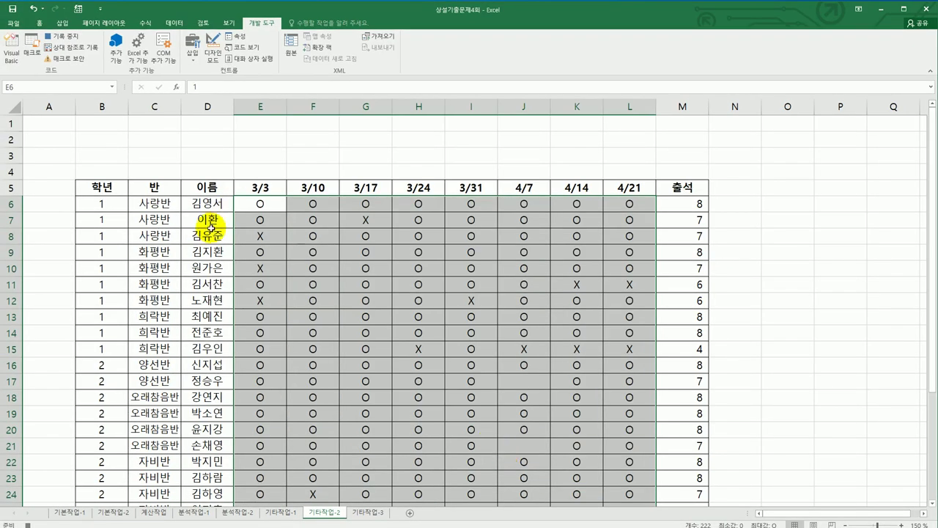
pyautogui.click(264, 204)
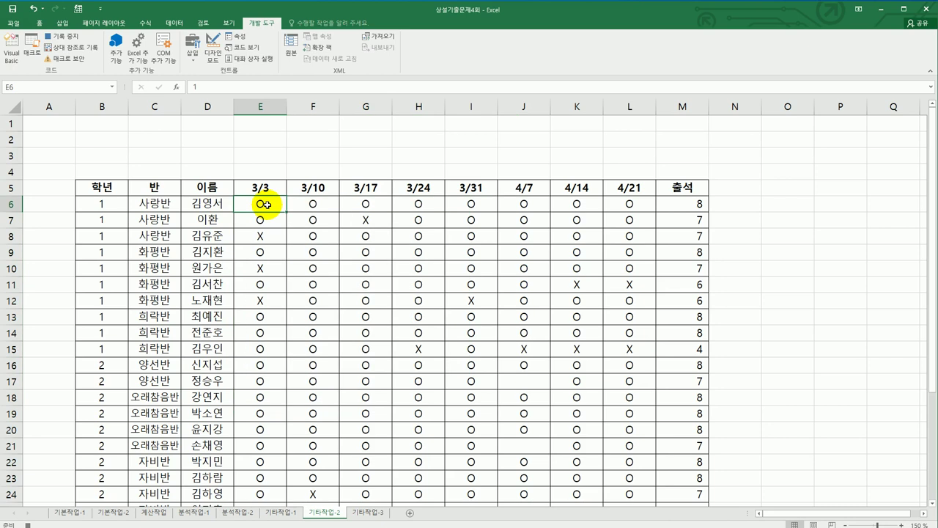
pyautogui.click(76, 38)
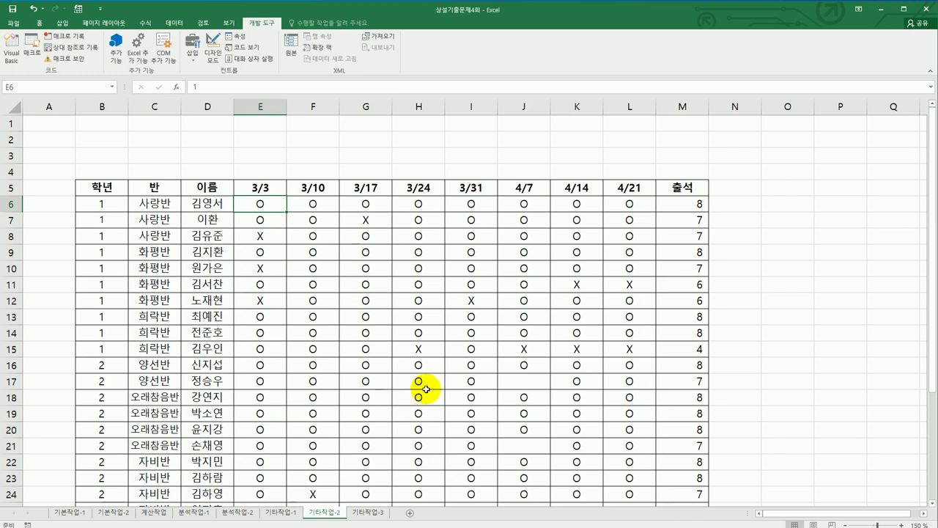
# Insert an upward ribbon shape (위쪽 리본) aligned to the cell grid over B2:D3.
pyautogui.click(63, 24)
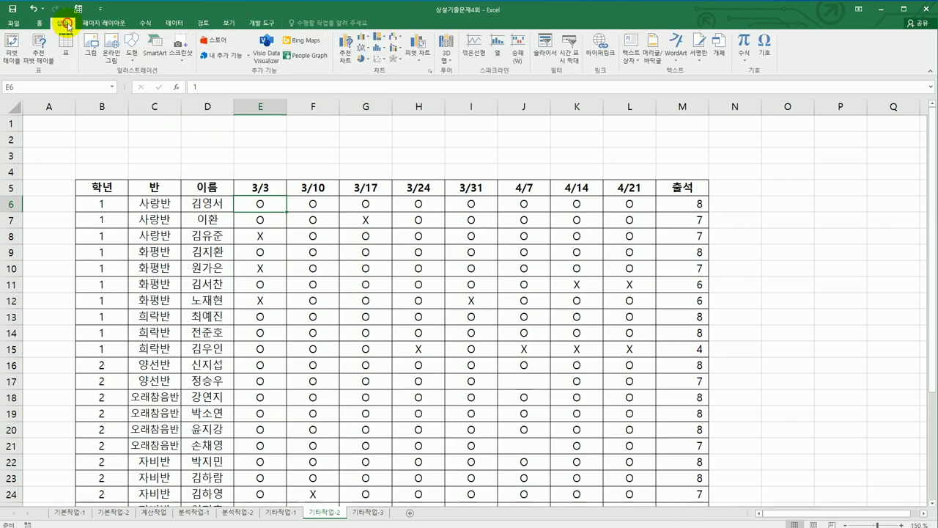
pyautogui.click(130, 49)
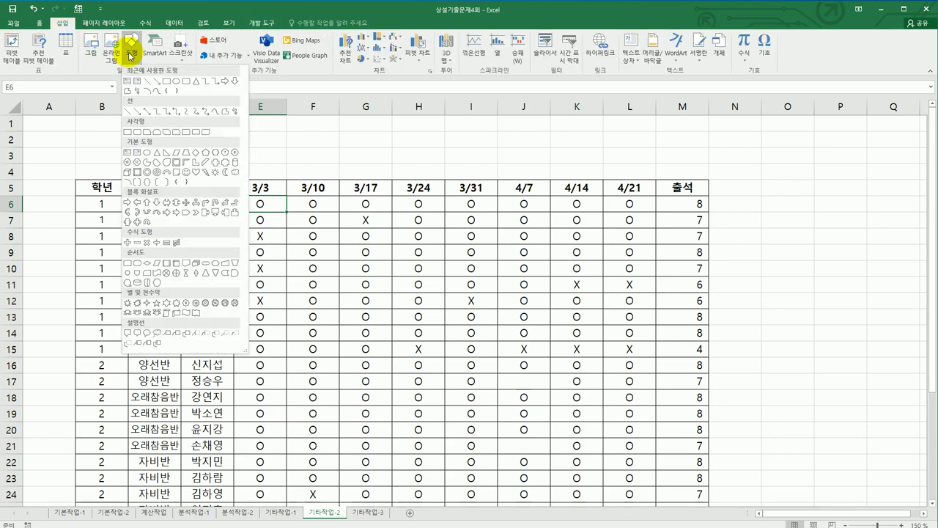
pyautogui.click(128, 315)
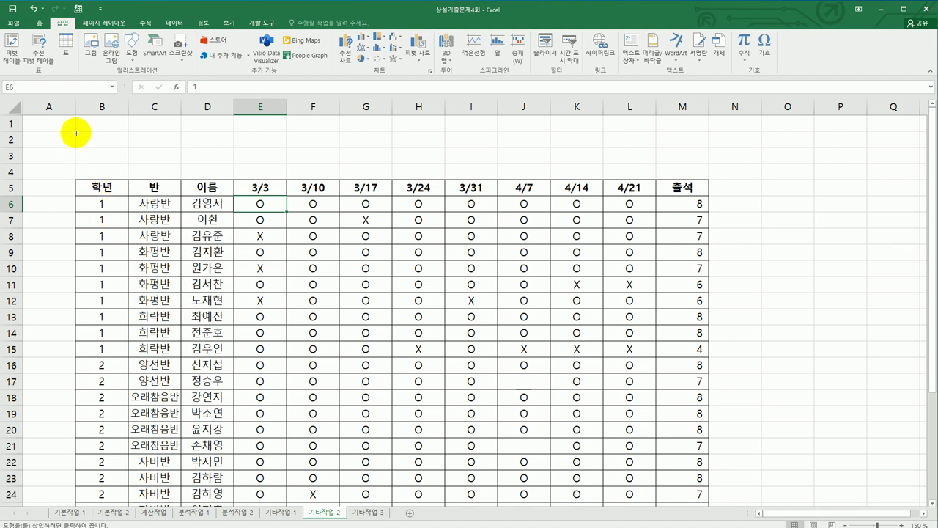
pyautogui.press('alt')
pyautogui.moveTo(76, 132); pyautogui.dragTo(222, 158)
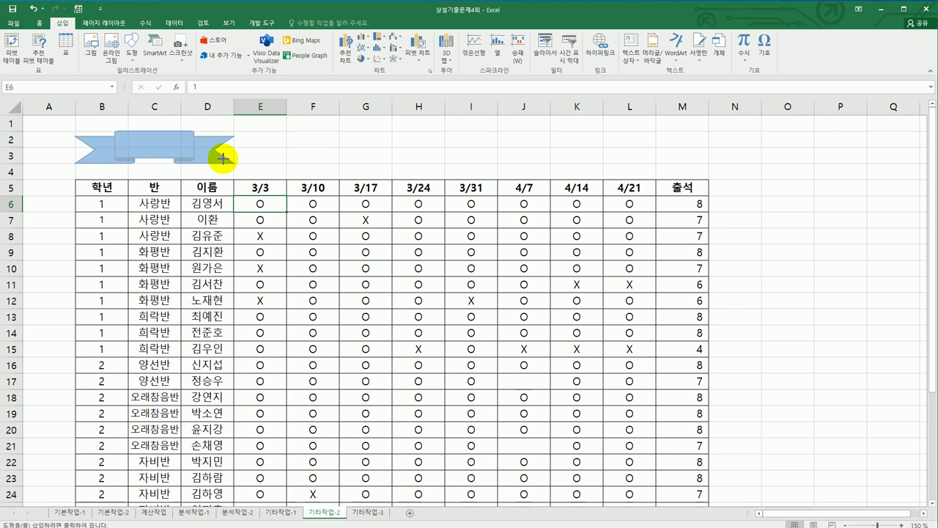
pyautogui.moveTo(222, 158); pyautogui.dragTo(222, 158)
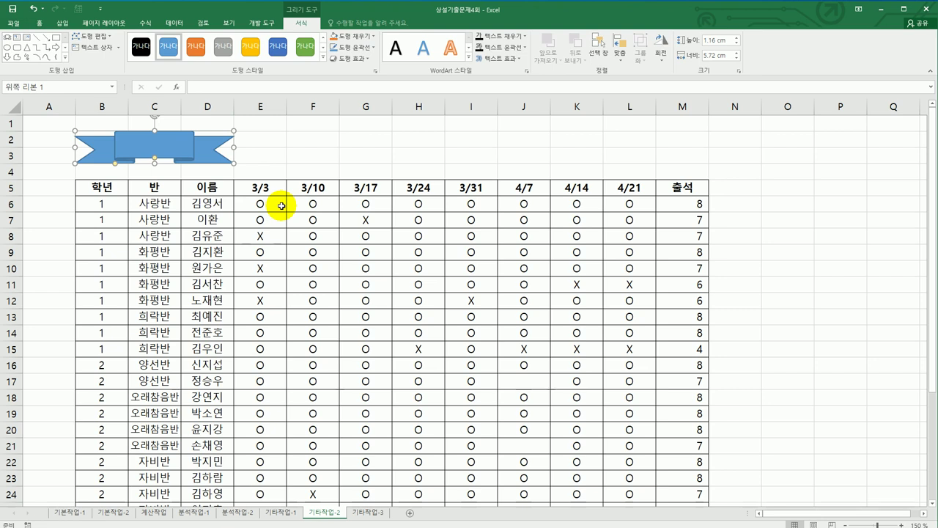
# Label the upward ribbon over B2:D3 with the text 서식적용.
pyautogui.write('TITLE')
pyautogui.press('BackSpace')
pyautogui.press('BackSpace')
pyautogui.press('BackSpace')
pyautogui.press('BackSpace')
pyautogui.press('BackSpace')
pyautogui.write('서식적용')
# Assign the 서식적용 macro to the upward ribbon shape and deselect the shape.
pyautogui.rightClick(192, 154)
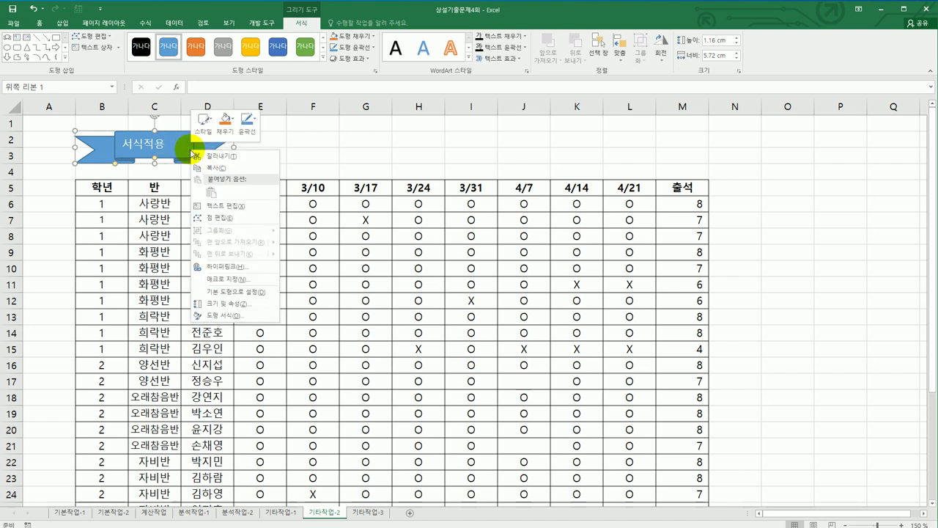
pyautogui.click(215, 280)
pyautogui.click(131, 218)
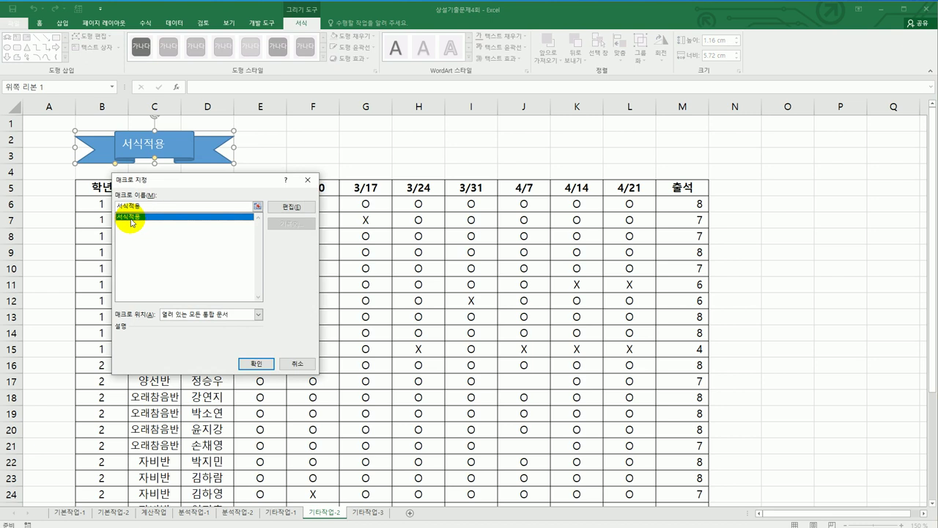
pyautogui.click(256, 366)
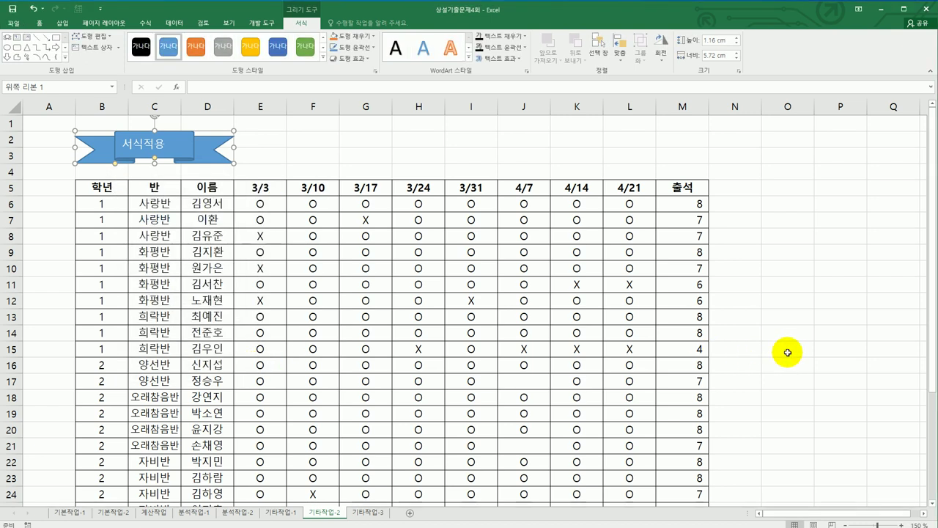
pyautogui.click(802, 321)
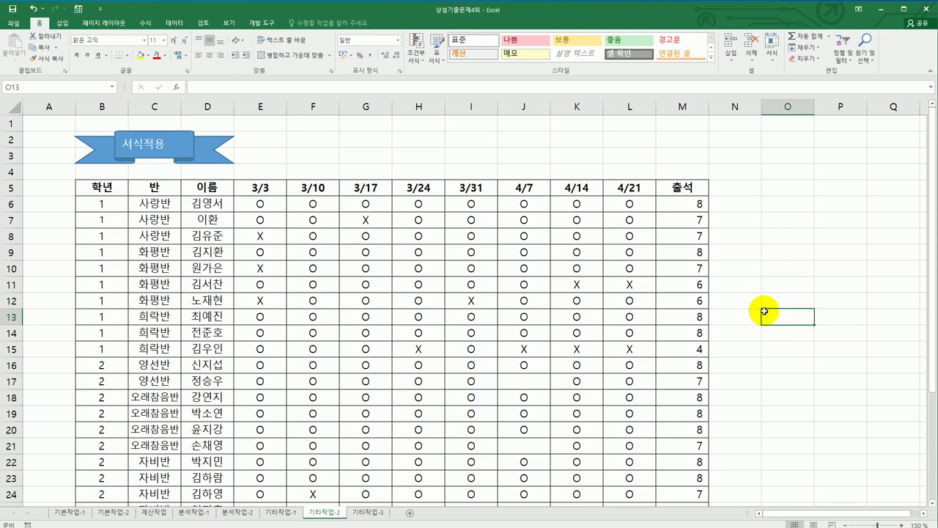
# Start recording a macro named 아이콘보기, stored in the current workbook.
pyautogui.click(258, 23)
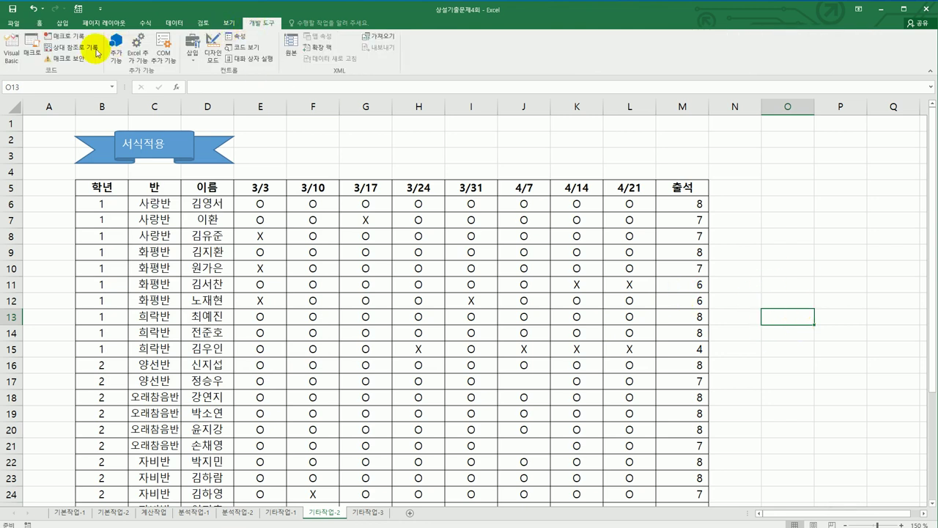
pyautogui.click(77, 42)
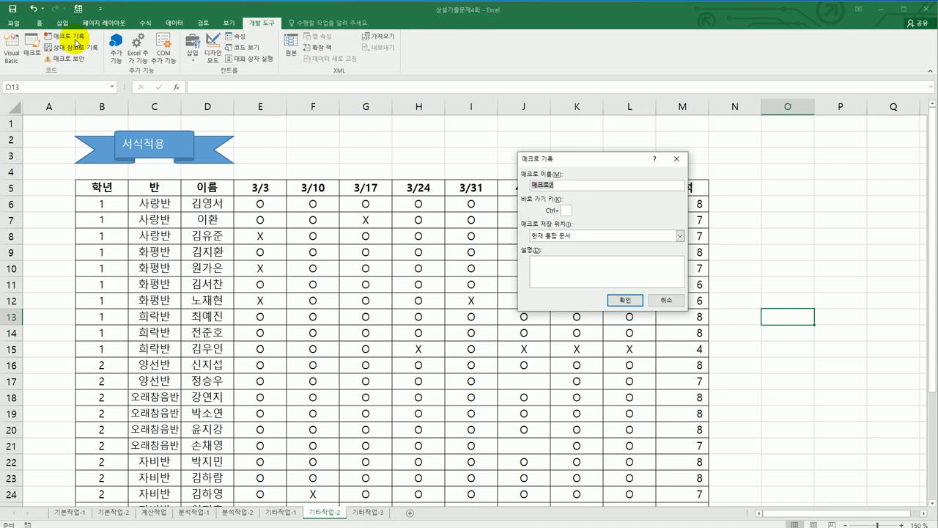
pyautogui.write('서')
pyautogui.write('이콘보기')
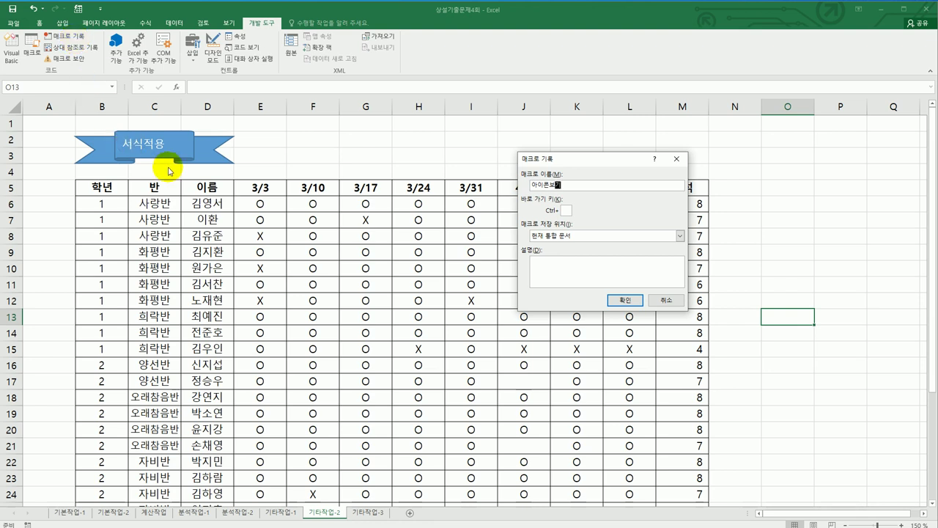
pyautogui.click(631, 301)
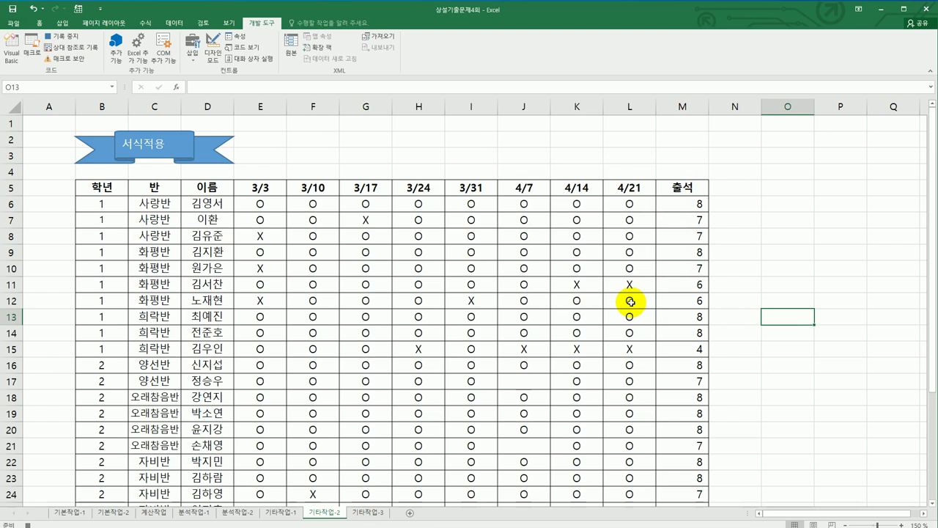
# Start a new conditional formatting rule for M6:M33 with the format style 아이콘 집합 (icon set).
pyautogui.scroll(-1, 631, 301)
pyautogui.click(684, 152)
pyautogui.moveTo(685, 152); pyautogui.dragTo(684, 476)
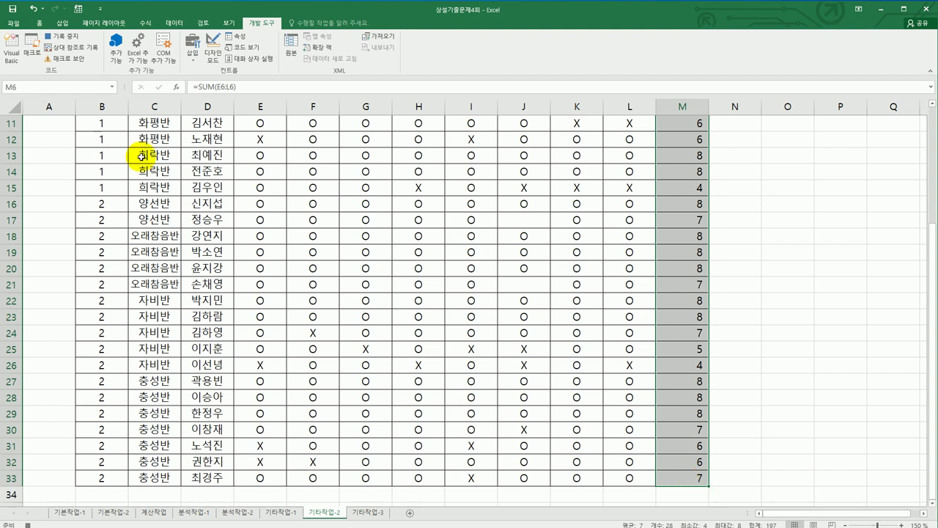
pyautogui.click(39, 24)
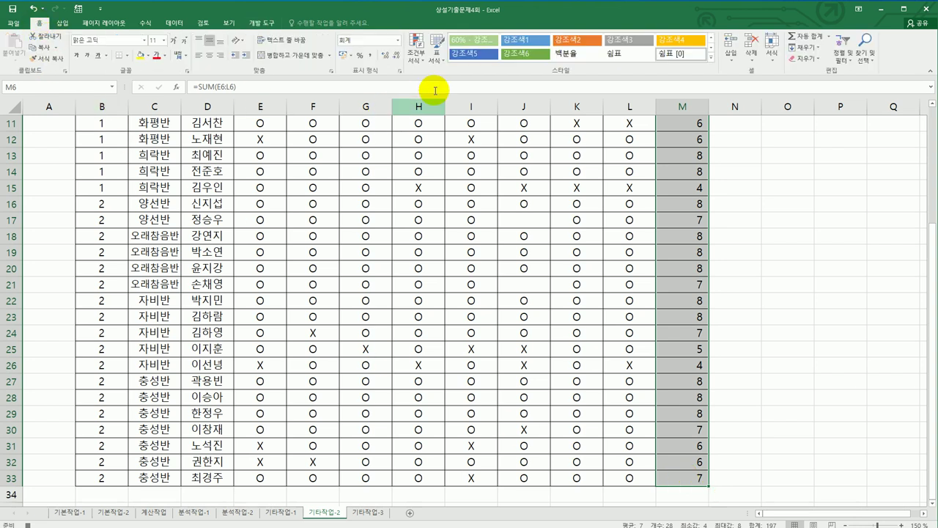
pyautogui.click(414, 63)
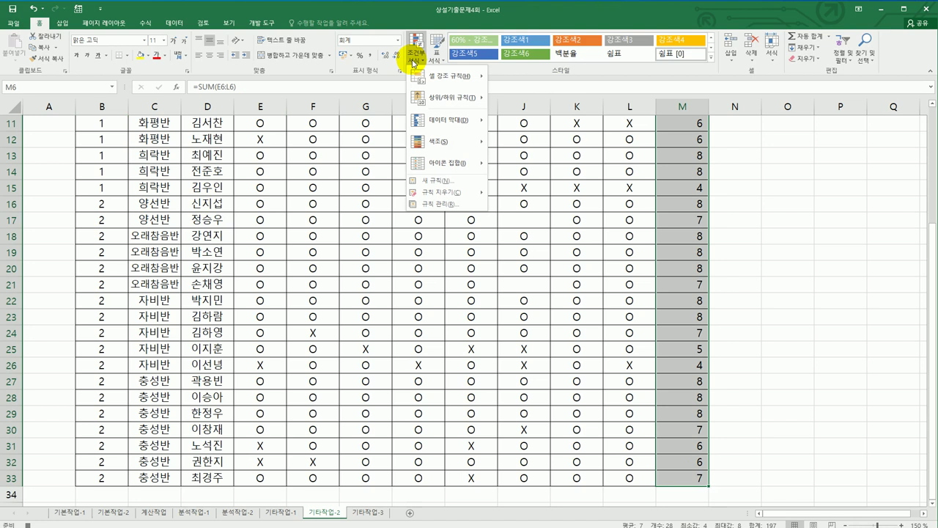
pyautogui.moveTo(432, 191)
pyautogui.click(484, 188)
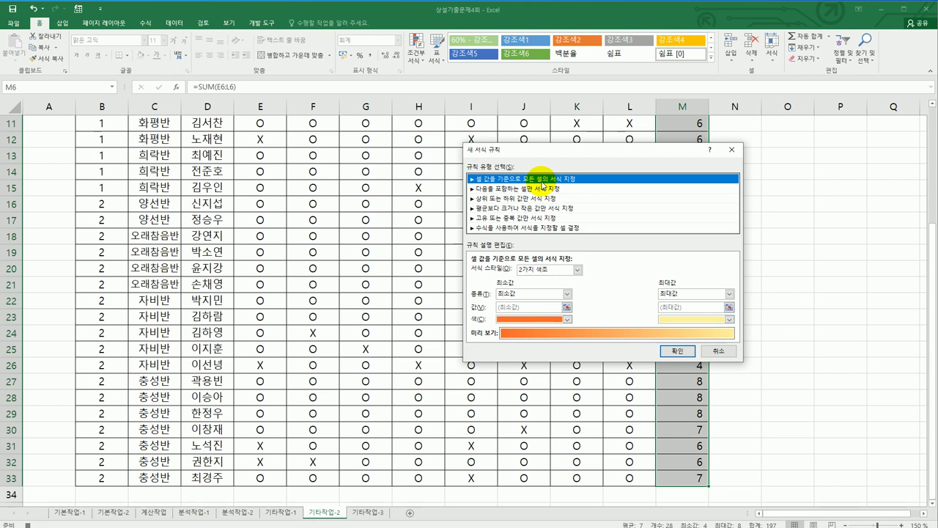
pyautogui.click(559, 270)
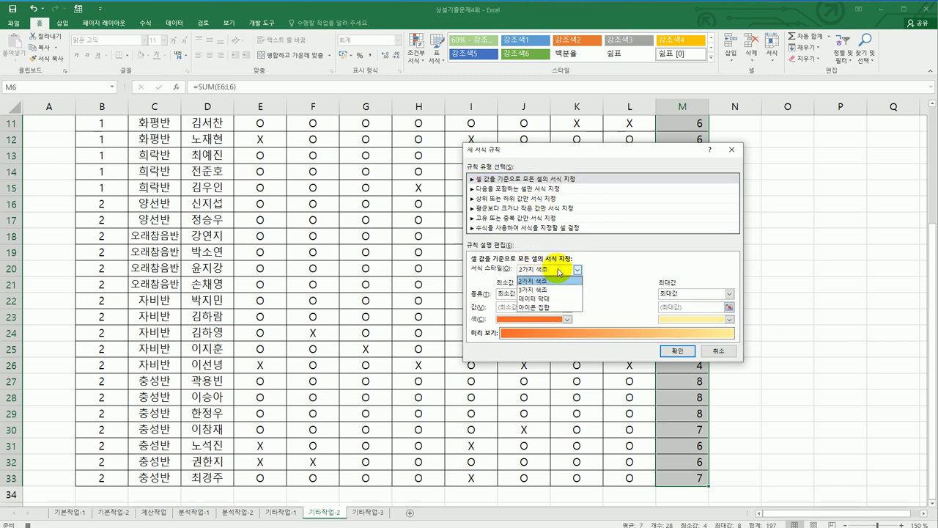
pyautogui.click(555, 308)
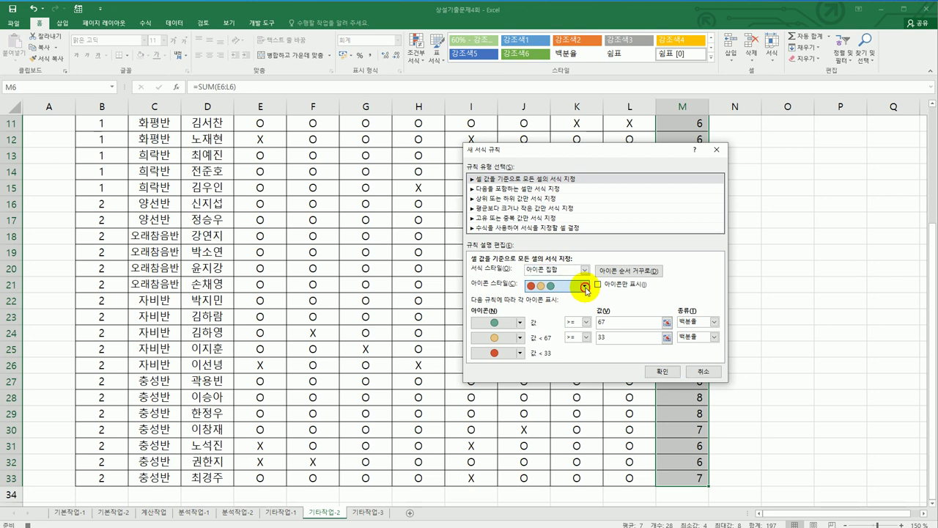
# Choose the 5가지 원(흑백) icons, set the two highest thresholds to 90 and 70 percent, and apply the rule.
pyautogui.click(584, 286)
pyautogui.moveTo(587, 328); pyautogui.dragTo(588, 361)
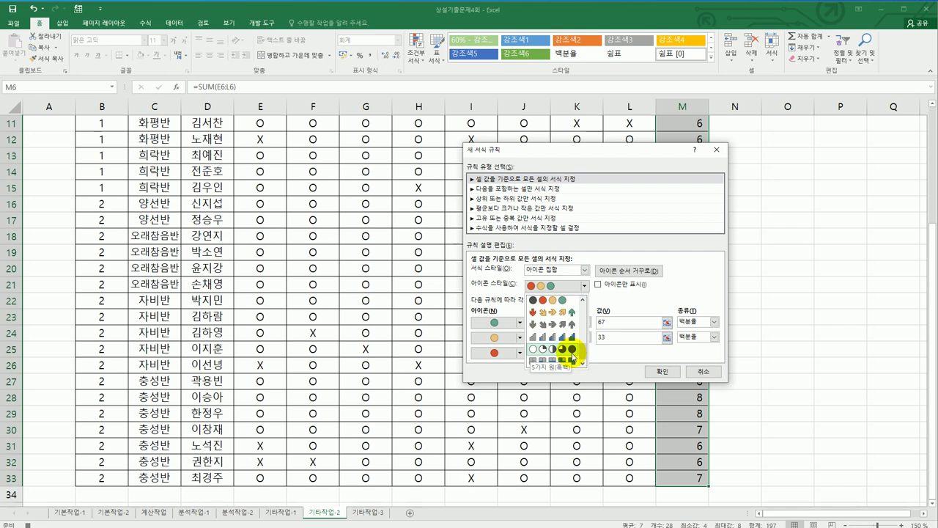
pyautogui.click(573, 355)
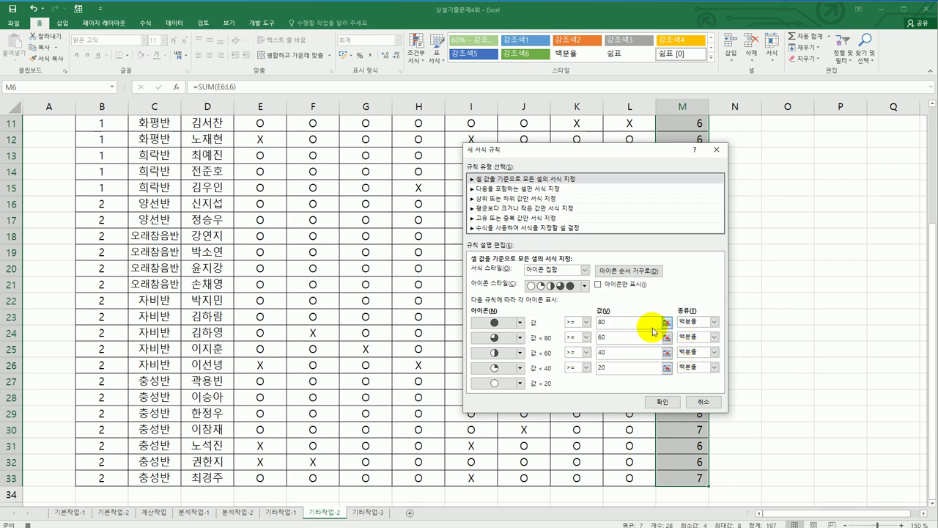
pyautogui.write('90')
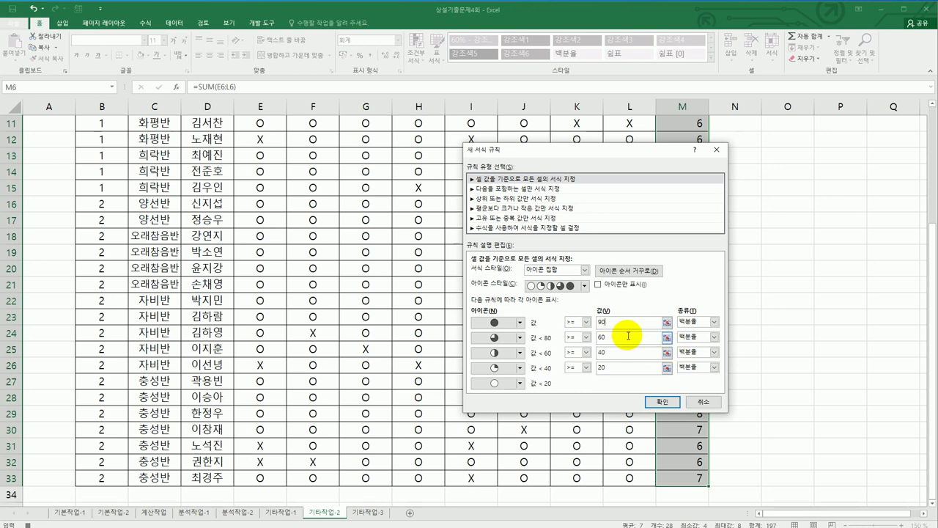
pyautogui.doubleClick(604, 338)
pyautogui.write('70')
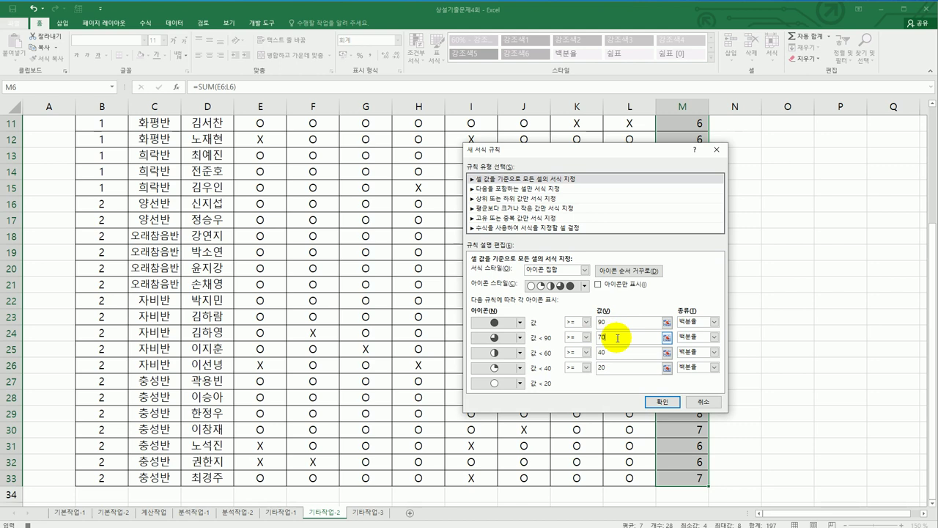
pyautogui.click(660, 402)
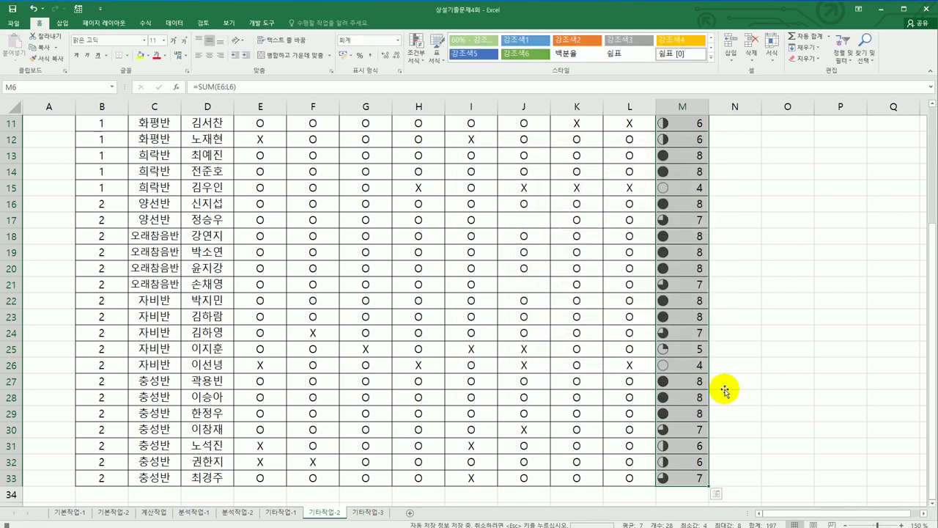
# Select cell M6, stop recording the 아이콘보기 macro and move the selection to N15.
pyautogui.scroll(3, 724, 390)
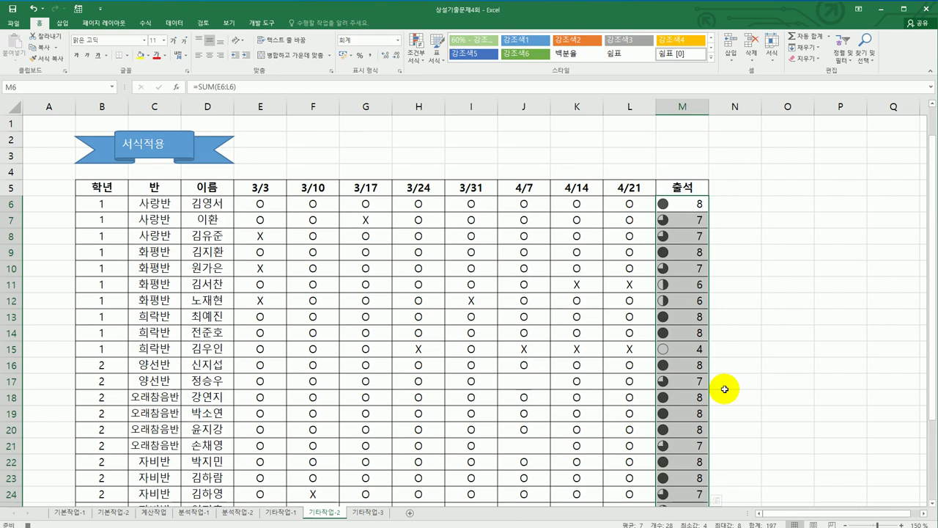
pyautogui.click(682, 202)
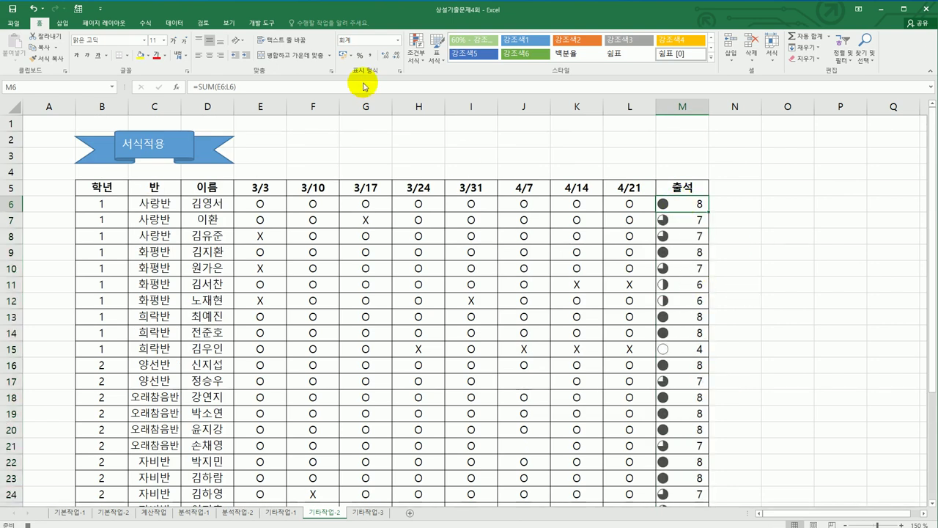
pyautogui.click(264, 23)
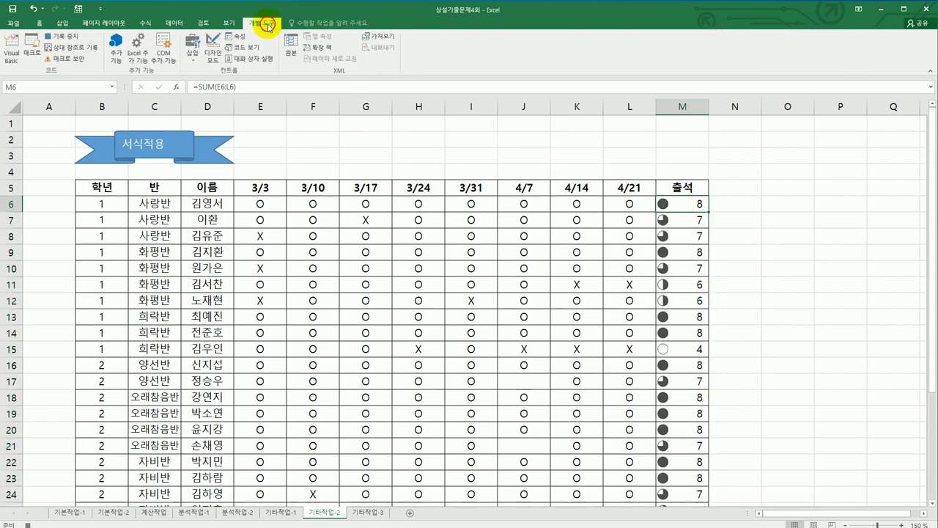
pyautogui.click(62, 37)
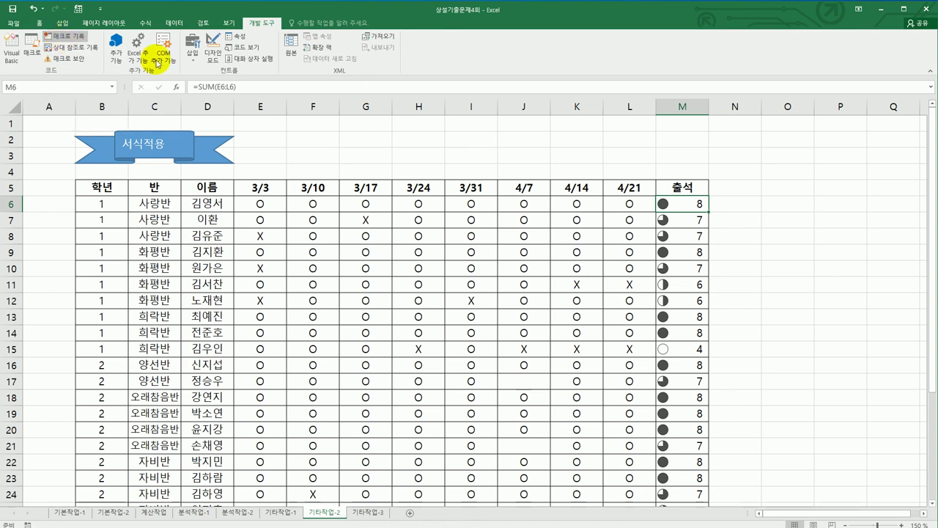
pyautogui.click(754, 351)
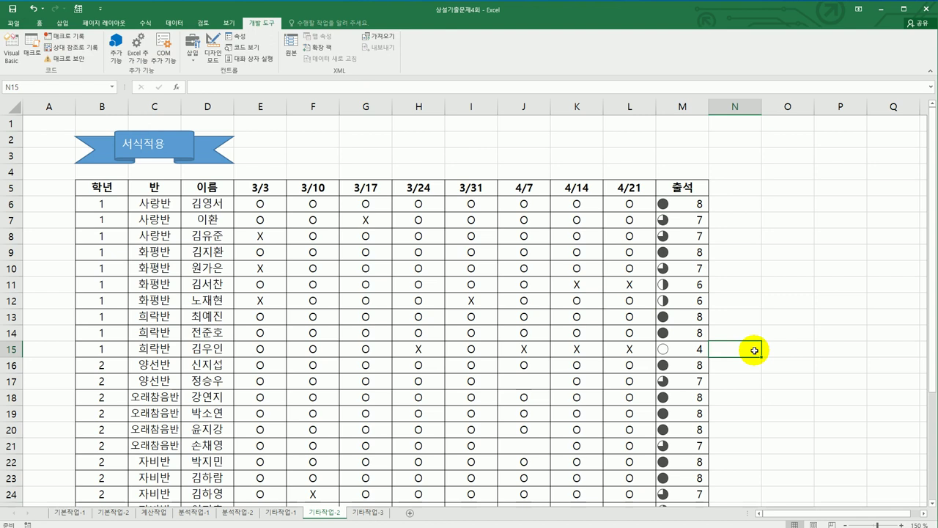
# Insert a downward ribbon shape (아래쪽 리본) over F2:H3 and label it 아이콘보기.
pyautogui.click(62, 24)
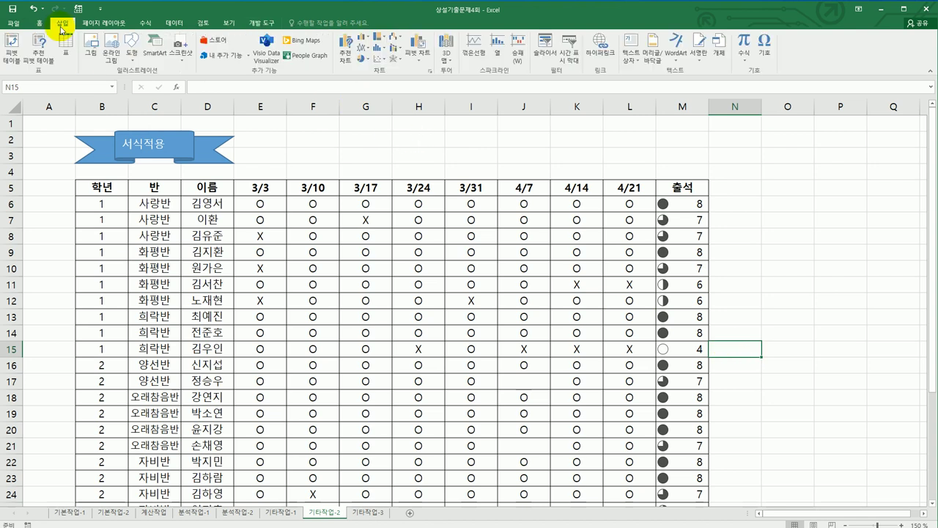
pyautogui.click(131, 48)
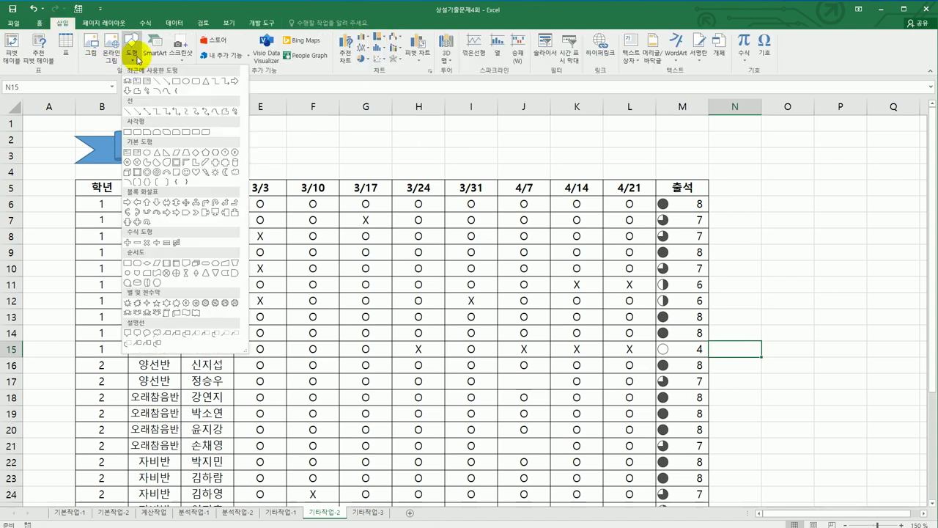
pyautogui.click(136, 315)
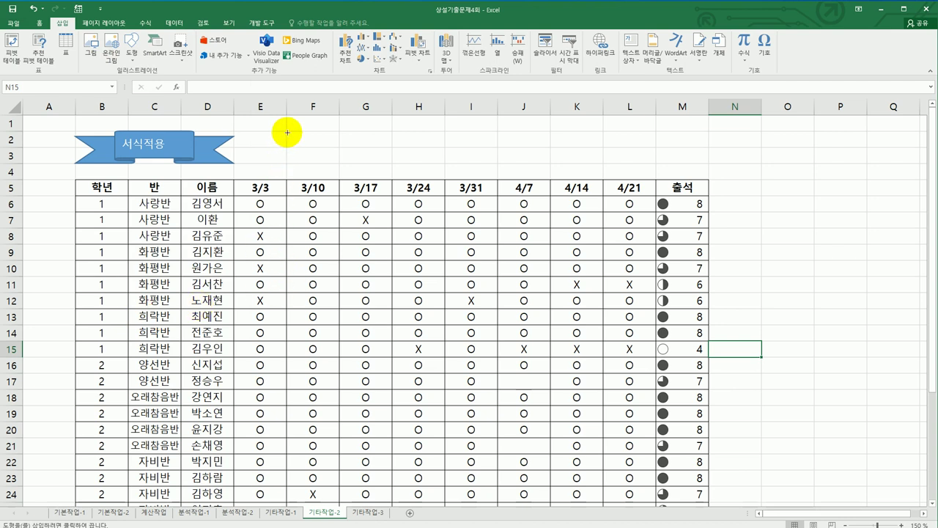
pyautogui.moveTo(286, 131); pyautogui.dragTo(430, 168)
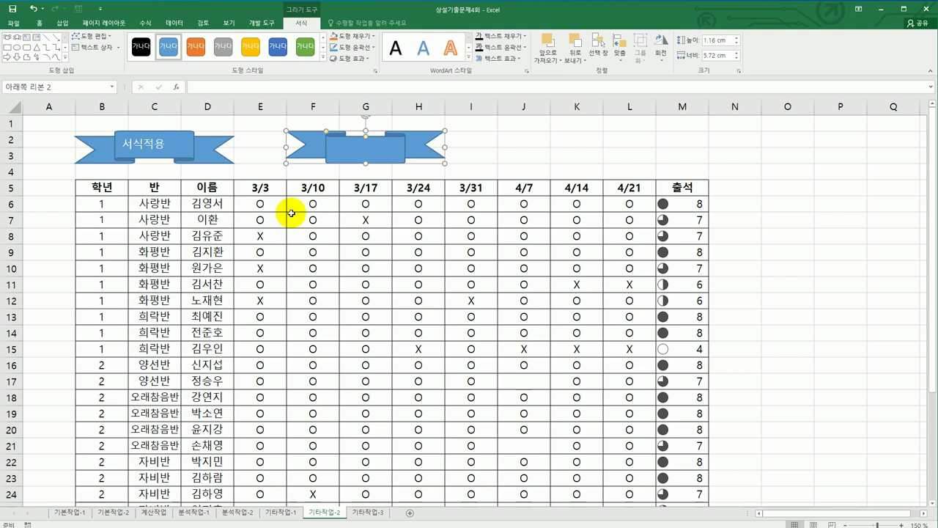
pyautogui.write('아이콘보기')
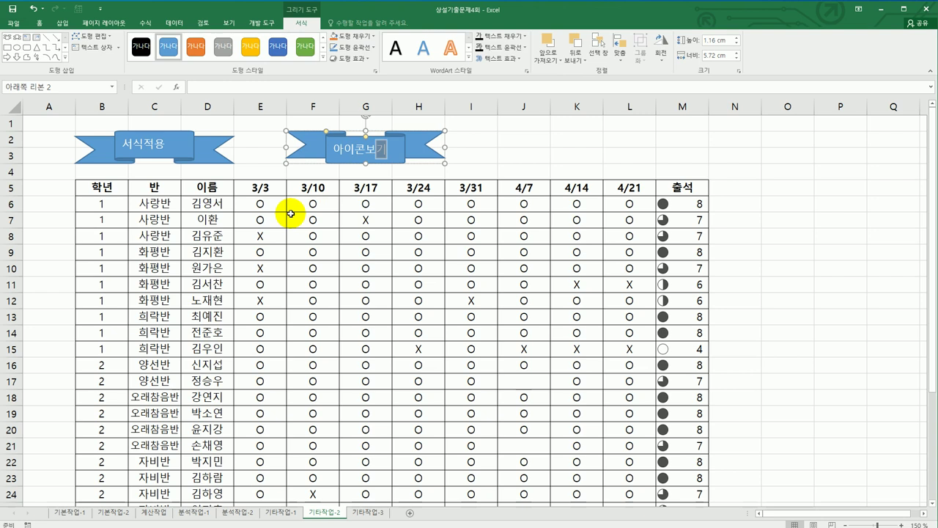
# Assign the 아이콘보기 macro to the 아이콘보기 ribbon shape and deselect the shape.
pyautogui.click(396, 144)
pyautogui.rightClick(396, 143)
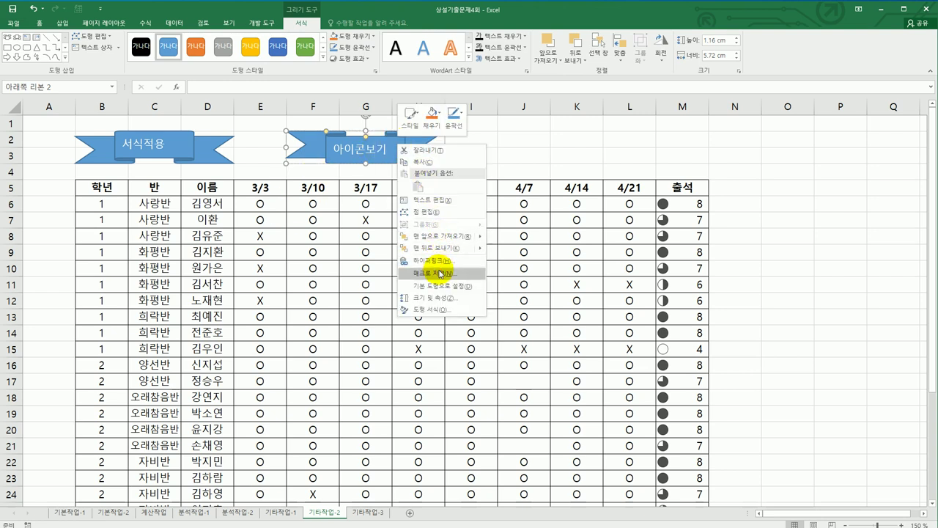
pyautogui.click(440, 272)
pyautogui.click(374, 214)
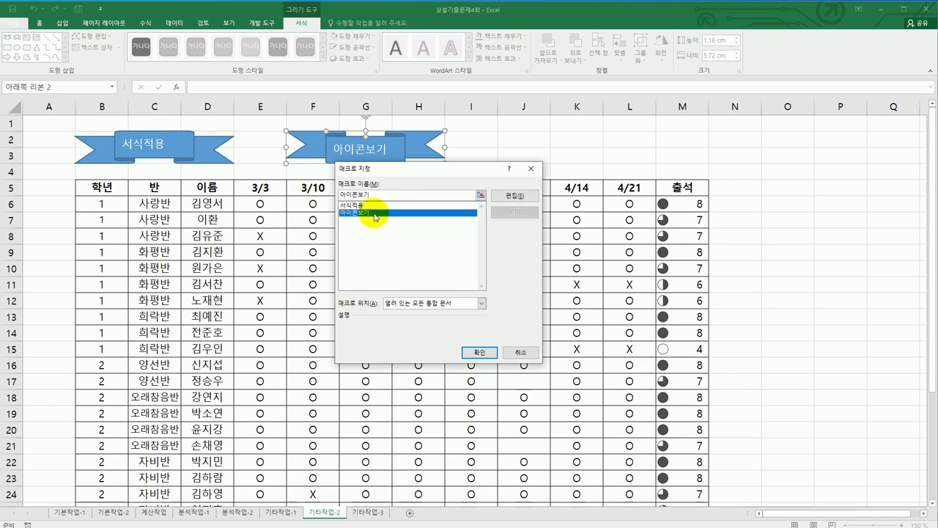
pyautogui.click(470, 360)
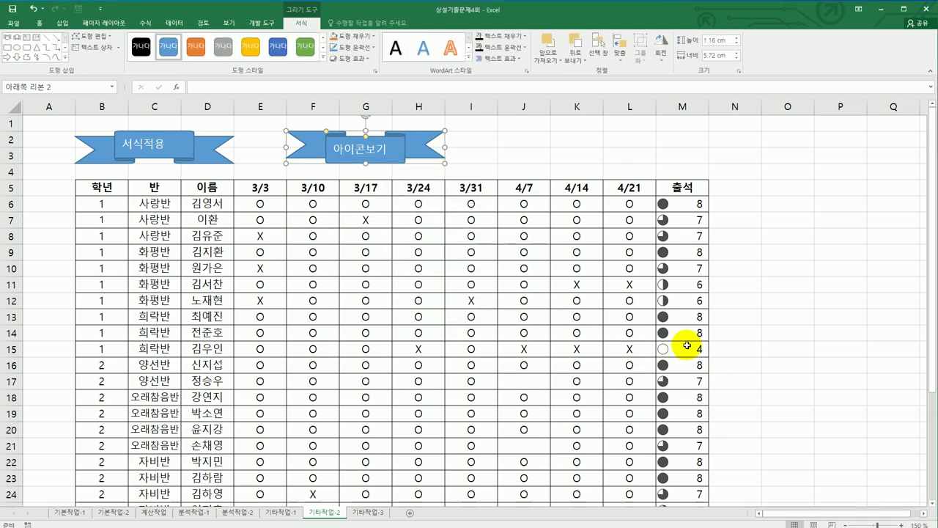
pyautogui.click(783, 334)
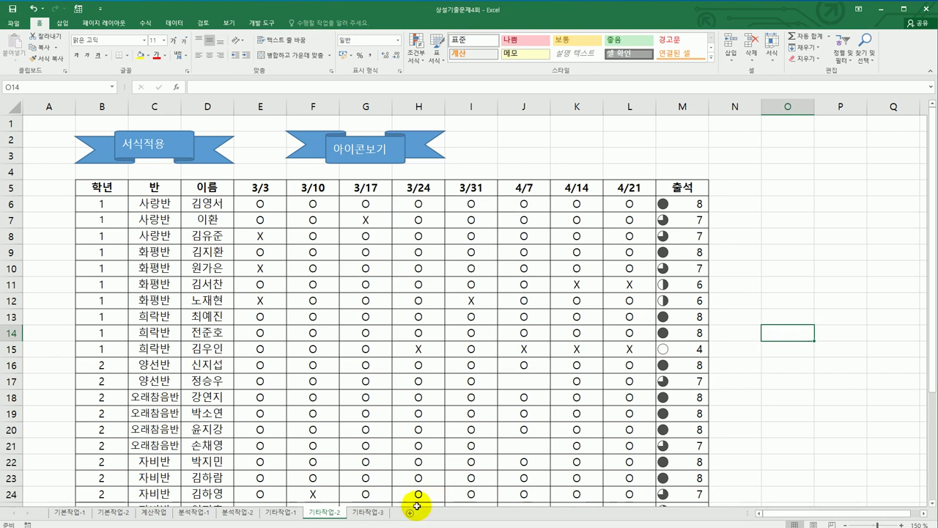
# On the 기타작업-3 sheet, turn on design mode and open the click procedure of the 대출등록 command button.
pyautogui.click(370, 512)
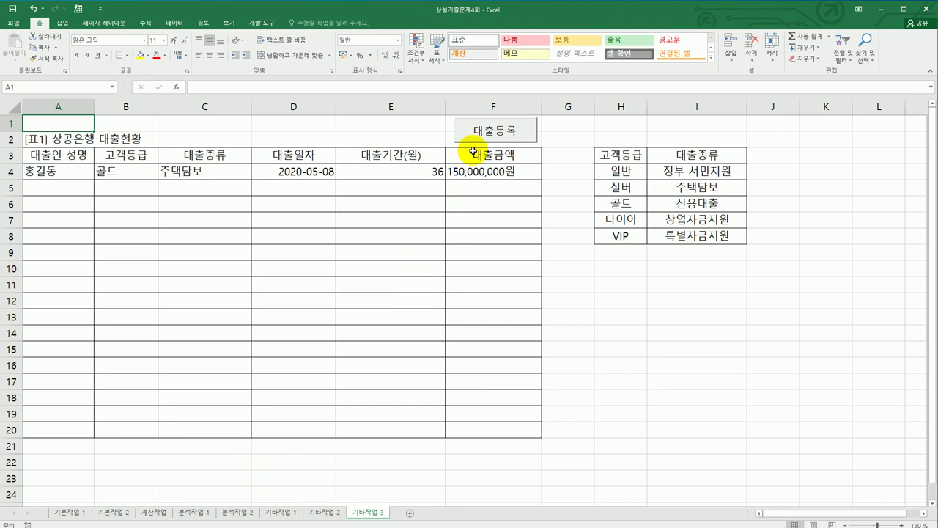
pyautogui.click(601, 290)
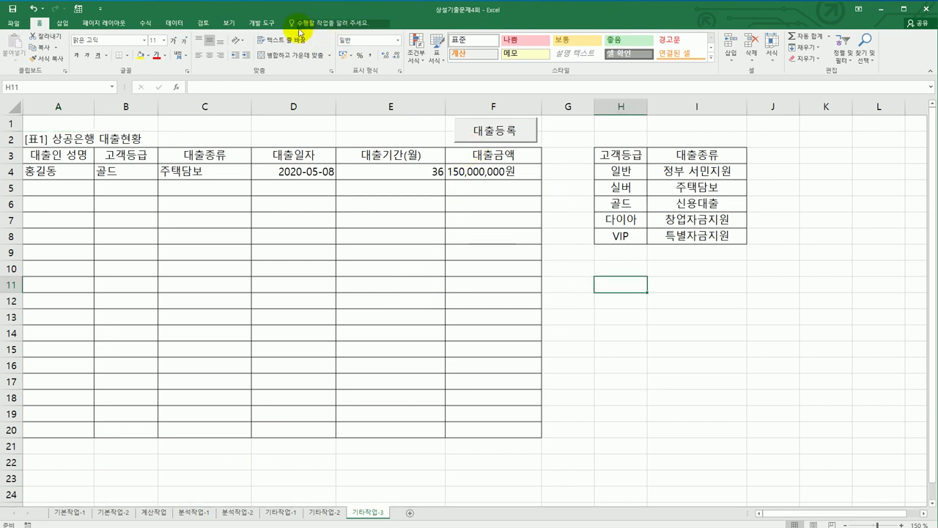
pyautogui.click(270, 28)
pyautogui.click(212, 51)
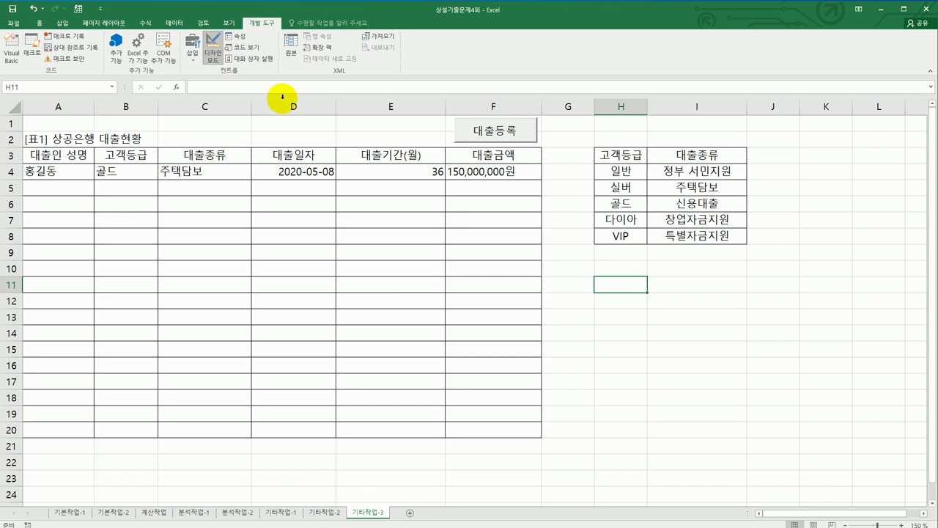
pyautogui.click(477, 137)
pyautogui.doubleClick(477, 136)
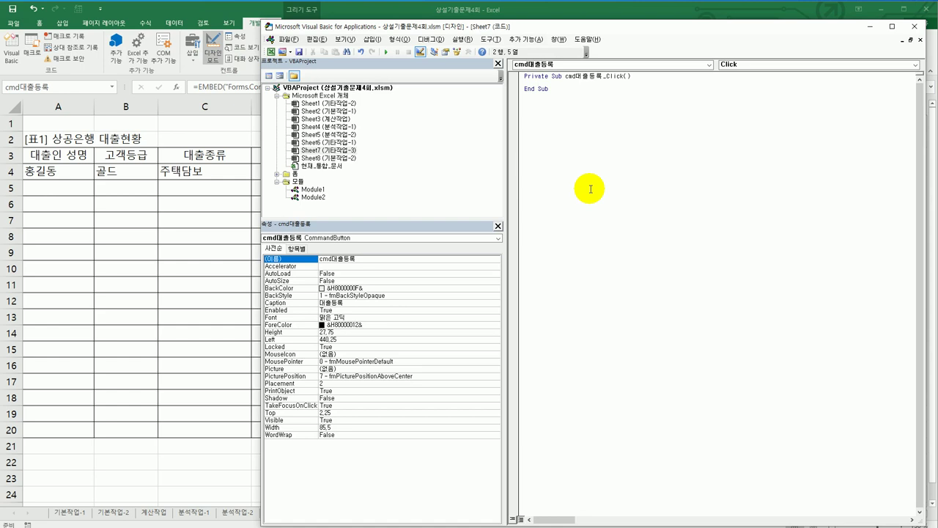
# Make the 대출등록 button's click procedure display the form with the statement 대출등록.Show.
pyautogui.write('대출등록.SH')
pyautogui.press('Tab')
pyautogui.click(591, 190)
# Open the code of the 대출등록 form and create its UserForm Initialize event procedure.
pyautogui.click(278, 173)
pyautogui.doubleClick(283, 175)
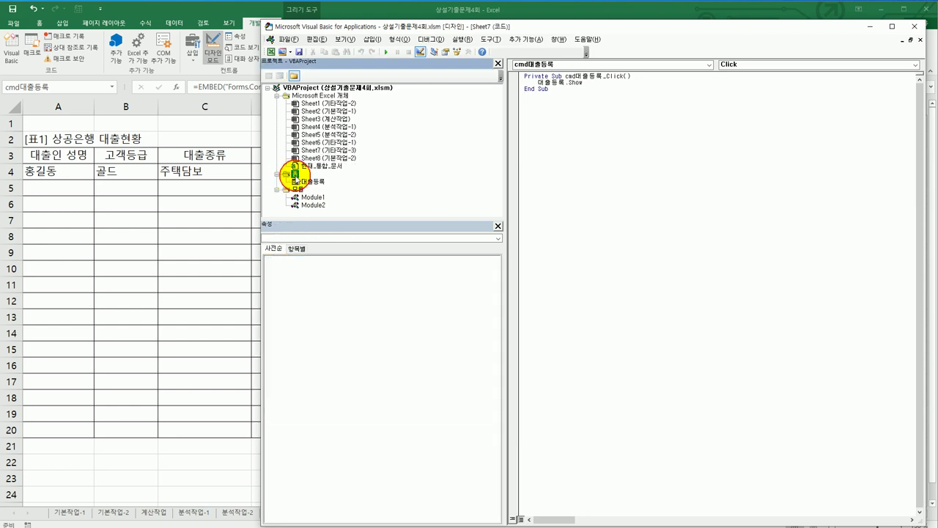
pyautogui.click(310, 182)
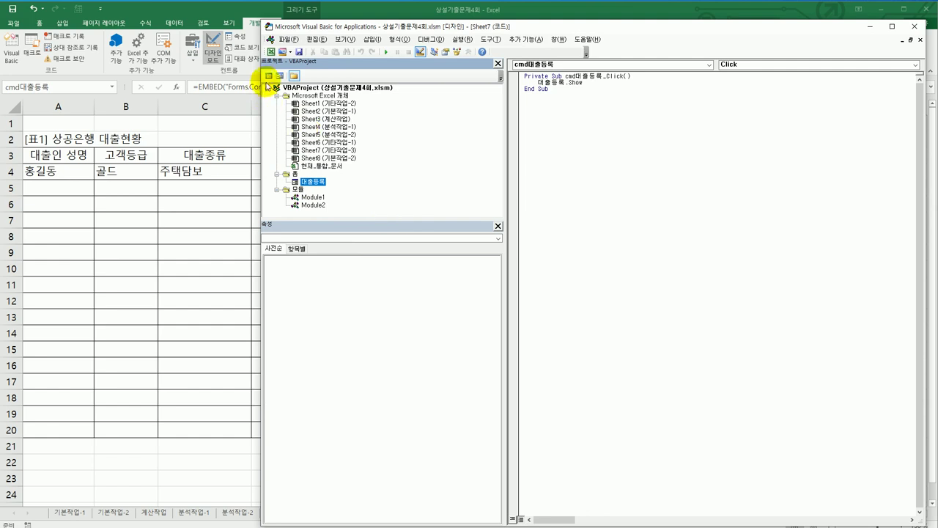
pyautogui.click(270, 75)
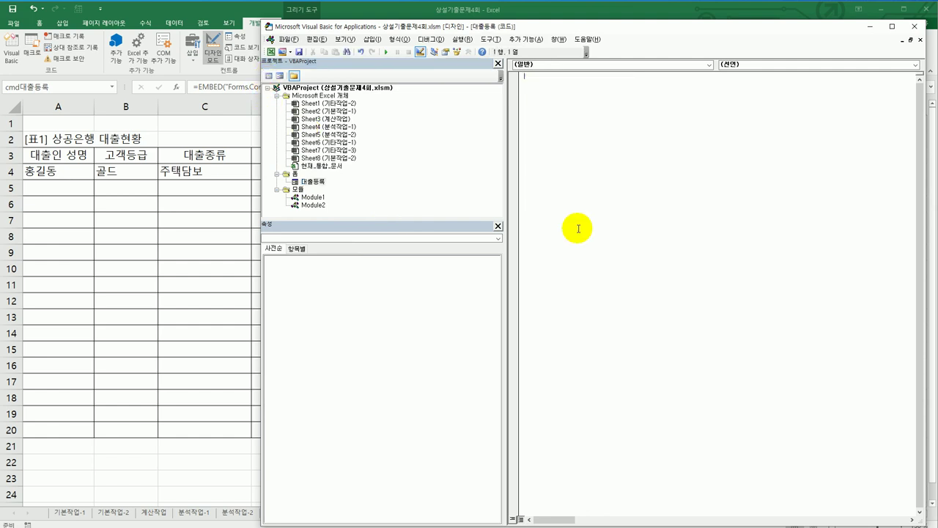
pyautogui.click(596, 66)
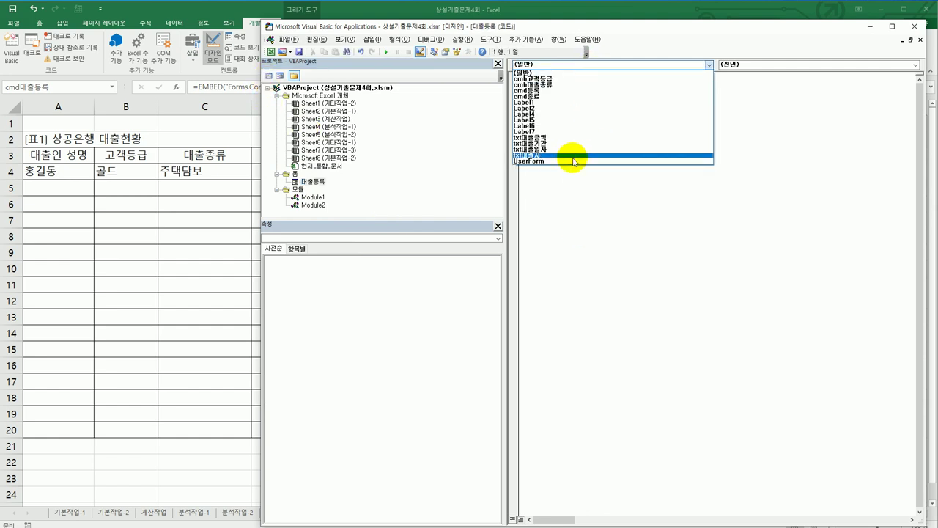
pyautogui.click(571, 161)
pyautogui.click(739, 67)
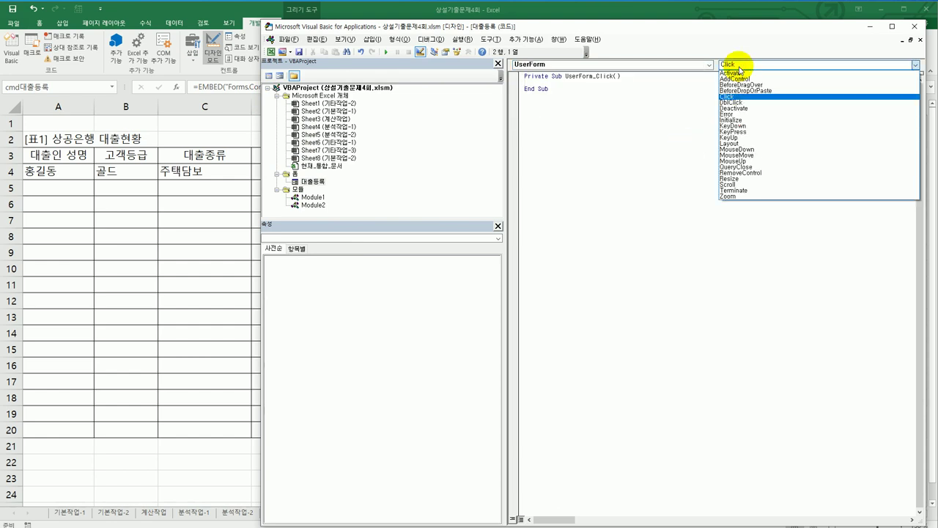
pyautogui.click(740, 119)
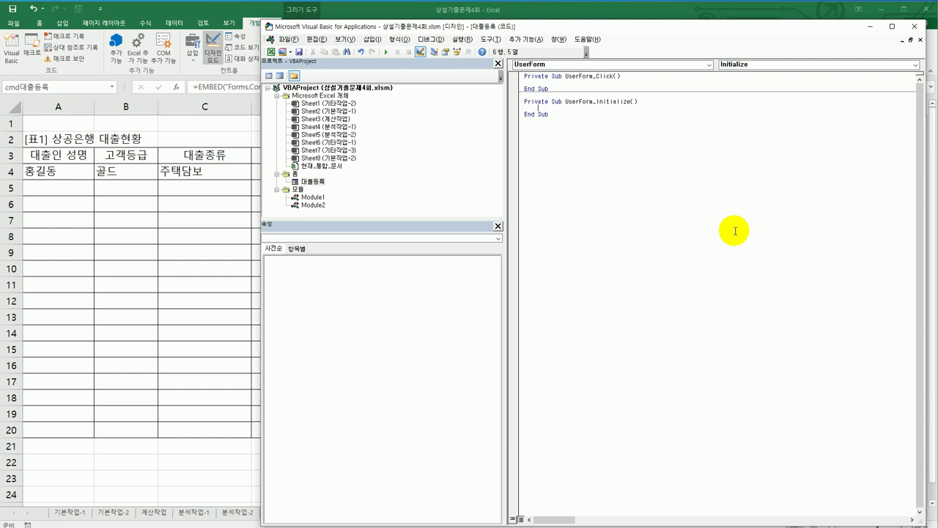
# In UserForm_Initialize, set the RowSource of cmb고객등급 to "H4:H7" and of cmb대출종류 to "I4:I7".
pyautogui.write('cmb고객등급.row = "H4:H7"')
pyautogui.press('Return')
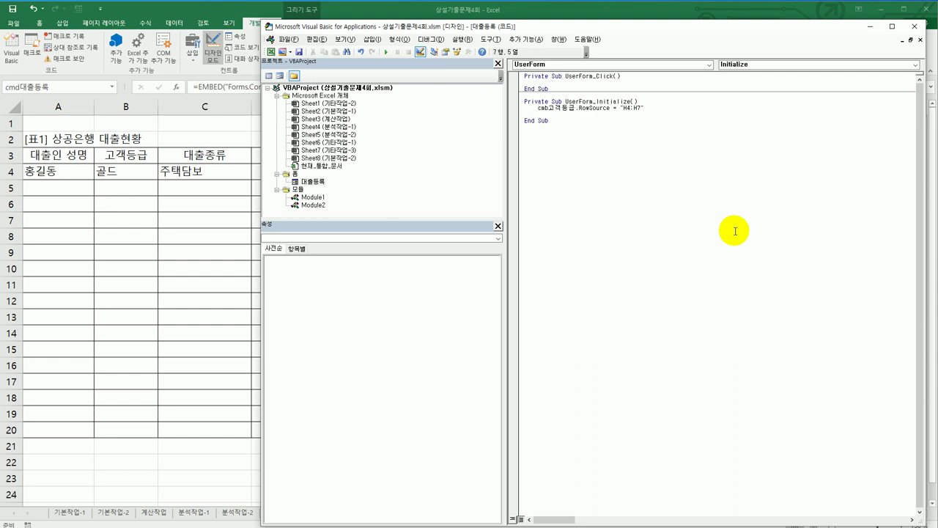
pyautogui.write('cmb대출종류.RowSource = "I4:I7"')
pyautogui.press('Down')
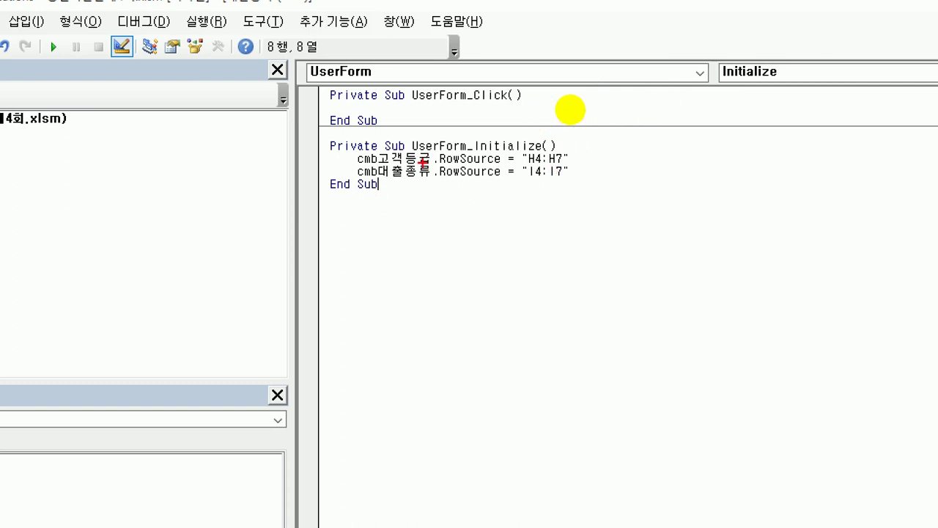
pyautogui.moveTo(382, 187)
pyautogui.mouseDown()
pyautogui.moveTo(359, 187)
pyautogui.moveTo(354, 144)
pyautogui.moveTo(383, 167)
pyautogui.moveTo(380, 186)
pyautogui.mouseUp()
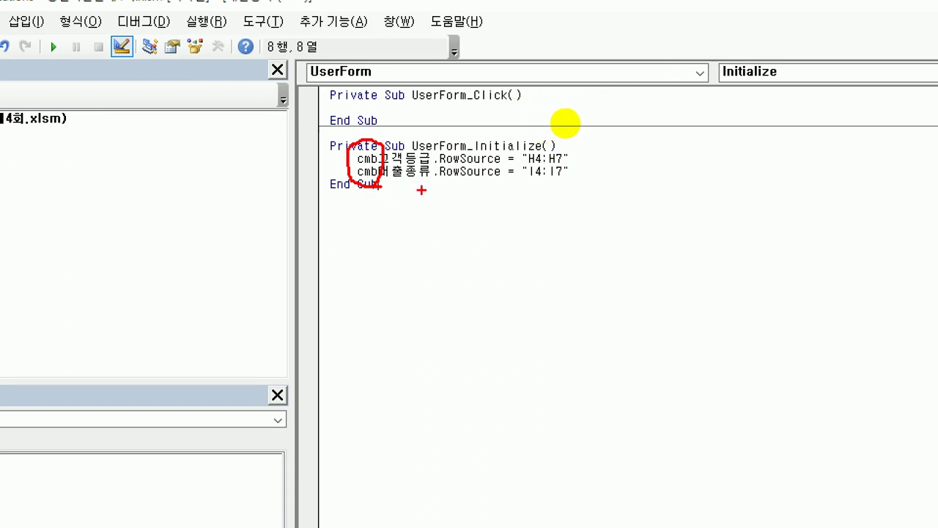
pyautogui.moveTo(581, 179)
pyautogui.mouseDown()
pyautogui.moveTo(529, 184)
pyautogui.moveTo(513, 137)
pyautogui.moveTo(579, 139)
pyautogui.moveTo(590, 177)
pyautogui.mouseUp()
pyautogui.moveTo(572, 189); pyautogui.dragTo(582, 189)
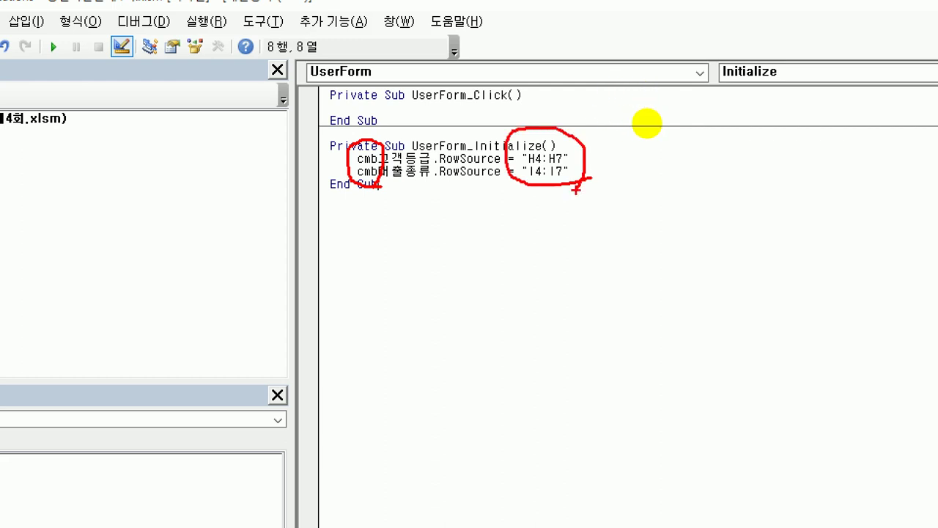
# Create the click procedure of cmd종료 and begin a MsgBox statement with the text "전체 대출자는 ".
pyautogui.click(619, 72)
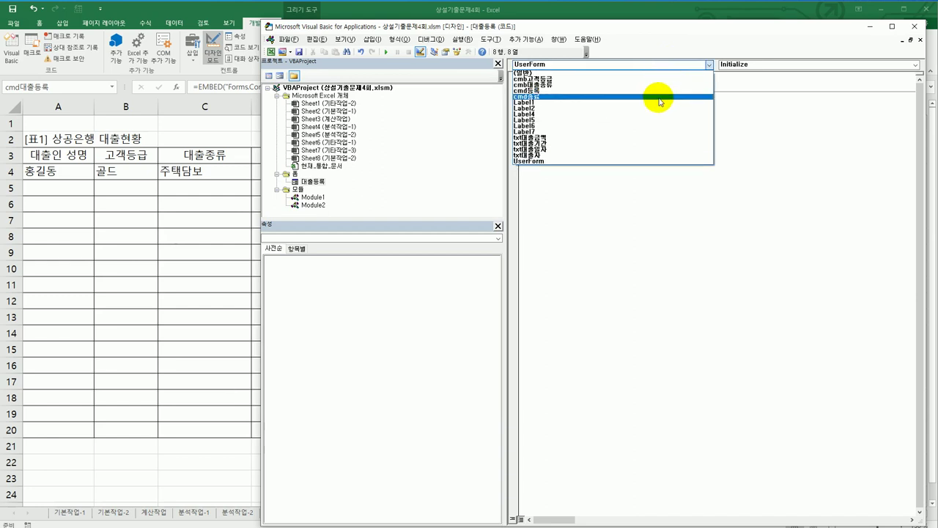
pyautogui.click(659, 96)
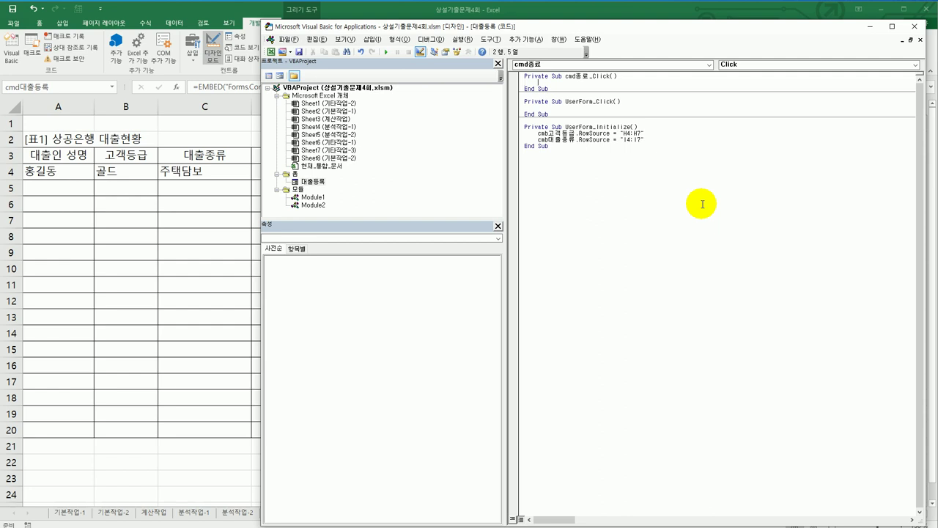
pyautogui.write('sgbox ')
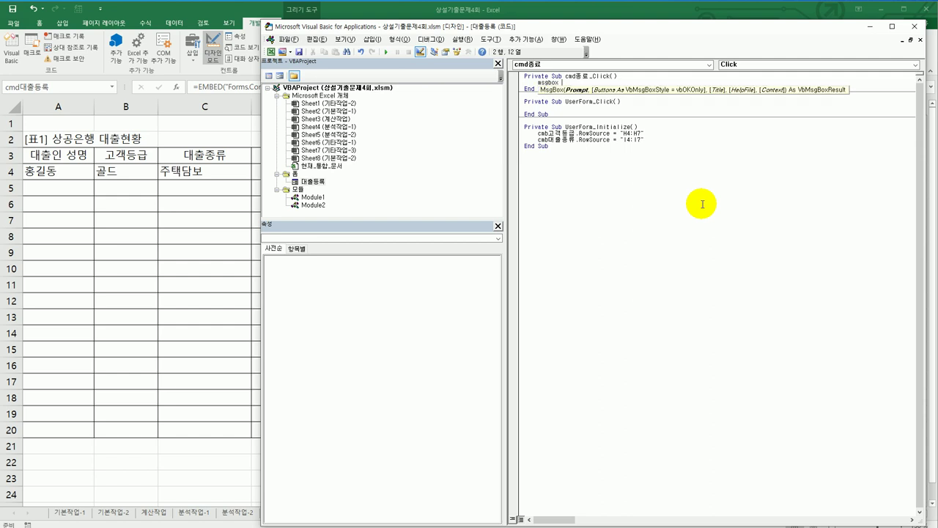
pyautogui.write('"전')
pyautogui.write('체 ')
pyautogui.write('대출자는')
pyautogui.write('"')
# Extend the cmd종료 MsgBox prompt with & Range("a3").CurrentRegion.Rows.Count.
pyautogui.write(' 쉬')
pyautogui.write('ra')
pyautogui.write('ng')
pyautogui.press('BackSpace')
pyautogui.write('ge("')
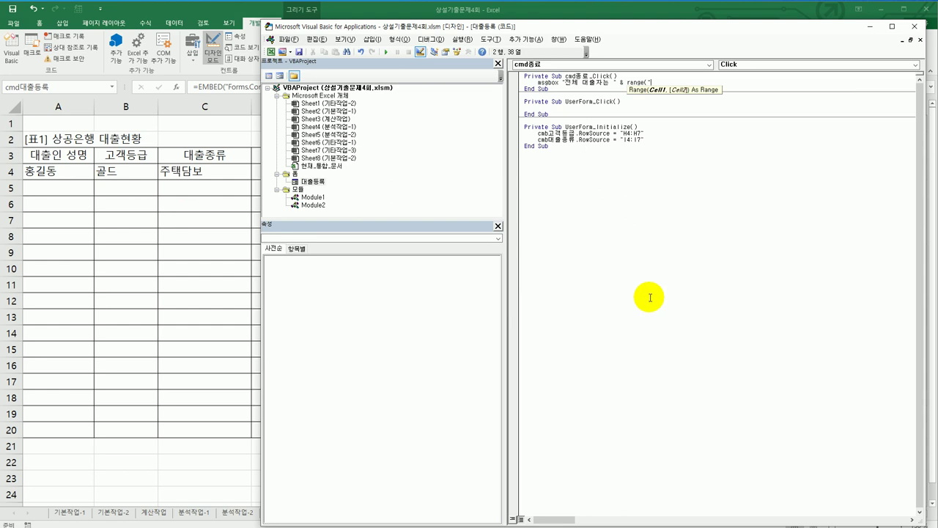
pyautogui.write('a3").')
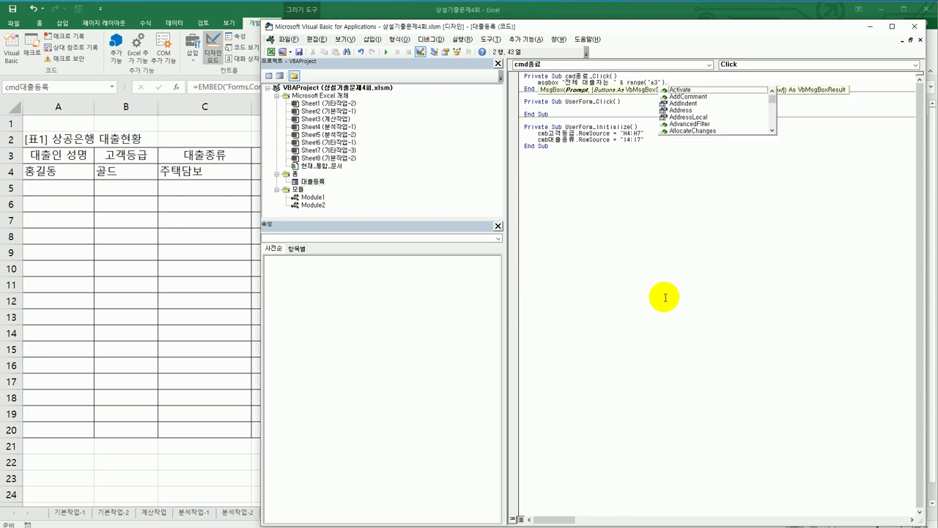
pyautogui.write('cu')
pyautogui.press('Down')
pyautogui.press('Tab')
pyautogui.write('.Rows.count')
pyautogui.press('Tab')
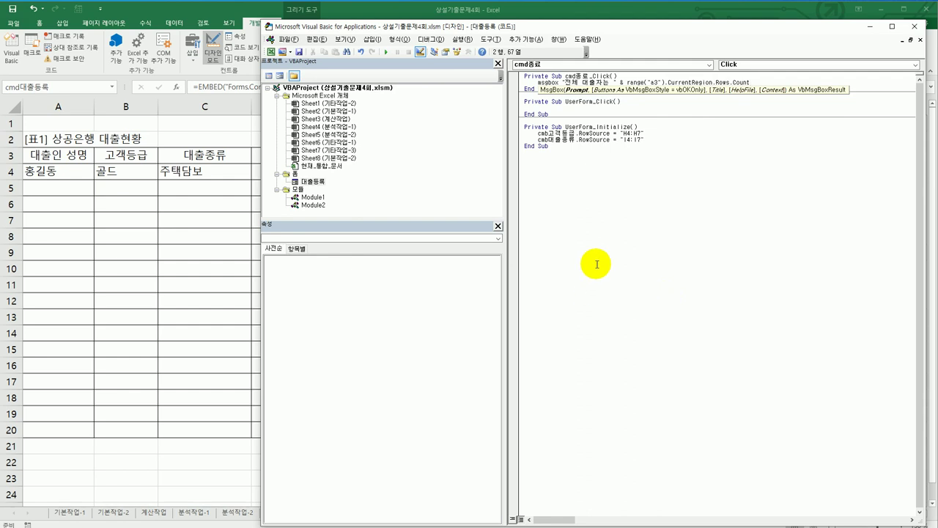
# Check the table region A2:F4 on the sheet and subtract 2 from the row count in the cmd종료 message.
pyautogui.click(203, 239)
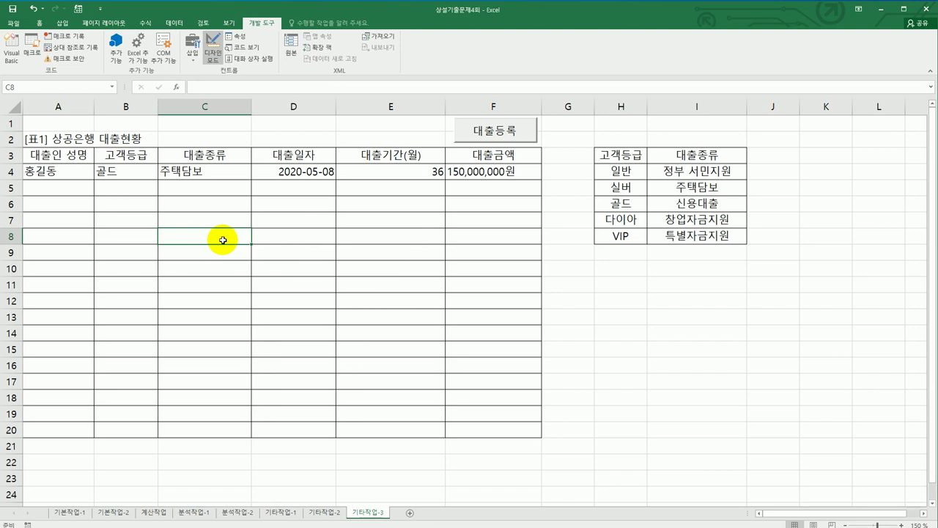
pyautogui.click(63, 154)
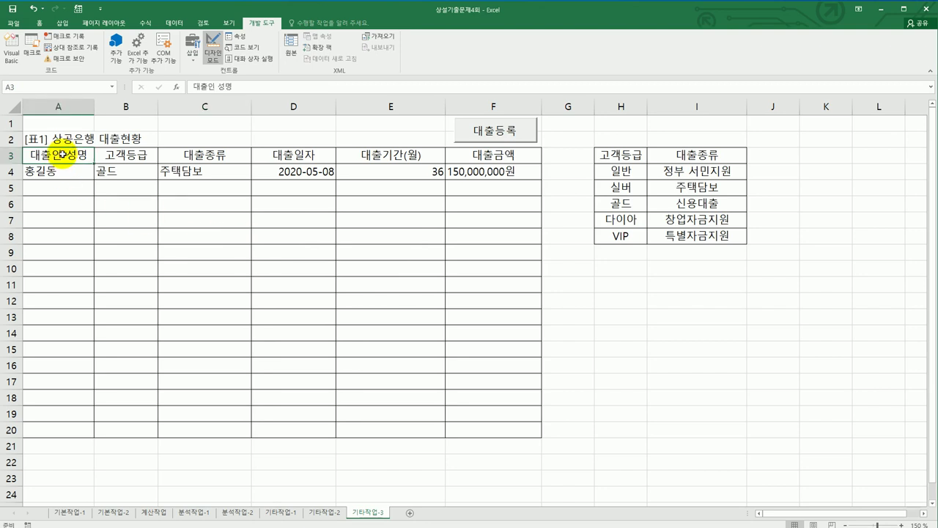
pyautogui.moveTo(62, 154); pyautogui.dragTo(466, 158)
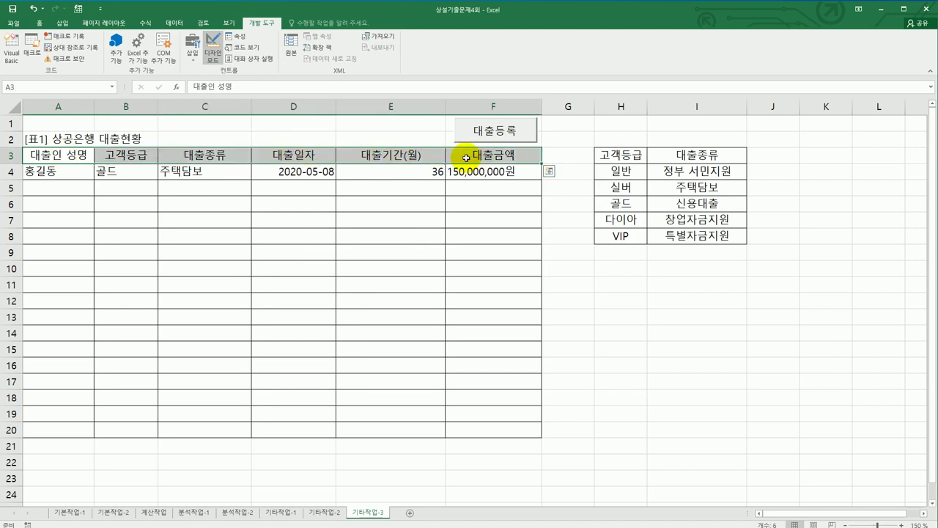
pyautogui.moveTo(42, 136); pyautogui.dragTo(469, 176)
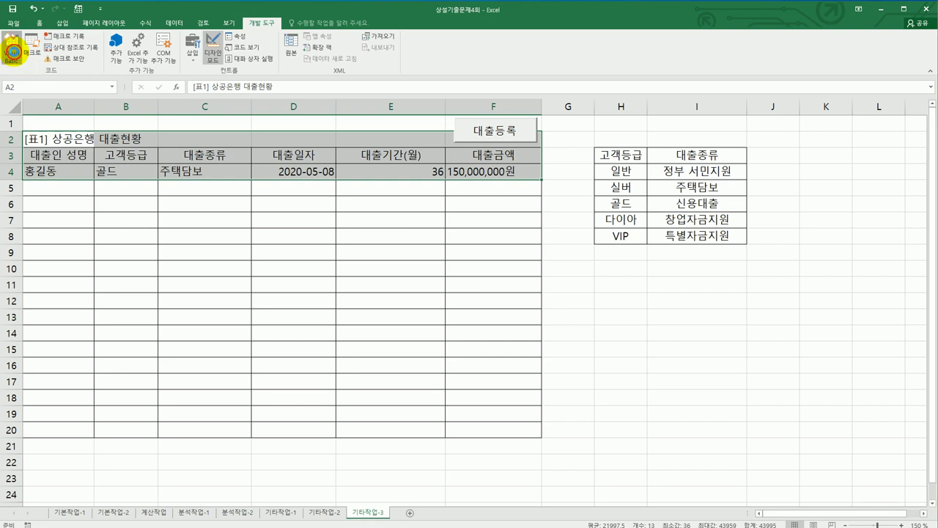
pyautogui.click(12, 51)
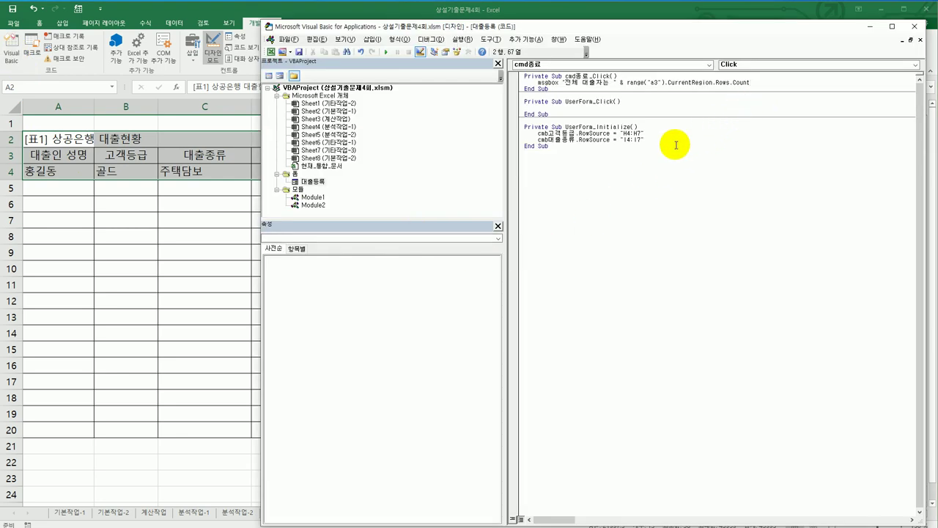
pyautogui.write('-2')
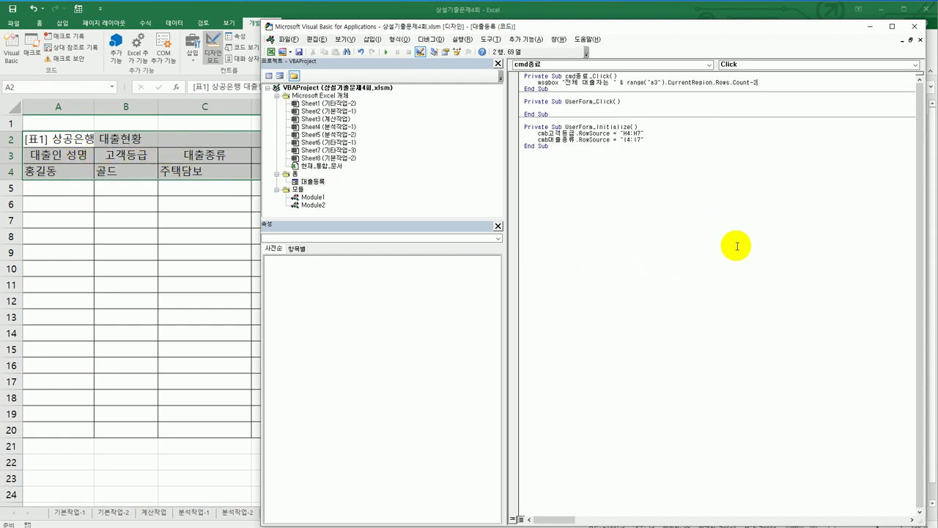
# Finish the cmd종료 message prompt by appending & "명입니다." after the row count.
pyautogui.write('&')
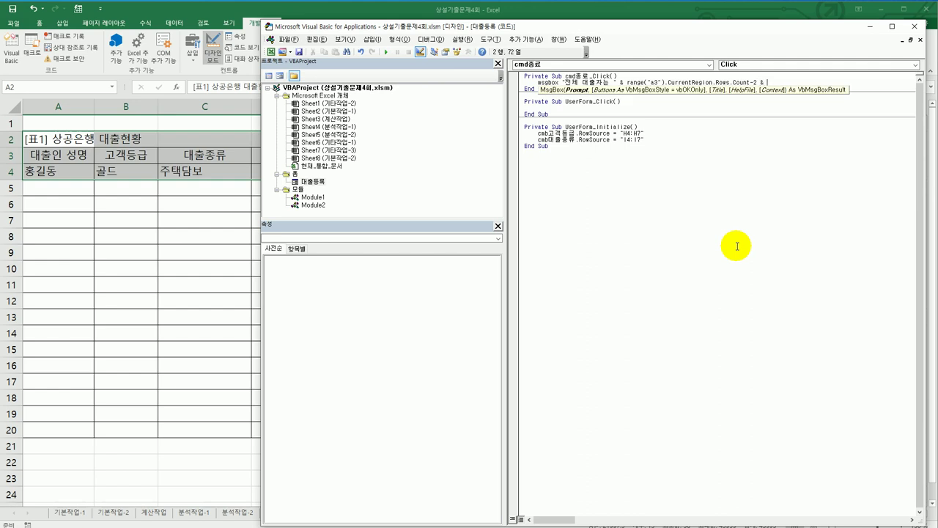
pyautogui.write(' "명이')
pyautogui.write('입니다.')
pyautogui.write('"')
pyautogui.press('Return')
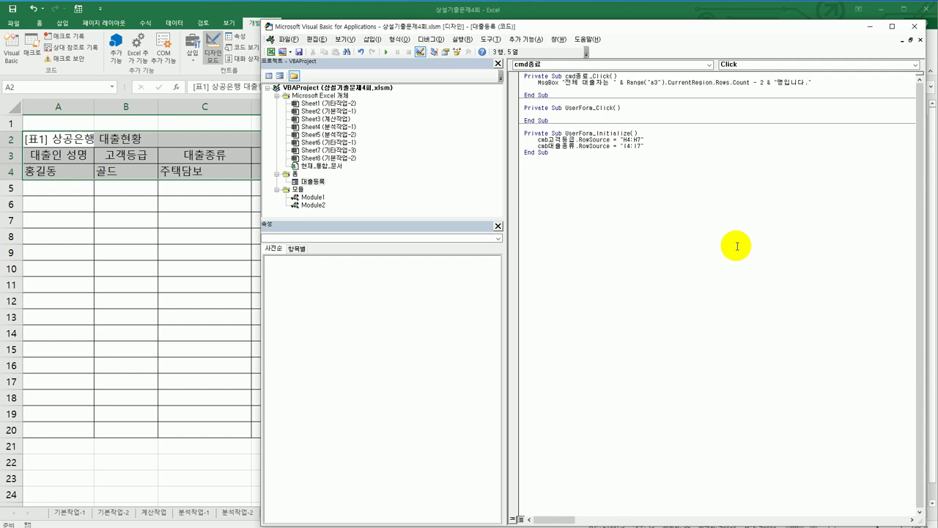
# Give the cmd종료 message box the title "종료", leaving its buttons argument empty, and start a new code line.
pyautogui.press('End')
pyautogui.write(',')
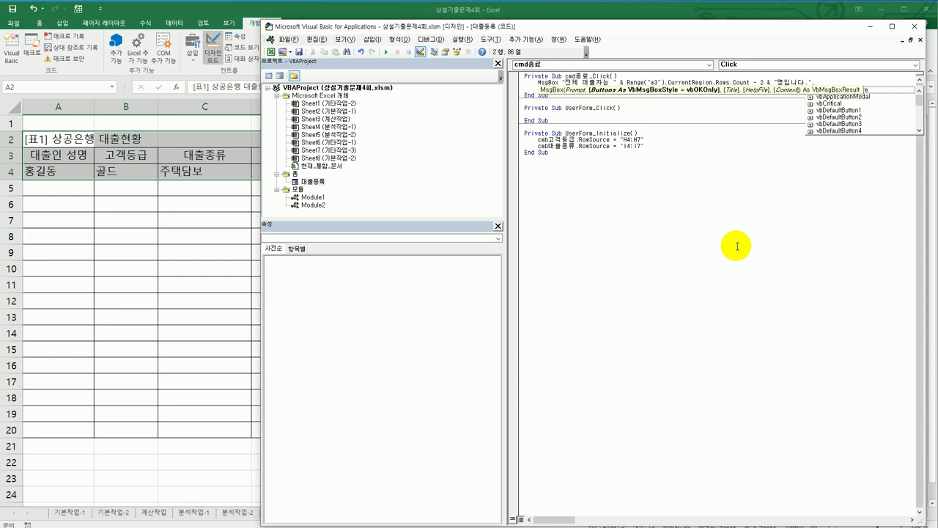
pyautogui.write(',')
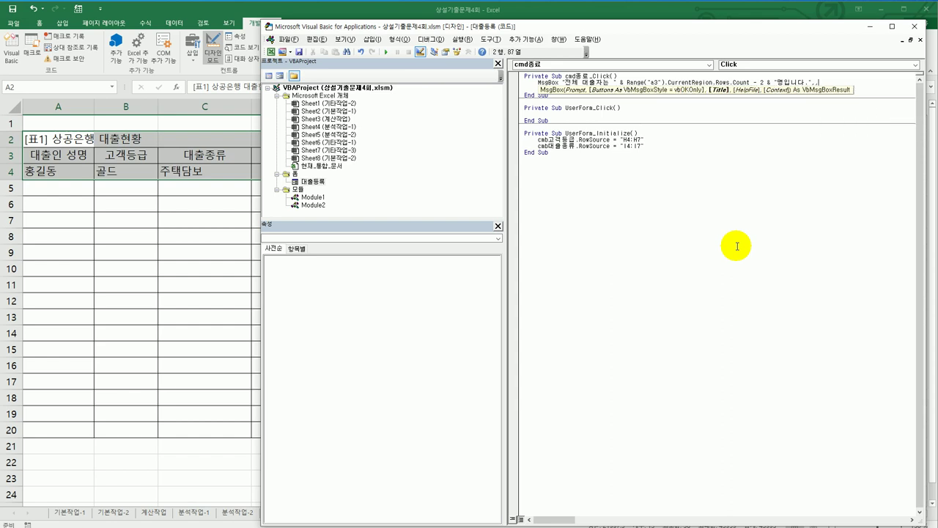
pyautogui.write('"종료')
pyautogui.press('Return')
pyautogui.press('Return')
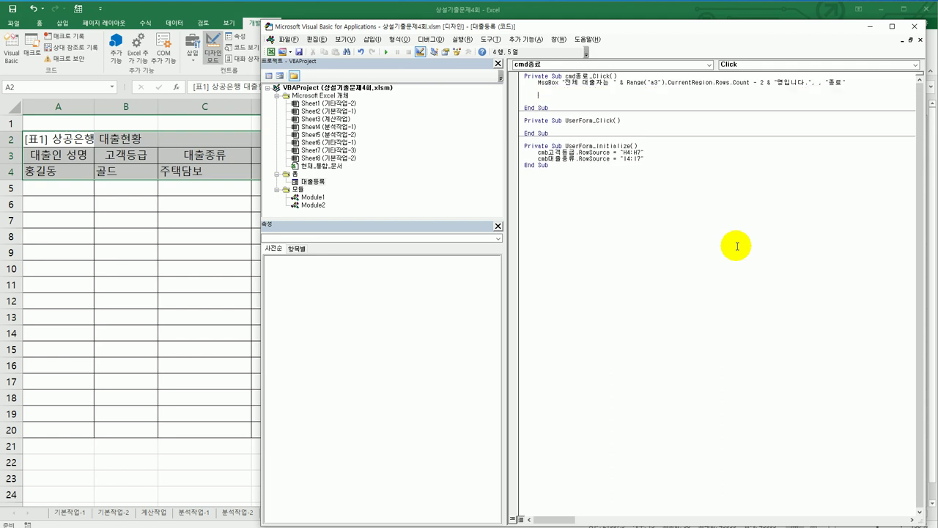
# Add an Unload Me statement below the message box in the cmd종료_Click procedure.
pyautogui.write('unload em')
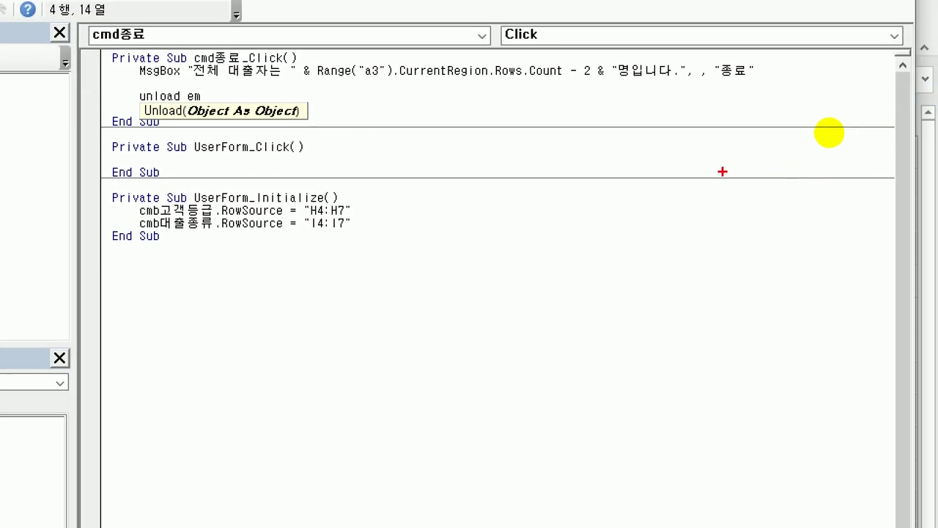
pyautogui.click(539, 90)
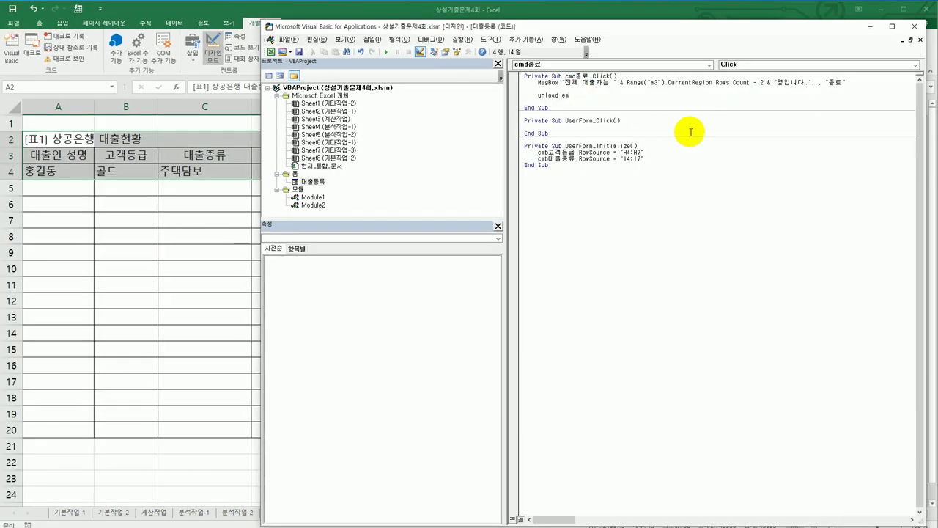
pyautogui.press('BackSpace')
pyautogui.press('BackSpace')
pyautogui.write('me')
pyautogui.press('Return')
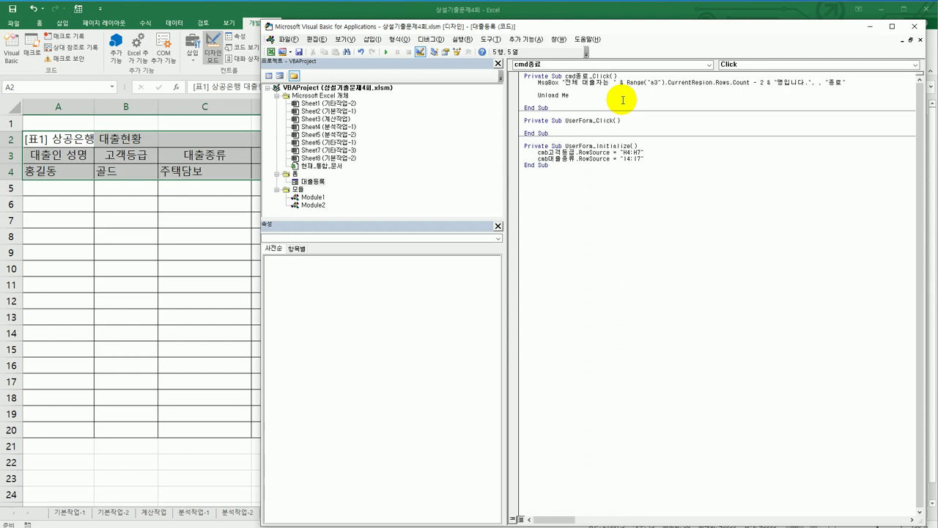
pyautogui.click(659, 246)
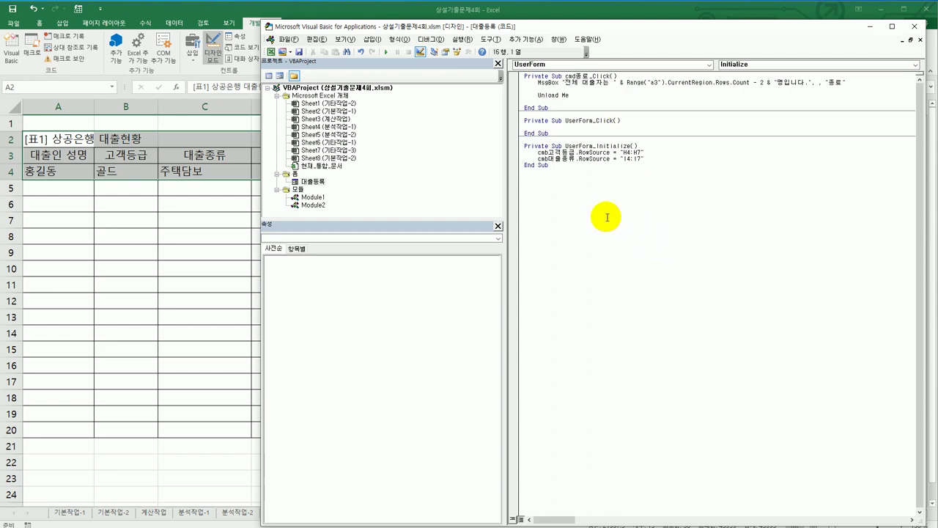
# Open the 대출등록 form's design and check the control names of its 등록 button, text boxes and combo boxes.
pyautogui.click(317, 183)
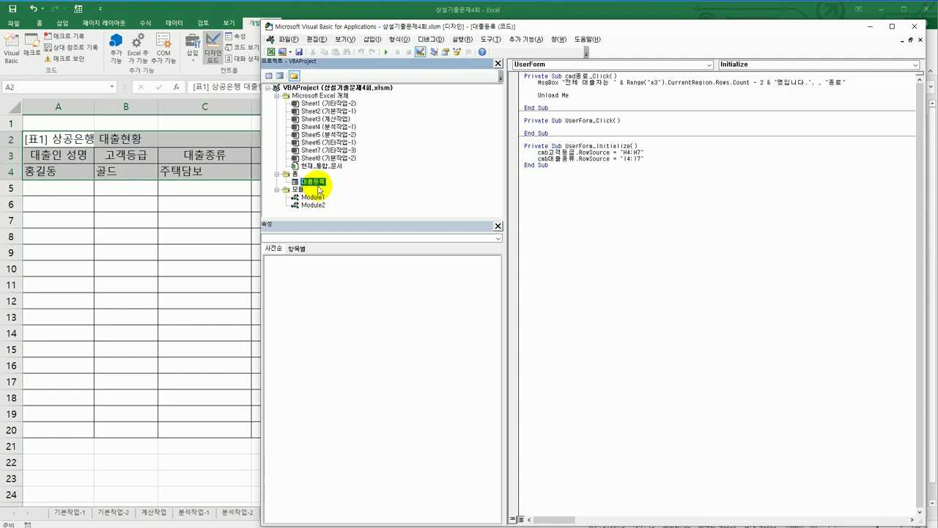
pyautogui.doubleClick(317, 183)
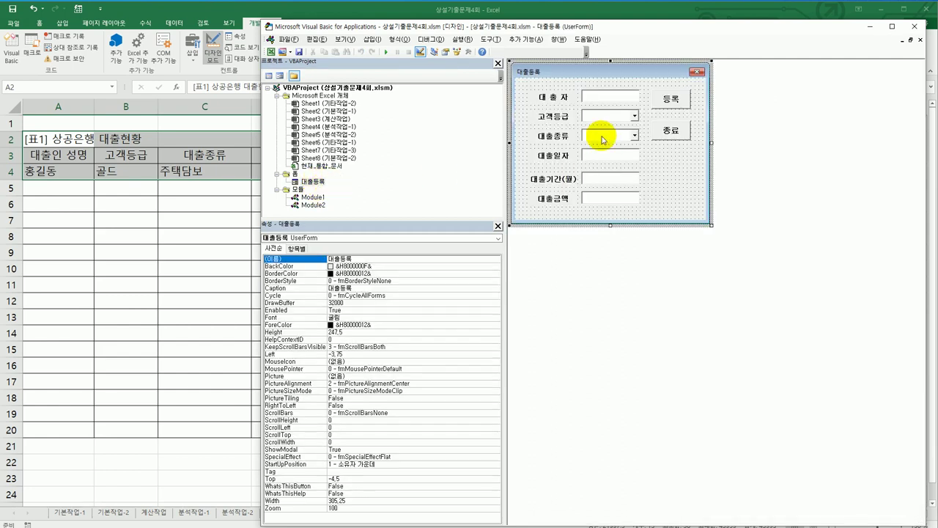
pyautogui.click(669, 105)
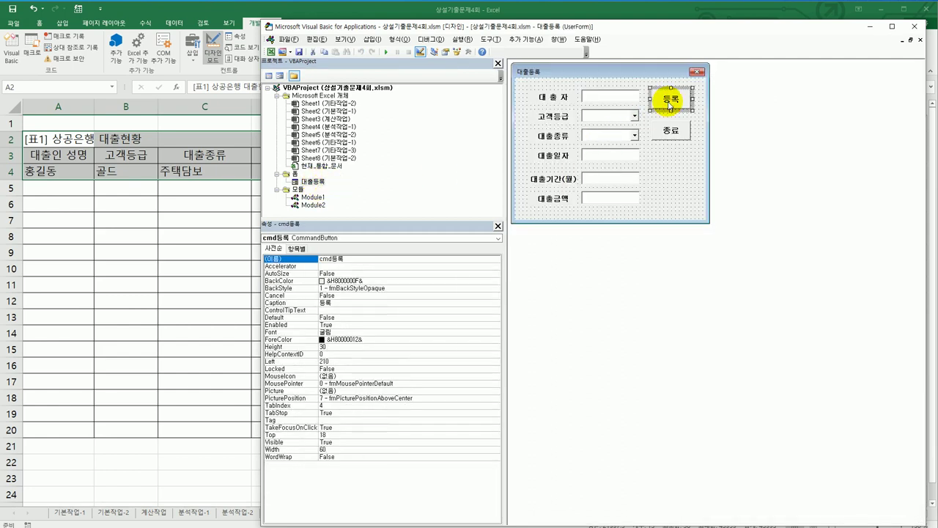
pyautogui.click(615, 101)
pyautogui.click(609, 115)
pyautogui.click(610, 136)
pyautogui.click(611, 155)
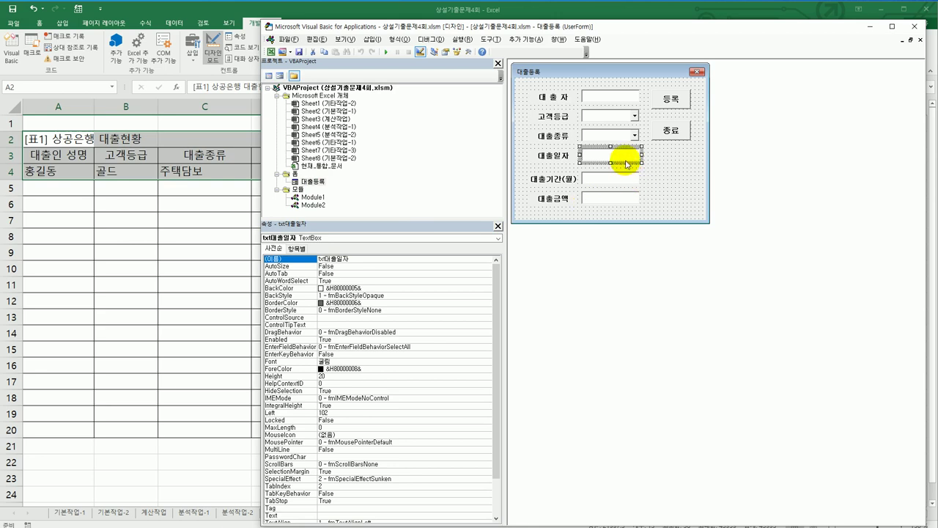
pyautogui.click(615, 196)
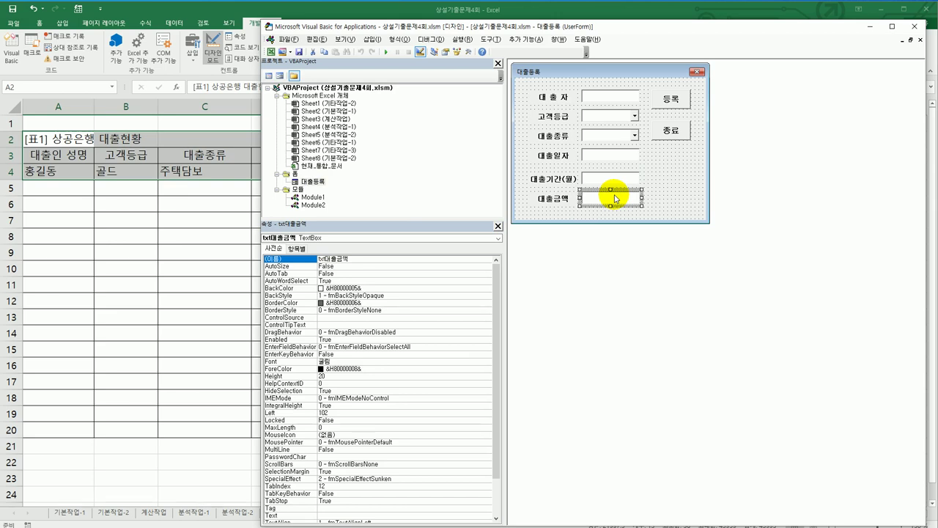
# Create the click event procedure for the form's 등록 button and start an indented code line in it.
pyautogui.click(668, 98)
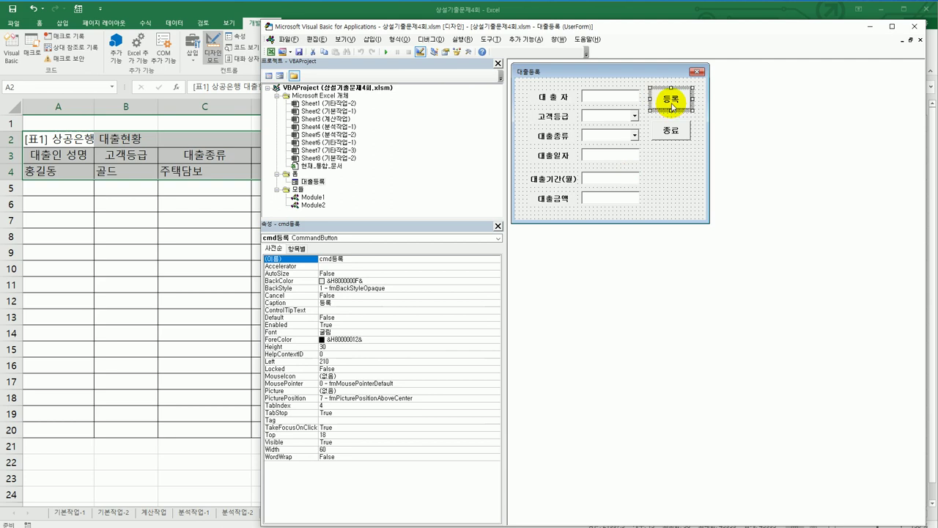
pyautogui.doubleClick(672, 103)
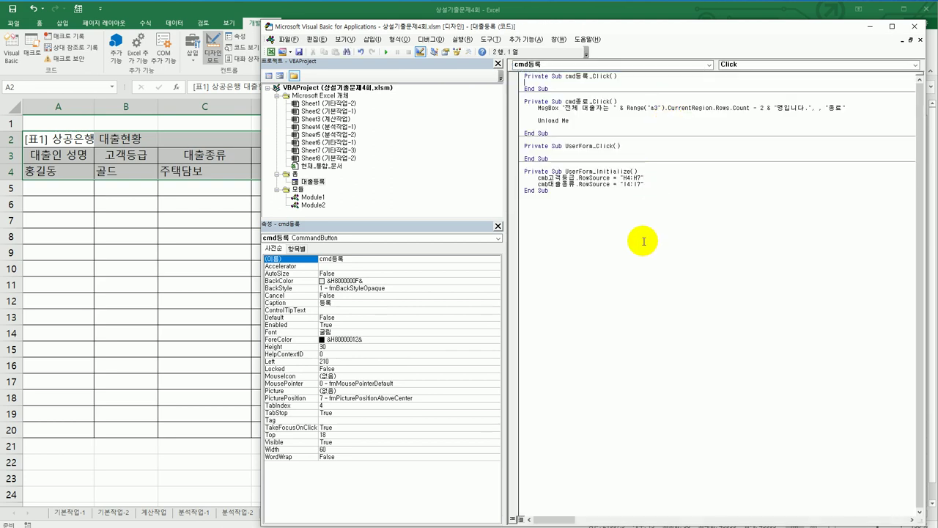
pyautogui.press('Return')
pyautogui.press('Return')
pyautogui.press('Tab')
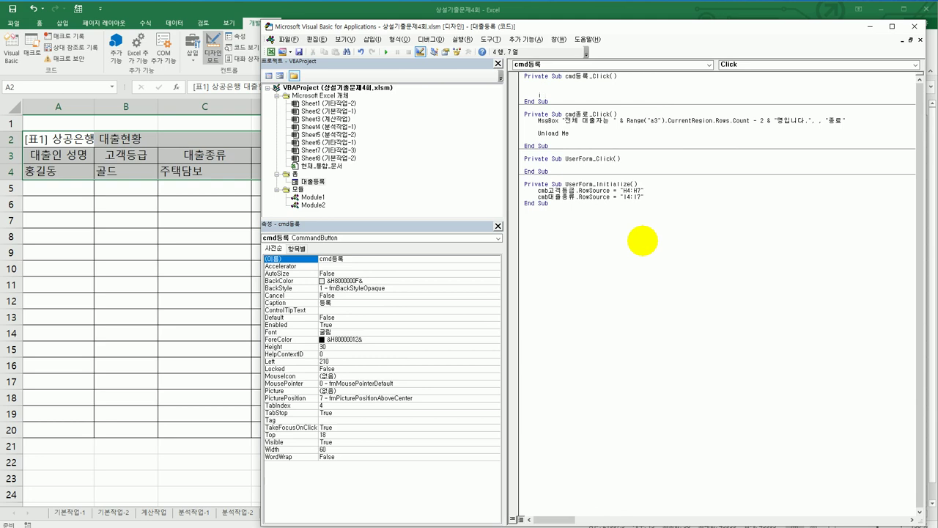
# In cmd등록_Click, assign the next input row with i = Range("a3").CurrentRegion.Rows.Count + 2.
pyautogui.write('i = range(')
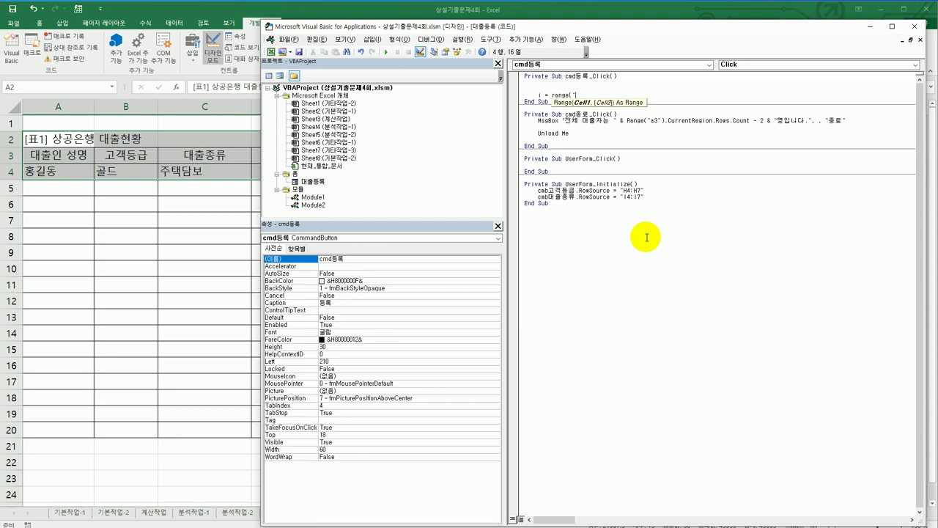
pyautogui.write('a3").cu')
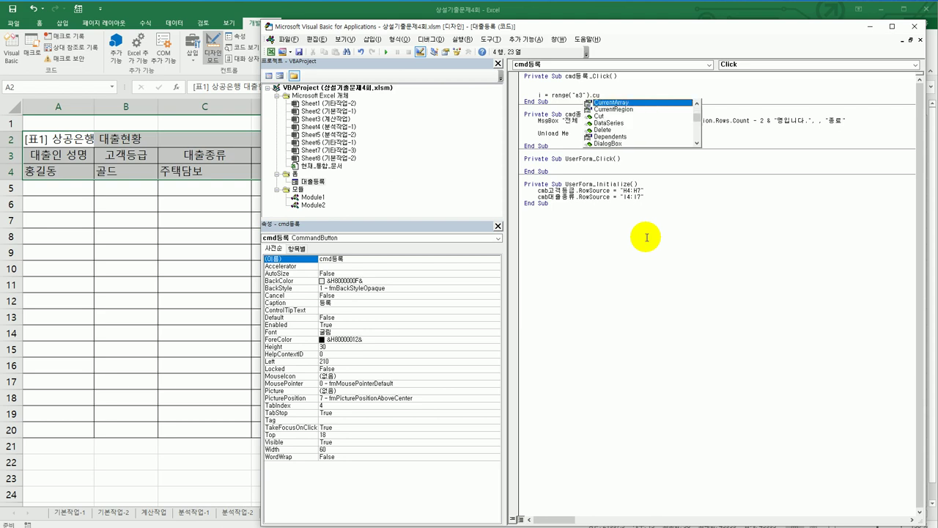
pyautogui.press('Down')
pyautogui.press('Tab')
pyautogui.write('.Rows.')
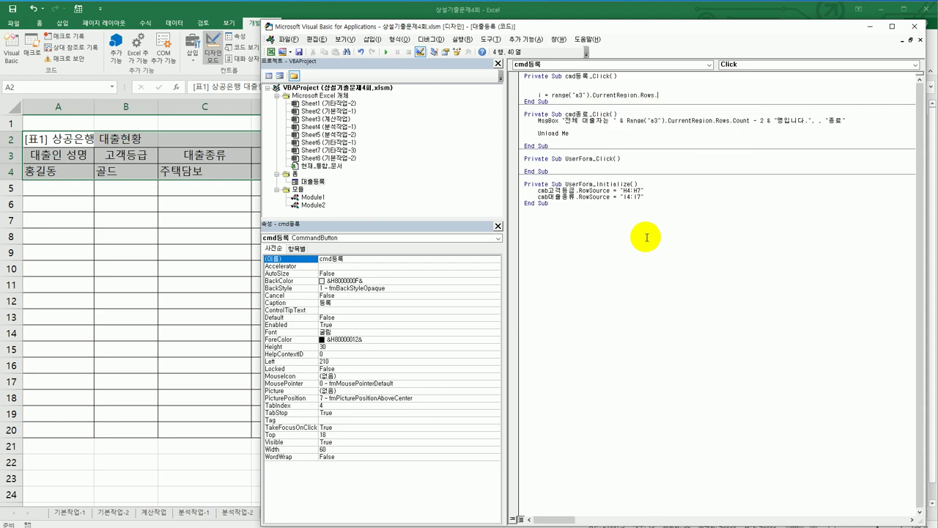
pyautogui.write('Count +')
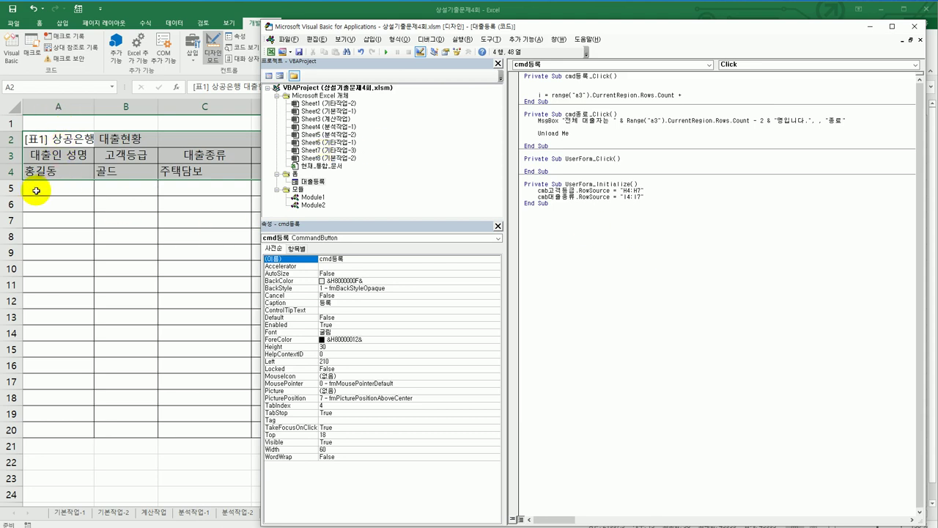
pyautogui.write('2')
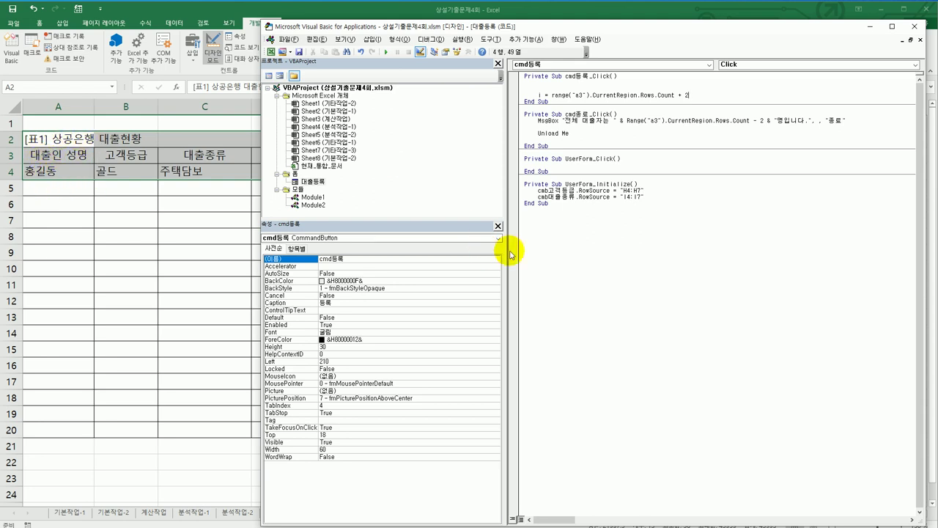
# Below a blank line, add the statement Cells(i, 1) = txt대출자.
pyautogui.press('Return')
pyautogui.press('Return')
pyautogui.write('cell')
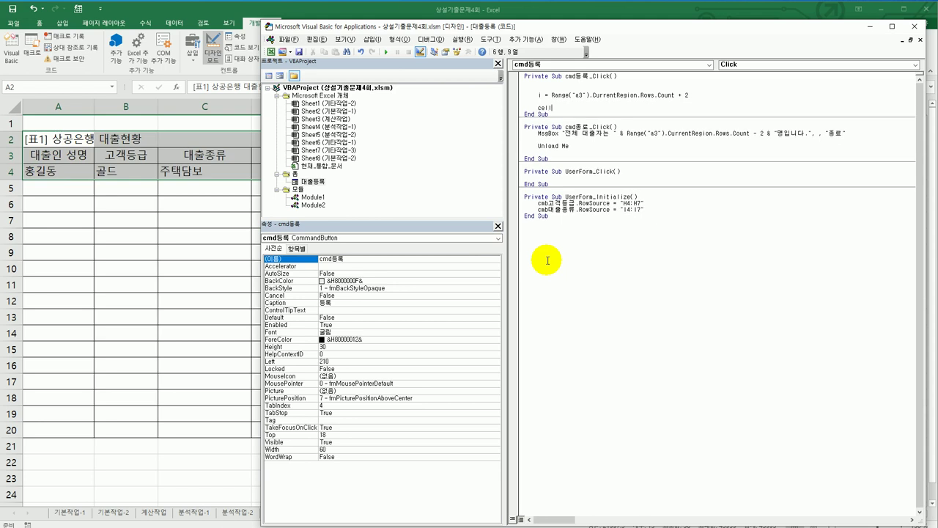
pyautogui.write('s(i,1) = txt대출자')
pyautogui.press('Return')
# Duplicate the Cells(i, 1) = txt대출자 line five times directly below it.
pyautogui.press('Up')
pyautogui.hotkey('shift', 'End')
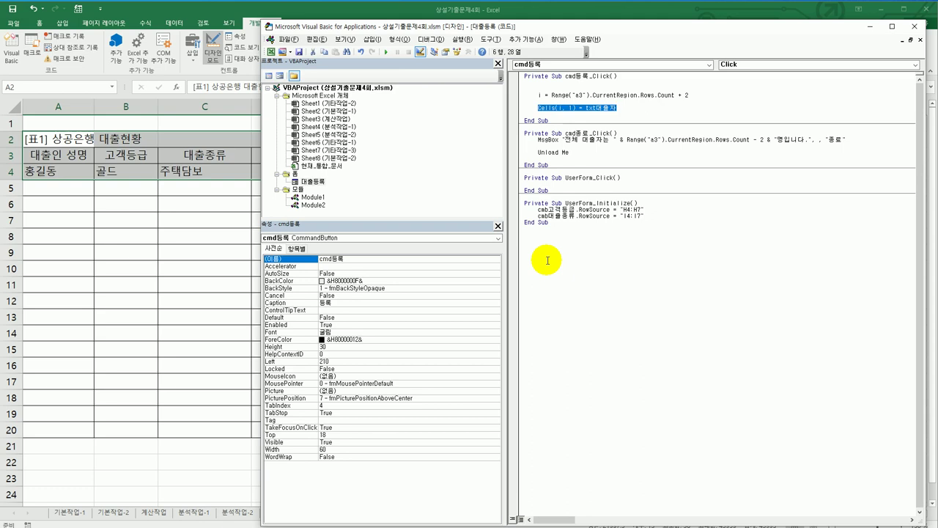
pyautogui.hotkey('ctrl', 'c')
pyautogui.press('Down')
pyautogui.hotkey('ctrl', 'v')
pyautogui.press('Return')
pyautogui.hotkey('ctrl', 'v')
pyautogui.press('Return')
pyautogui.hotkey('ctrl', 'v')
pyautogui.press('Return')
pyautogui.hotkey('ctrl', 'v')
pyautogui.press('Return')
pyautogui.hotkey('ctrl', 'v')
pyautogui.press('Return')
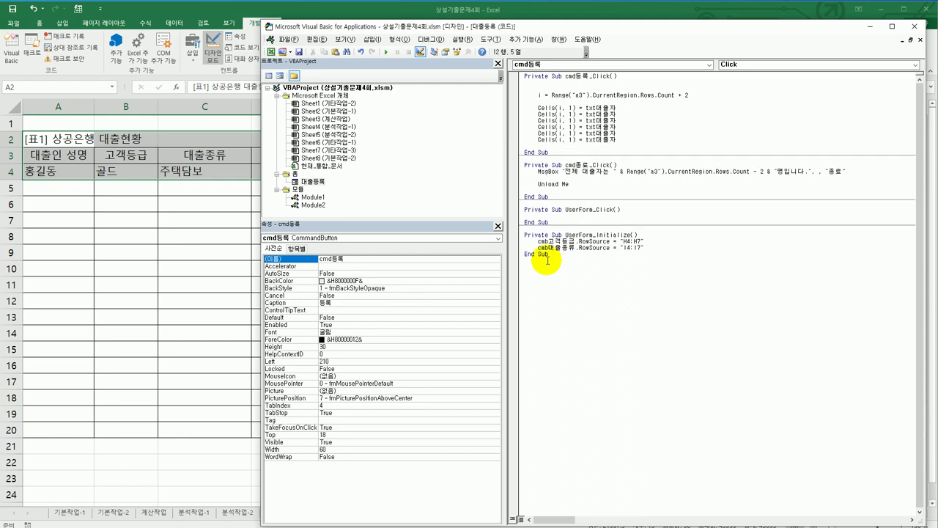
# Number the column arguments of the five copied Cells lines 2, 3, 4, 5 and 6.
pyautogui.doubleClick(562, 114)
pyautogui.write('2')
pyautogui.doubleClick(562, 120)
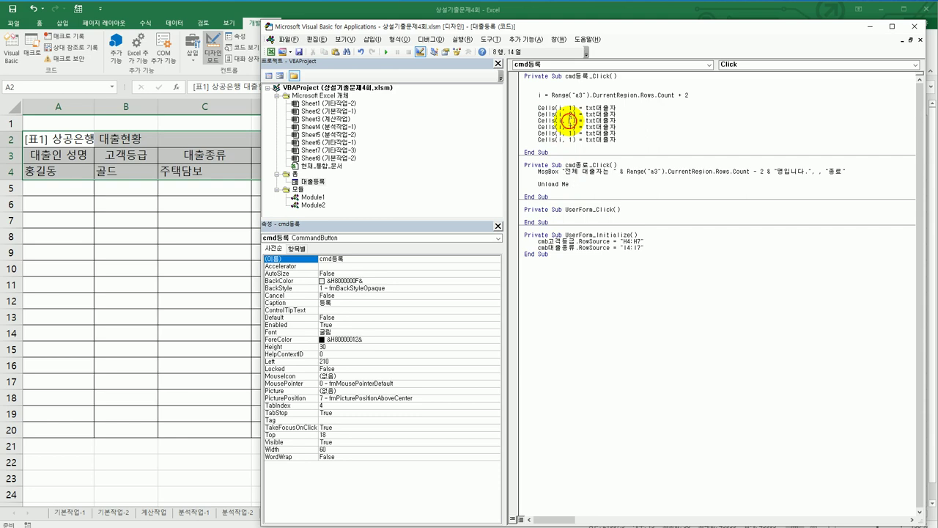
pyautogui.write('3')
pyautogui.doubleClick(561, 127)
pyautogui.write('4')
pyautogui.doubleClick(571, 132)
pyautogui.write('5')
pyautogui.doubleClick(572, 139)
pyautogui.write('6')
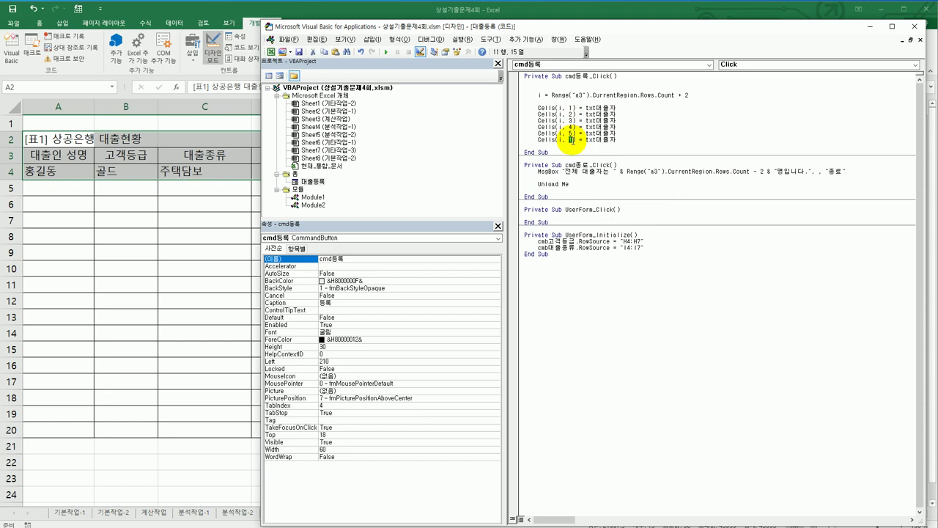
# Assign cmb고객등급 to Cells(i, 2) and cmb대출종류 to Cells(i, 3).
pyautogui.click(587, 114)
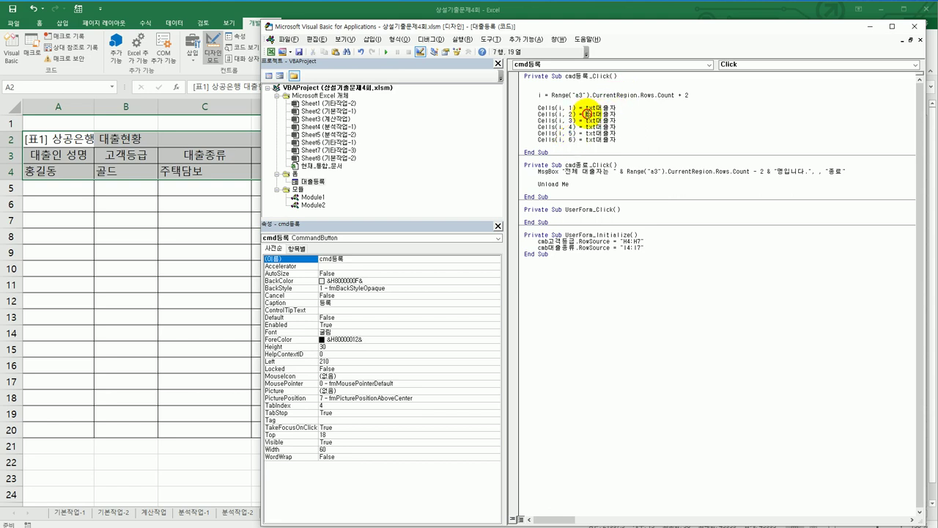
pyautogui.moveTo(587, 114); pyautogui.dragTo(629, 115)
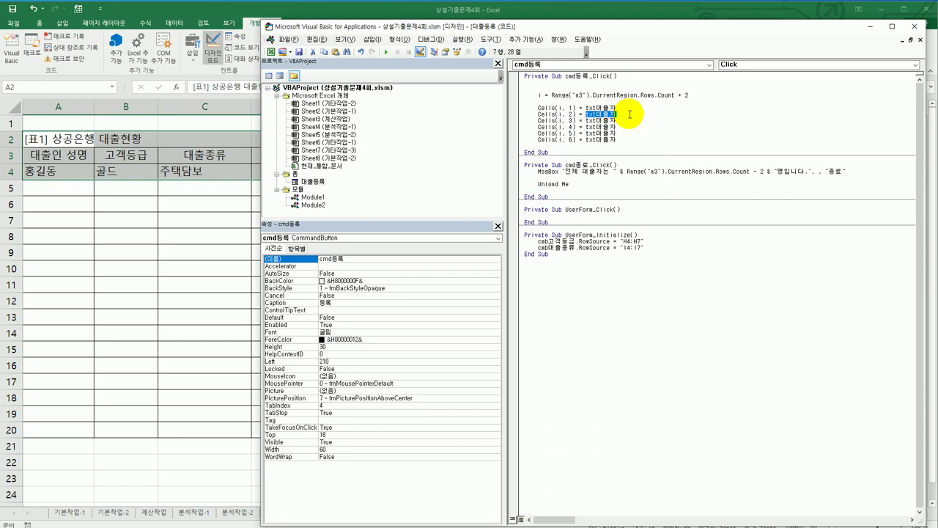
pyautogui.write('cmb고객등급')
pyautogui.press('Down')
pyautogui.hotkey('shift', 'Left')
pyautogui.hotkey('shift', 'Left')
pyautogui.hotkey('shift', 'Left')
pyautogui.hotkey('shift', 'Left')
pyautogui.hotkey('shift', 'Left')
pyautogui.hotkey('shift', 'Left')
pyautogui.write('cmb대출종류')
# Assign the loan date to Cells(i, 4) as CDate(txt대출일자).
pyautogui.press('Down')
pyautogui.hotkey('shift', 'Left')
pyautogui.hotkey('shift', 'Left')
pyautogui.hotkey('shift', 'Left')
pyautogui.hotkey('shift', 'Left')
pyautogui.hotkey('shift', 'Left')
pyautogui.hotkey('shift', 'Left')
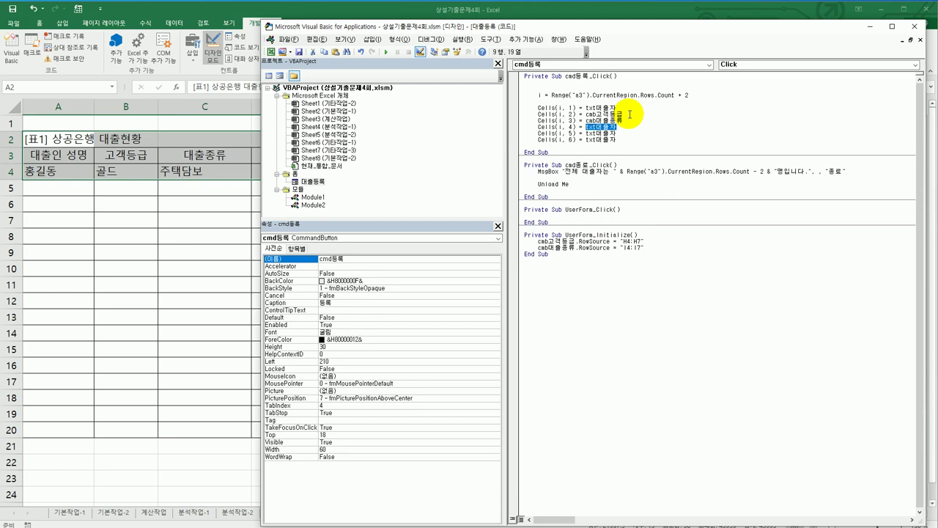
pyautogui.write('cdate(txt대출일')
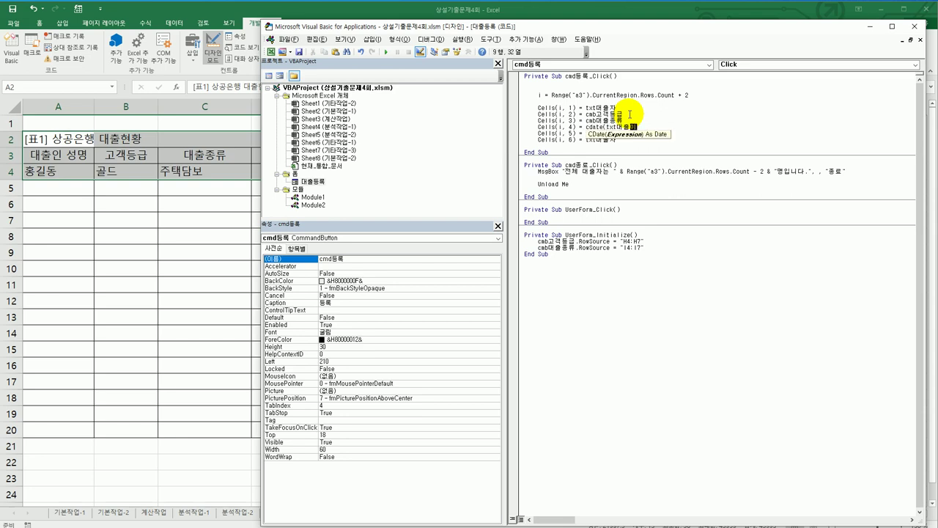
pyautogui.write('자)')
# Assign the loan period to Cells(i, 5) as Val(txt대출기간).
pyautogui.press('Down')
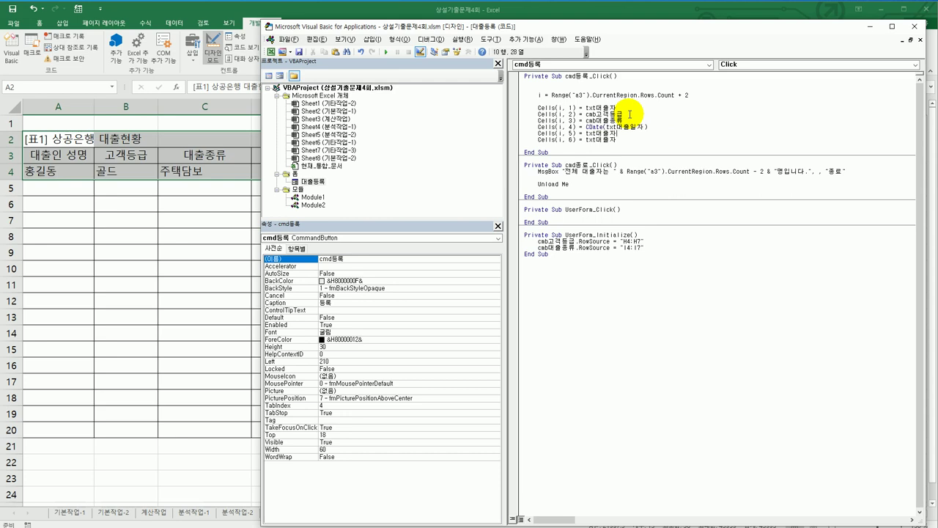
pyautogui.hotkey('shift', 'Left')
pyautogui.hotkey('shift', 'Left')
pyautogui.hotkey('shift', 'Left')
pyautogui.hotkey('shift', 'Left')
pyautogui.hotkey('shift', 'Left')
pyautogui.hotkey('shift', 'Left')
pyautogui.write('vl')
pyautogui.write('l(')
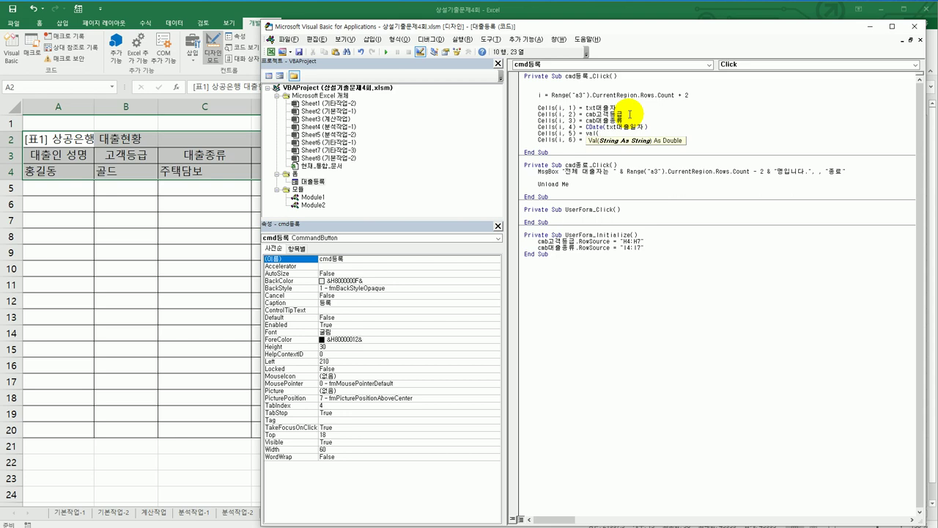
pyautogui.write('txt대출기간)')
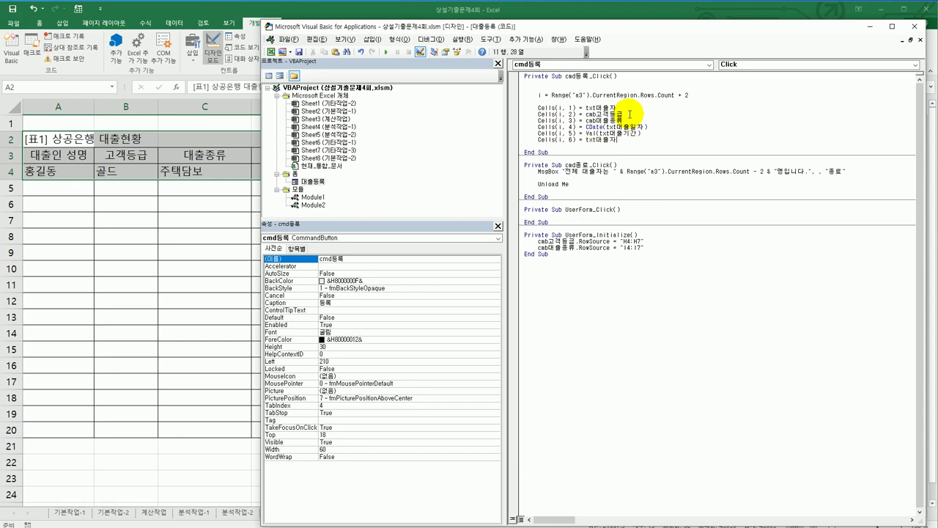
# Assign the loan amount to Cells(i, 6) as Format(txt대출금액, "#,##0원").
pyautogui.hotkey('shift', 'Left')
pyautogui.hotkey('shift', 'Left')
pyautogui.hotkey('shift', 'Left')
pyautogui.hotkey('shift', 'Left')
pyautogui.hotkey('shift', 'Left')
pyautogui.hotkey('shift', 'Left')
pyautogui.write('form')
pyautogui.write('at(ㅅ')
pyautogui.press('BackSpace')
pyautogui.write('txt대출금액, ')
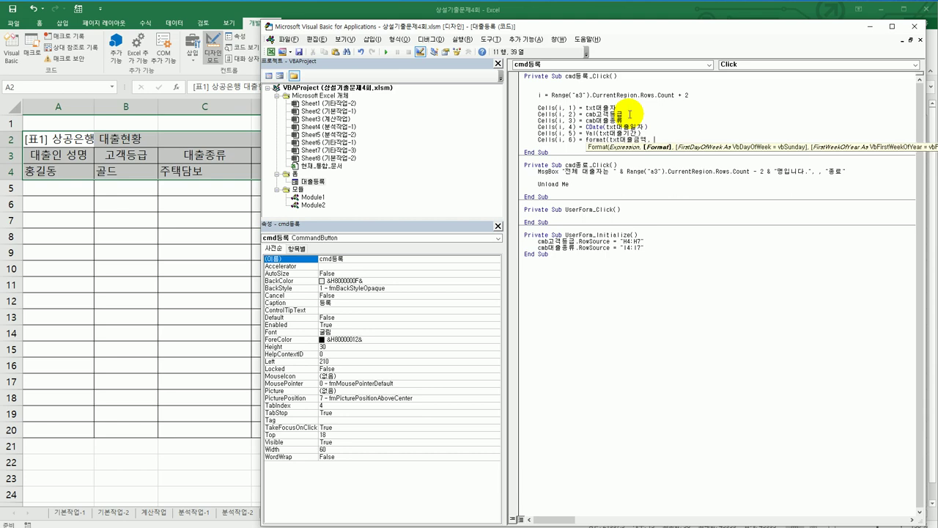
pyautogui.write('"#,##0원")')
pyautogui.press('Return')
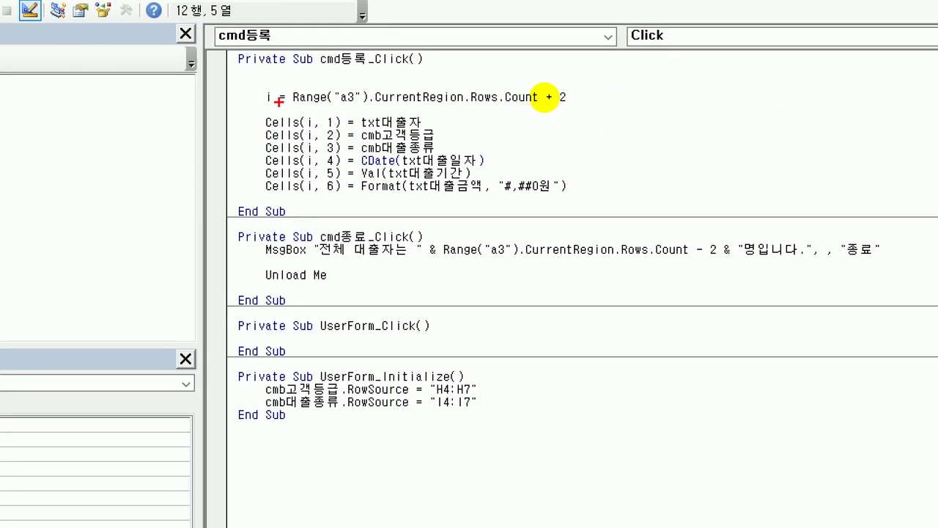
pyautogui.moveTo(278, 106)
pyautogui.mouseDown()
pyautogui.moveTo(261, 102)
pyautogui.moveTo(271, 79)
pyautogui.moveTo(280, 102)
pyautogui.moveTo(544, 110)
pyautogui.mouseUp()
pyautogui.moveTo(481, 54); pyautogui.dragTo(489, 66)
pyautogui.moveTo(578, 113)
pyautogui.mouseDown()
pyautogui.moveTo(539, 110)
pyautogui.moveTo(576, 82)
pyautogui.moveTo(544, 111)
pyautogui.mouseUp()
pyautogui.moveTo(646, 72)
pyautogui.mouseDown()
pyautogui.moveTo(644, 117)
pyautogui.moveTo(658, 133)
pyautogui.moveTo(668, 71)
pyautogui.mouseUp()
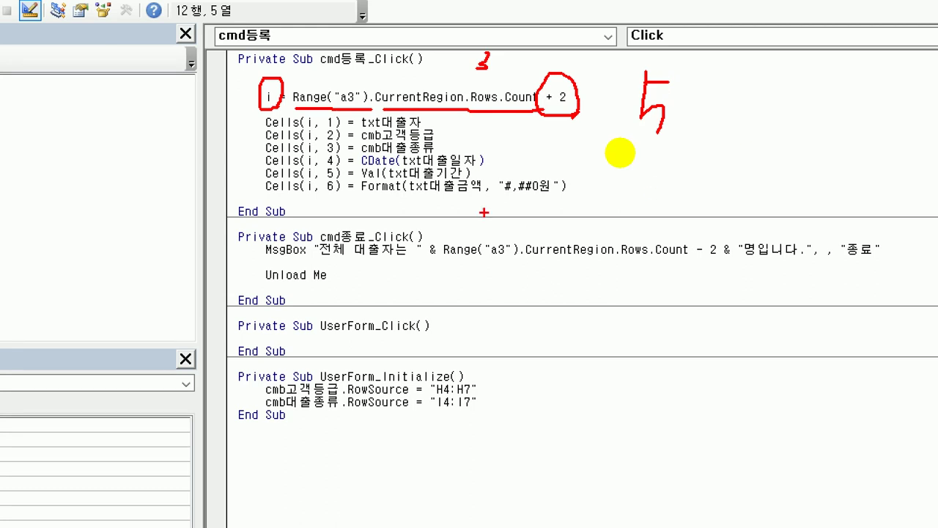
pyautogui.moveTo(258, 119); pyautogui.dragTo(262, 197)
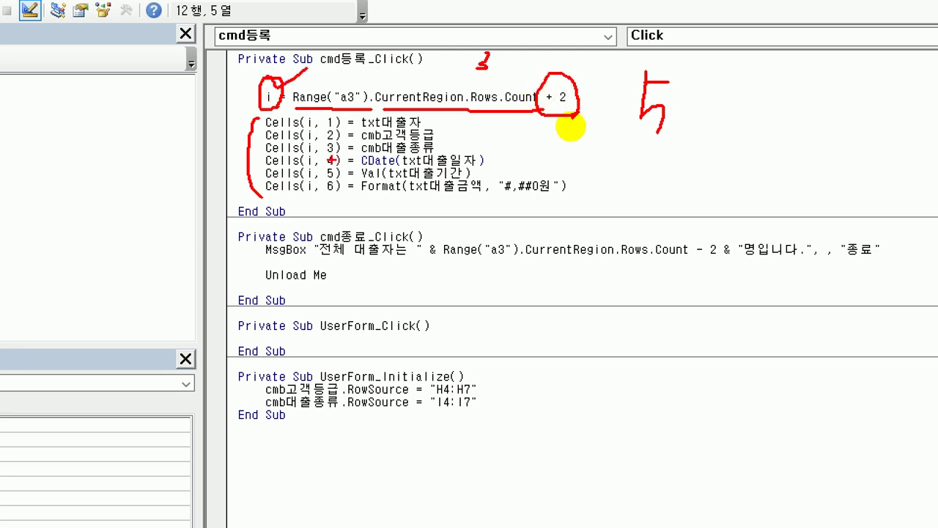
pyautogui.moveTo(324, 117); pyautogui.dragTo(329, 198)
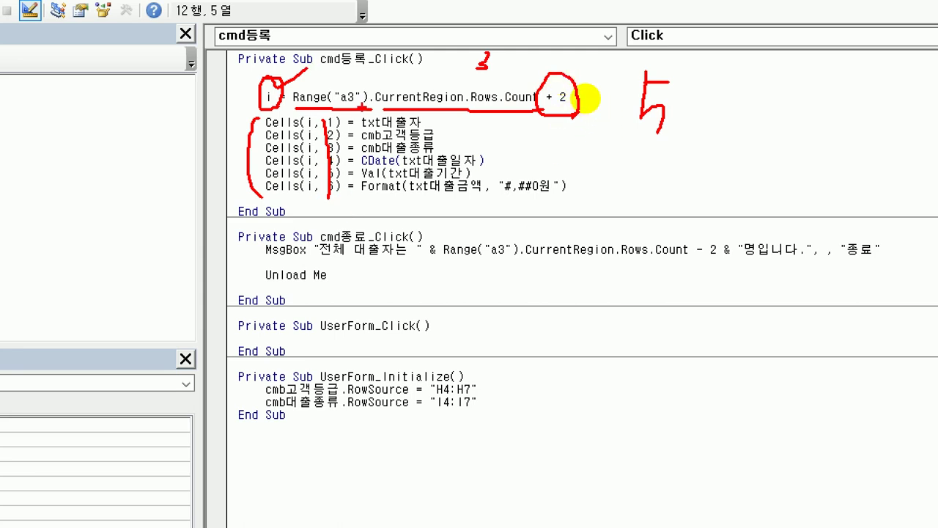
pyautogui.moveTo(358, 122)
pyautogui.mouseDown()
pyautogui.moveTo(349, 144)
pyautogui.moveTo(359, 193)
pyautogui.mouseUp()
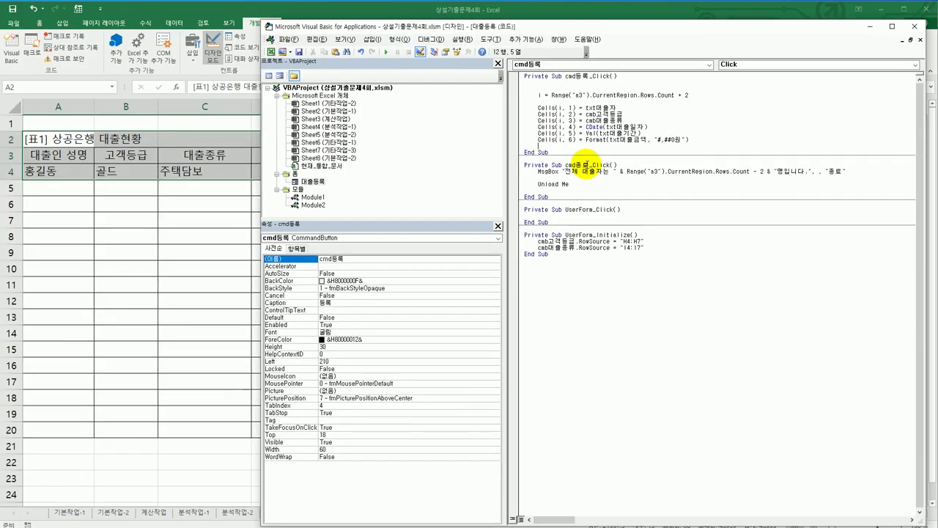
# Close the Visual Basic editor and turn off design mode on the 기타작업-3 sheet.
pyautogui.click(460, 437)
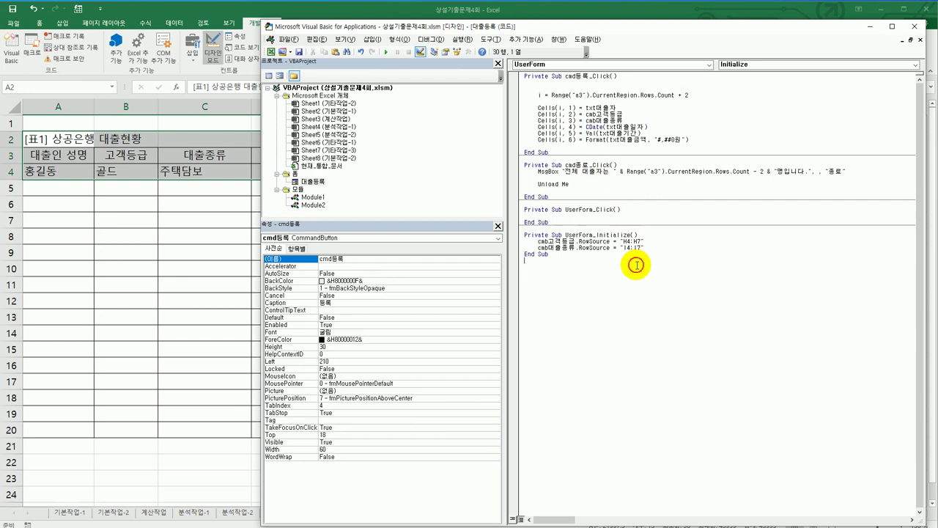
pyautogui.click(916, 29)
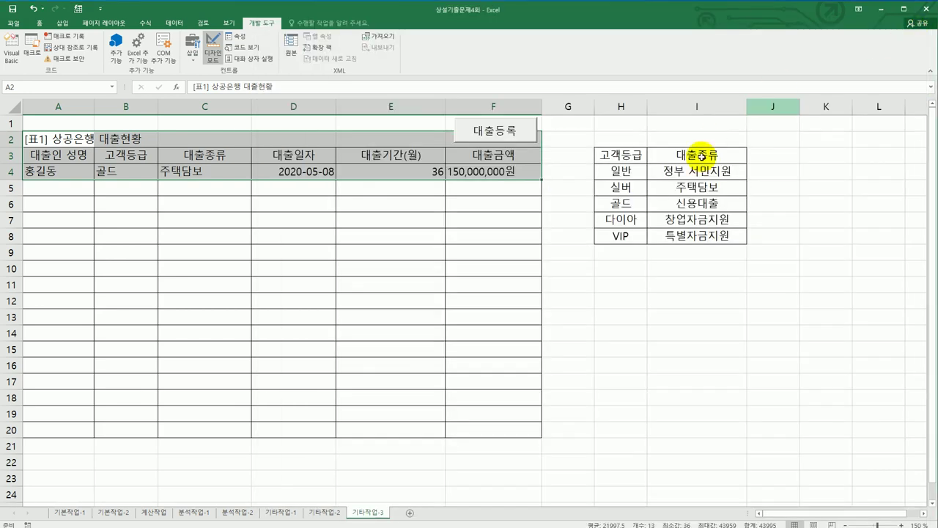
pyautogui.click(572, 283)
pyautogui.click(214, 57)
pyautogui.click(297, 284)
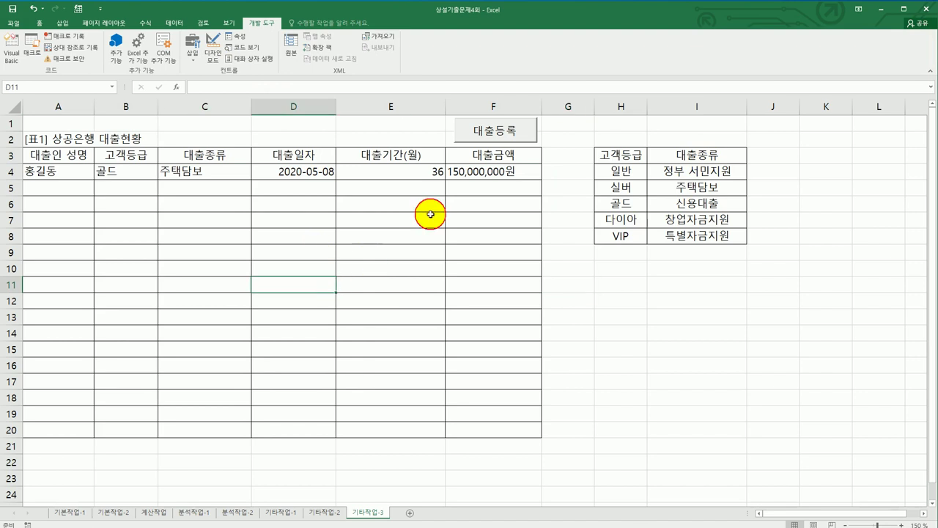
# Open the 대출등록 form and fill in the borrower's name, 고객등급 실버 and 대출종류 주택담보.
pyautogui.click(490, 135)
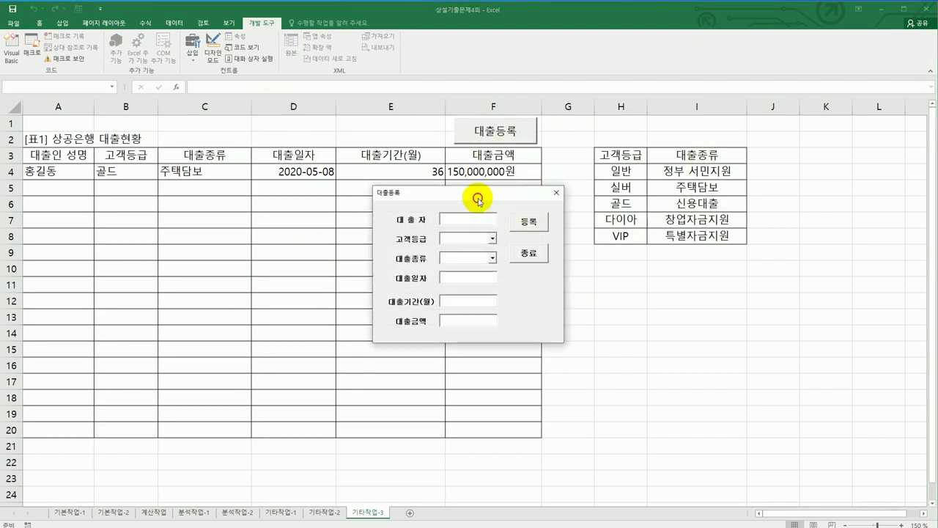
pyautogui.moveTo(478, 199); pyautogui.dragTo(479, 218)
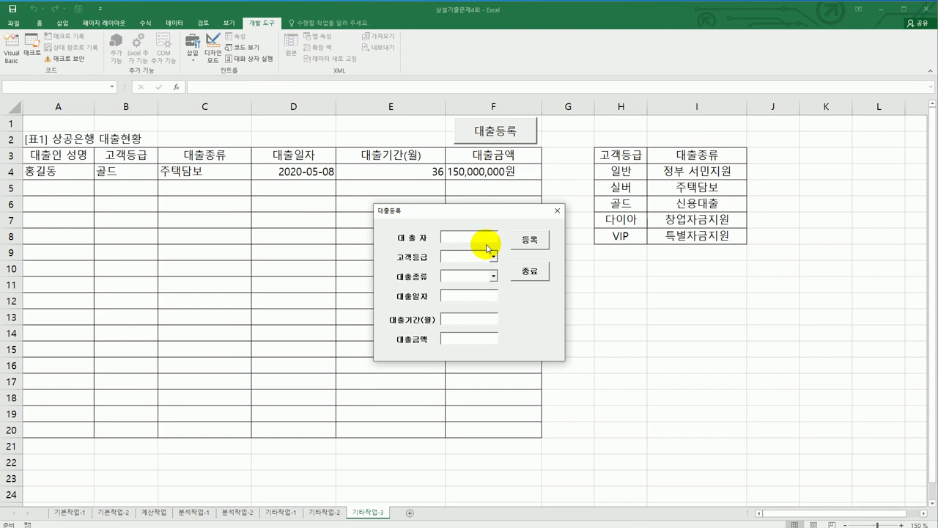
pyautogui.write('강호동')
pyautogui.click(492, 256)
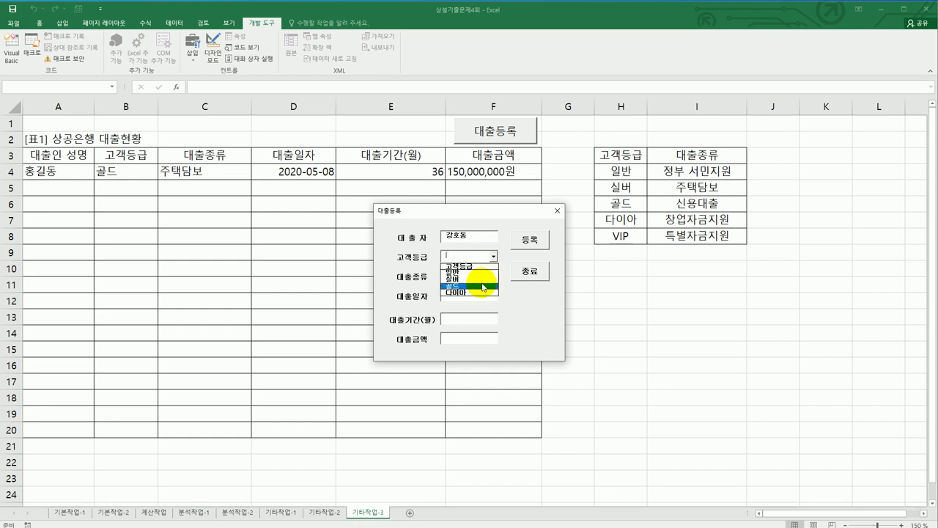
pyautogui.click(482, 279)
pyautogui.click(492, 276)
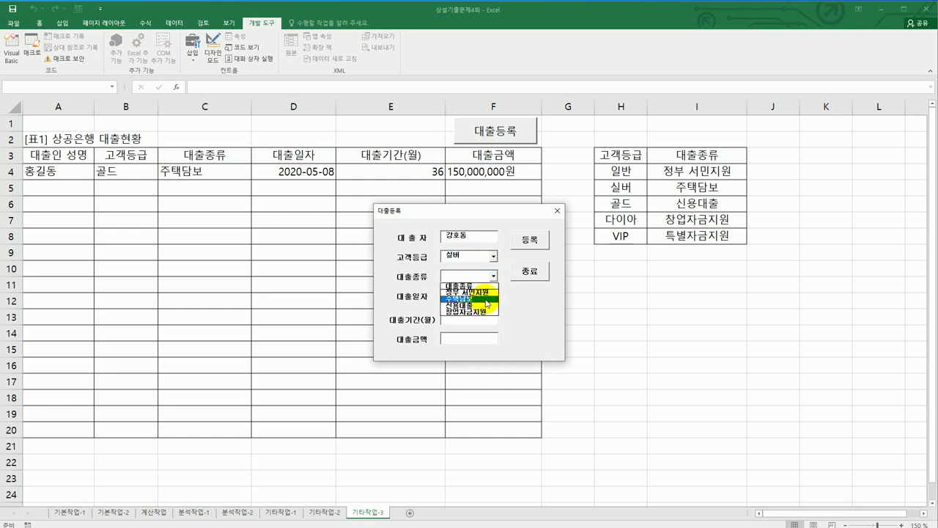
pyautogui.click(486, 298)
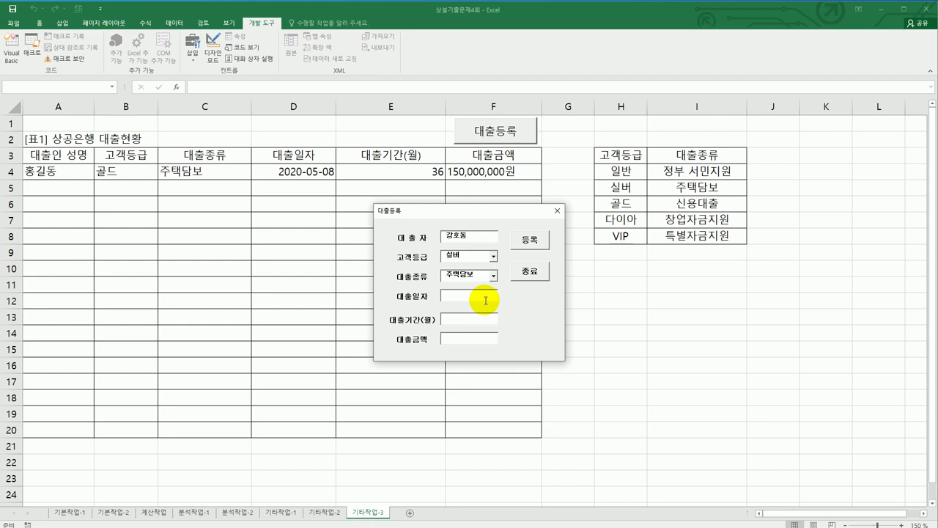
# Set 대출일자 to 2022-1-1, 대출기간(월) to 36 and 대출금액 to 15000000, and register the loan record.
pyautogui.write('2022-1-1')
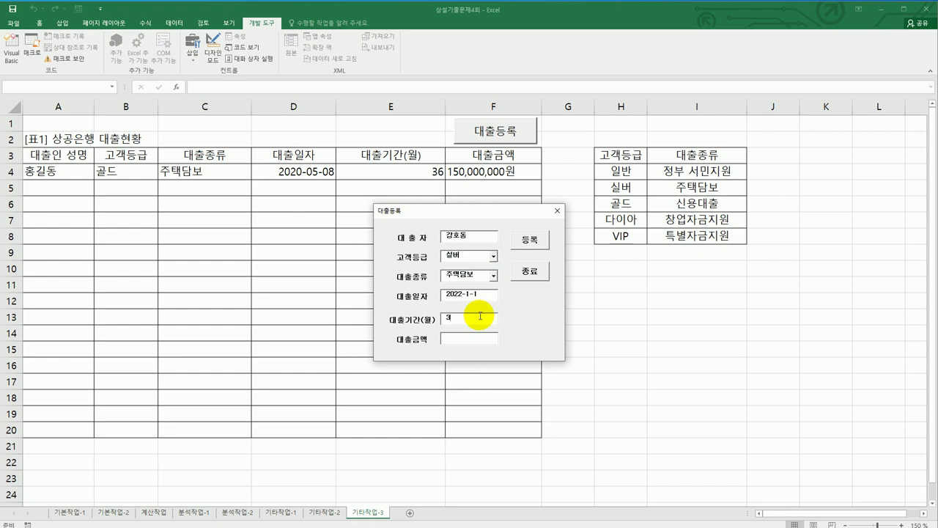
pyautogui.write('36')
pyautogui.click(469, 339)
pyautogui.write('150000000')
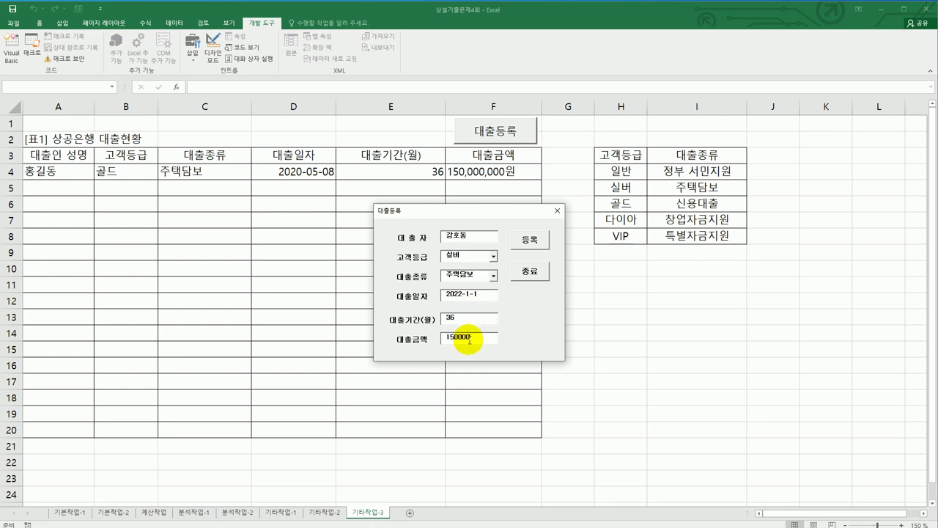
pyautogui.click(531, 242)
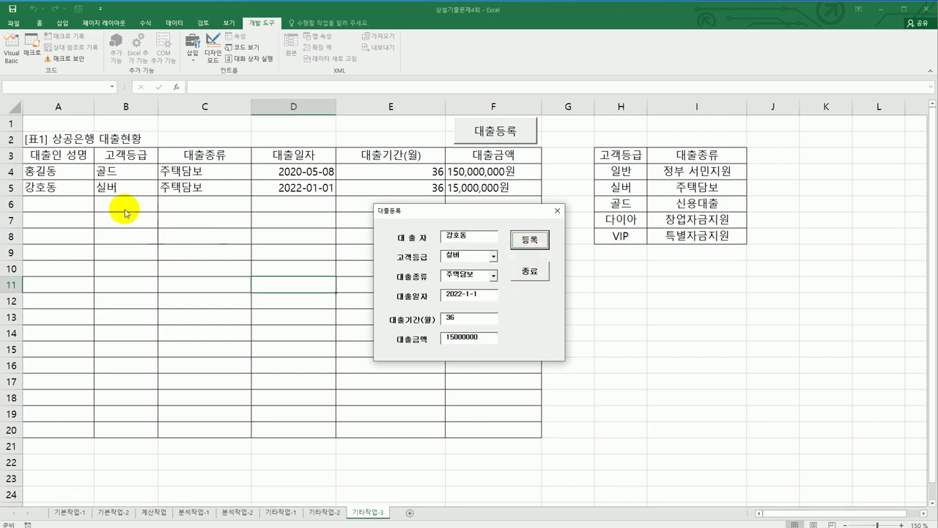